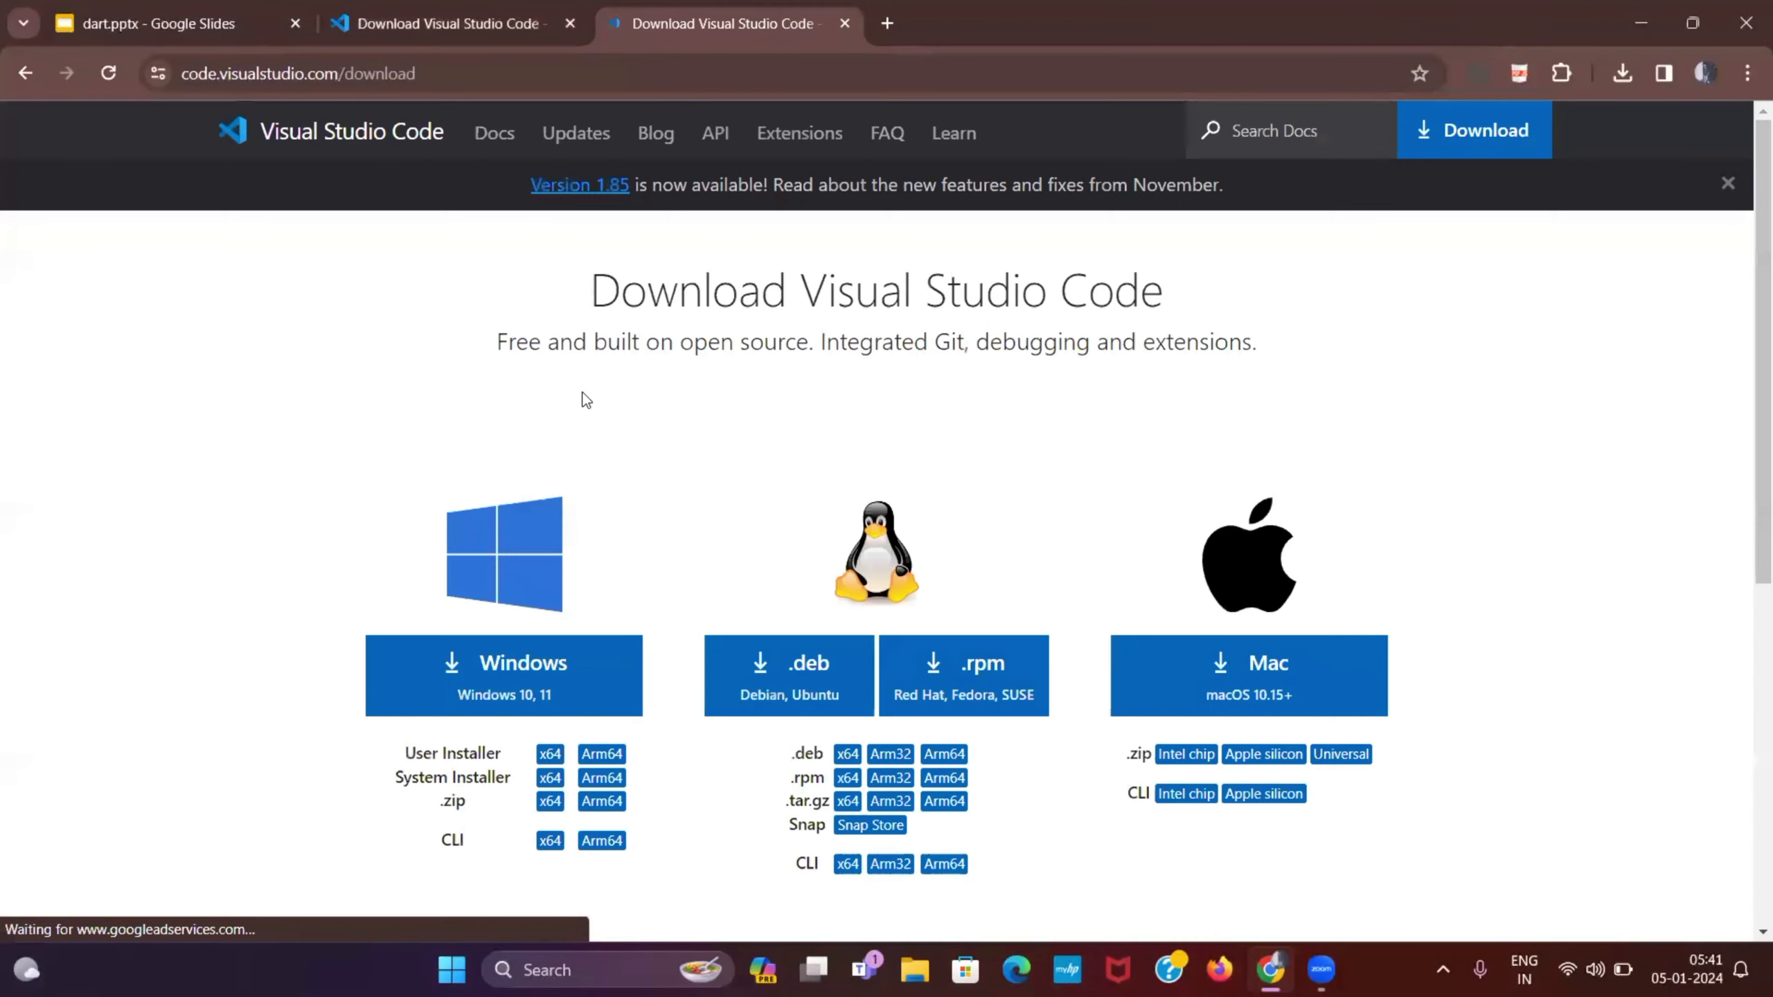
Download the Visual Studio Code installer for Windows, check its progress, and show the waiting slide in the dart.pptx presentation.
{"action": "left_click", "coordinate": [522, 687]}
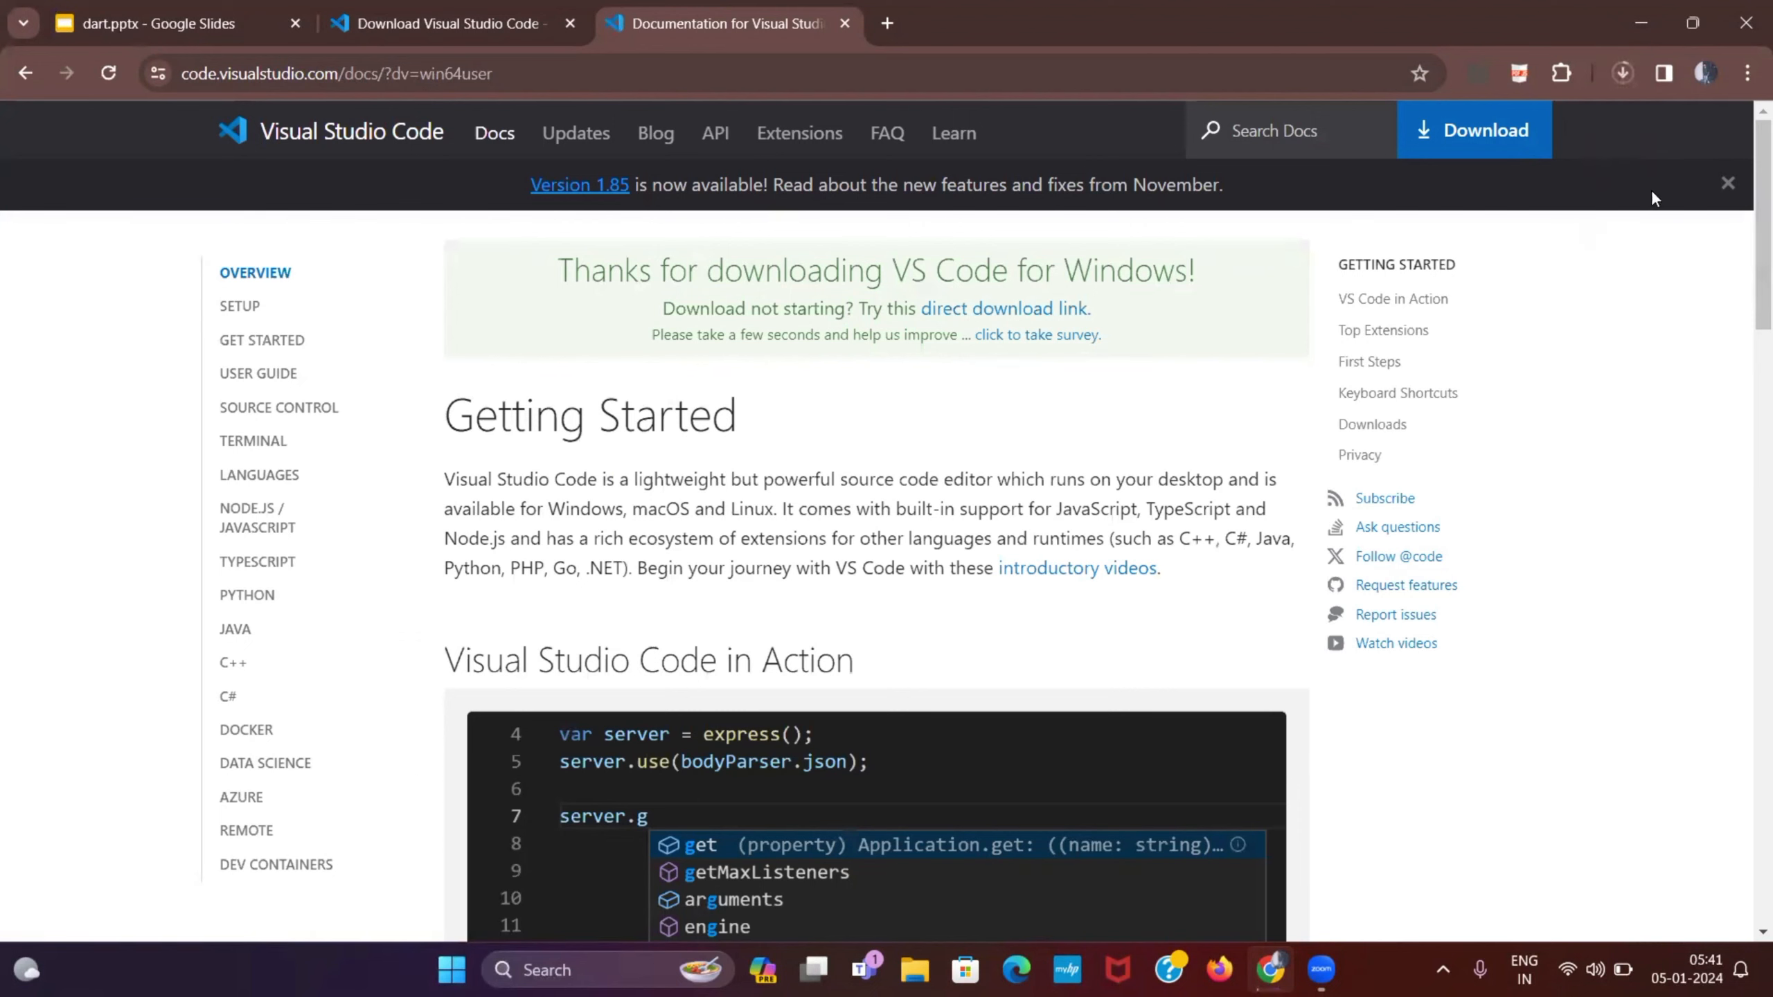
{"action": "left_click", "coordinate": [1598, 95]}
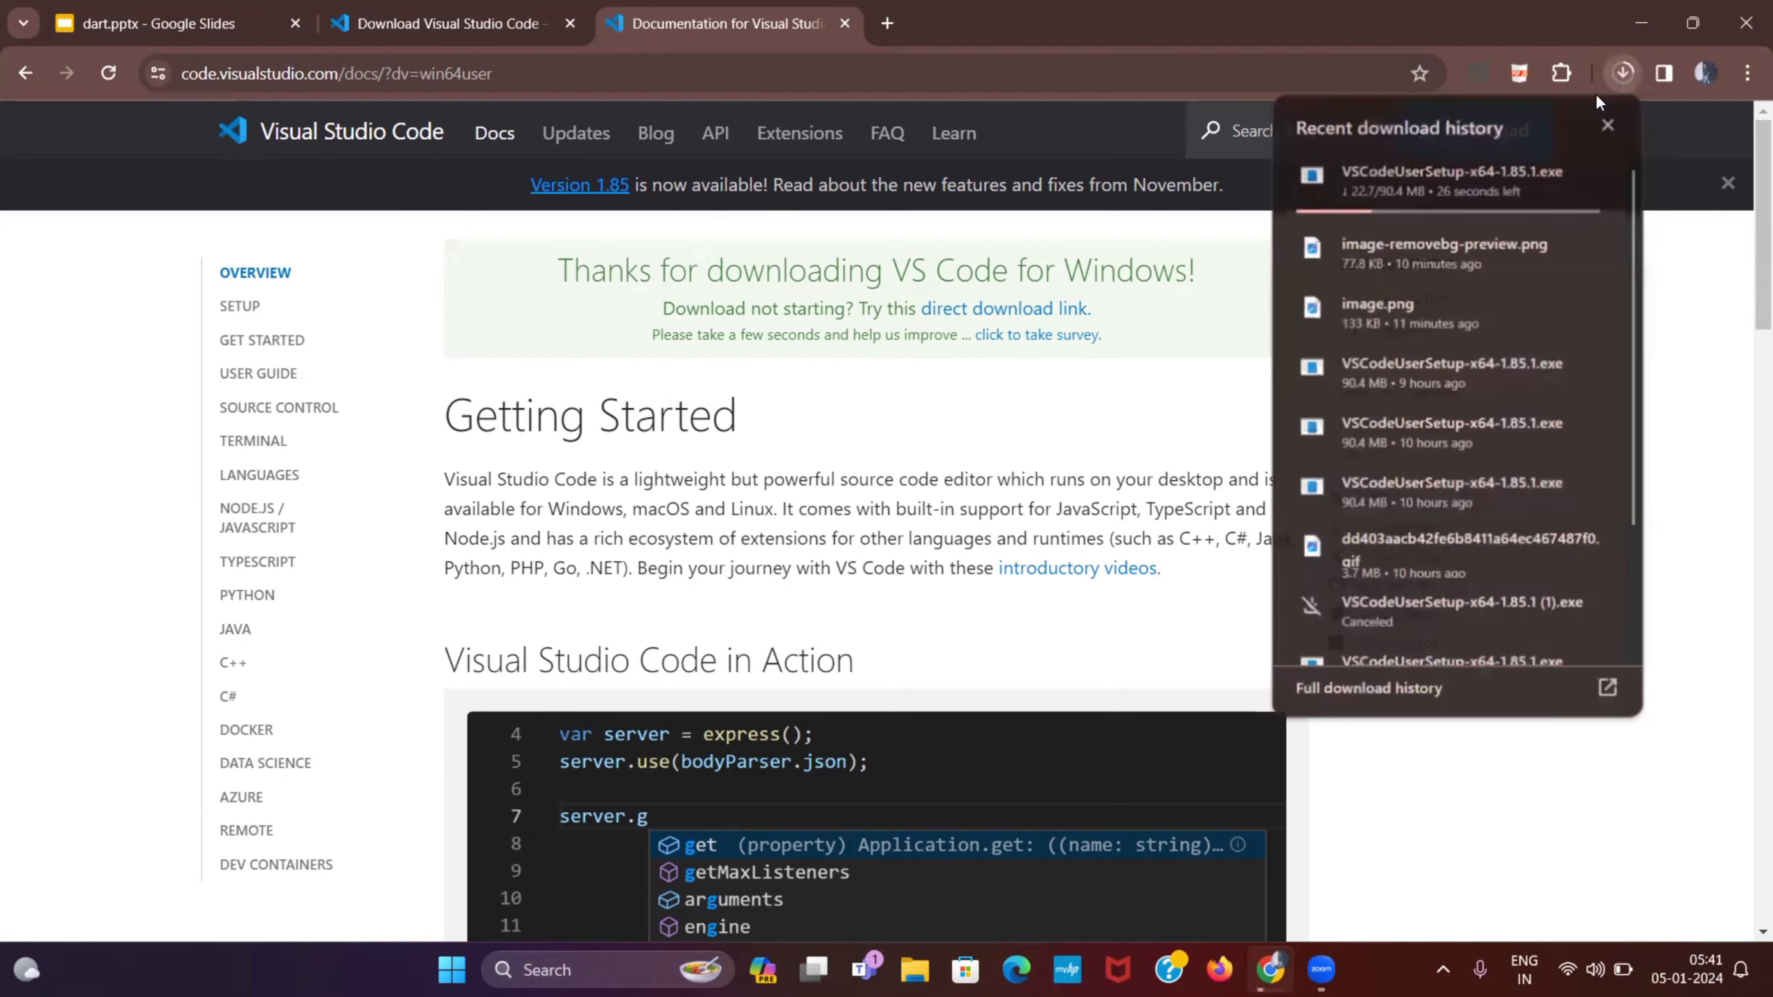
{"action": "mouse_move", "coordinate": [1407, 194]}
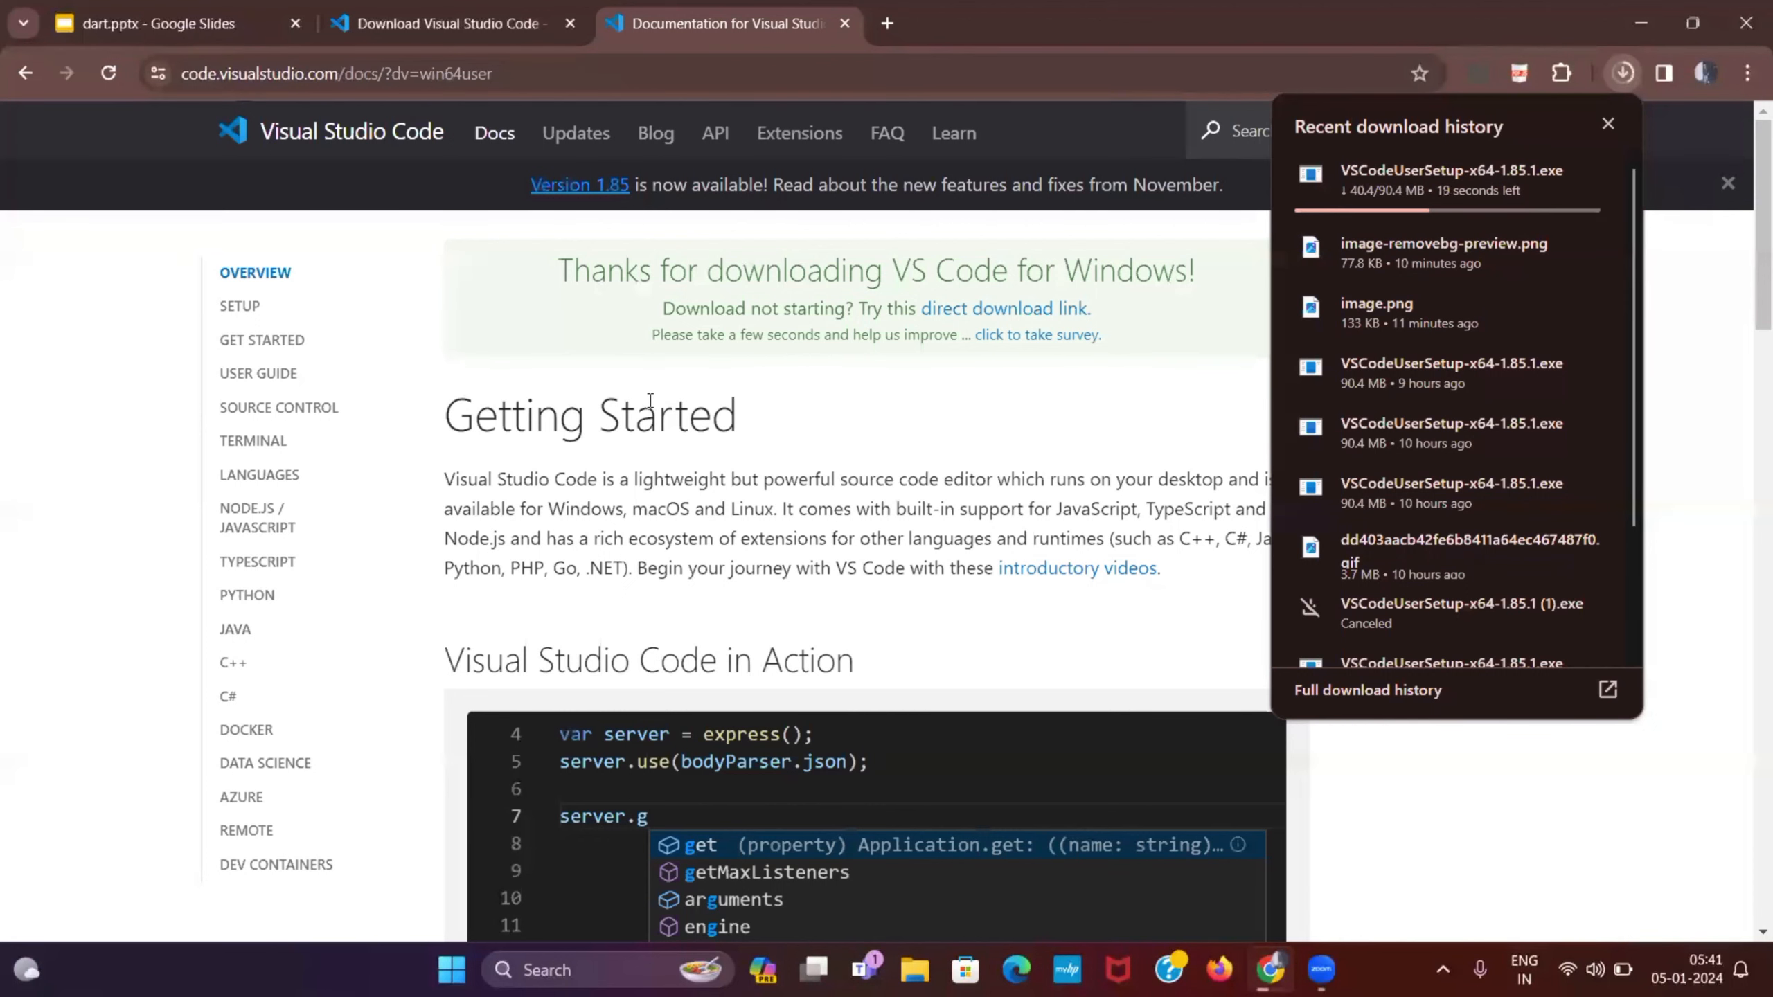
{"action": "left_click", "coordinate": [203, 8]}
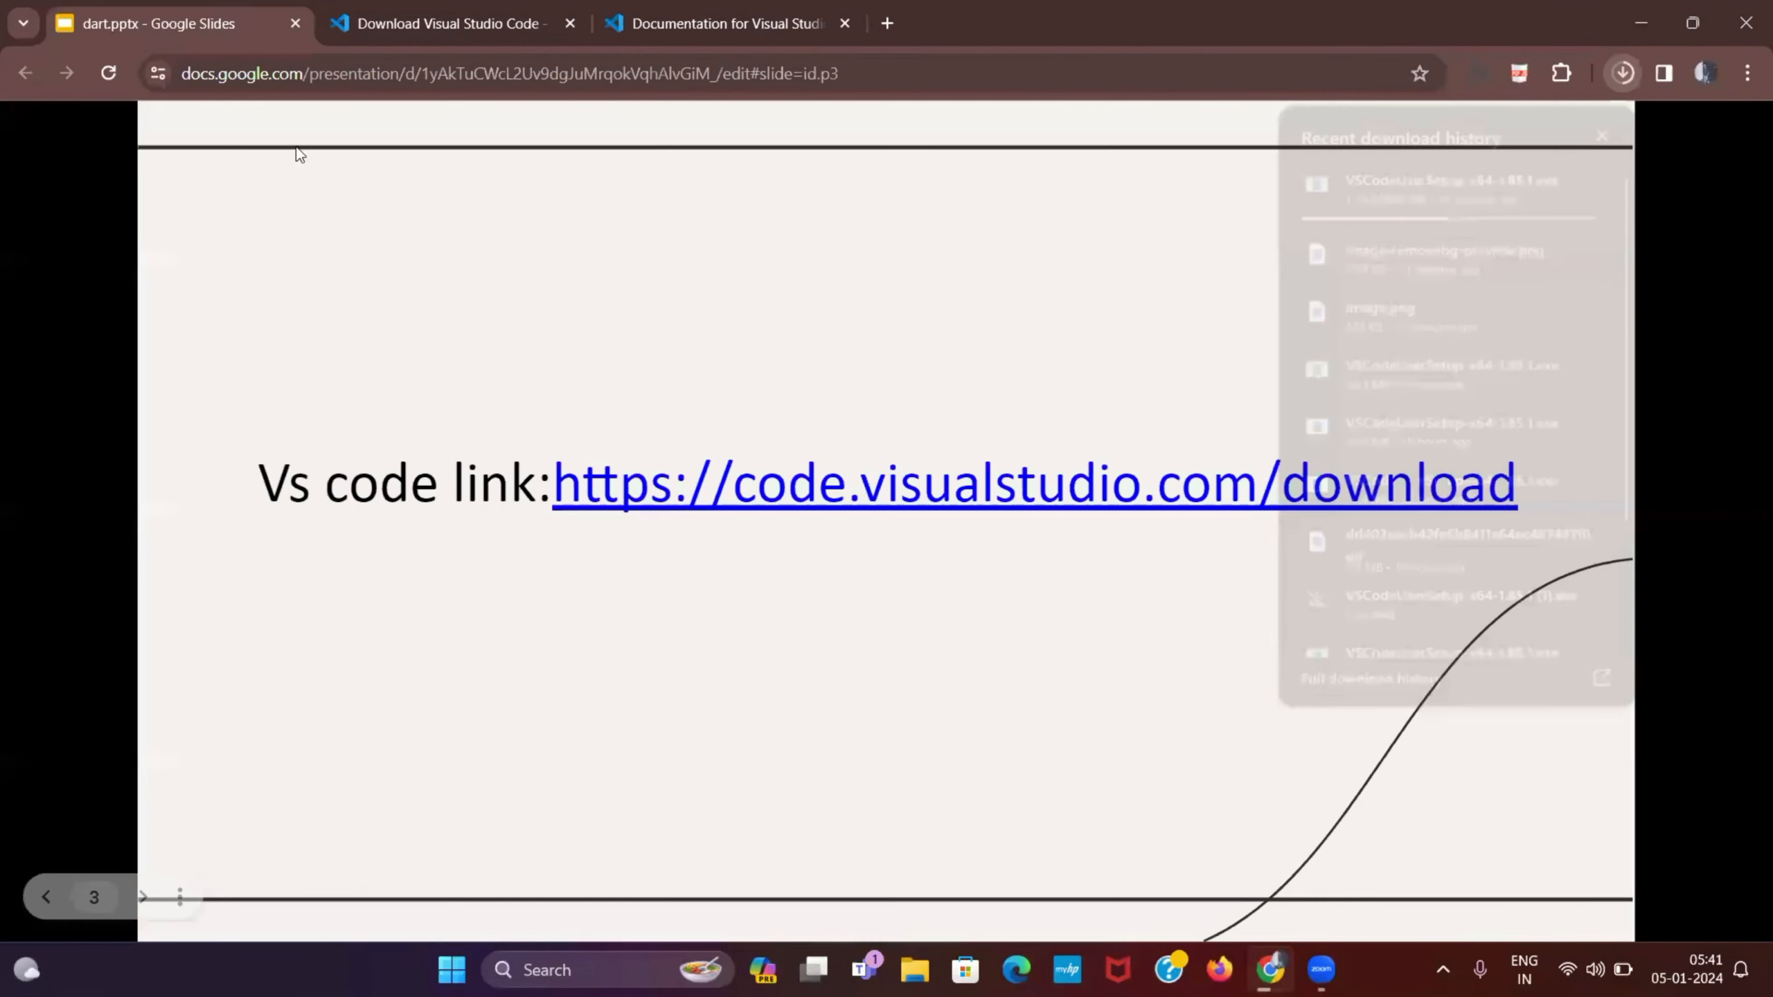
{"action": "left_click", "coordinate": [421, 342]}
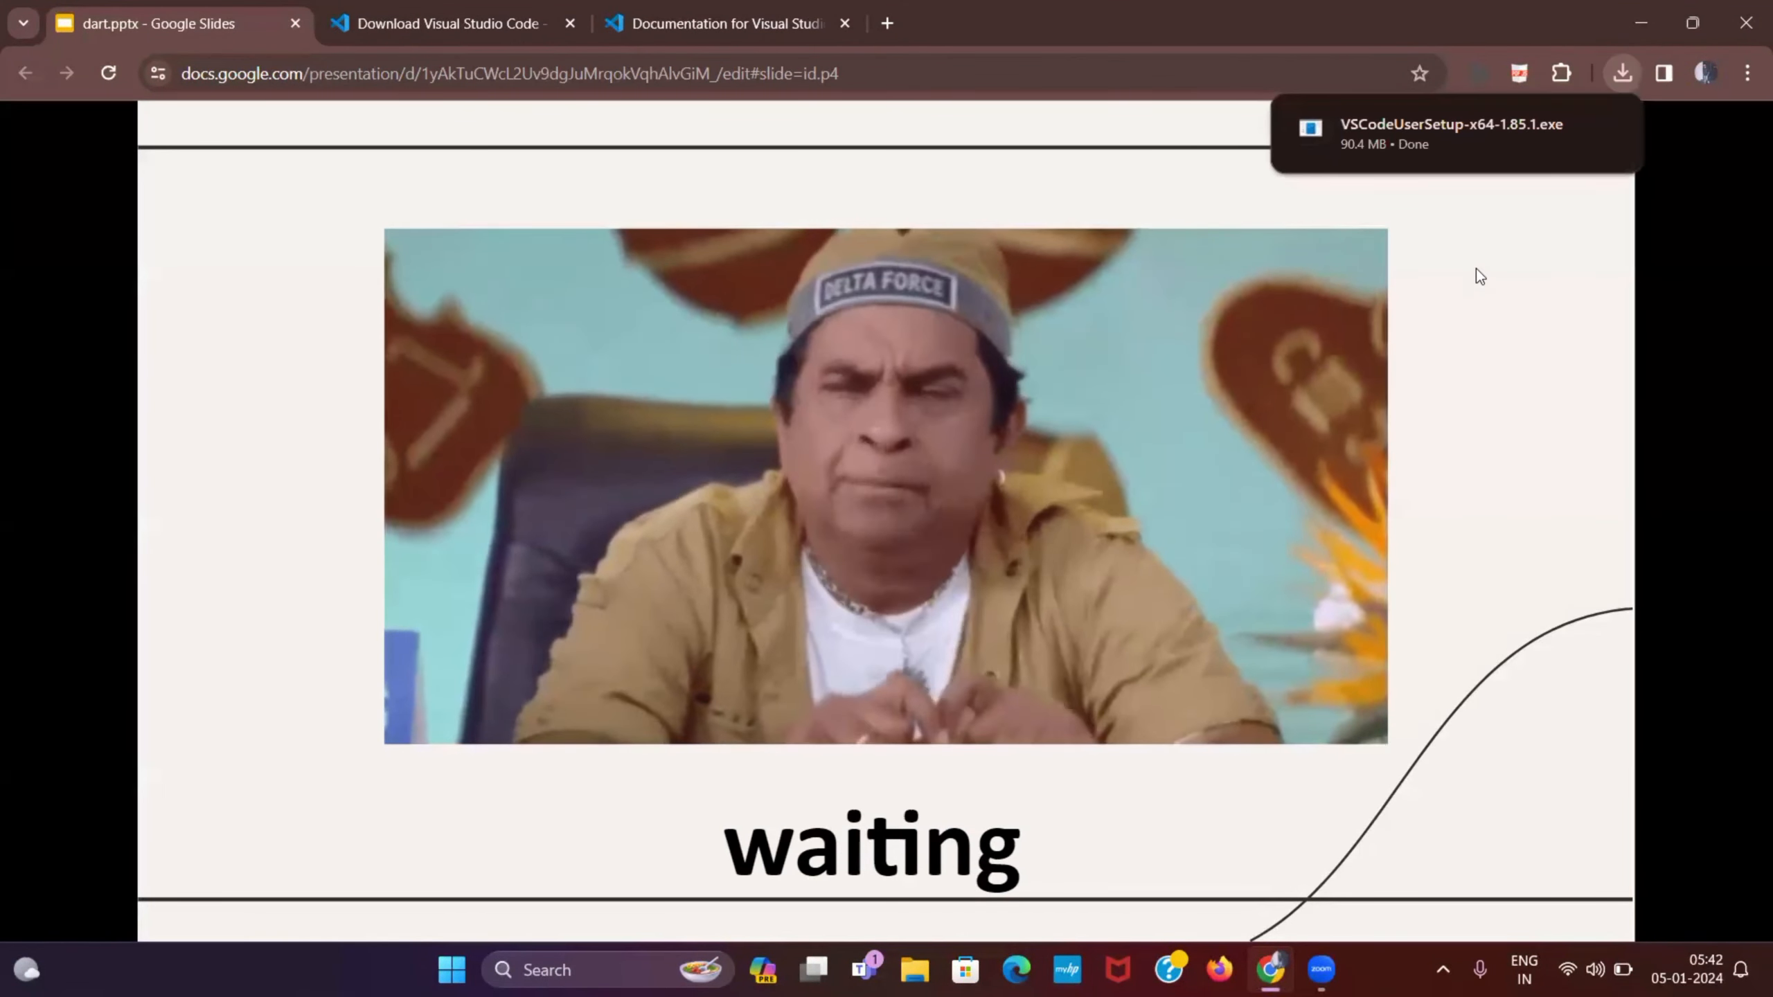
Run the downloaded VSCodeUserSetup-x64-1.85.1.exe and accept the license agreement.
{"action": "mouse_move", "coordinate": [1514, 150]}
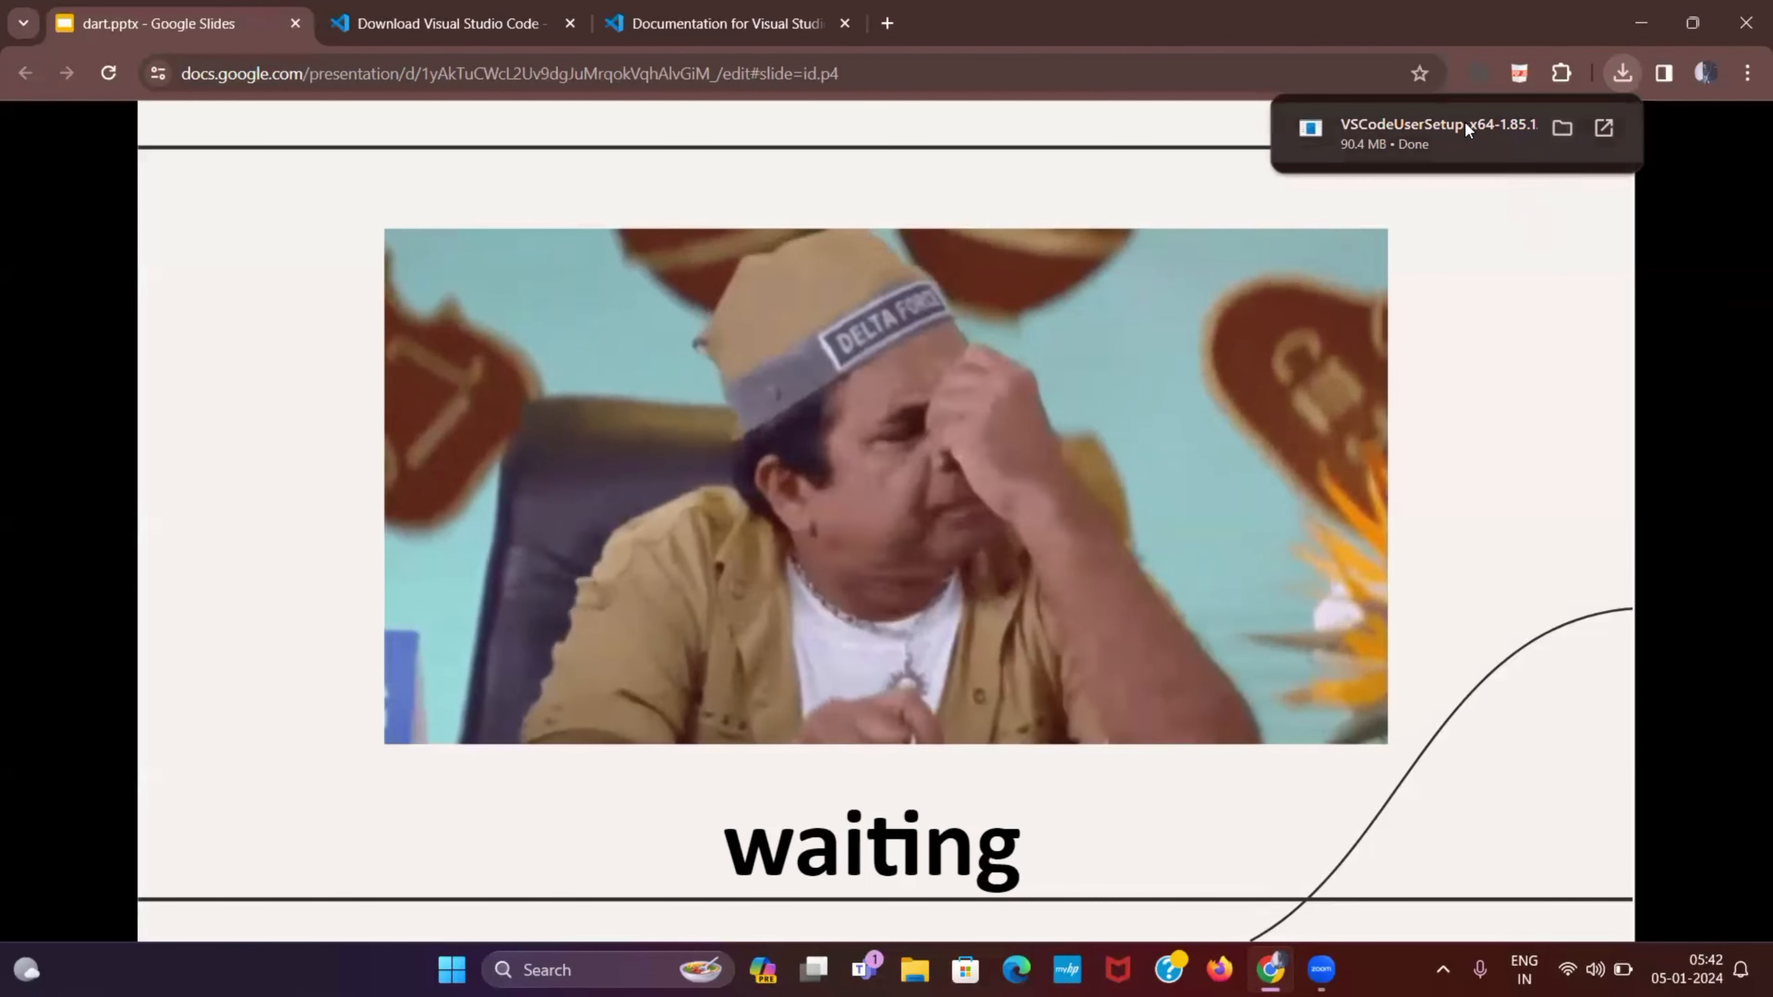
{"action": "left_click", "coordinate": [1463, 124]}
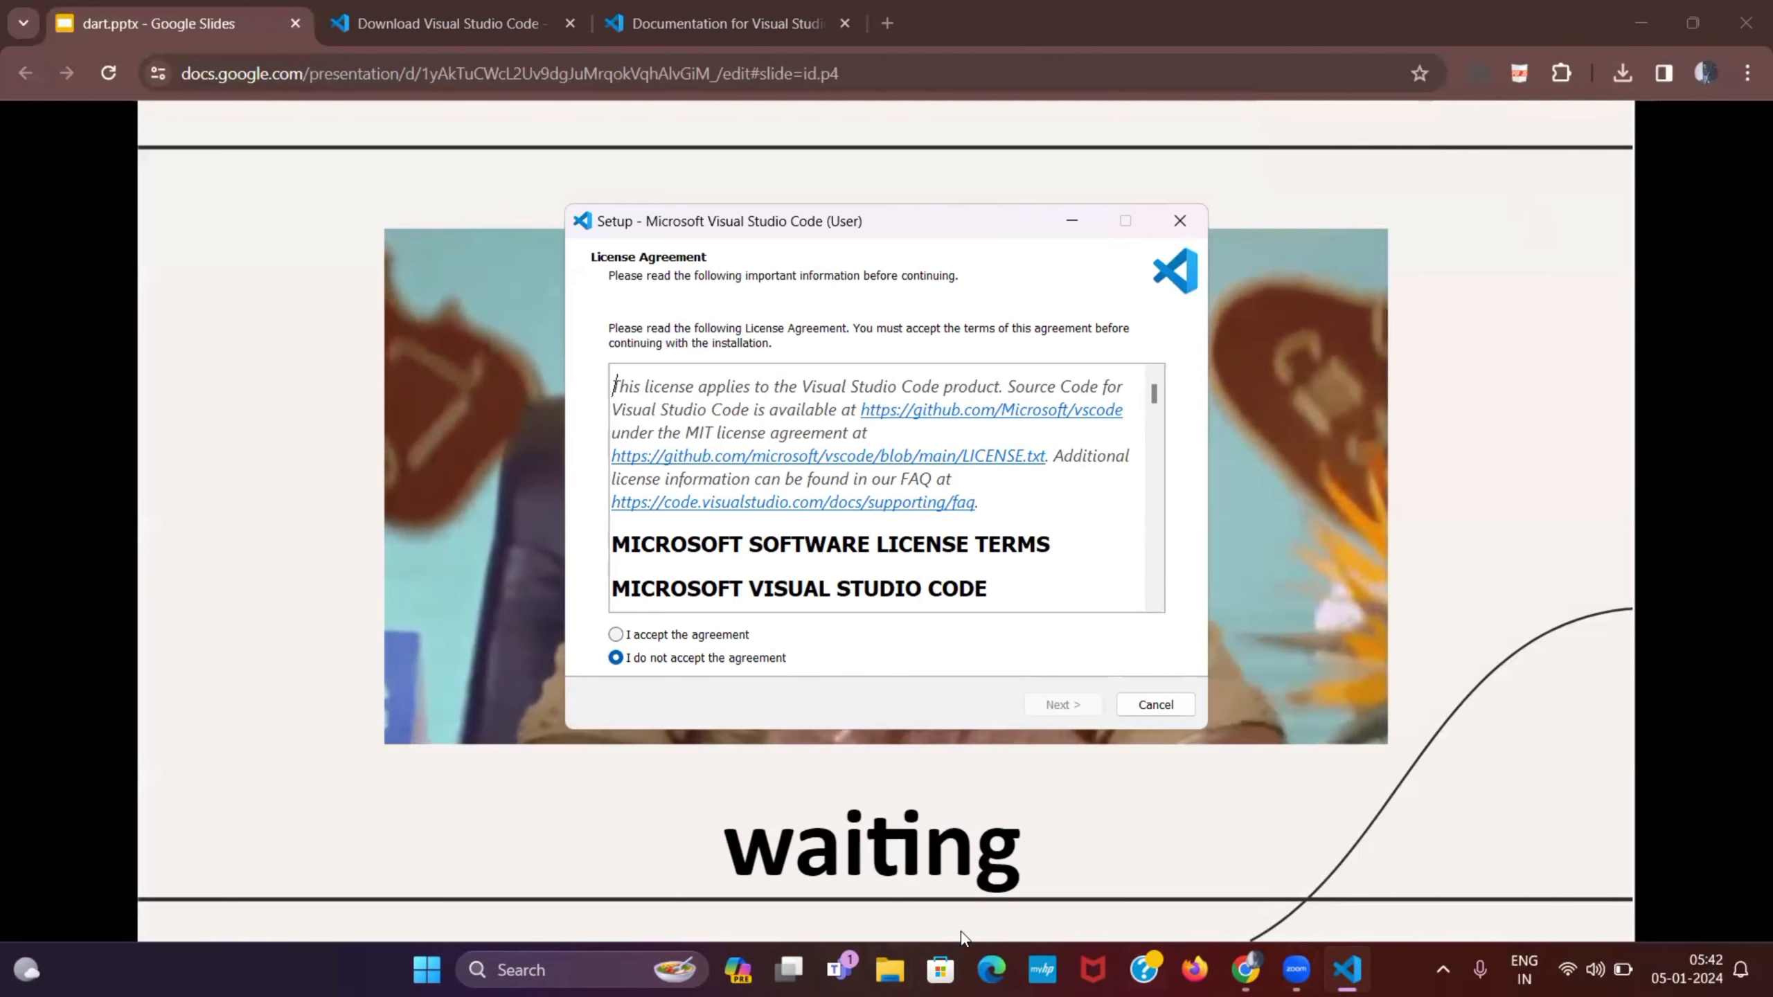
{"action": "left_click", "coordinate": [711, 635]}
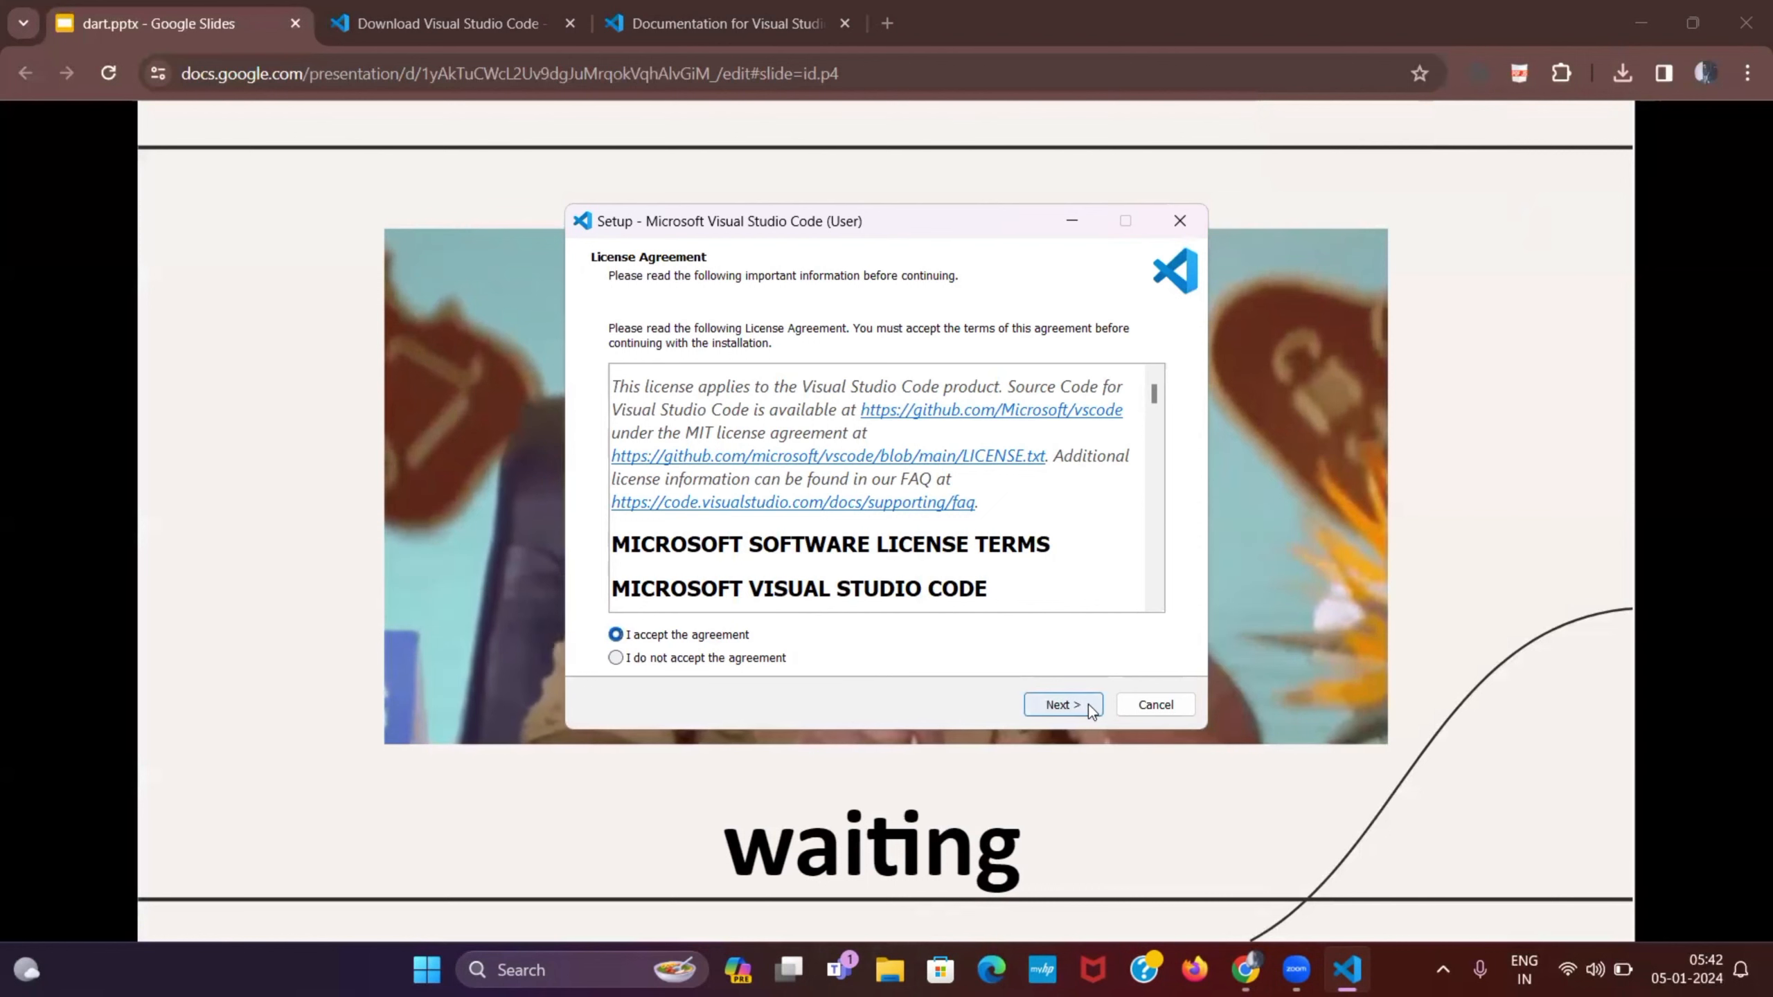
{"action": "left_click", "coordinate": [1062, 704]}
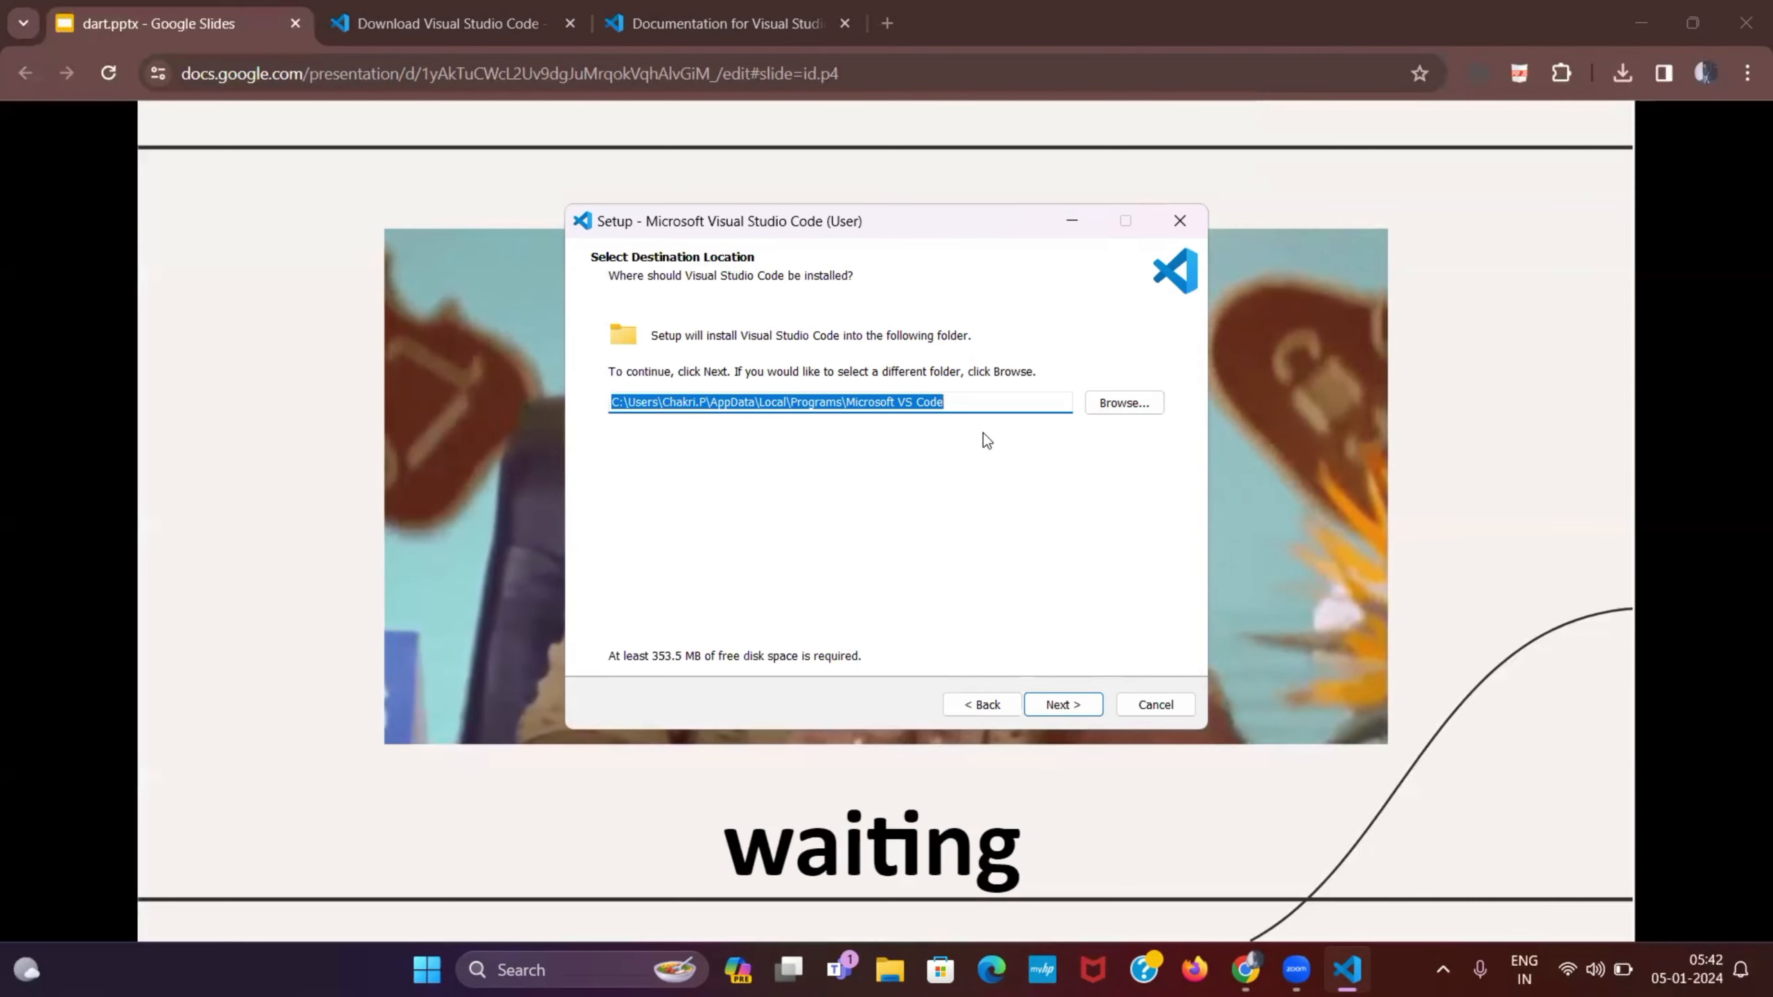
Look at the folder choices for the installation, then keep the default destination and Start Menu folder.
{"action": "left_click", "coordinate": [1129, 405]}
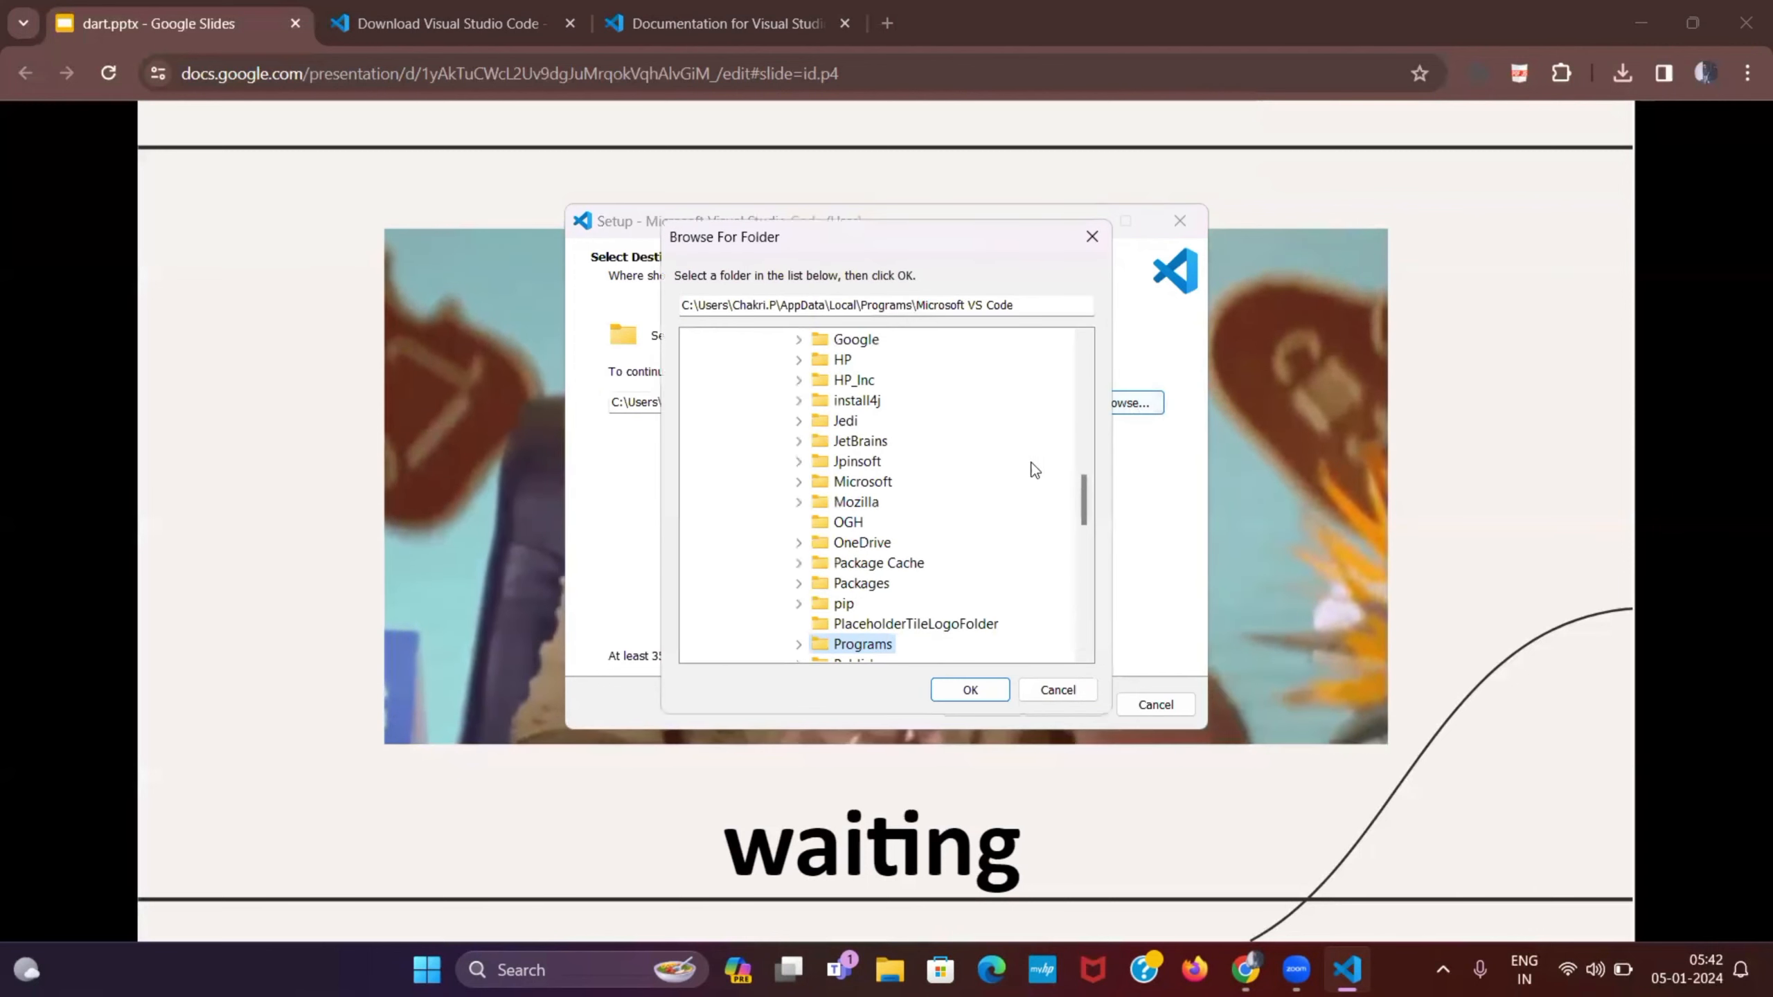
{"action": "left_click", "coordinate": [1091, 236]}
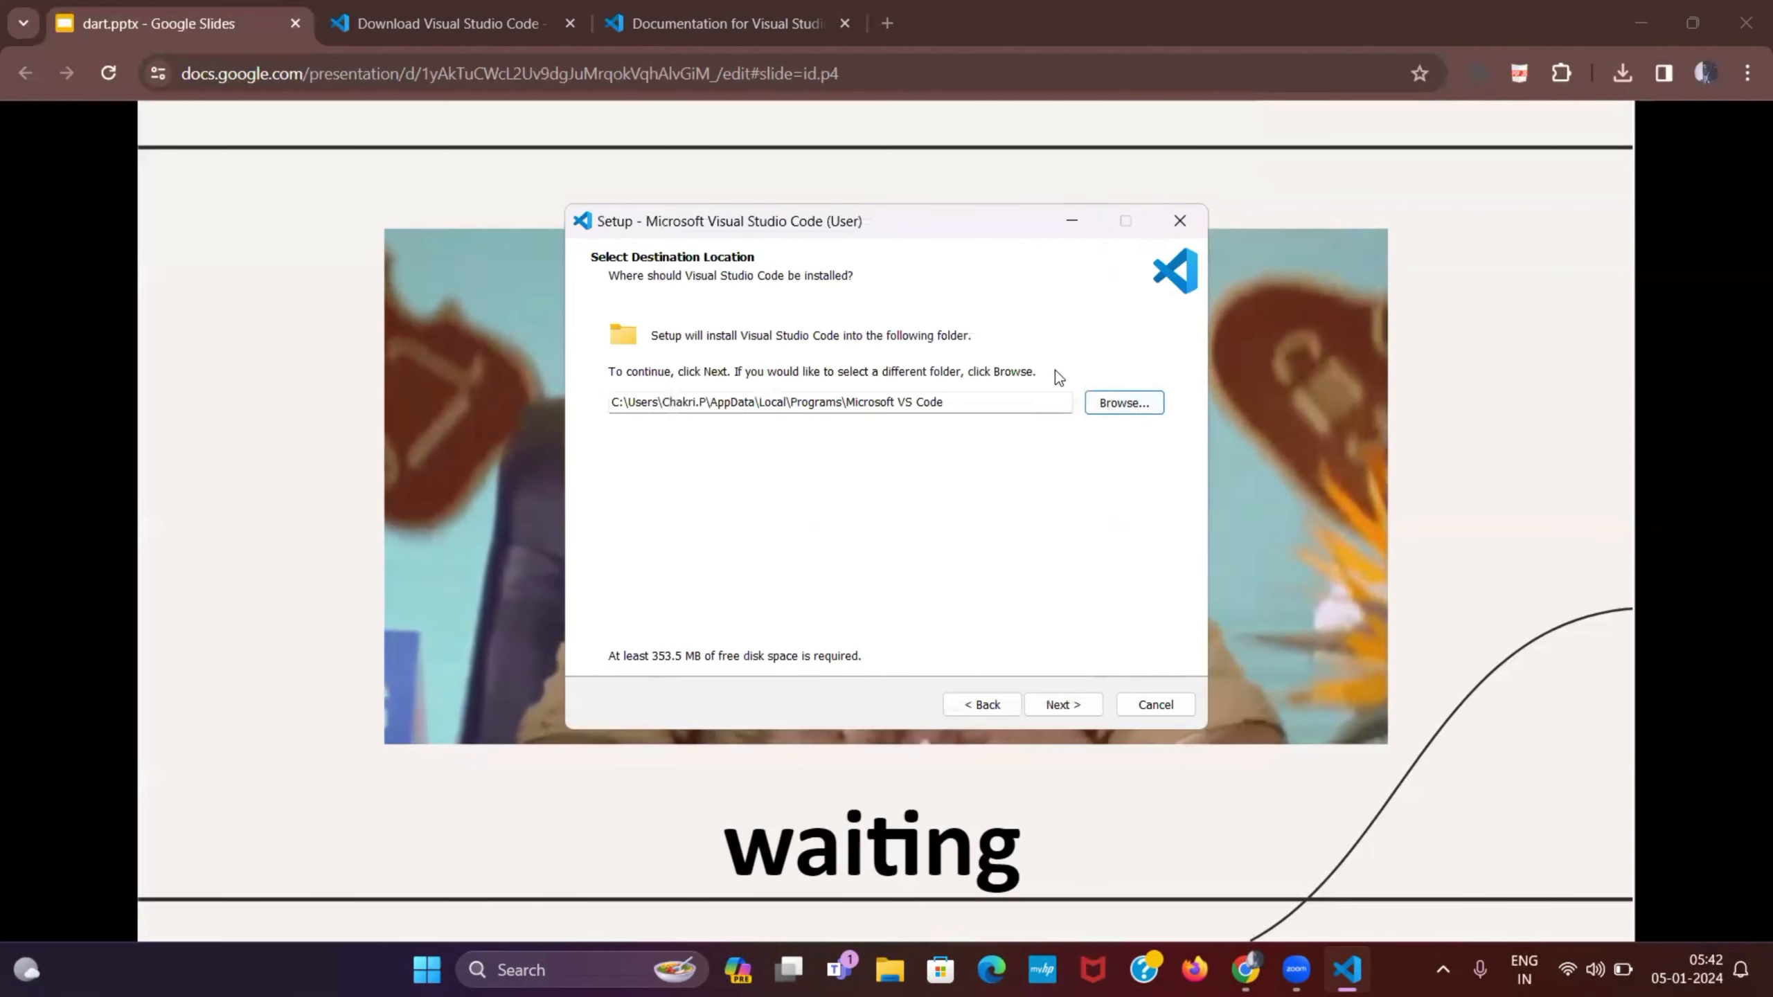
{"action": "left_click", "coordinate": [1097, 702]}
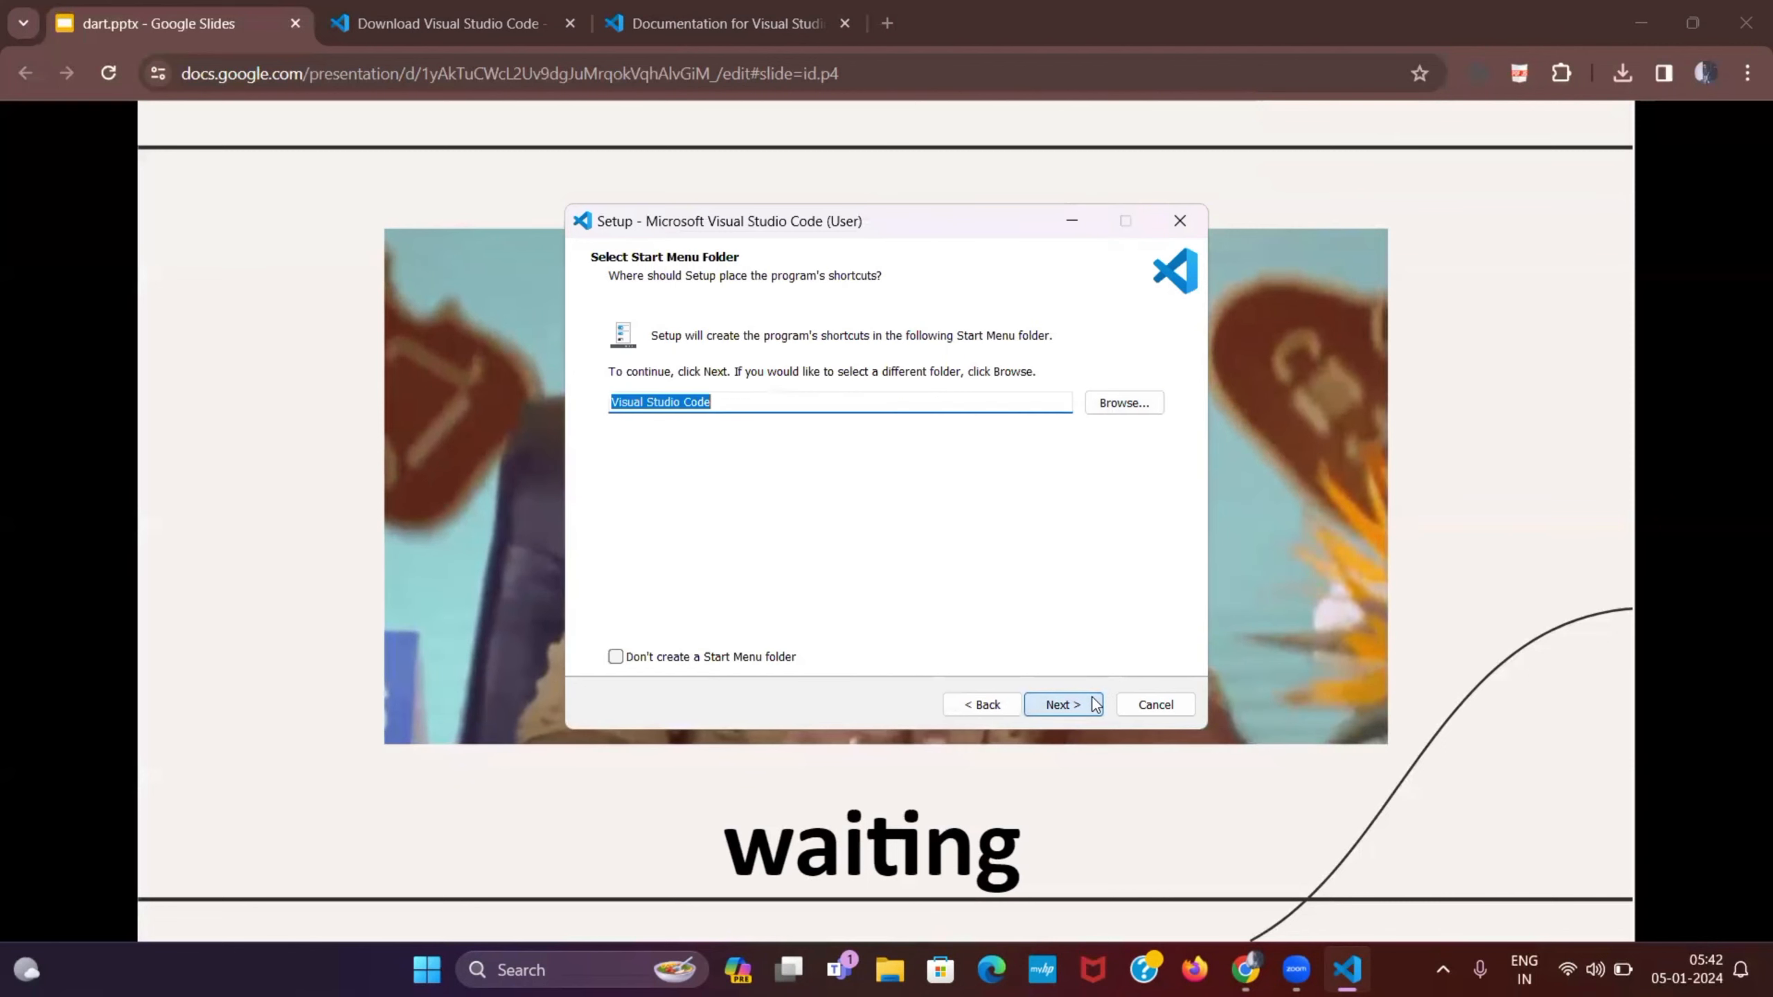
{"action": "left_click", "coordinate": [1097, 702]}
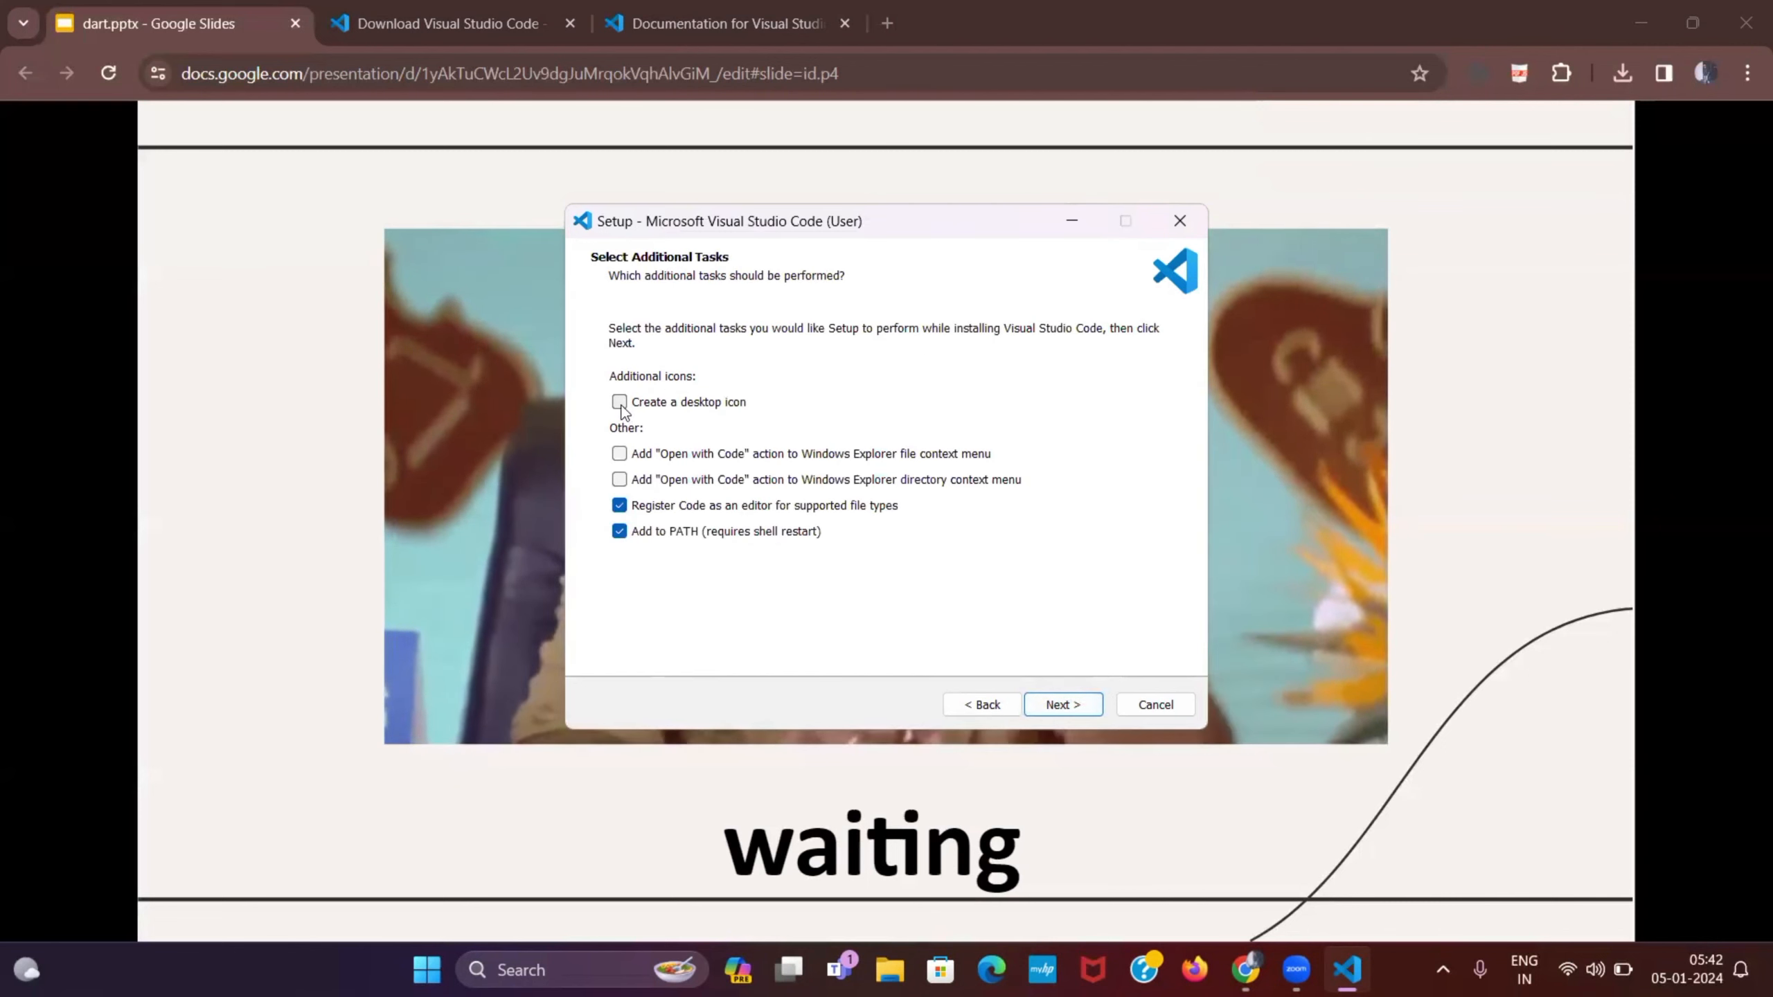
Add the desktop icon to the additional setup tasks and start the Visual Studio Code installation.
{"action": "left_click", "coordinate": [619, 404]}
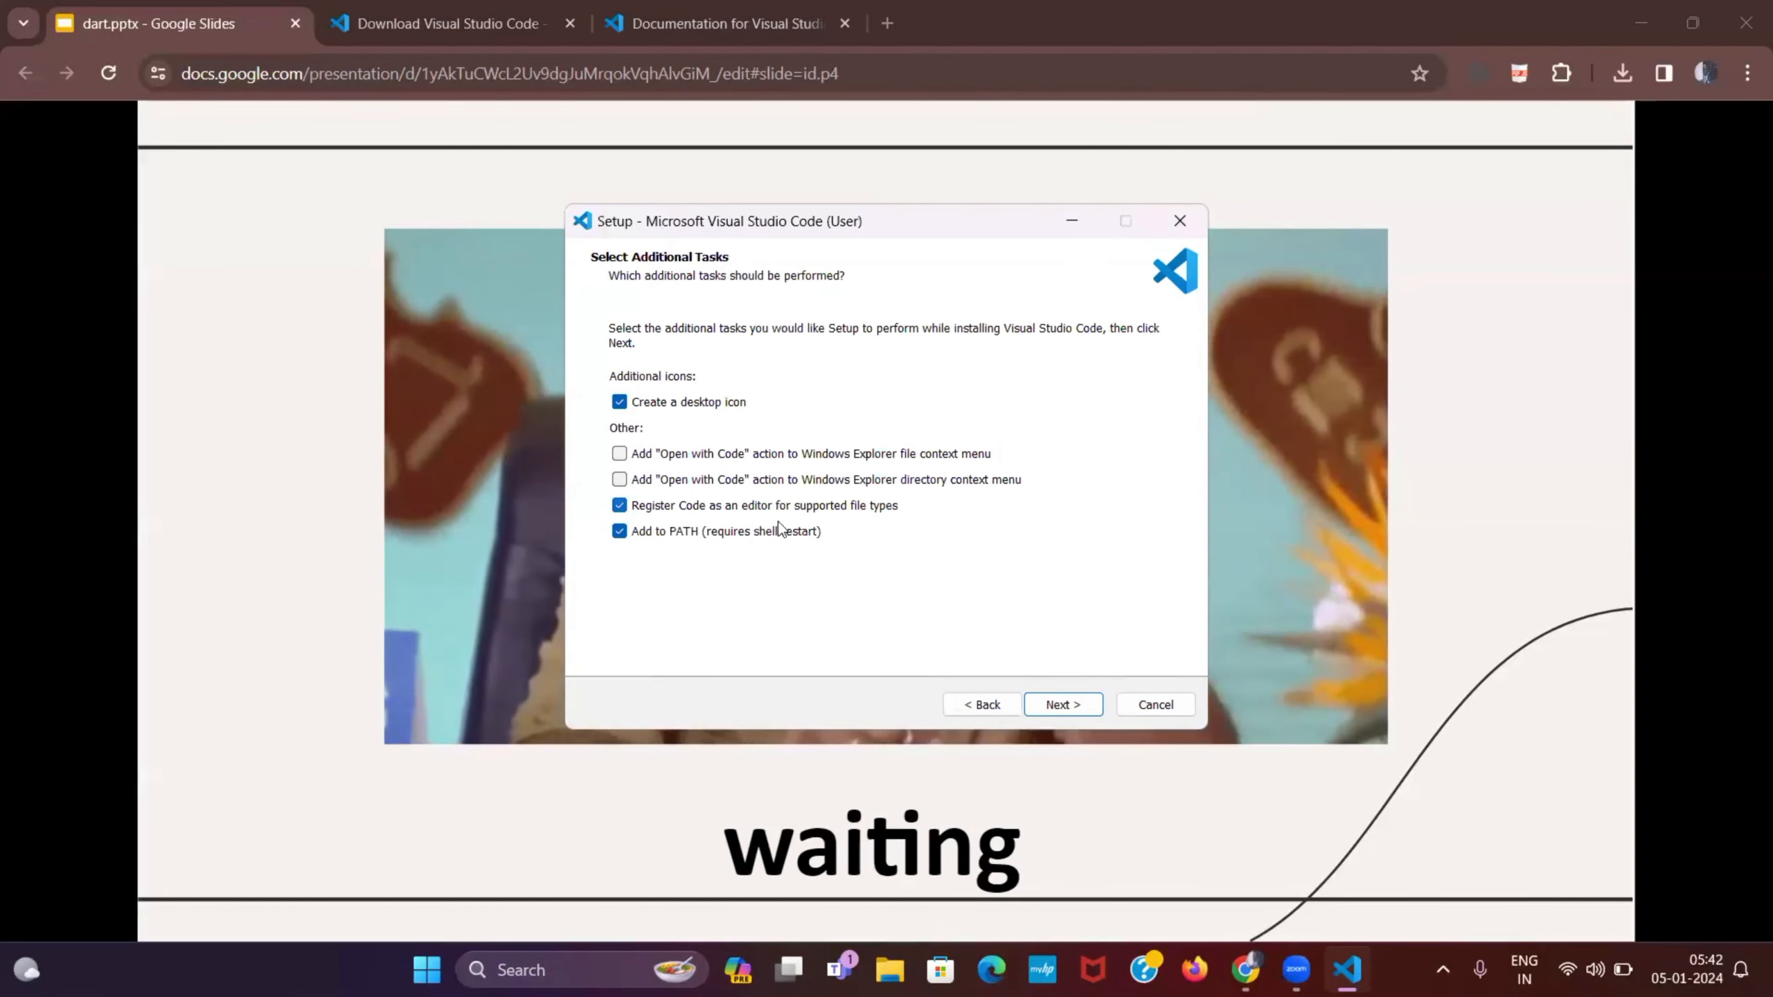
{"action": "left_click", "coordinate": [1056, 709]}
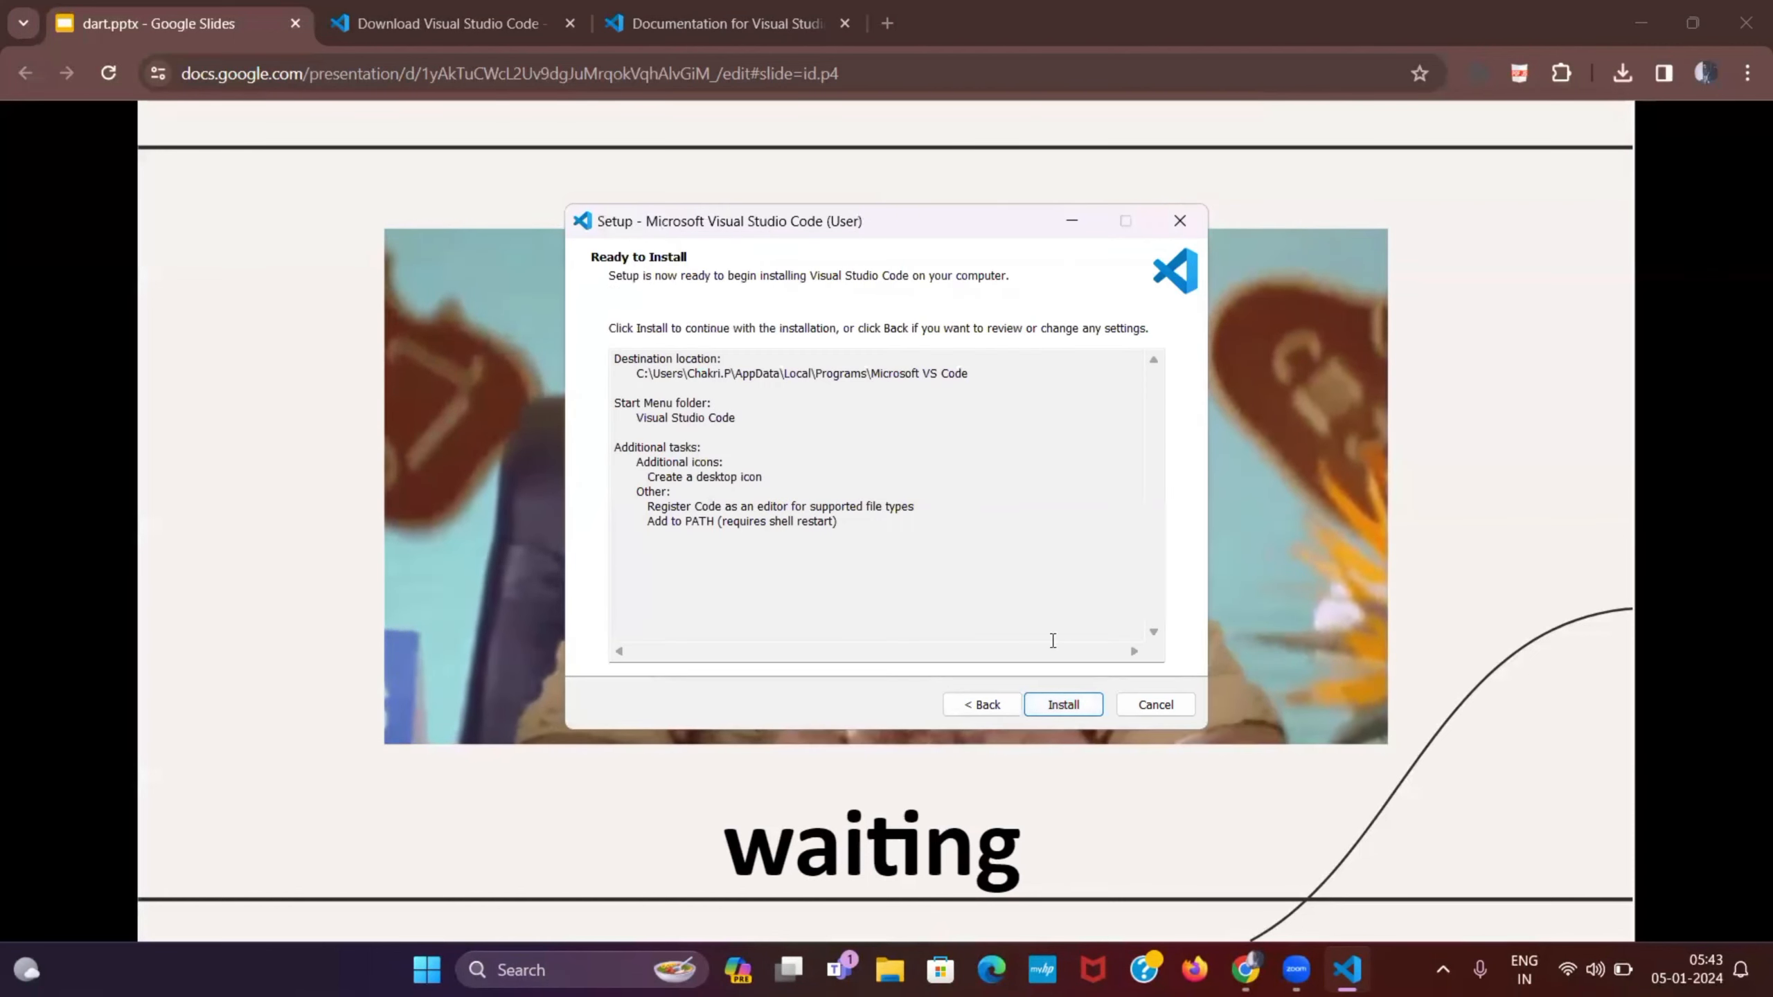
{"action": "left_click", "coordinate": [1063, 704]}
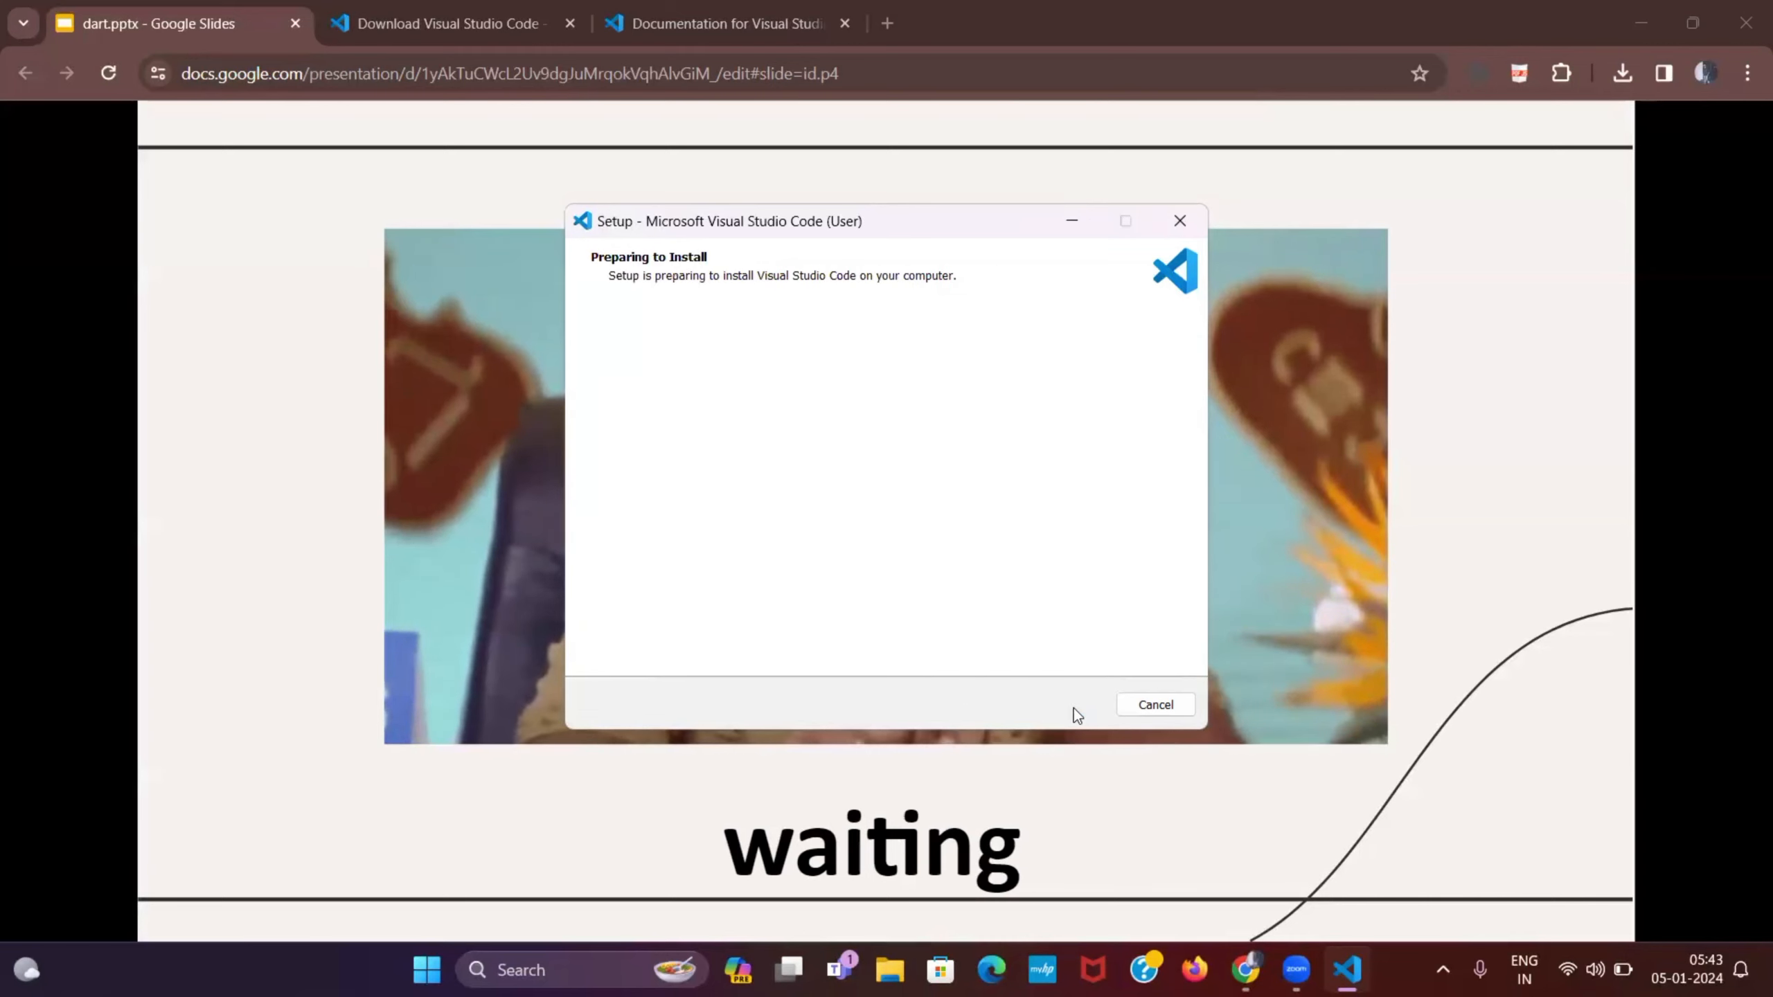
{"action": "left_click", "coordinate": [1545, 490]}
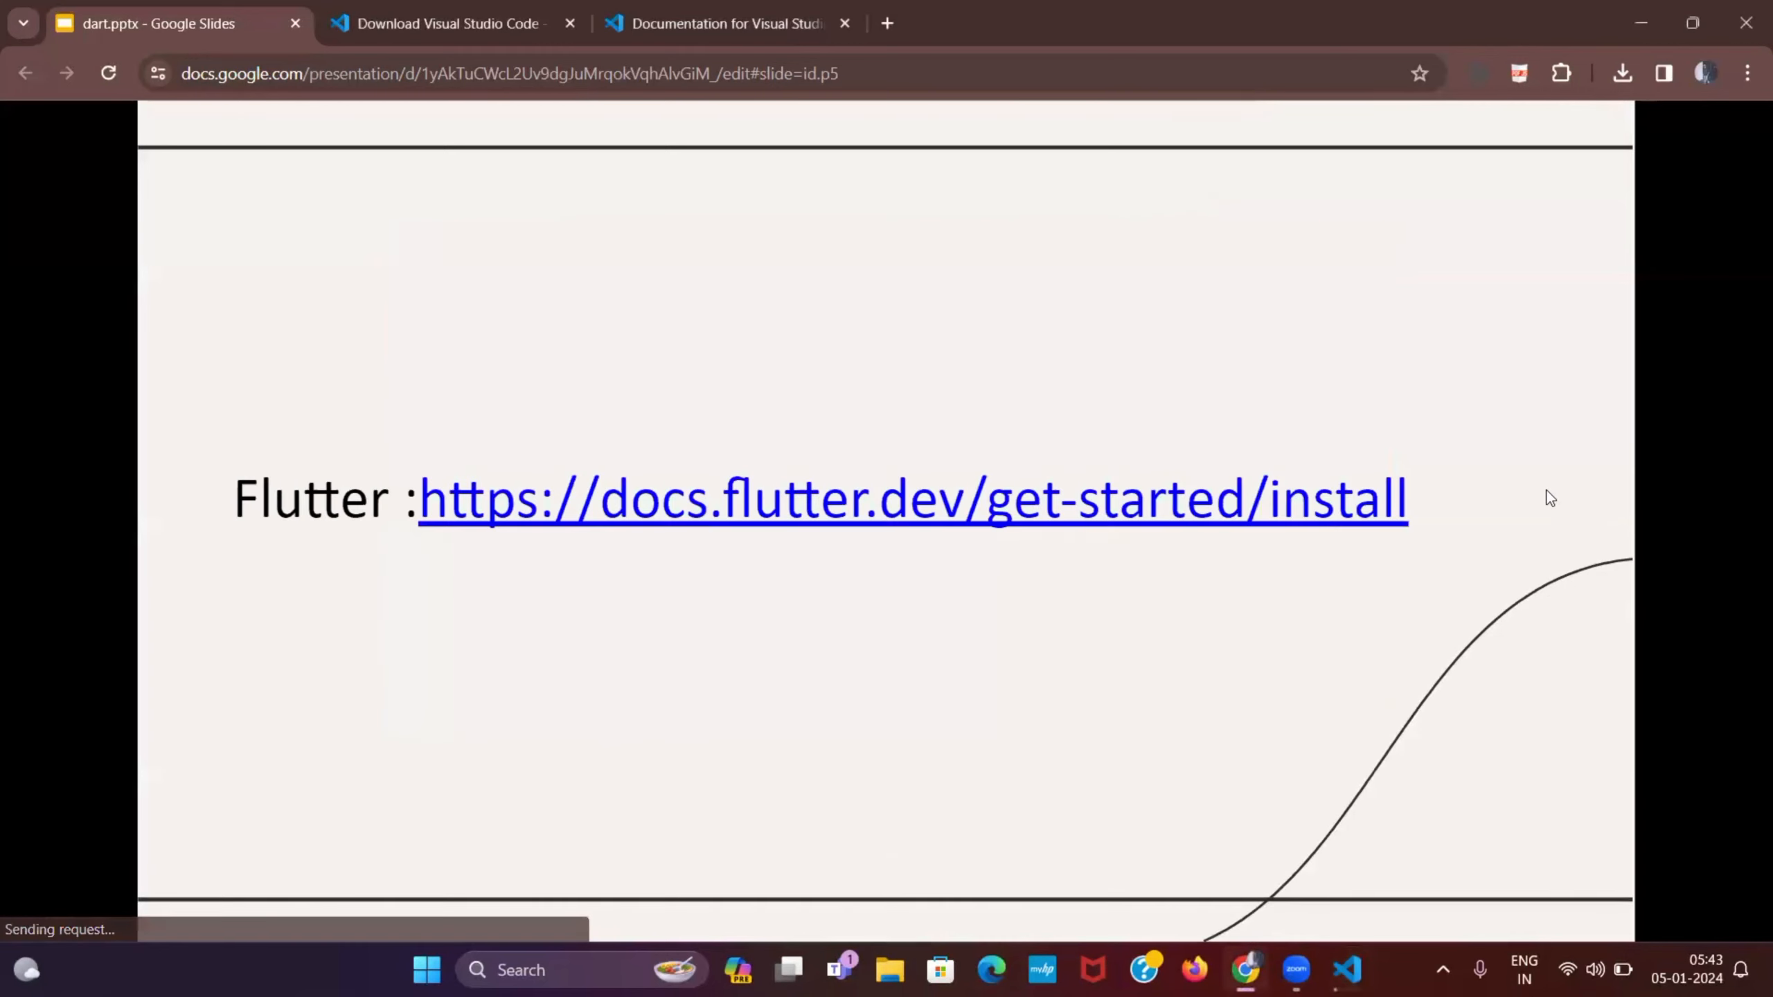
{"action": "key", "text": "Left"}
{"action": "key", "text": "Left"}
{"action": "key", "text": "Right"}
Return to the Visual Studio Code setup wizard, move it aside, and finish it with Launch Visual Studio Code enabled.
{"action": "left_click", "coordinate": [1346, 969]}
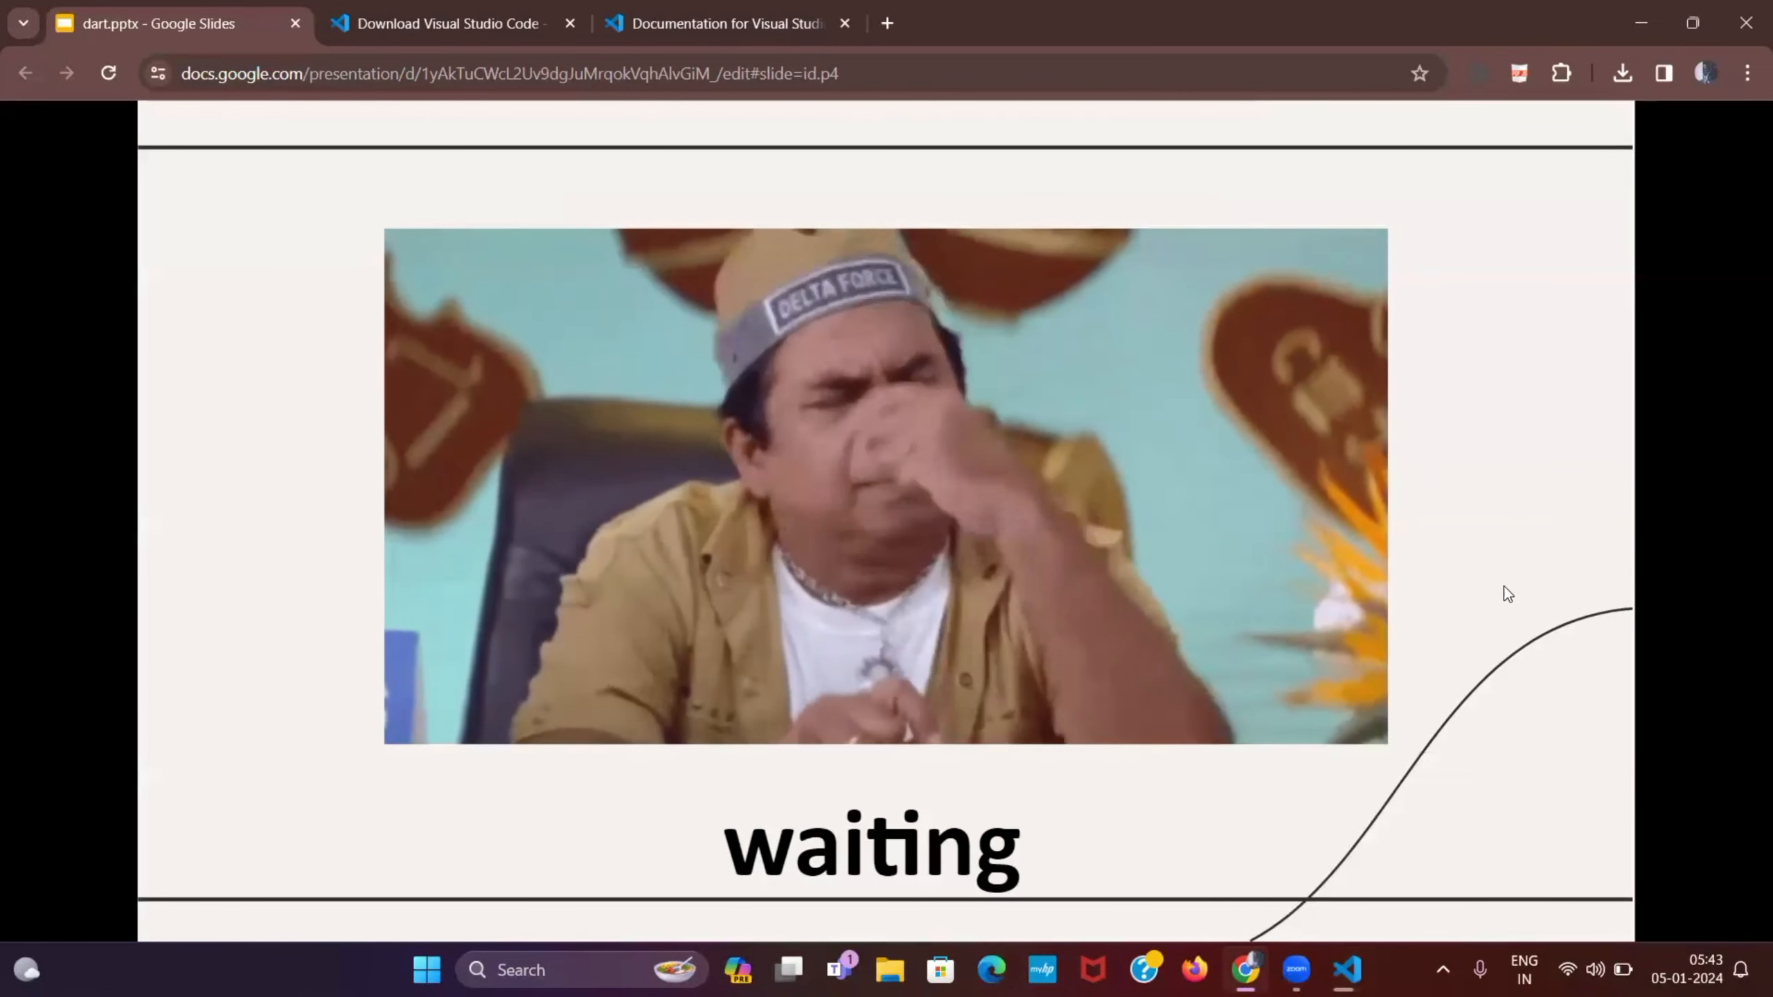
{"action": "left_click_drag", "start_coordinate": [928, 224], "coordinate": [519, 245]}
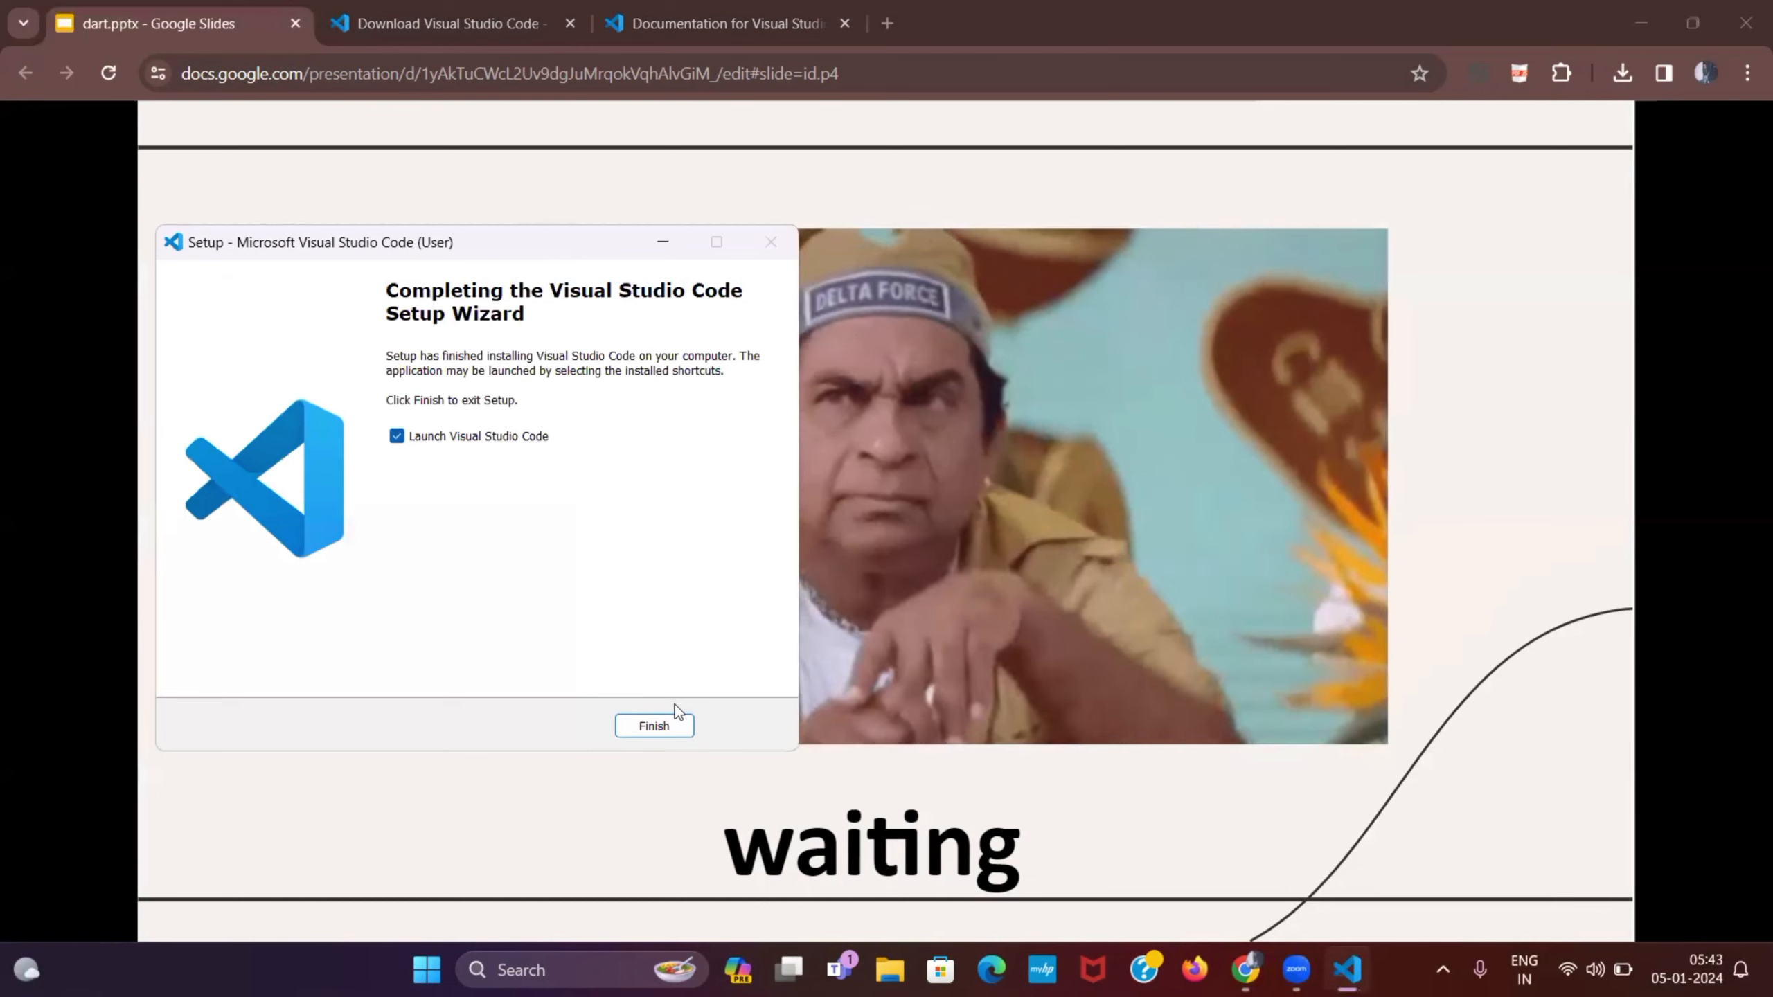
{"action": "left_click", "coordinate": [637, 726]}
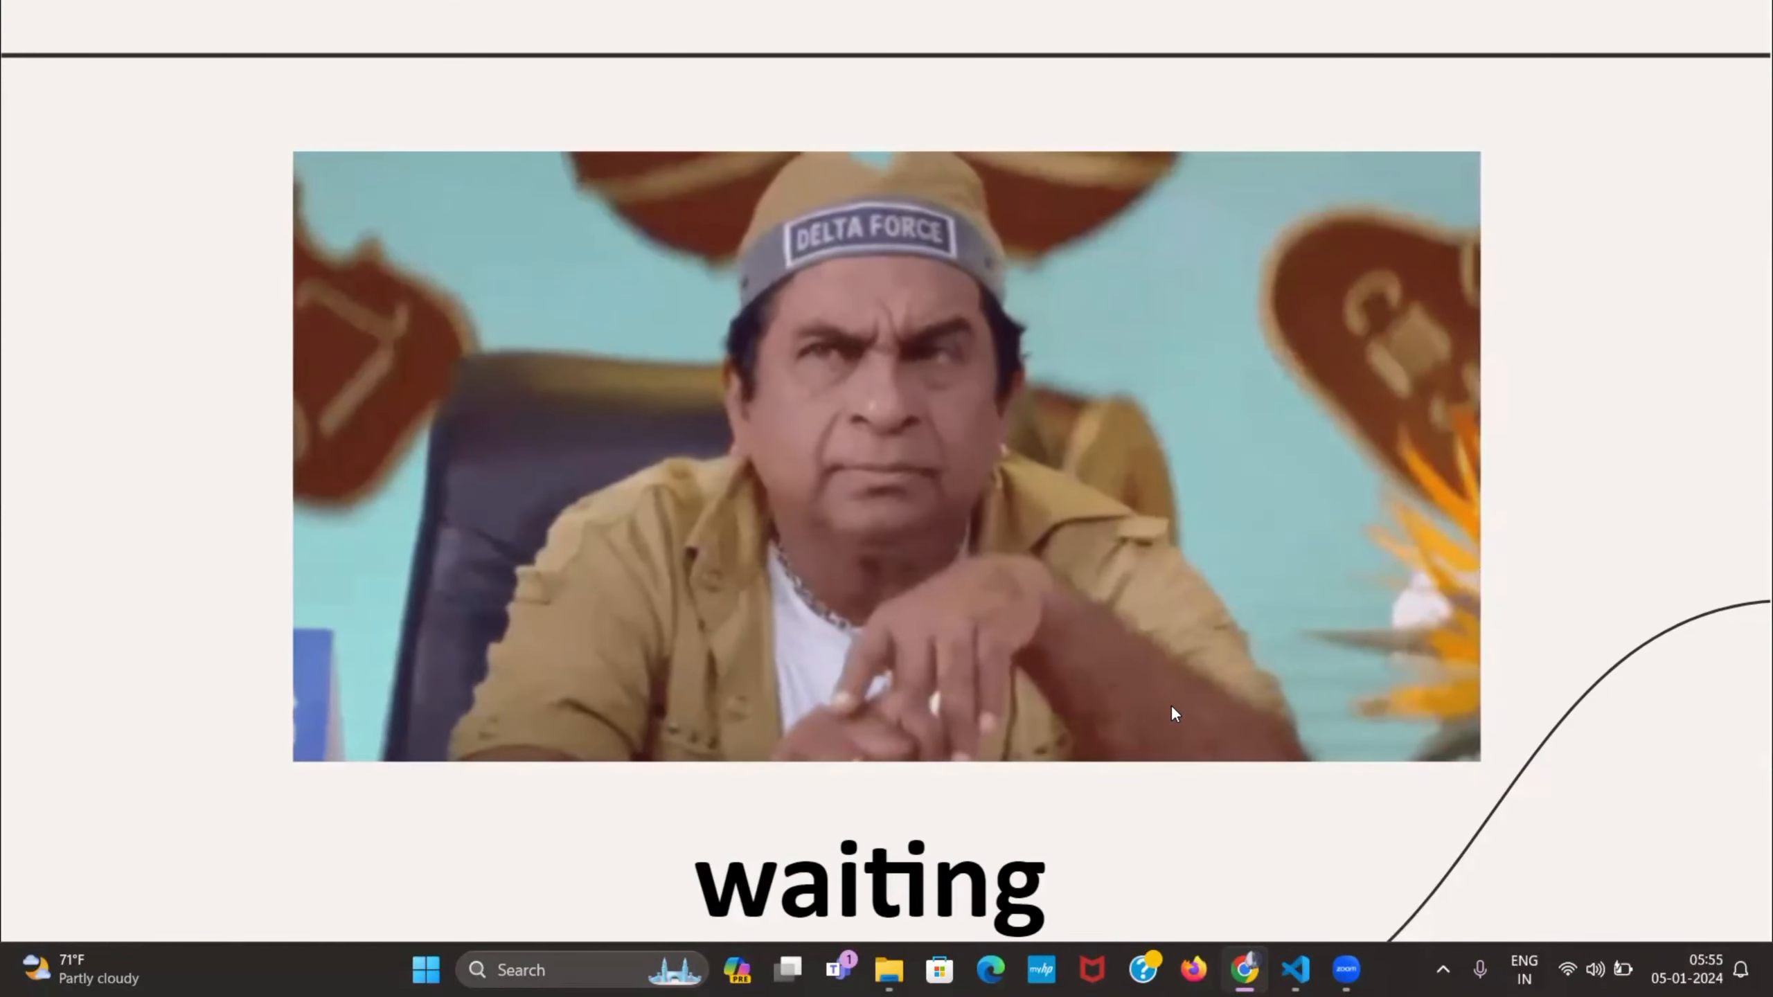
Advance the presentation to the Flutter slide and open its docs.flutter.dev/get-started/install link.
{"action": "left_click", "coordinate": [1153, 698]}
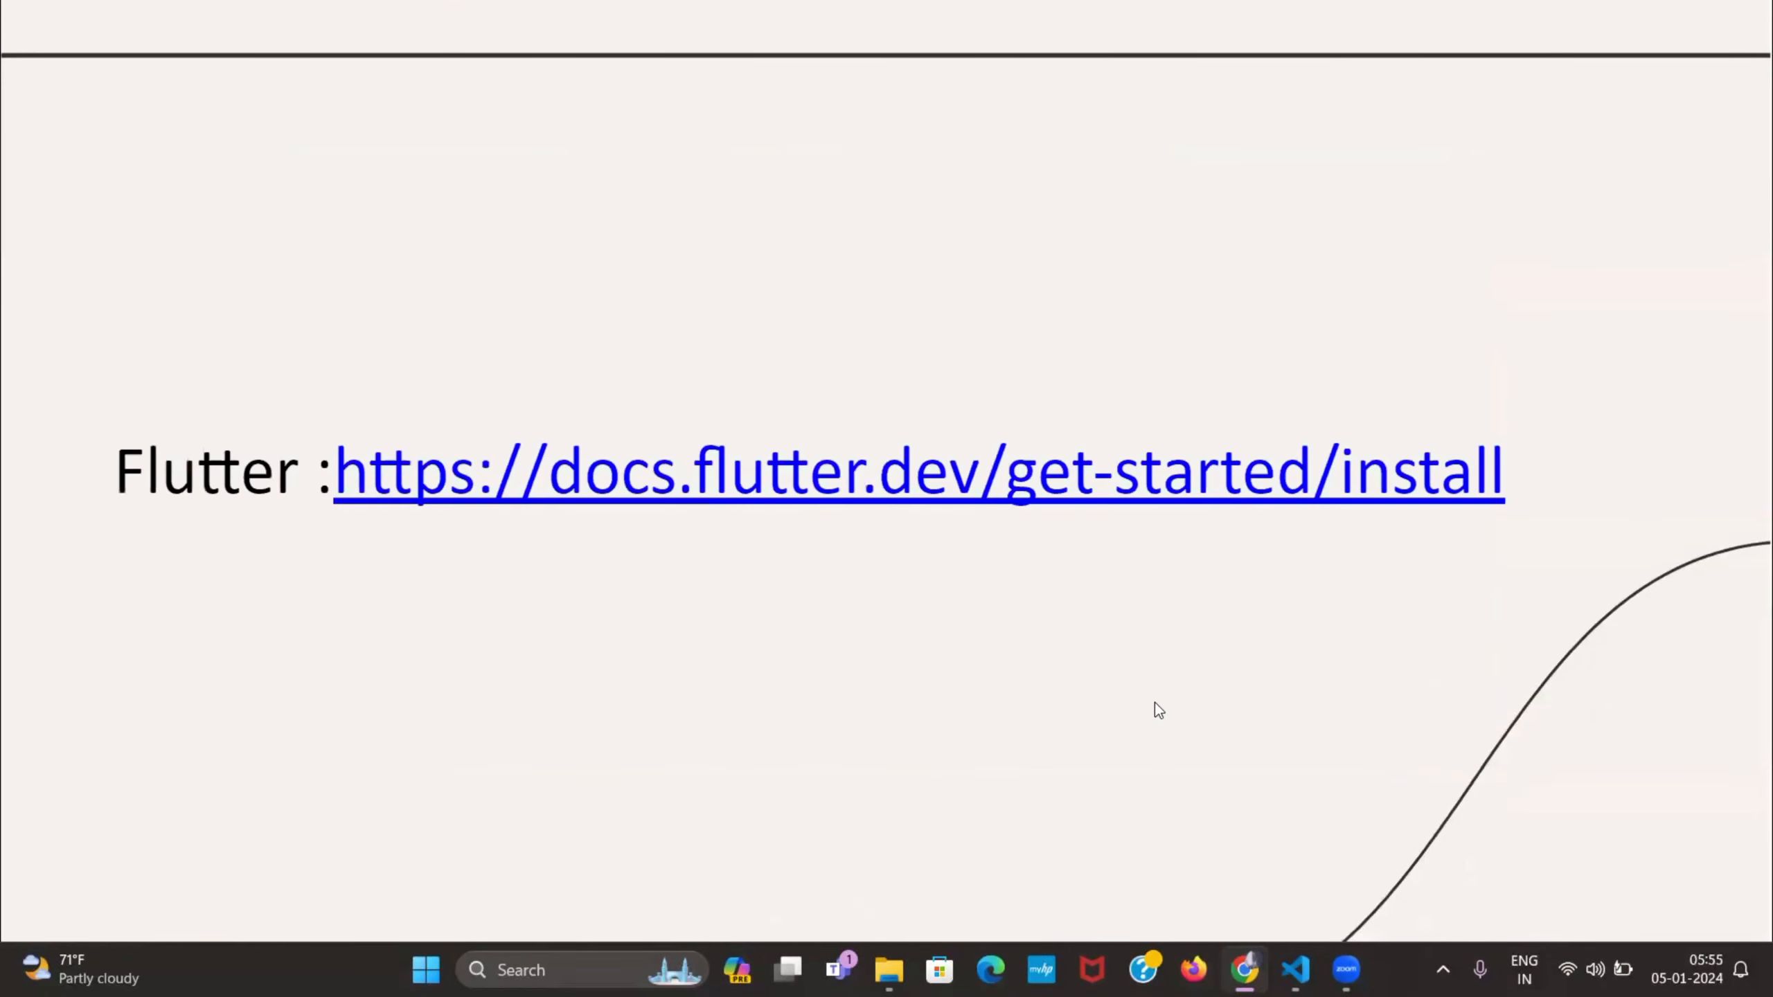
{"action": "left_click", "coordinate": [1019, 482]}
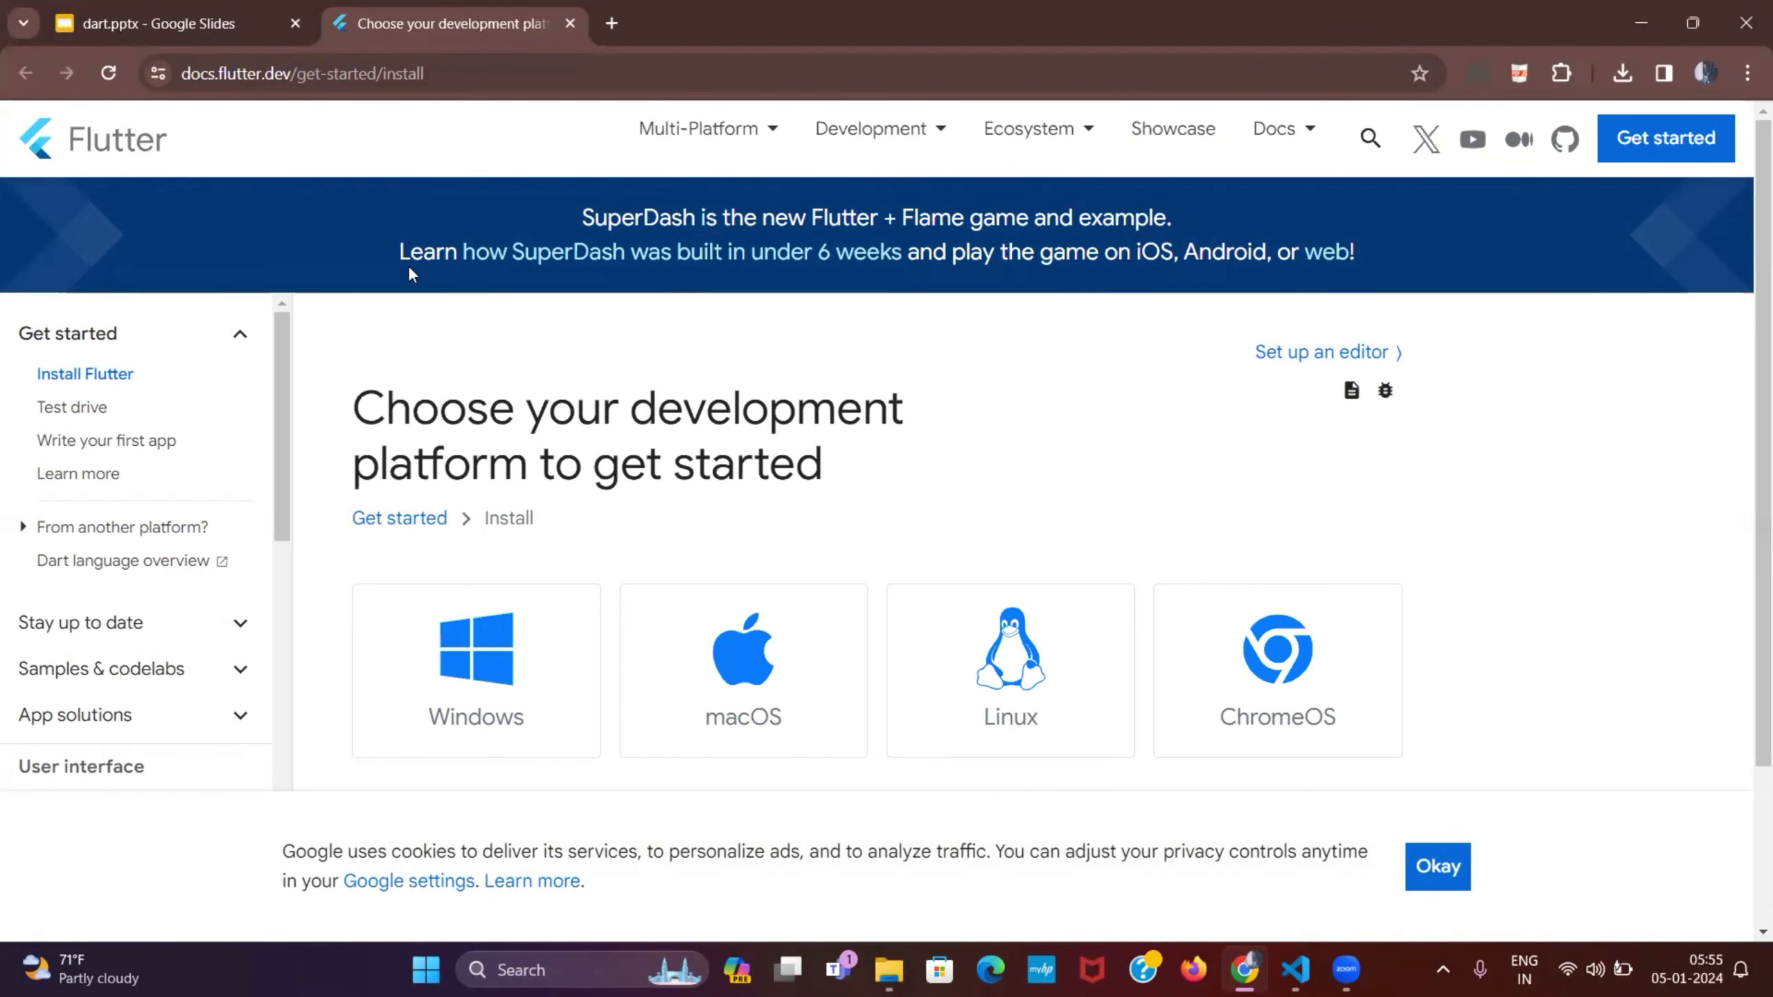
Open flutter.dev in a new tab and go through Get started to the Windows install guide for mobile apps.
{"action": "left_click", "coordinate": [613, 25]}
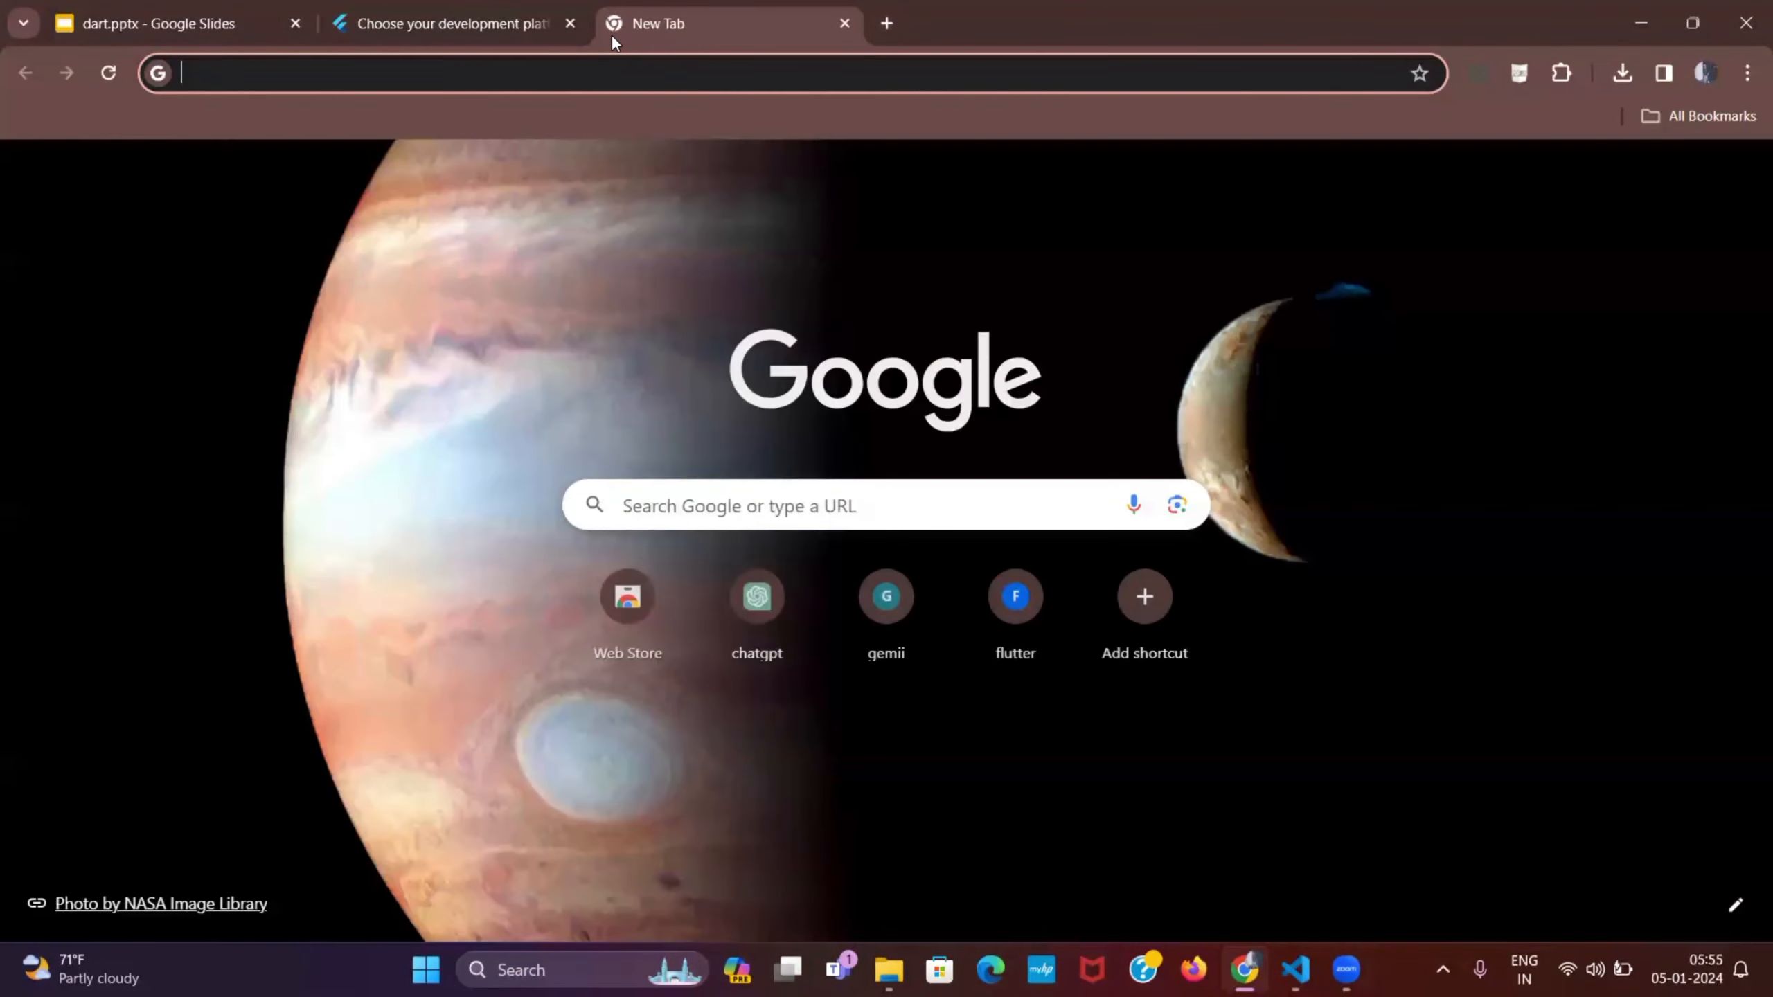
{"action": "type", "text": "flutter.dev"}
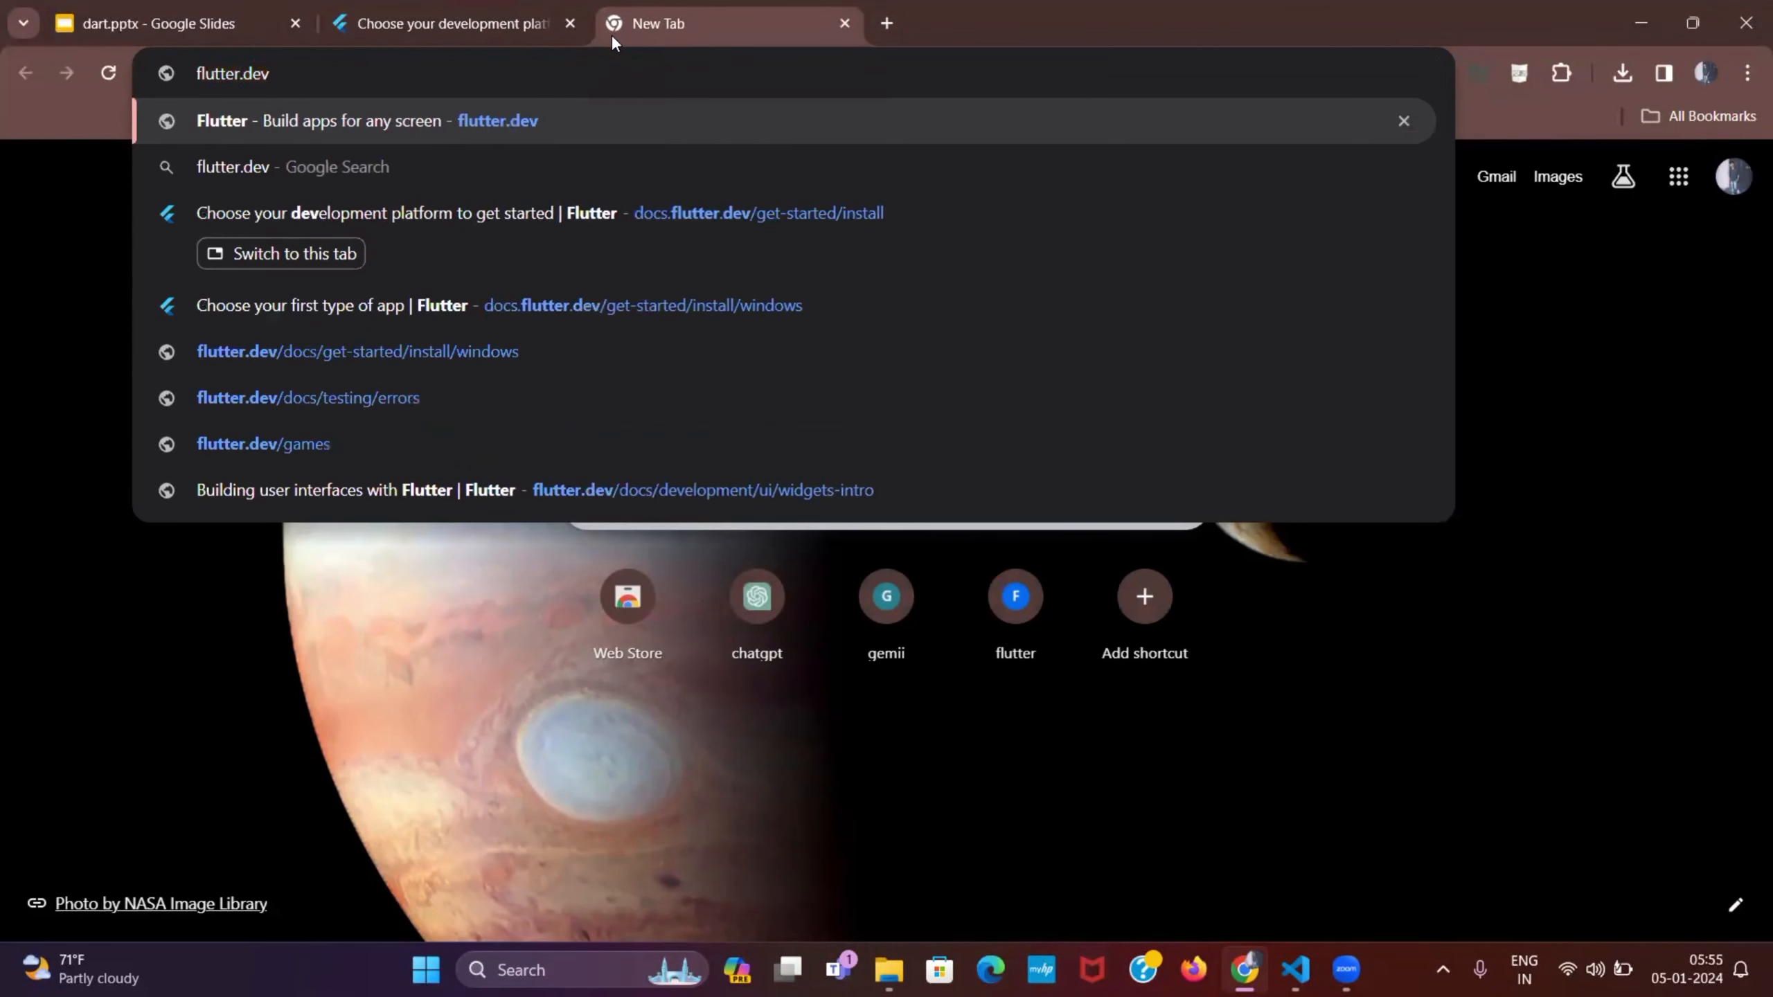
{"action": "key", "text": "Return"}
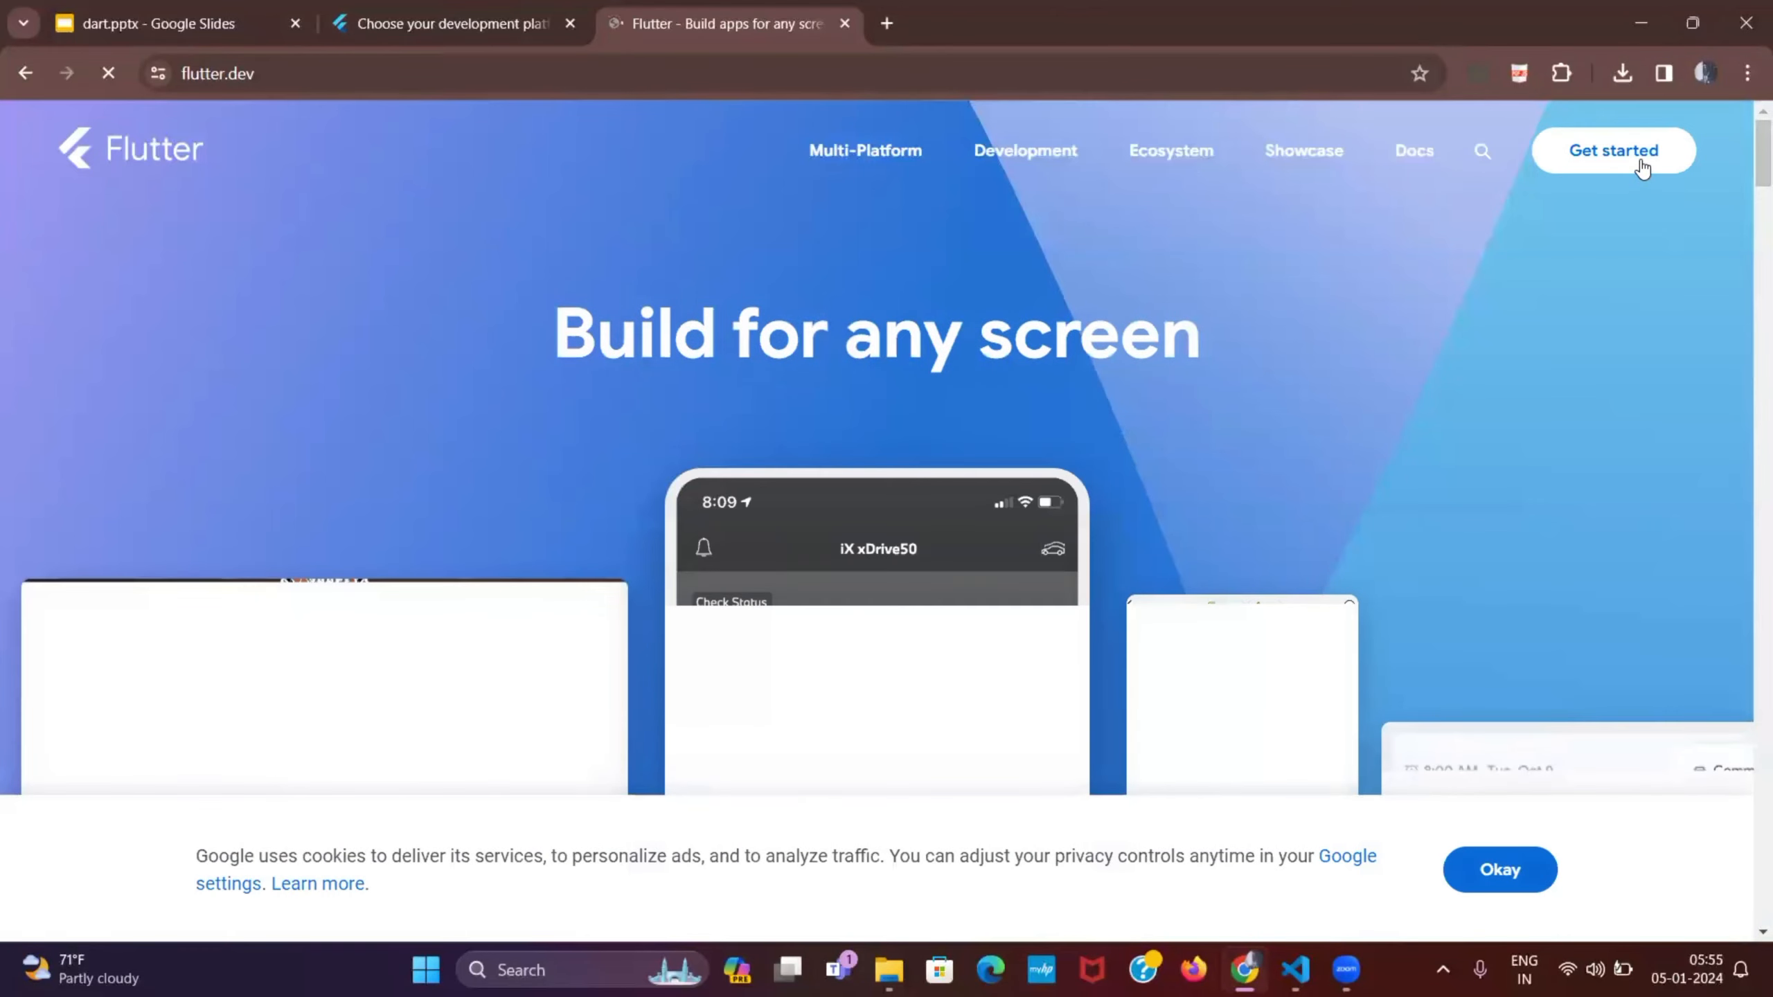
{"action": "left_click", "coordinate": [1641, 167]}
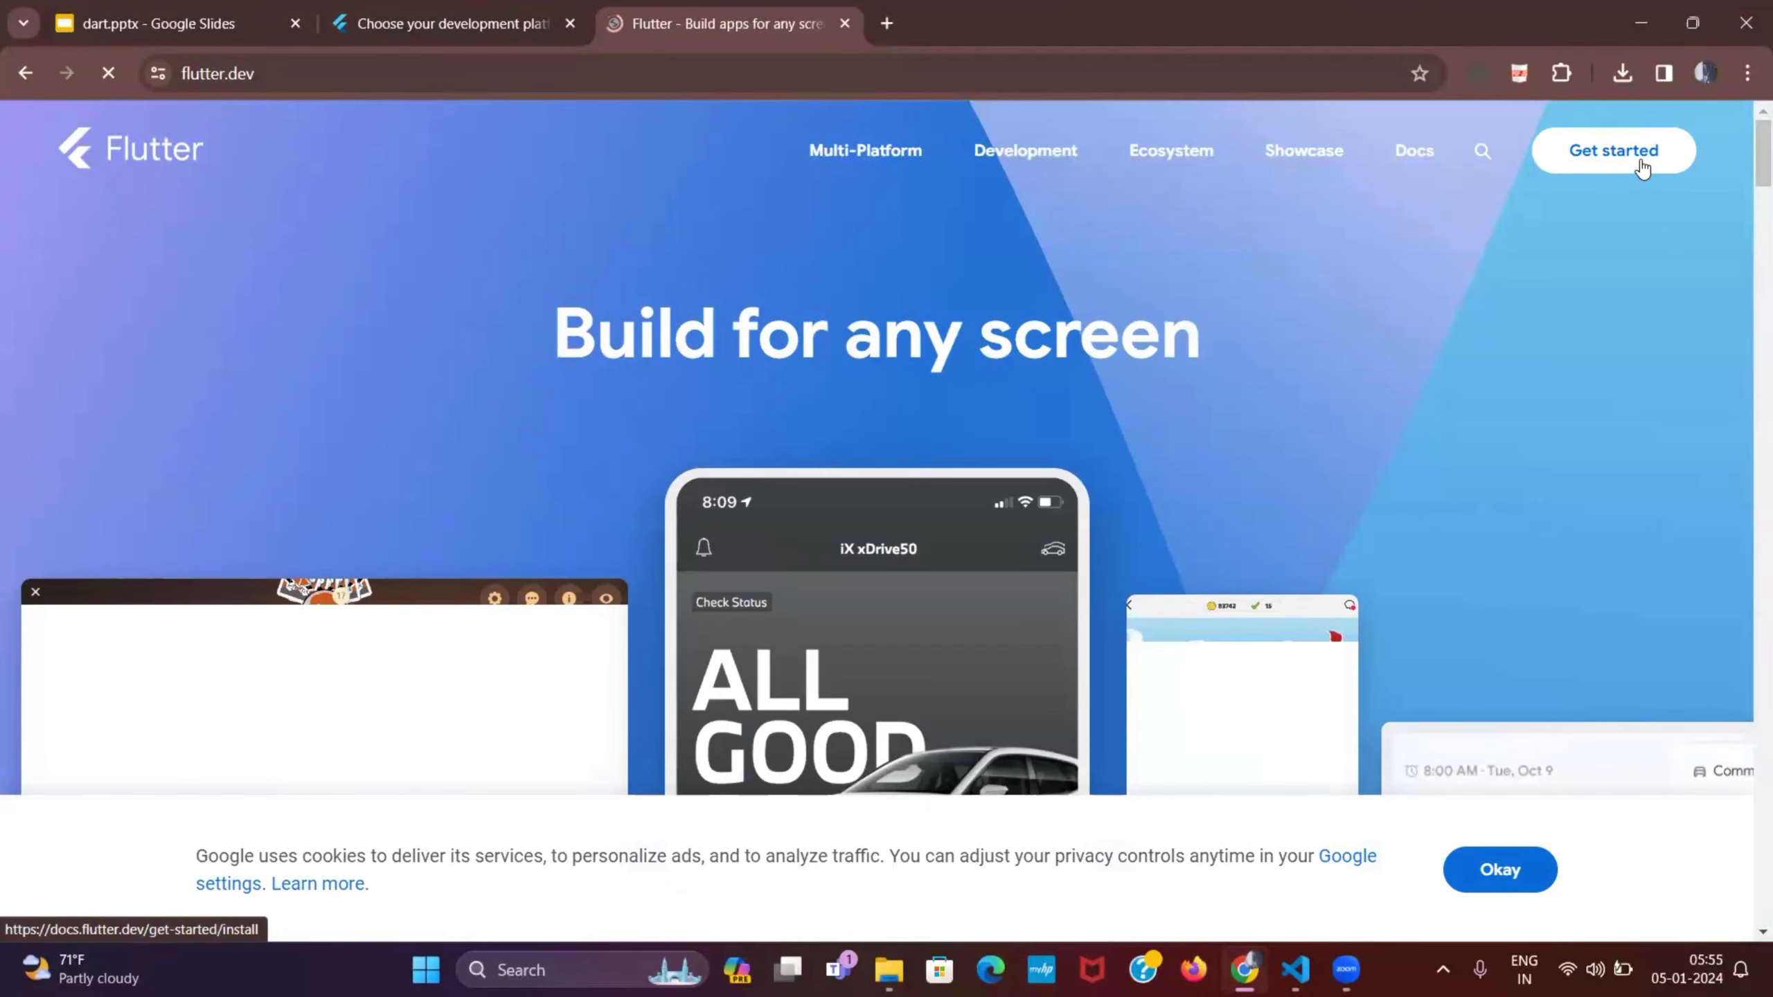
{"action": "left_click", "coordinate": [426, 627]}
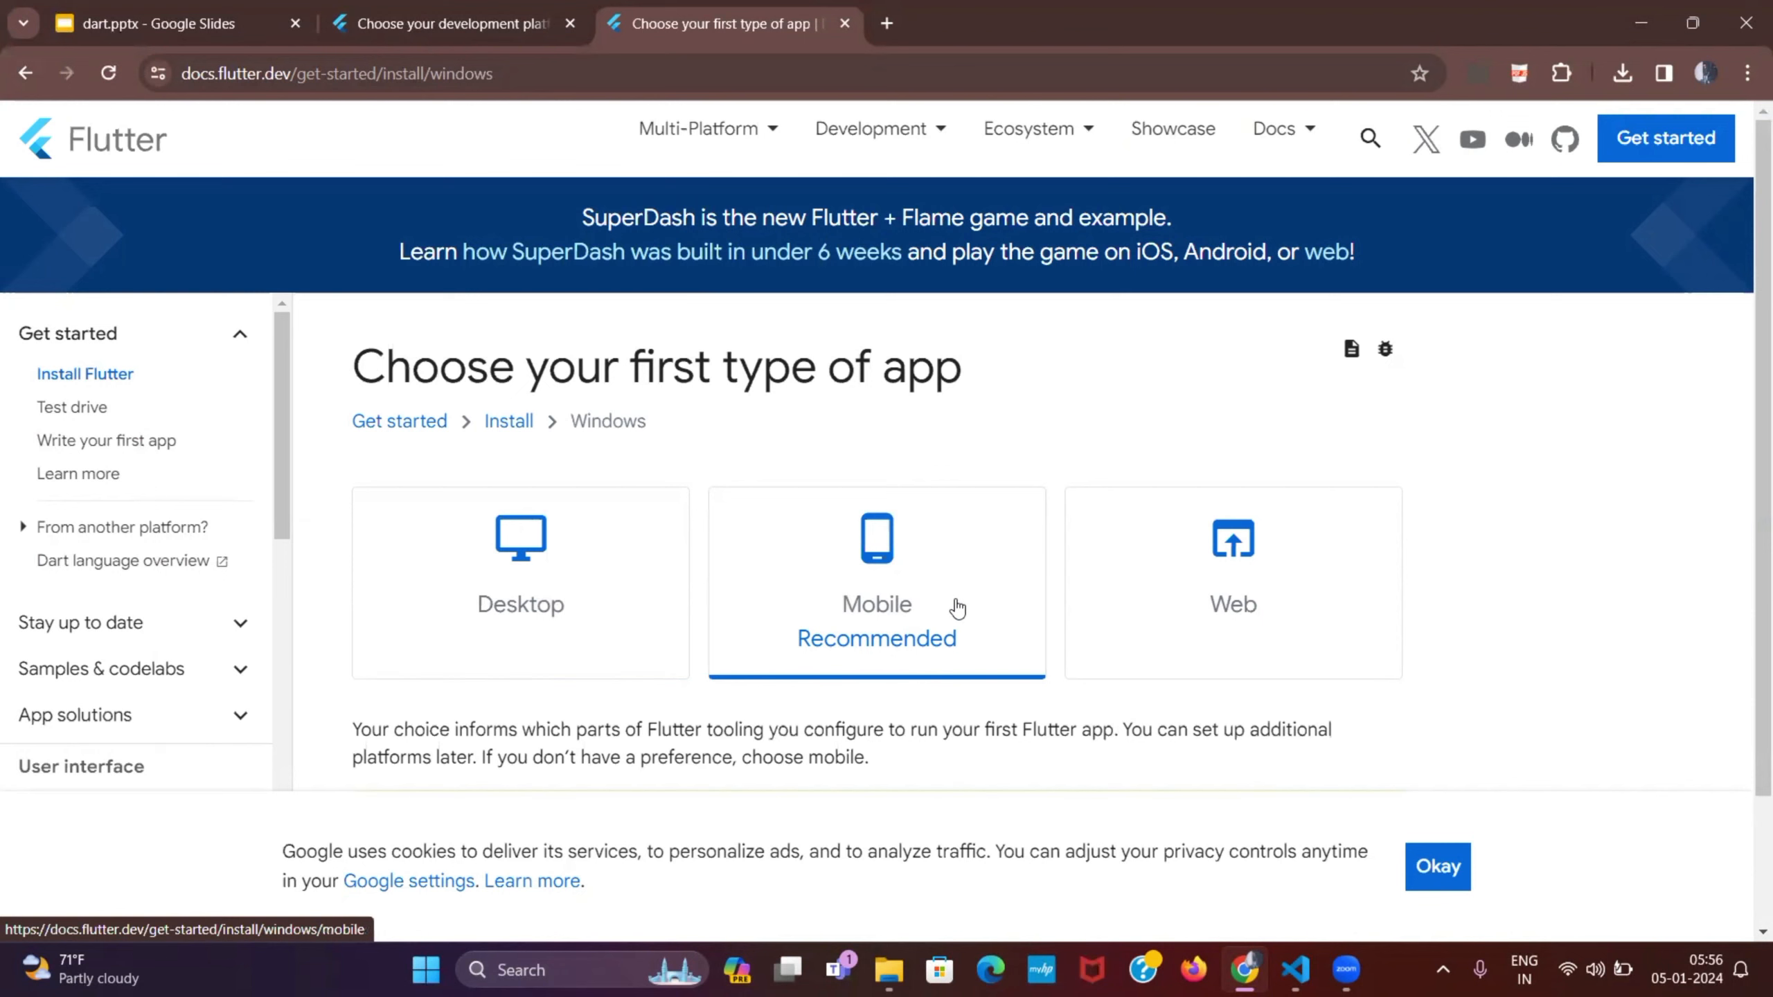
{"action": "left_click", "coordinate": [937, 581]}
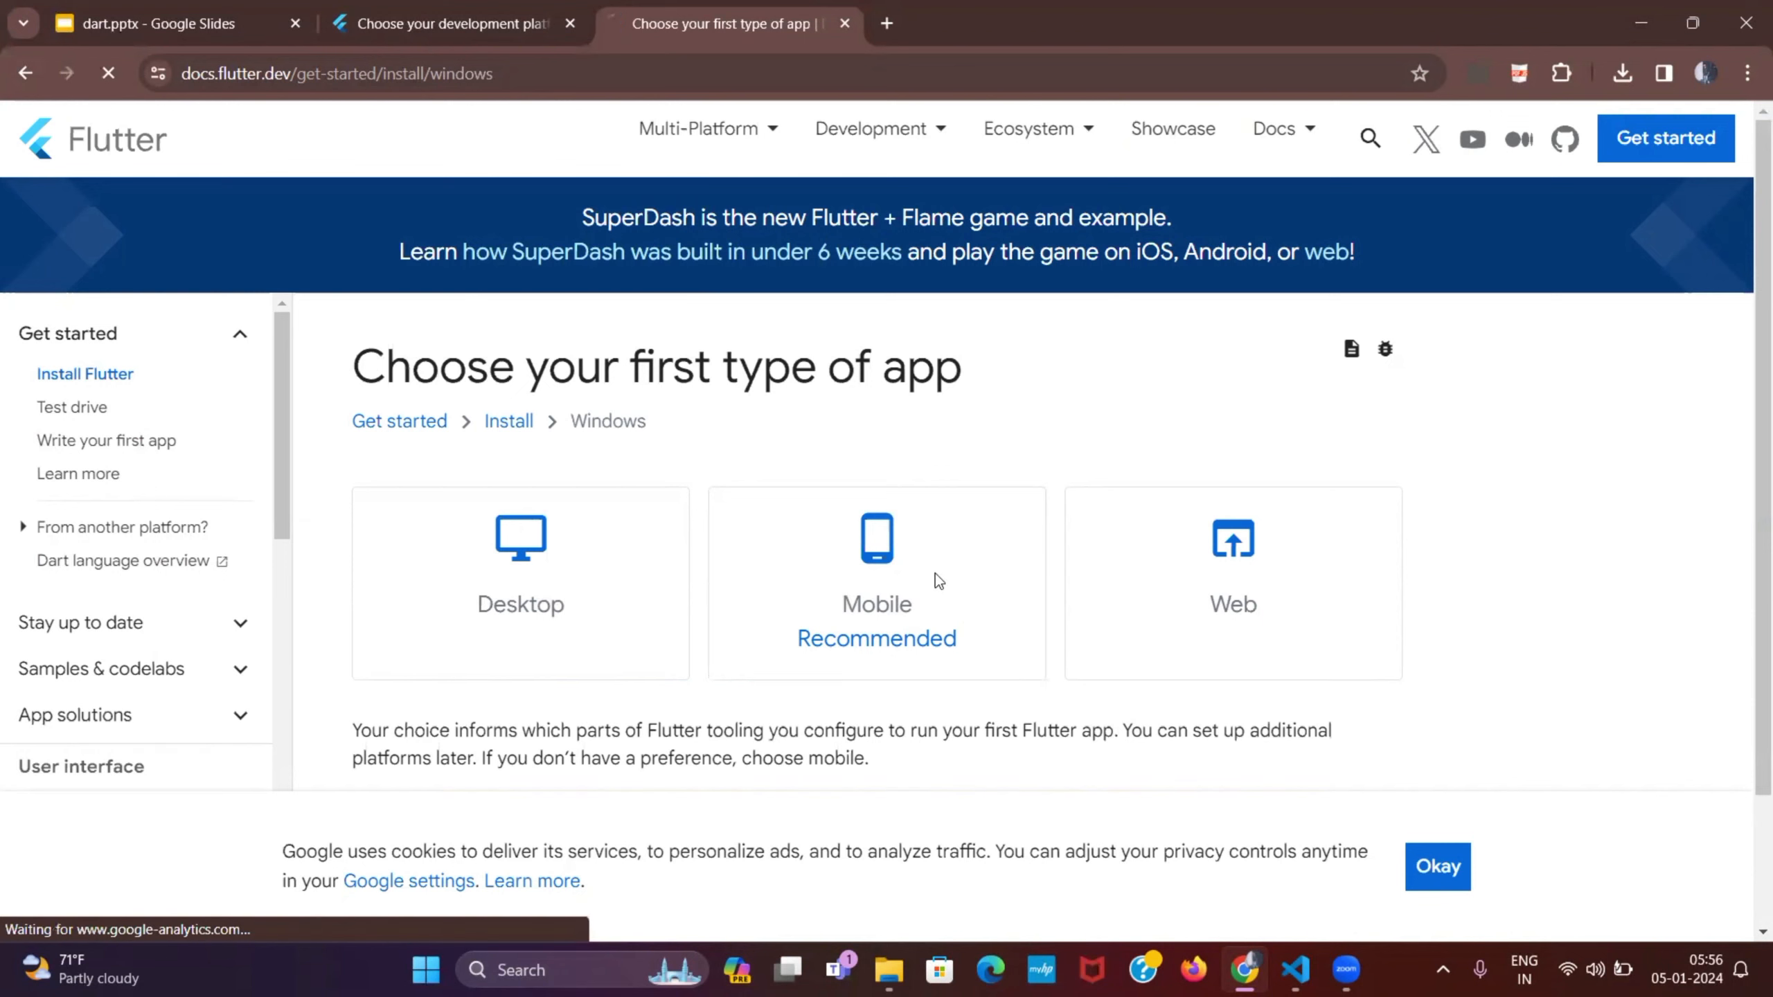
Review the hardware requirements, software requirements and development tools listed in the Flutter install guide.
{"action": "scroll", "coordinate": [935, 574], "scroll_direction": "down", "scroll_amount": 5}
{"action": "scroll", "coordinate": [935, 574], "scroll_direction": "down", "scroll_amount": 5}
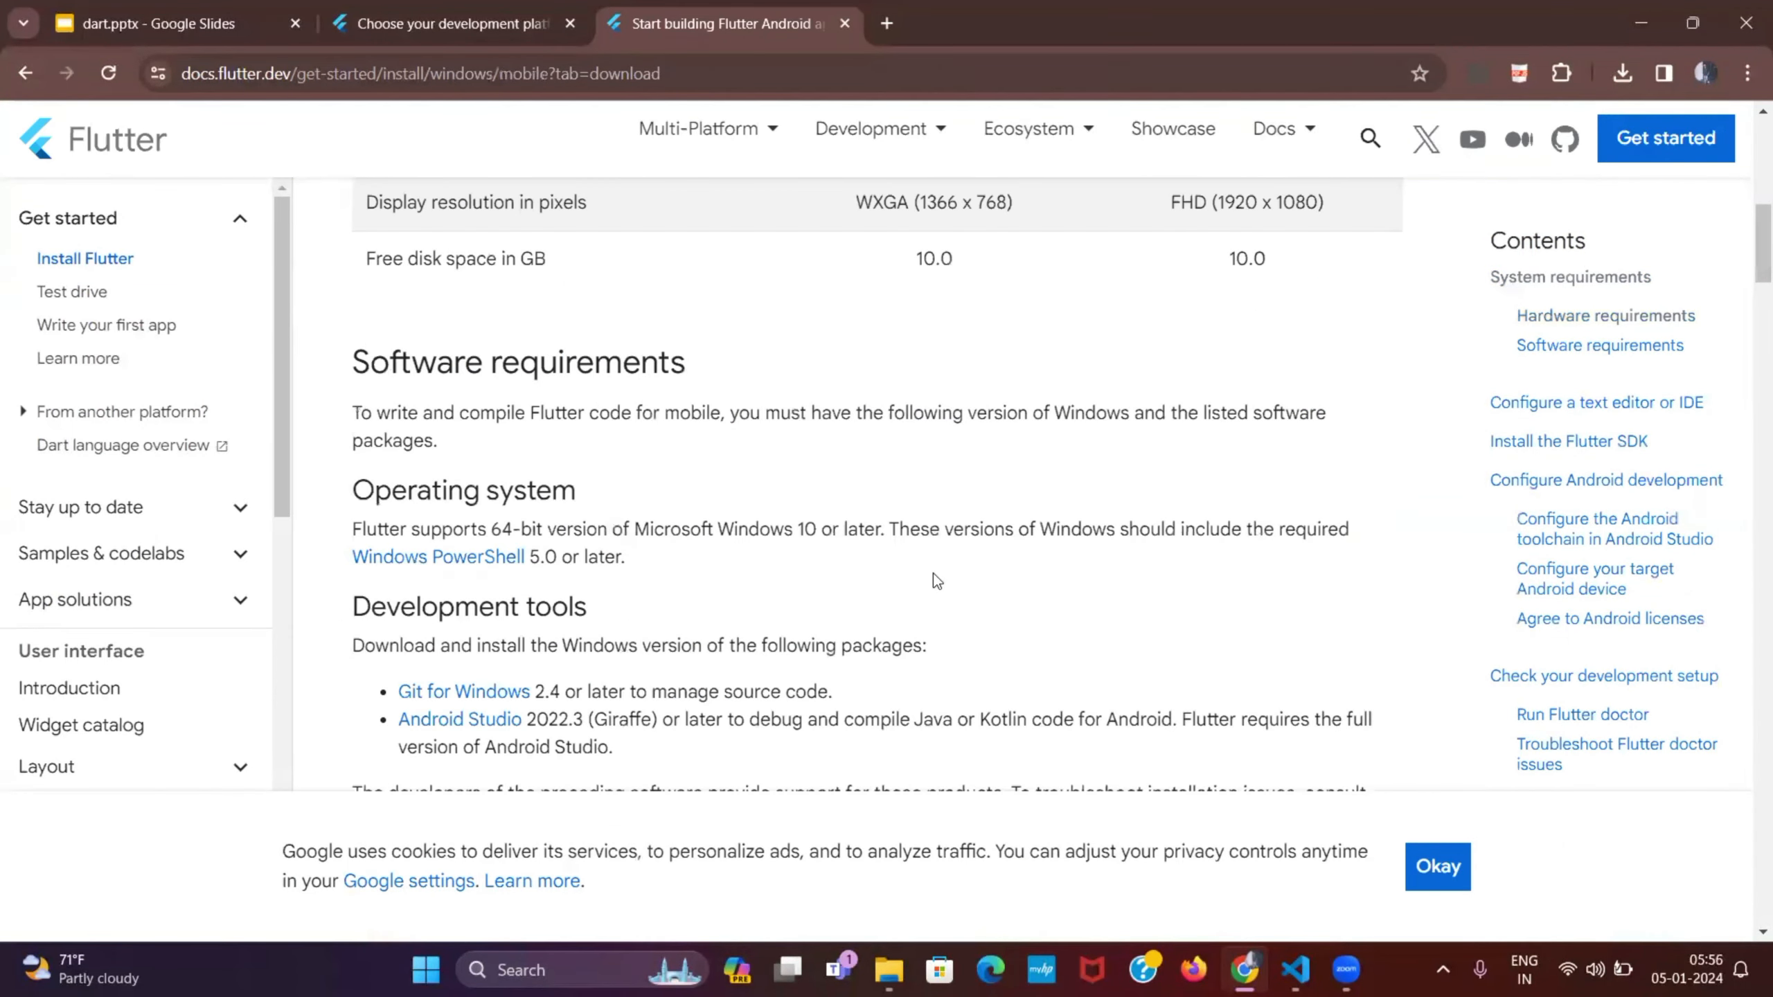
{"action": "scroll", "coordinate": [933, 574], "scroll_direction": "up", "scroll_amount": 5}
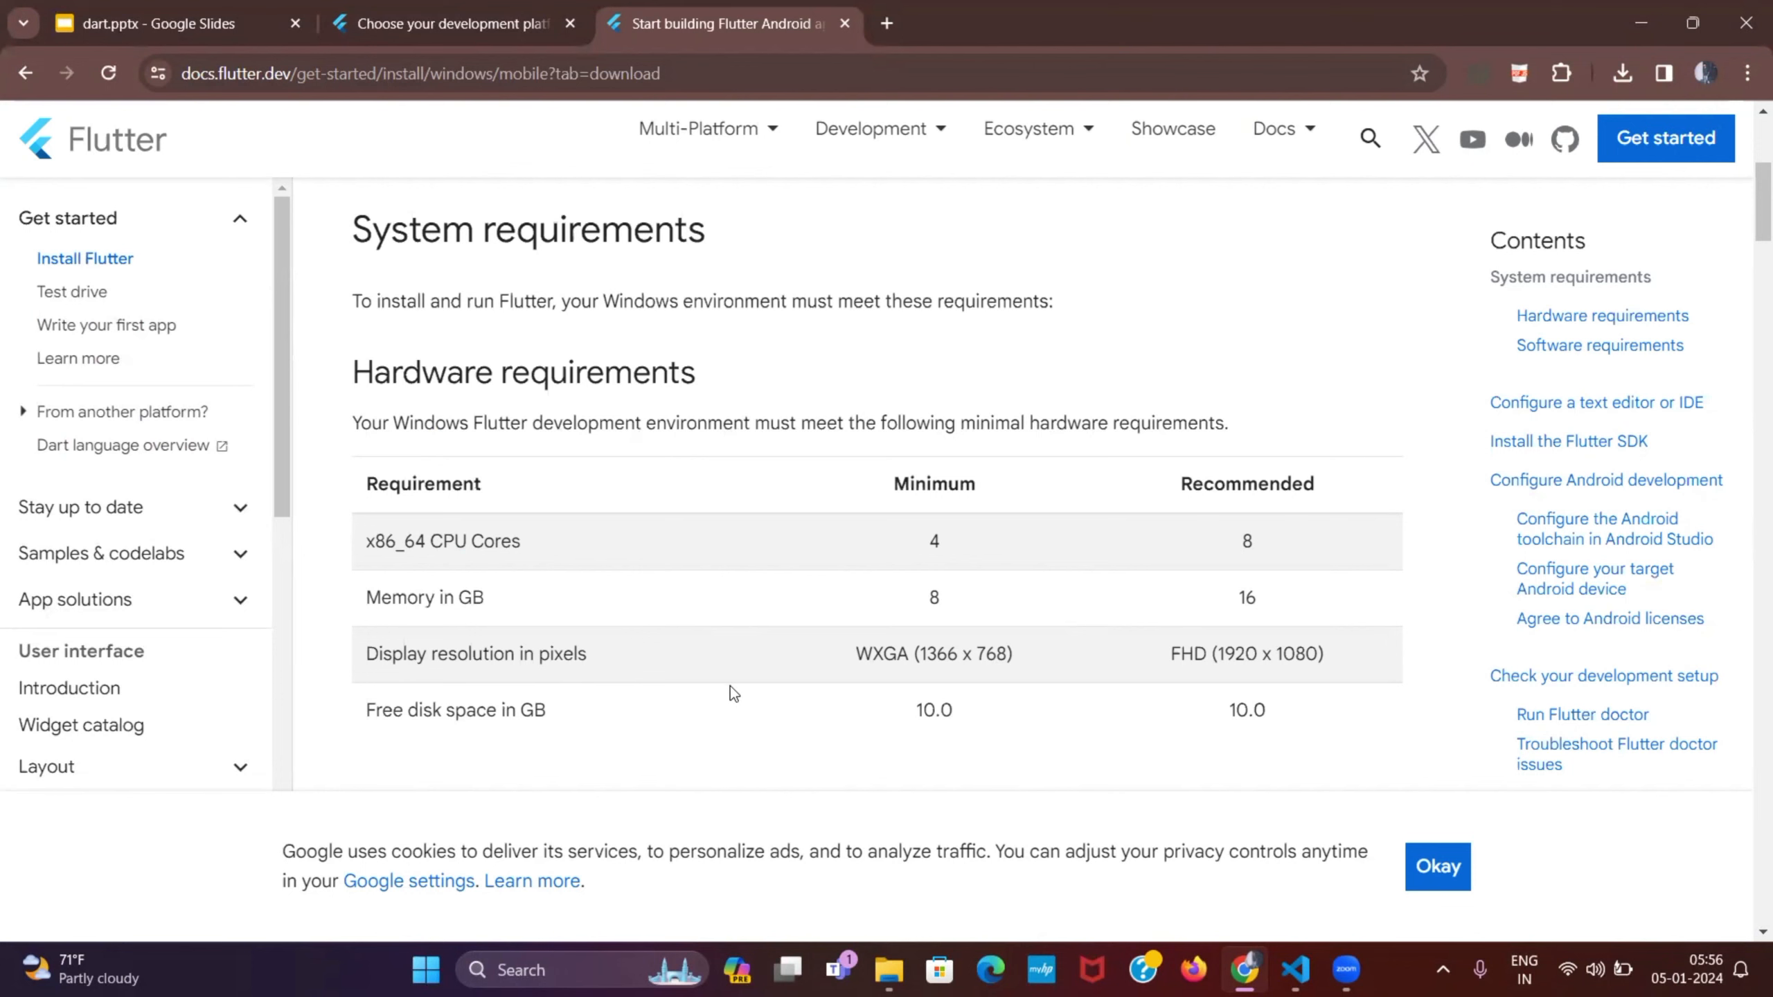
{"action": "scroll", "coordinate": [719, 689], "scroll_direction": "down", "scroll_amount": 10}
{"action": "scroll", "coordinate": [751, 676], "scroll_direction": "up", "scroll_amount": 5}
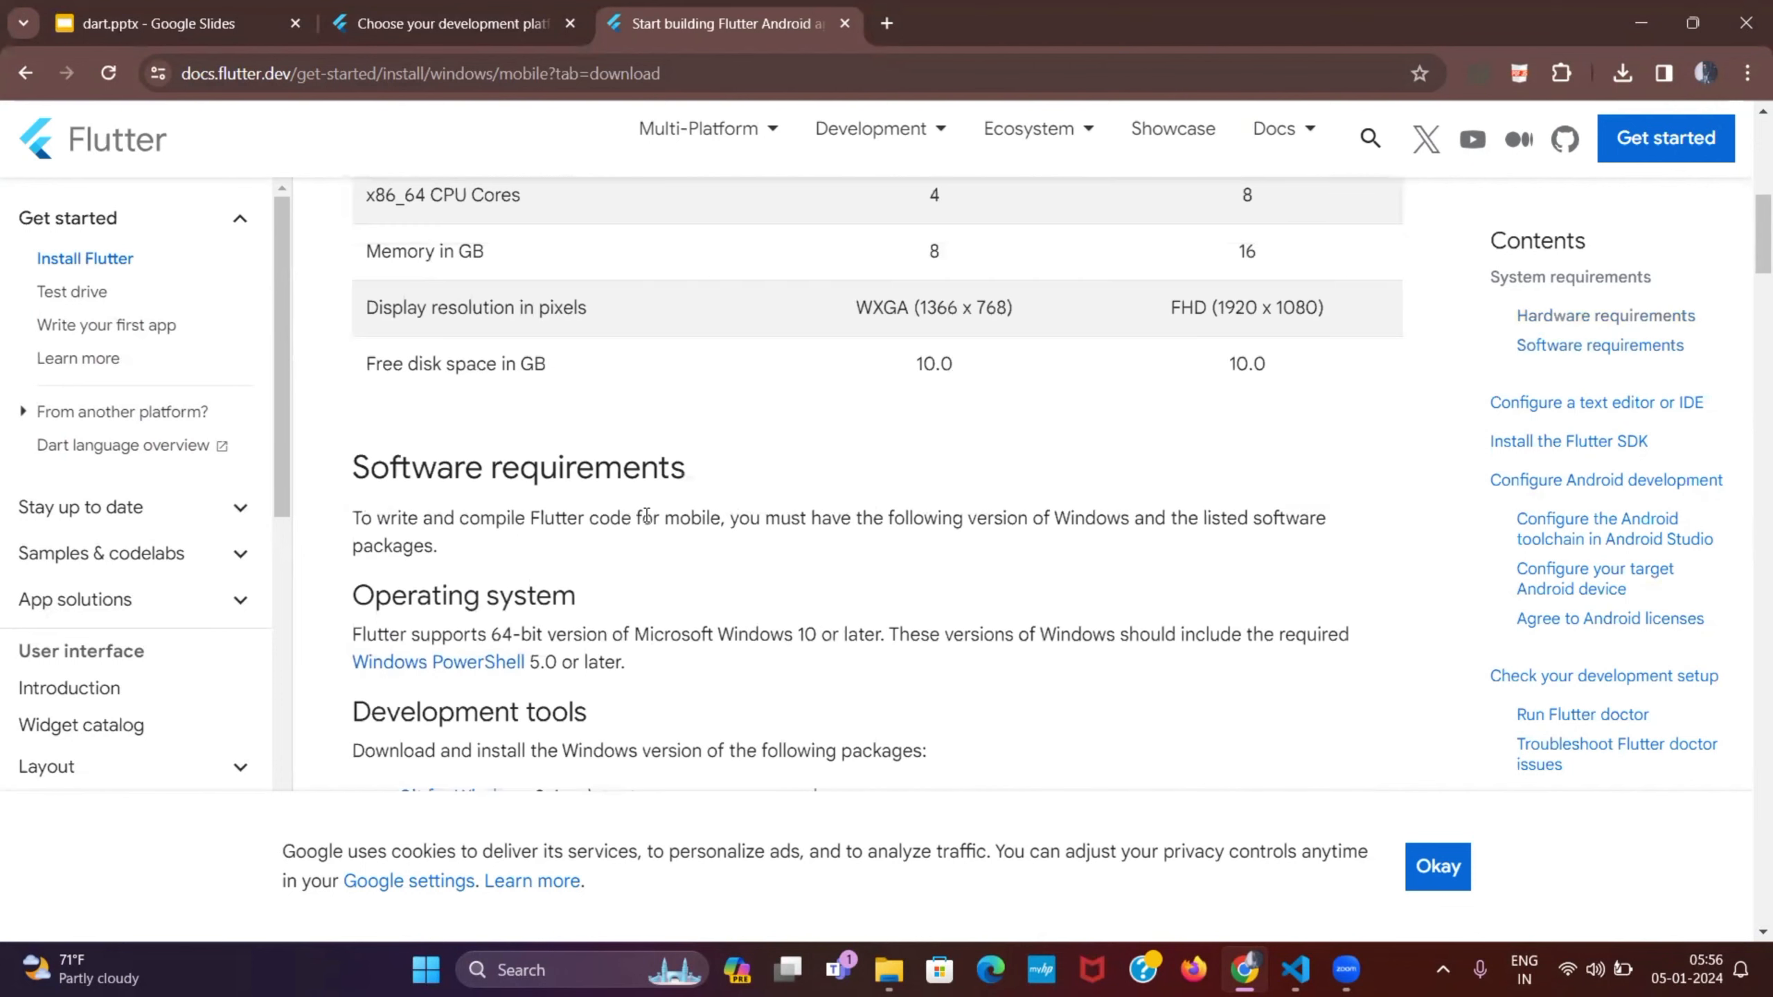
{"action": "scroll", "coordinate": [717, 497], "scroll_direction": "down", "scroll_amount": 3}
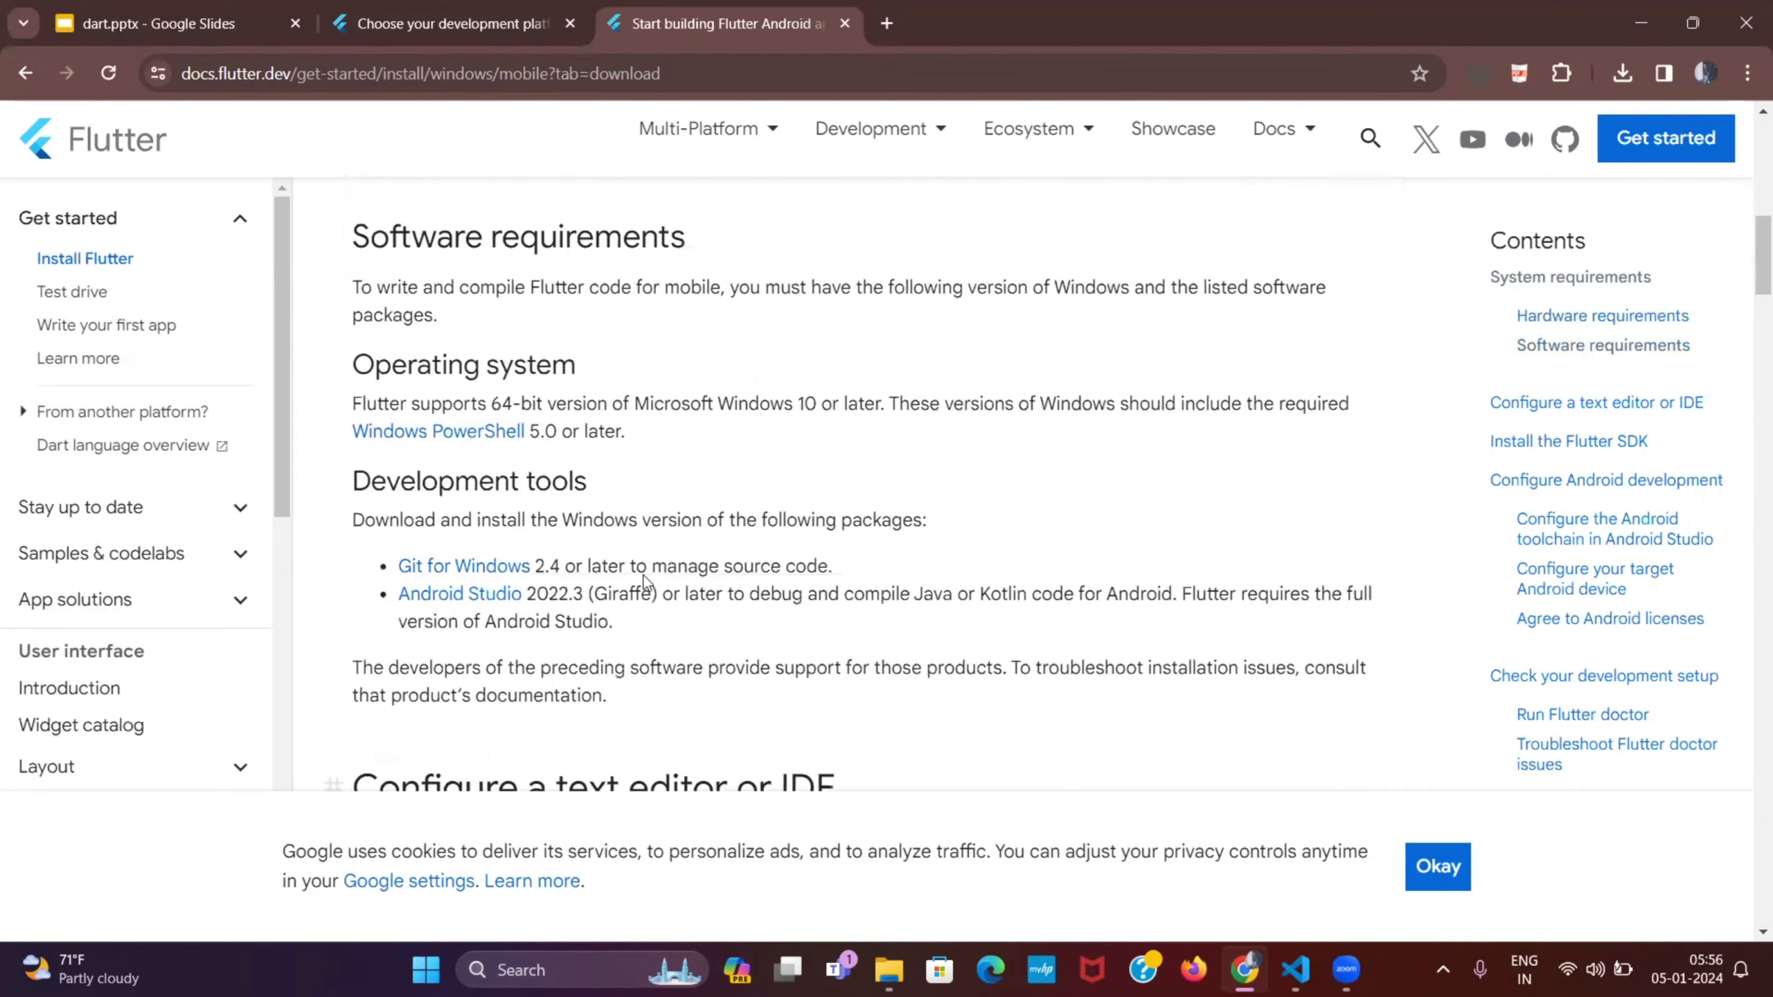
Download the flutter_windows_3.16.5-stable.zip SDK bundle from the Install the Flutter SDK section and check its download progress.
{"action": "scroll", "coordinate": [755, 522], "scroll_direction": "down", "scroll_amount": 15}
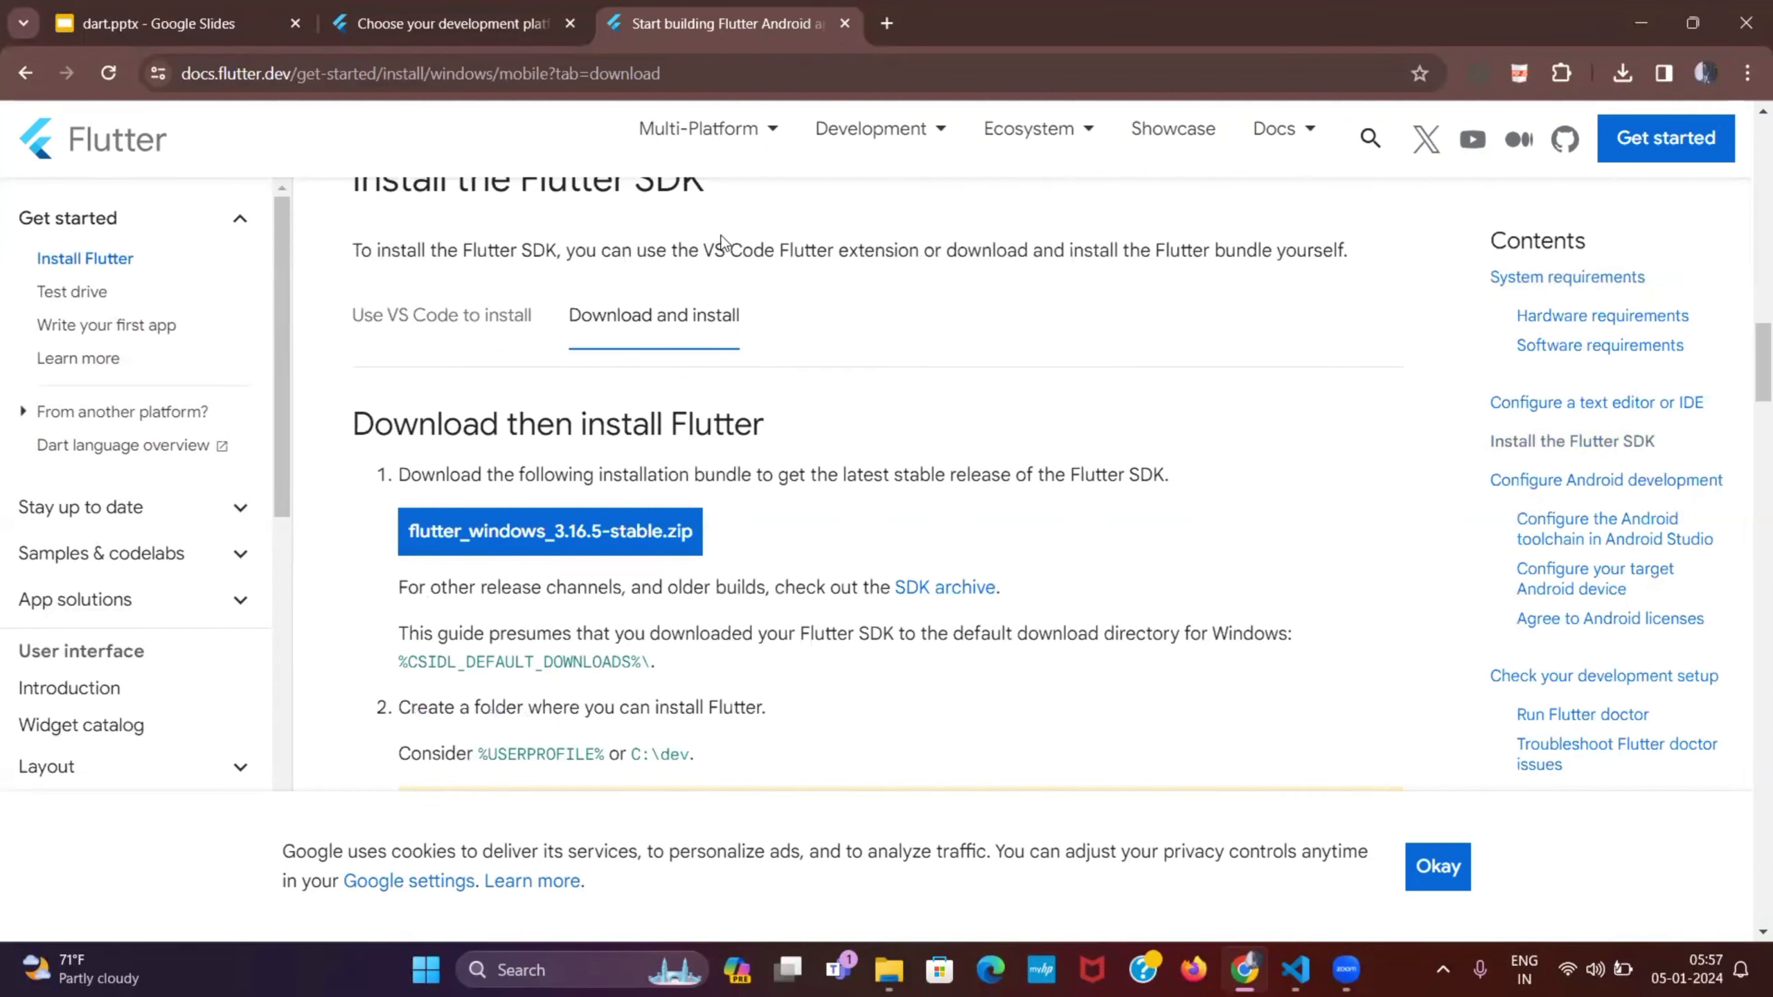
{"action": "left_click", "coordinate": [623, 548]}
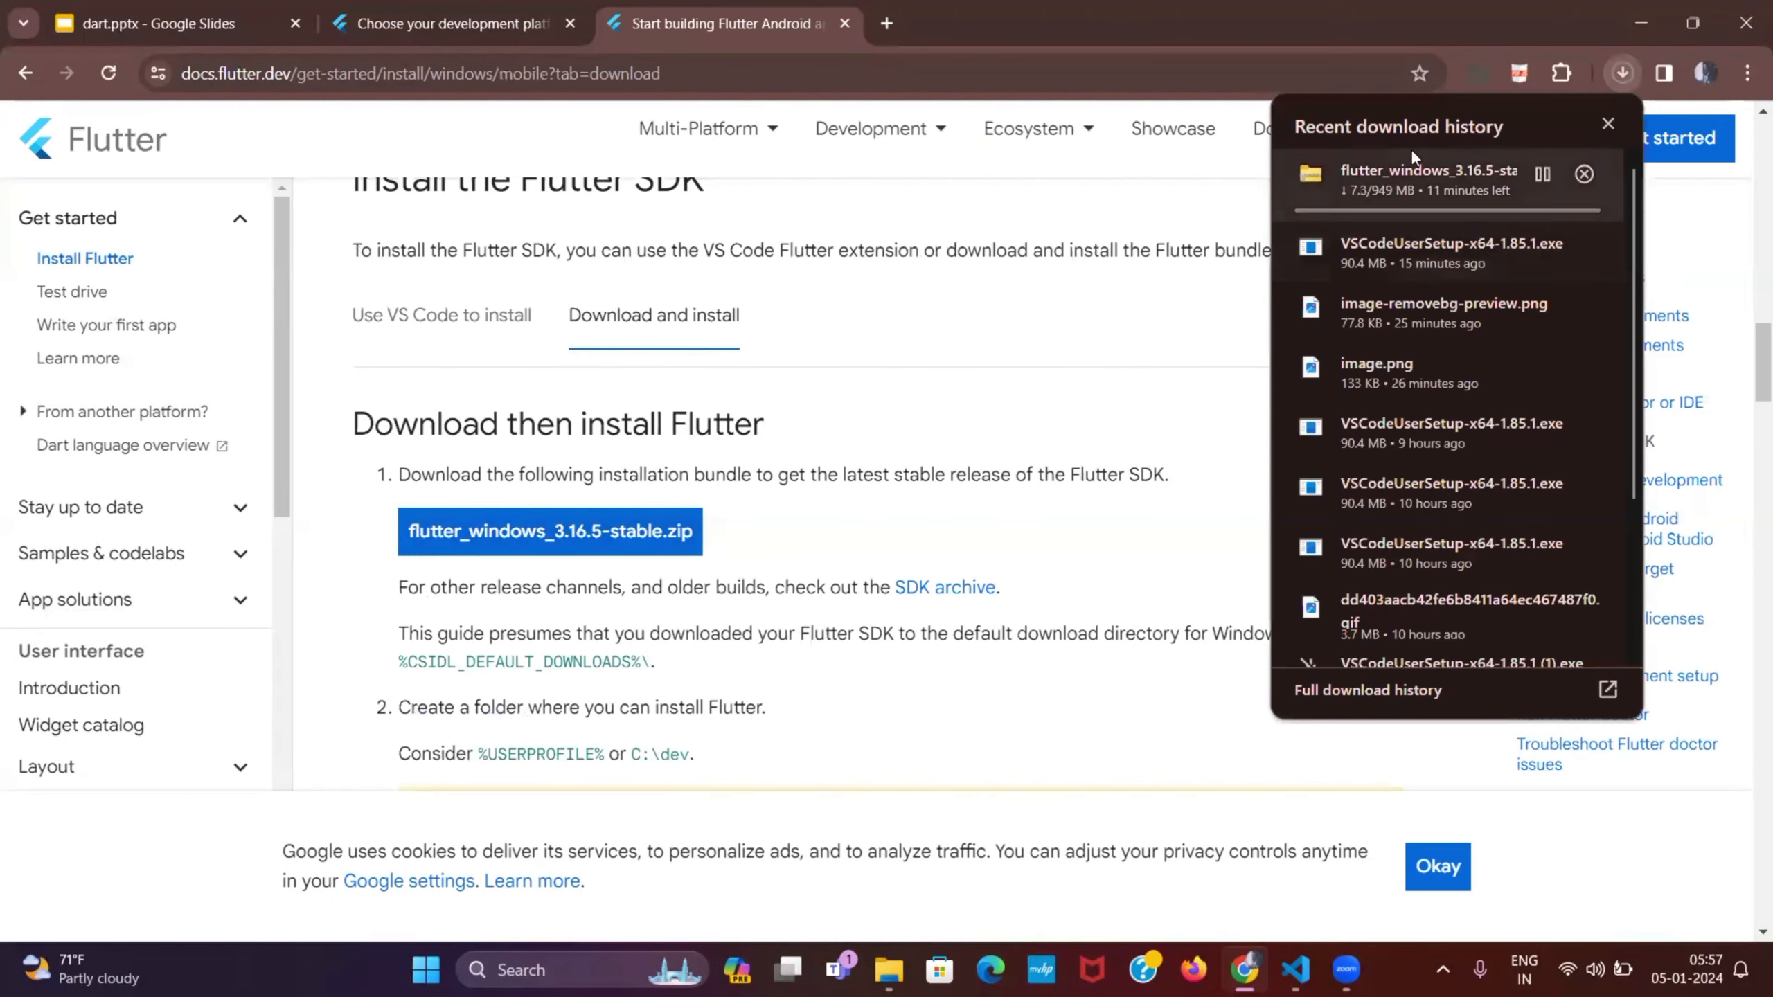
{"action": "left_click", "coordinate": [1133, 331]}
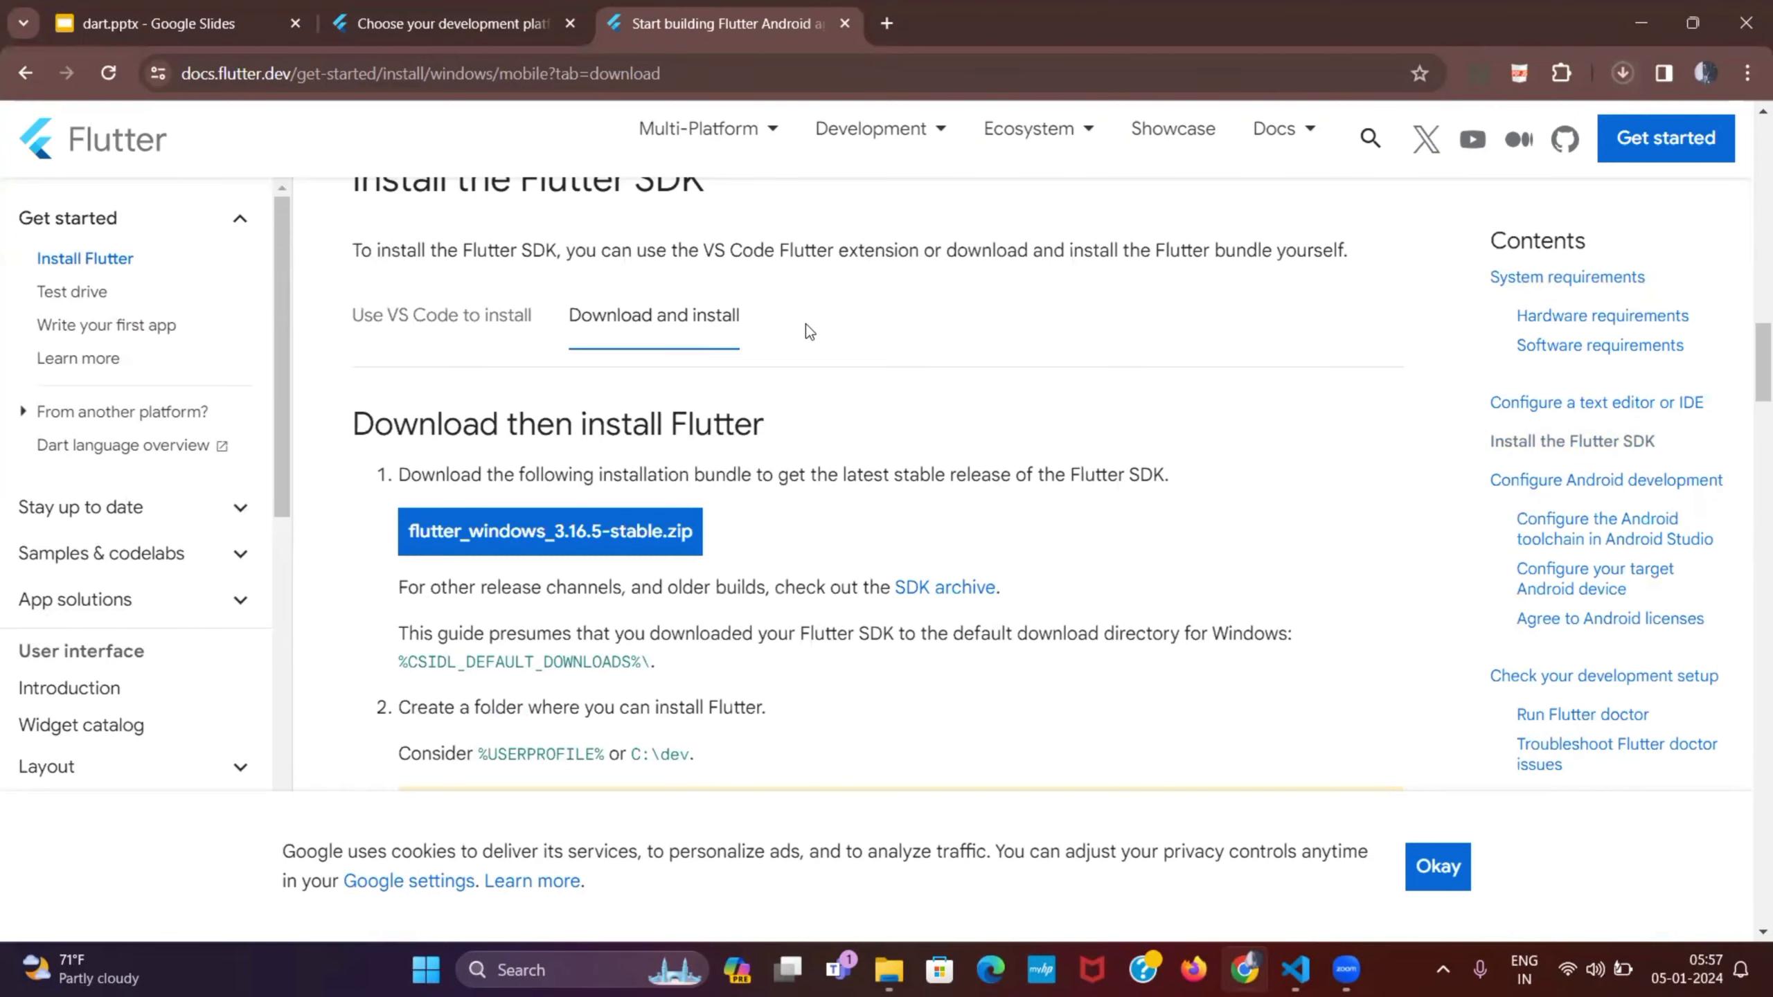
Find the finished flutter_windows_3.16.5-stable.zip download in the browser's download history and show it in its folder.
{"action": "left_click", "coordinate": [198, 13]}
{"action": "left_click", "coordinate": [791, 457]}
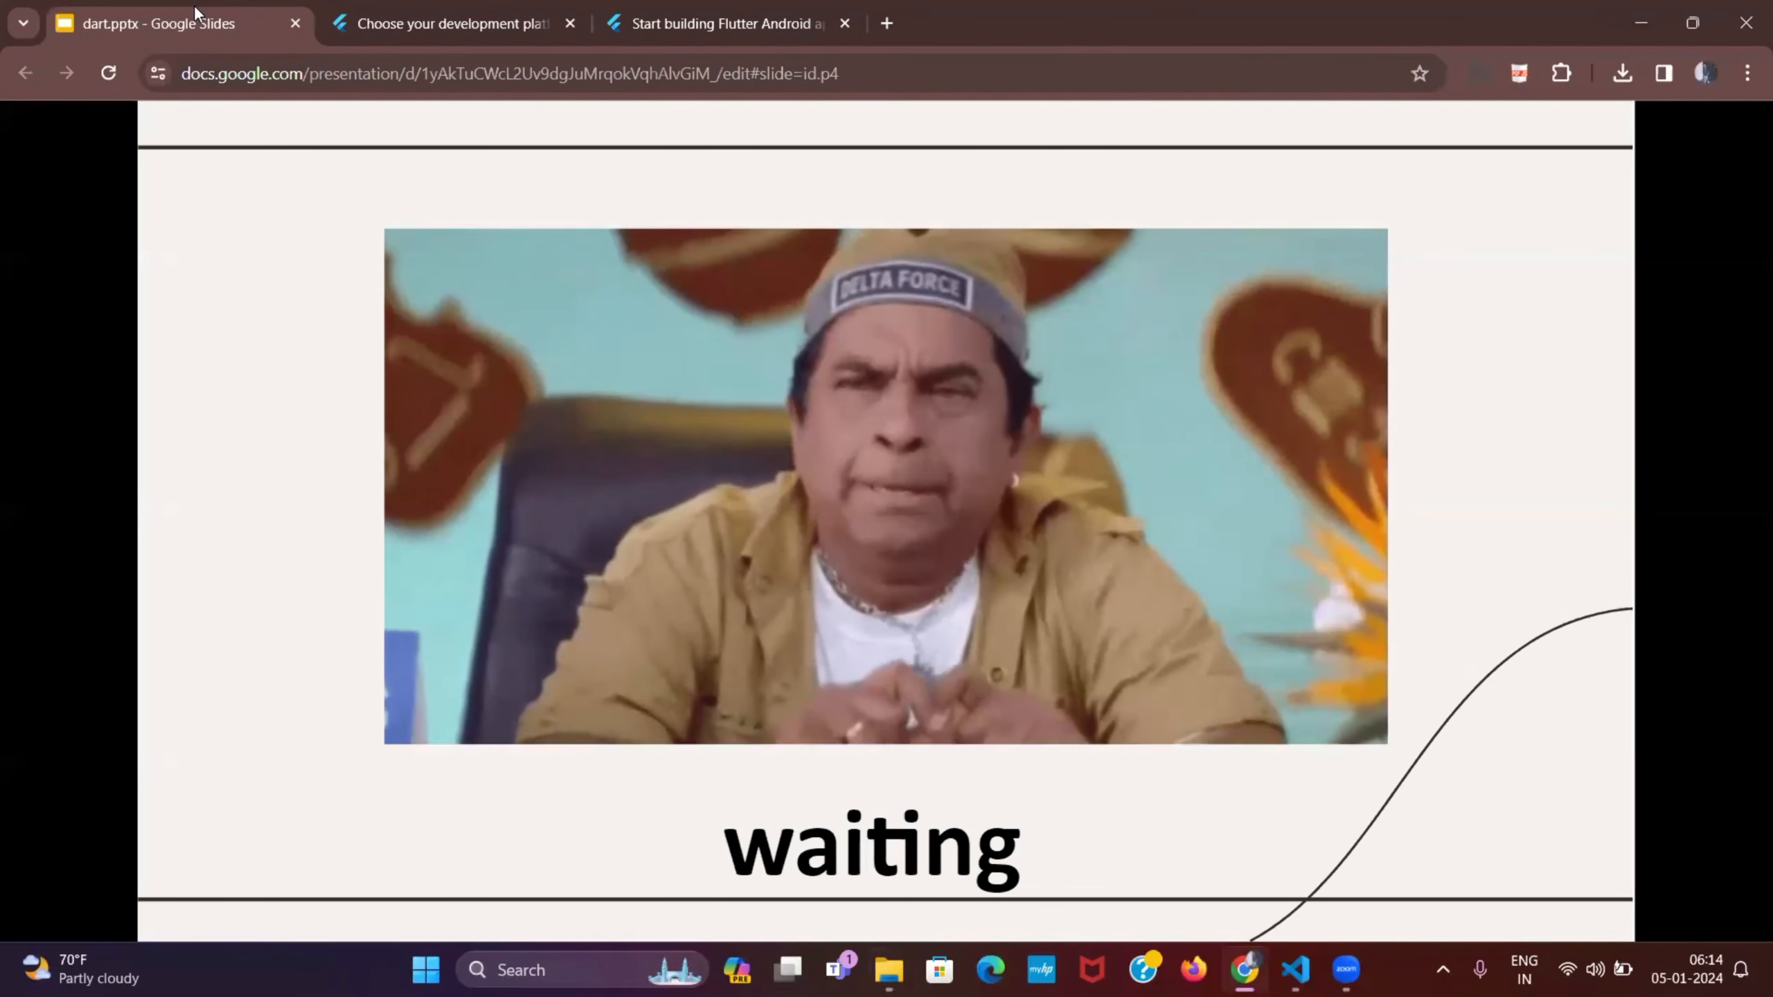
{"action": "left_click", "coordinate": [1634, 94]}
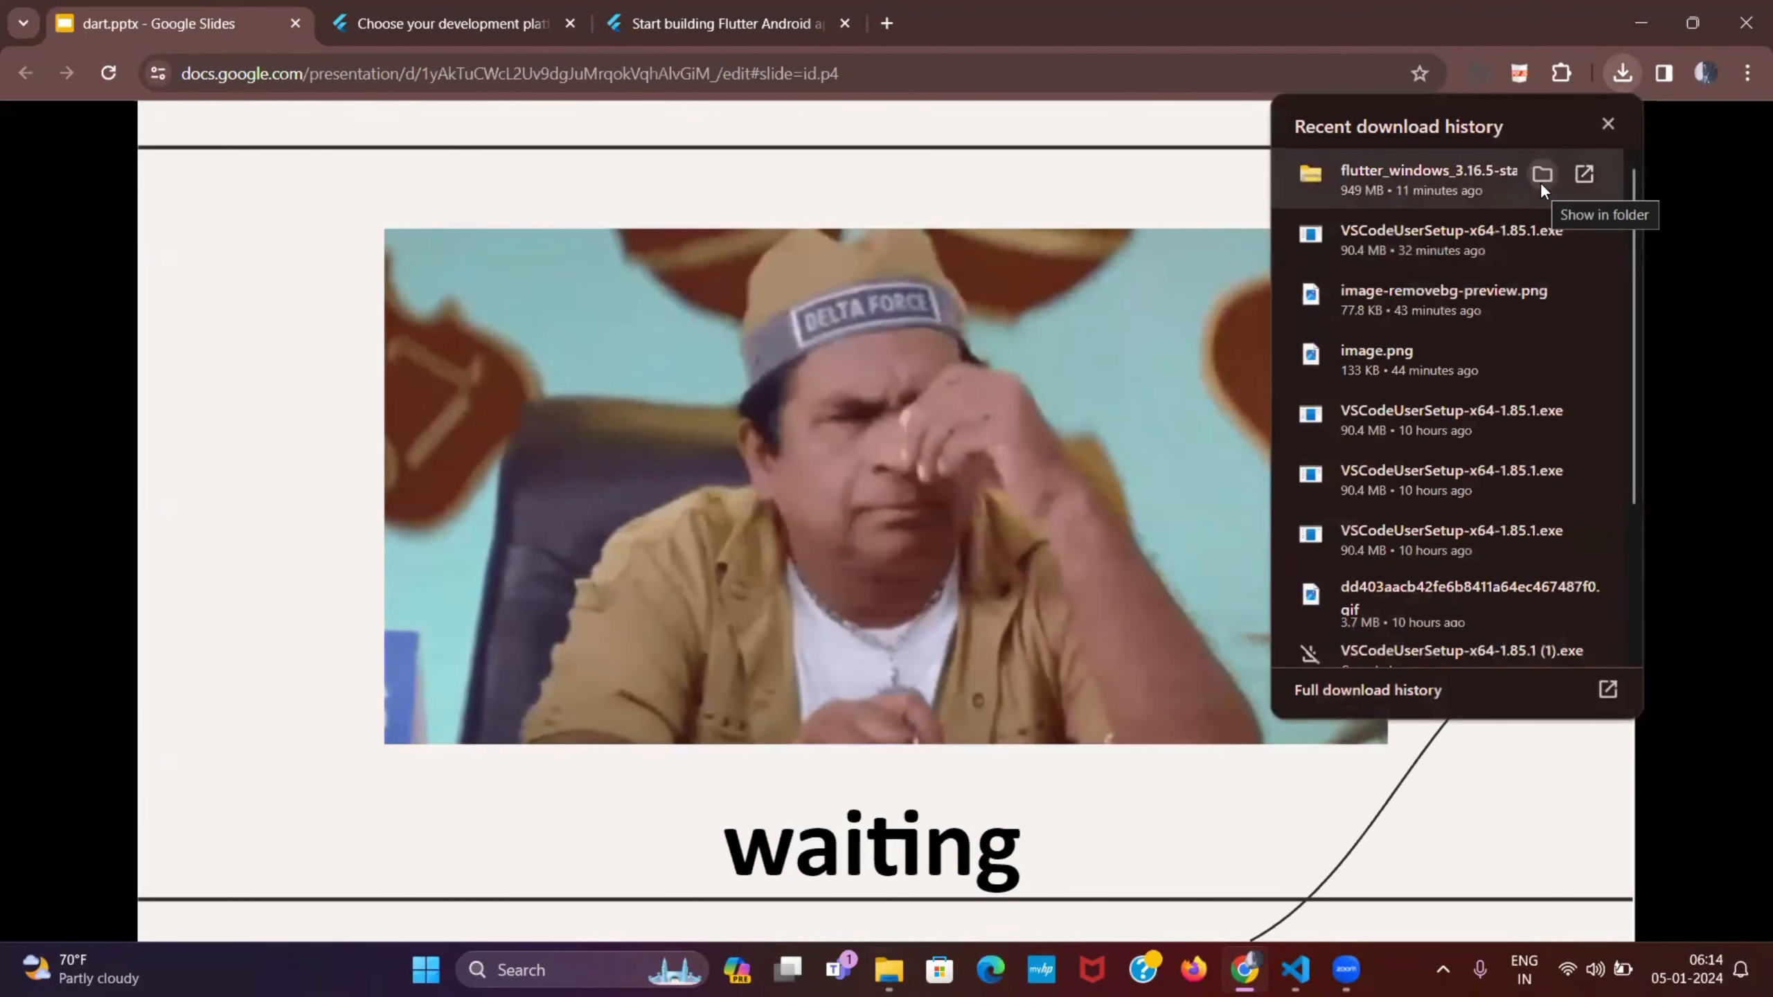
{"action": "left_click", "coordinate": [1540, 183]}
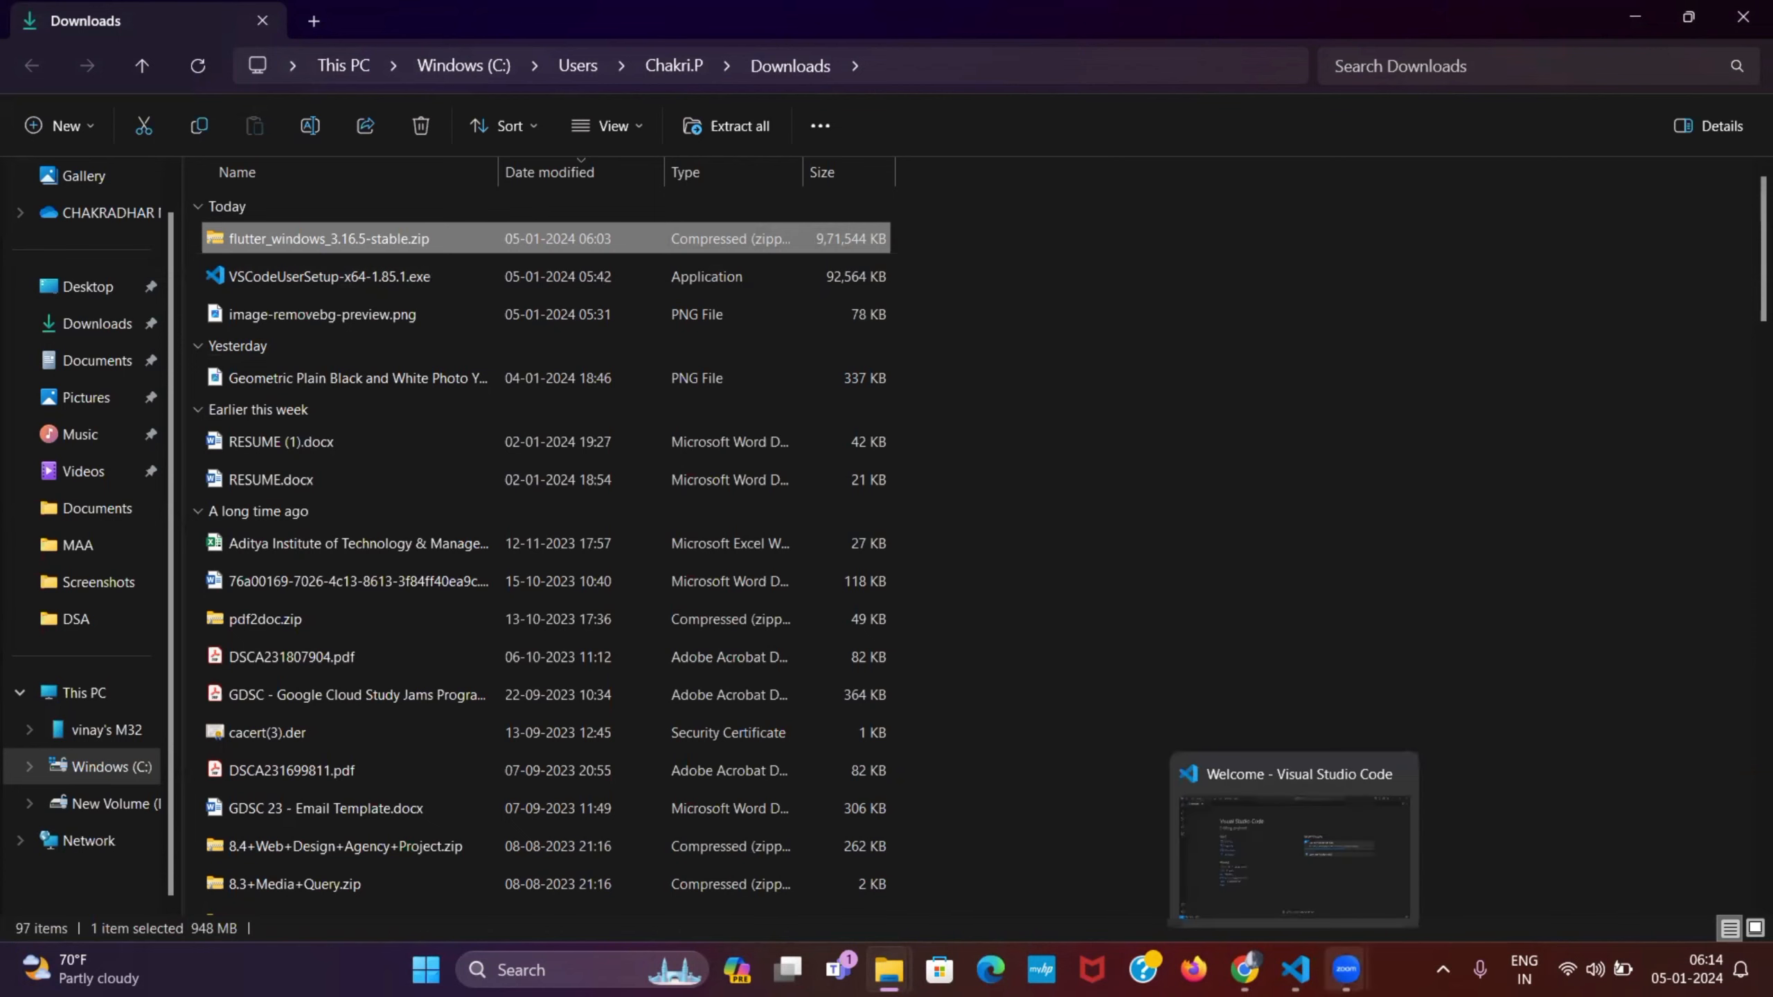
Return to the Flutter install guide in the browser and check its instructions for moving and extracting the SDK zip.
{"action": "mouse_move", "coordinate": [1244, 970]}
{"action": "left_click", "coordinate": [1265, 907]}
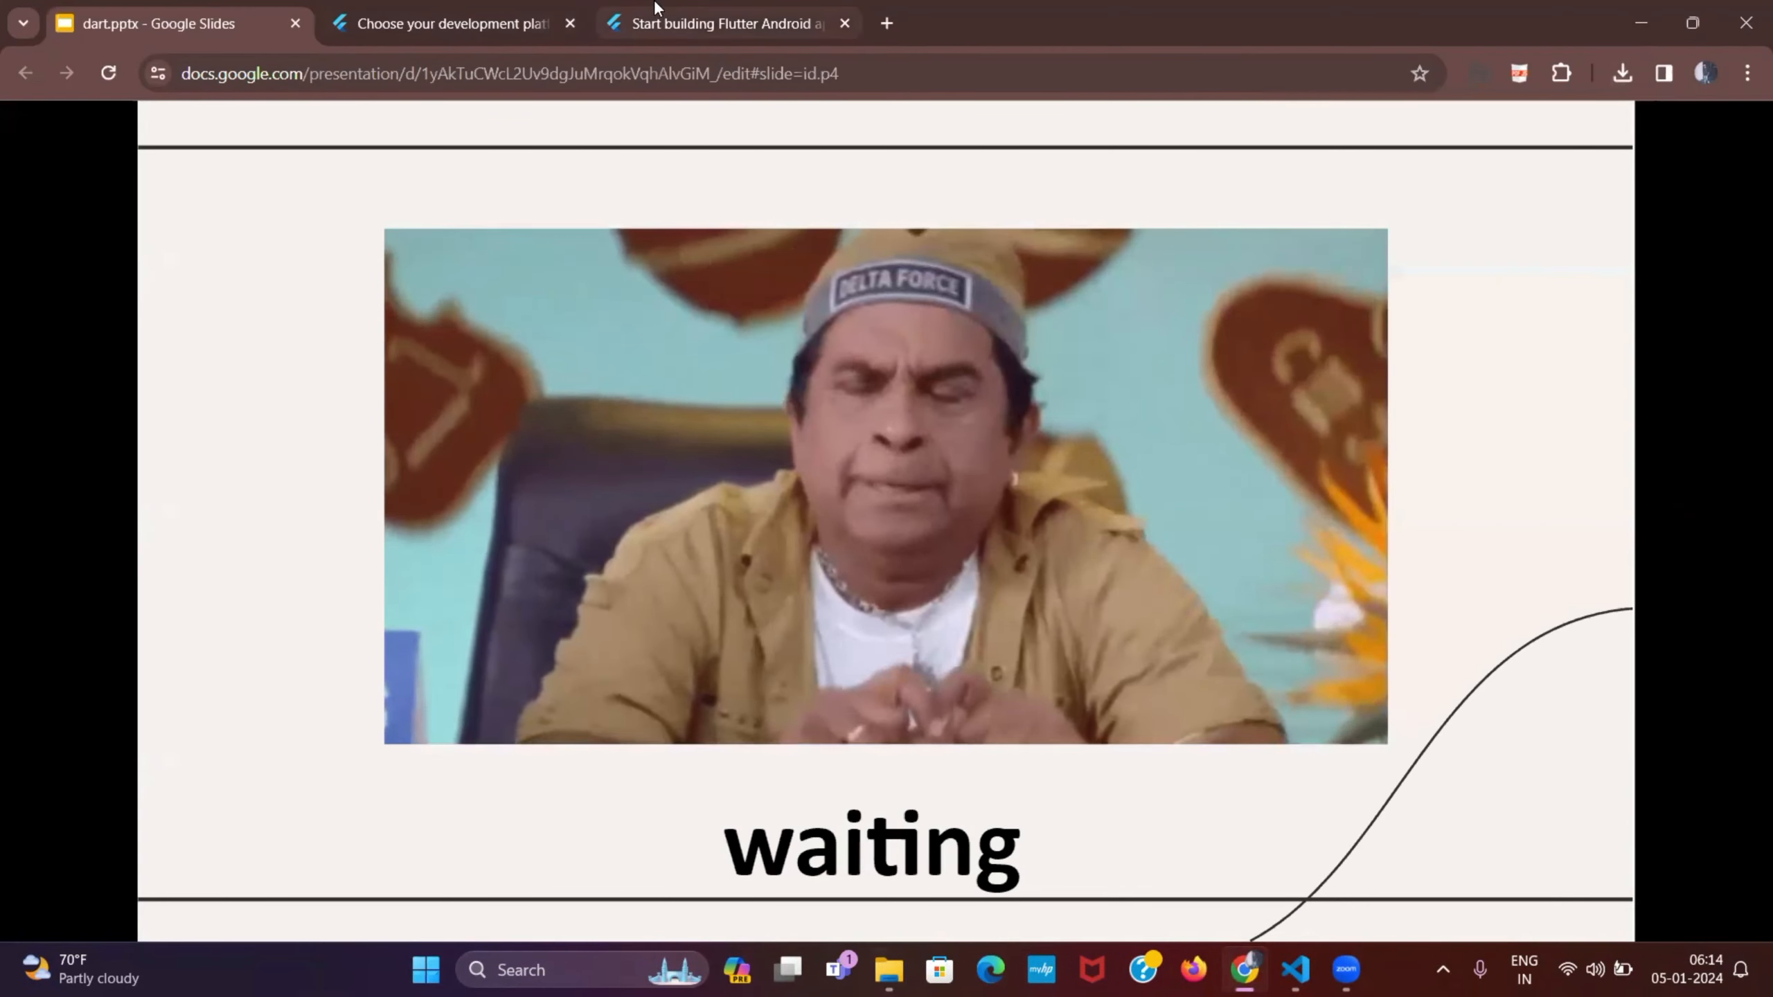
{"action": "left_click", "coordinate": [725, 22]}
{"action": "left_click", "coordinate": [640, 521]}
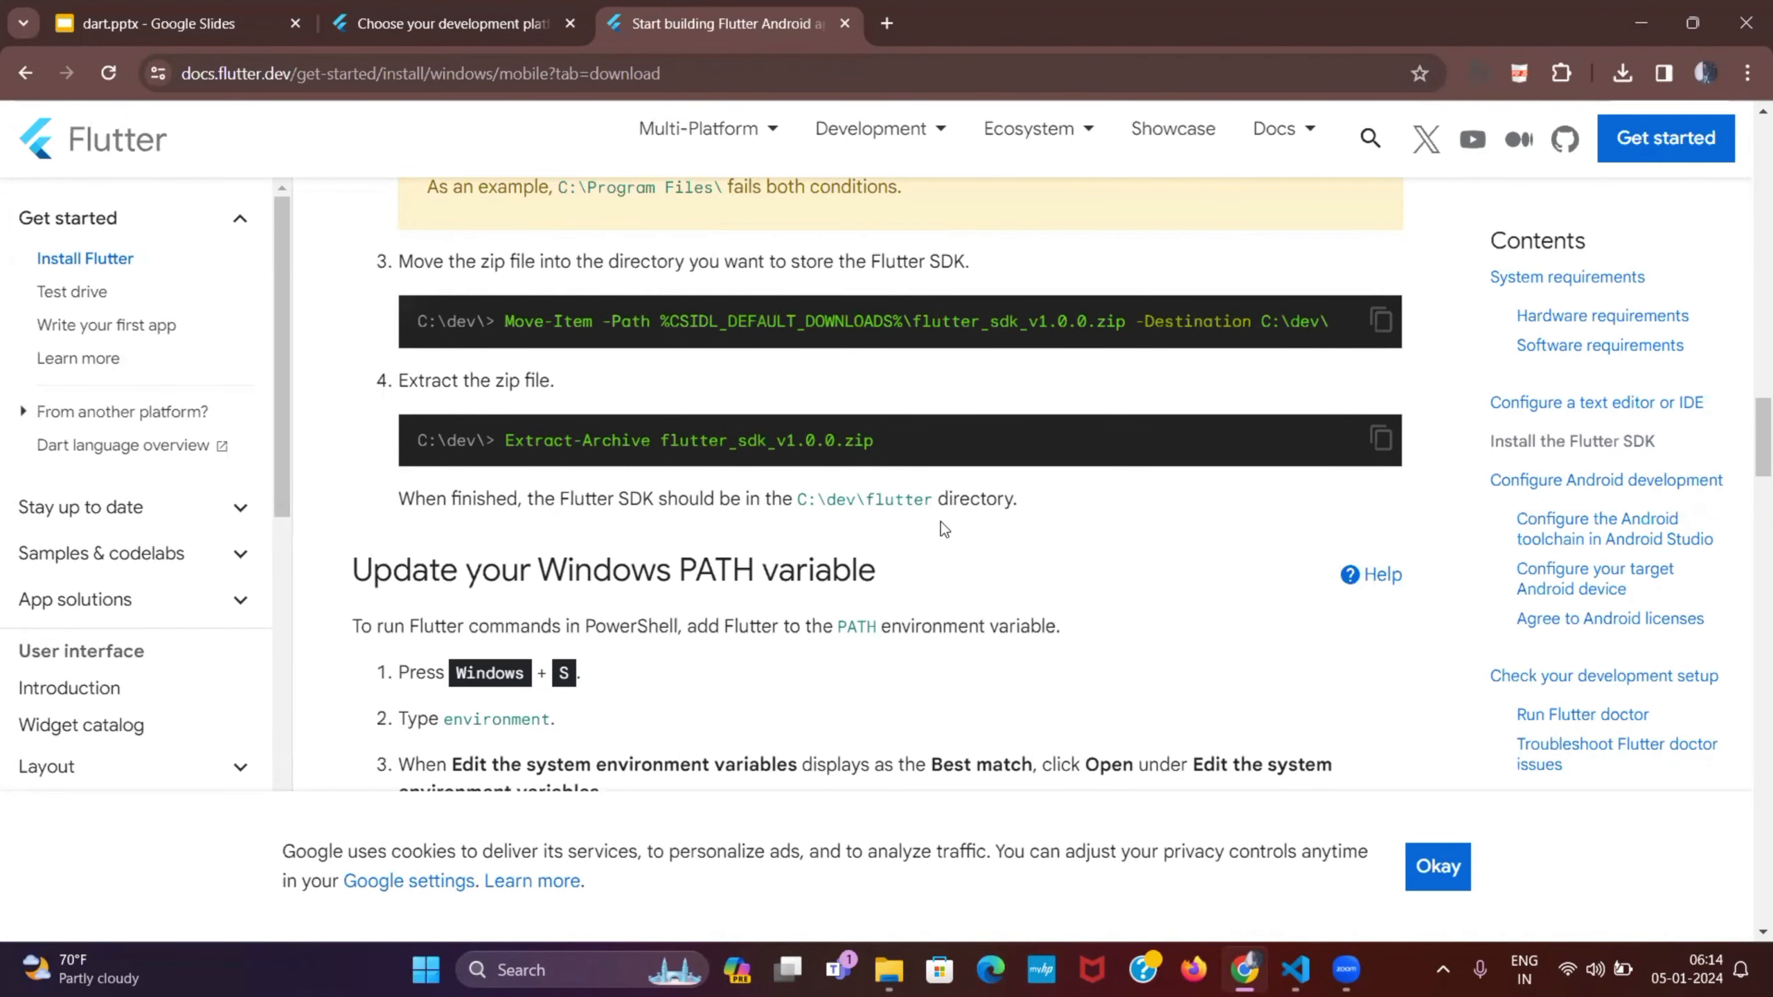
{"action": "left_click", "coordinate": [160, 23]}
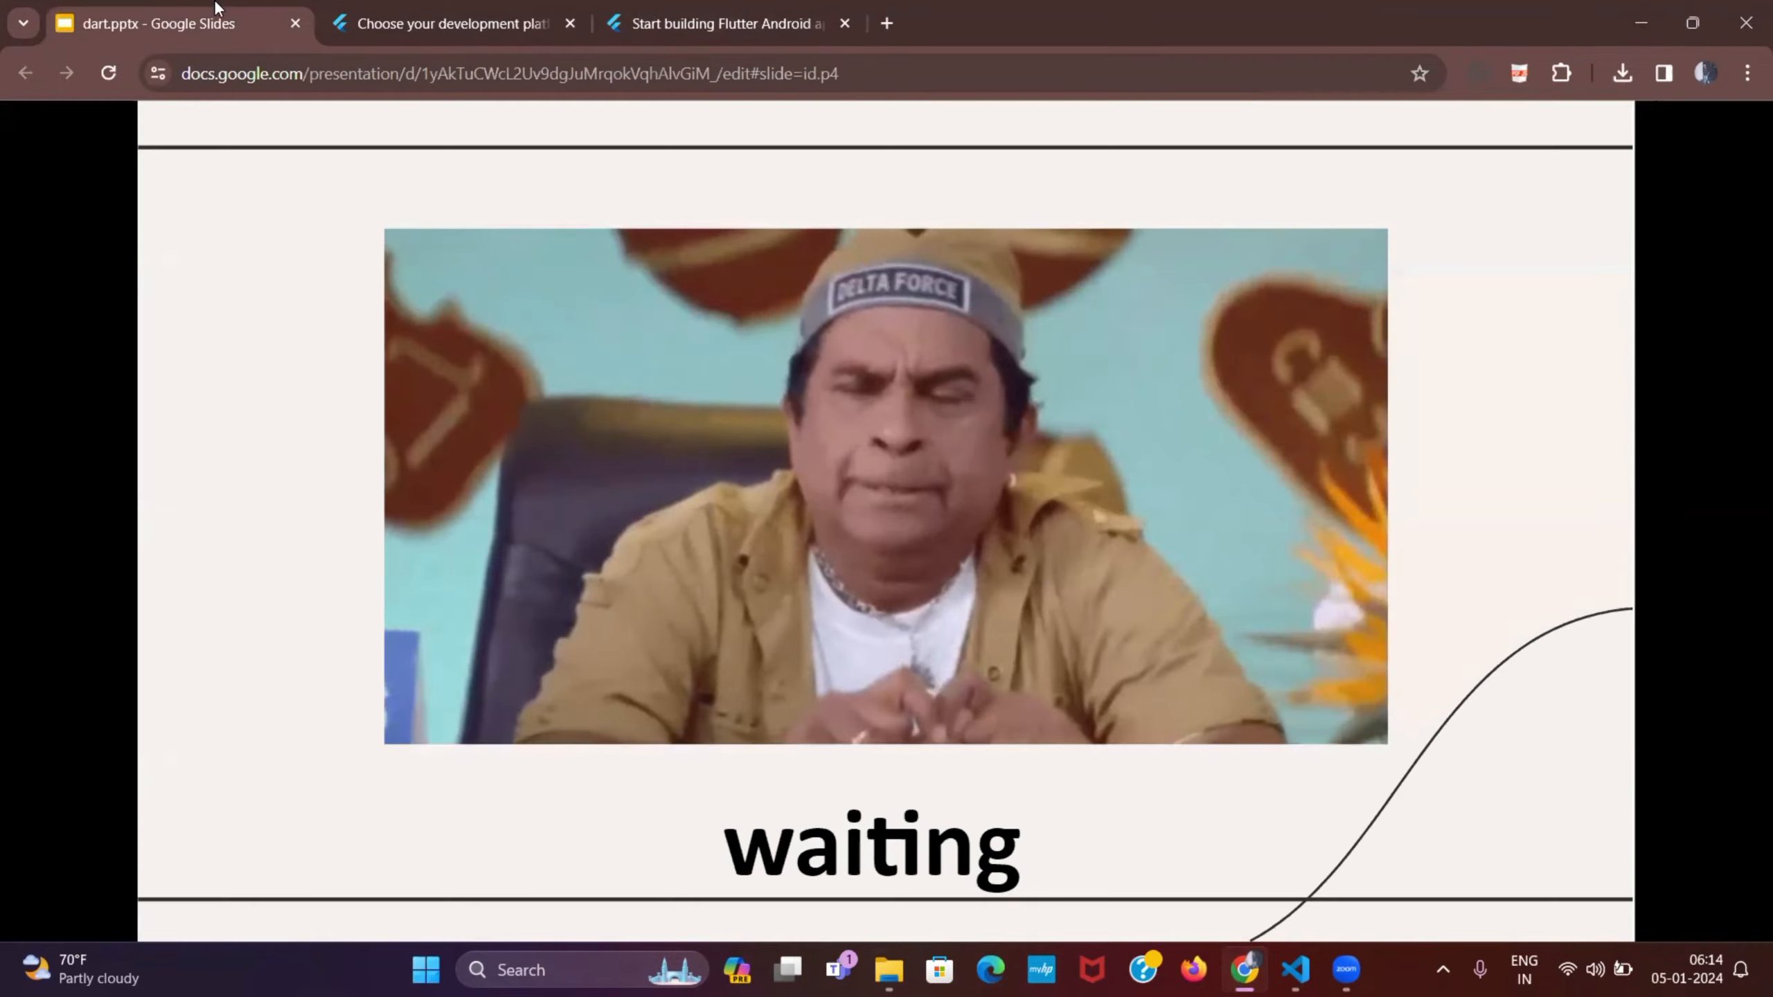
Switch to the Downloads folder in File Explorer and start extracting all files from flutter_windows_3.16.5-stable.zip.
{"action": "mouse_move", "coordinate": [888, 970]}
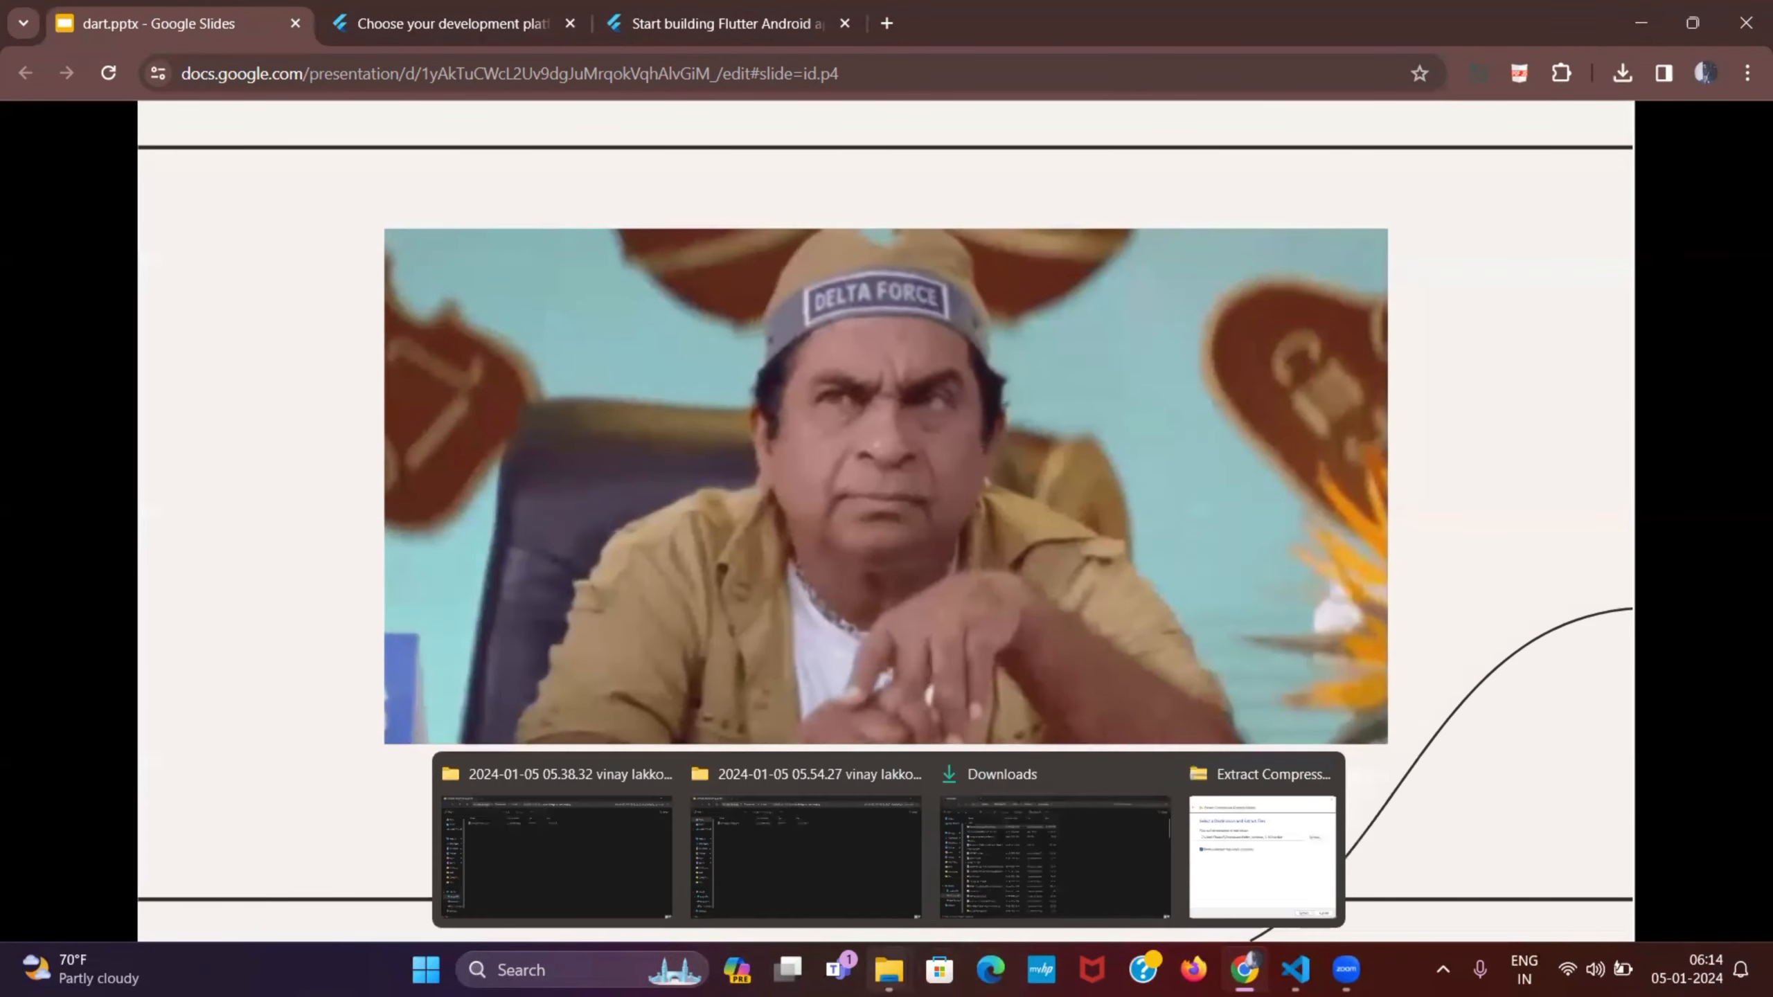
{"action": "left_click", "coordinate": [1085, 864]}
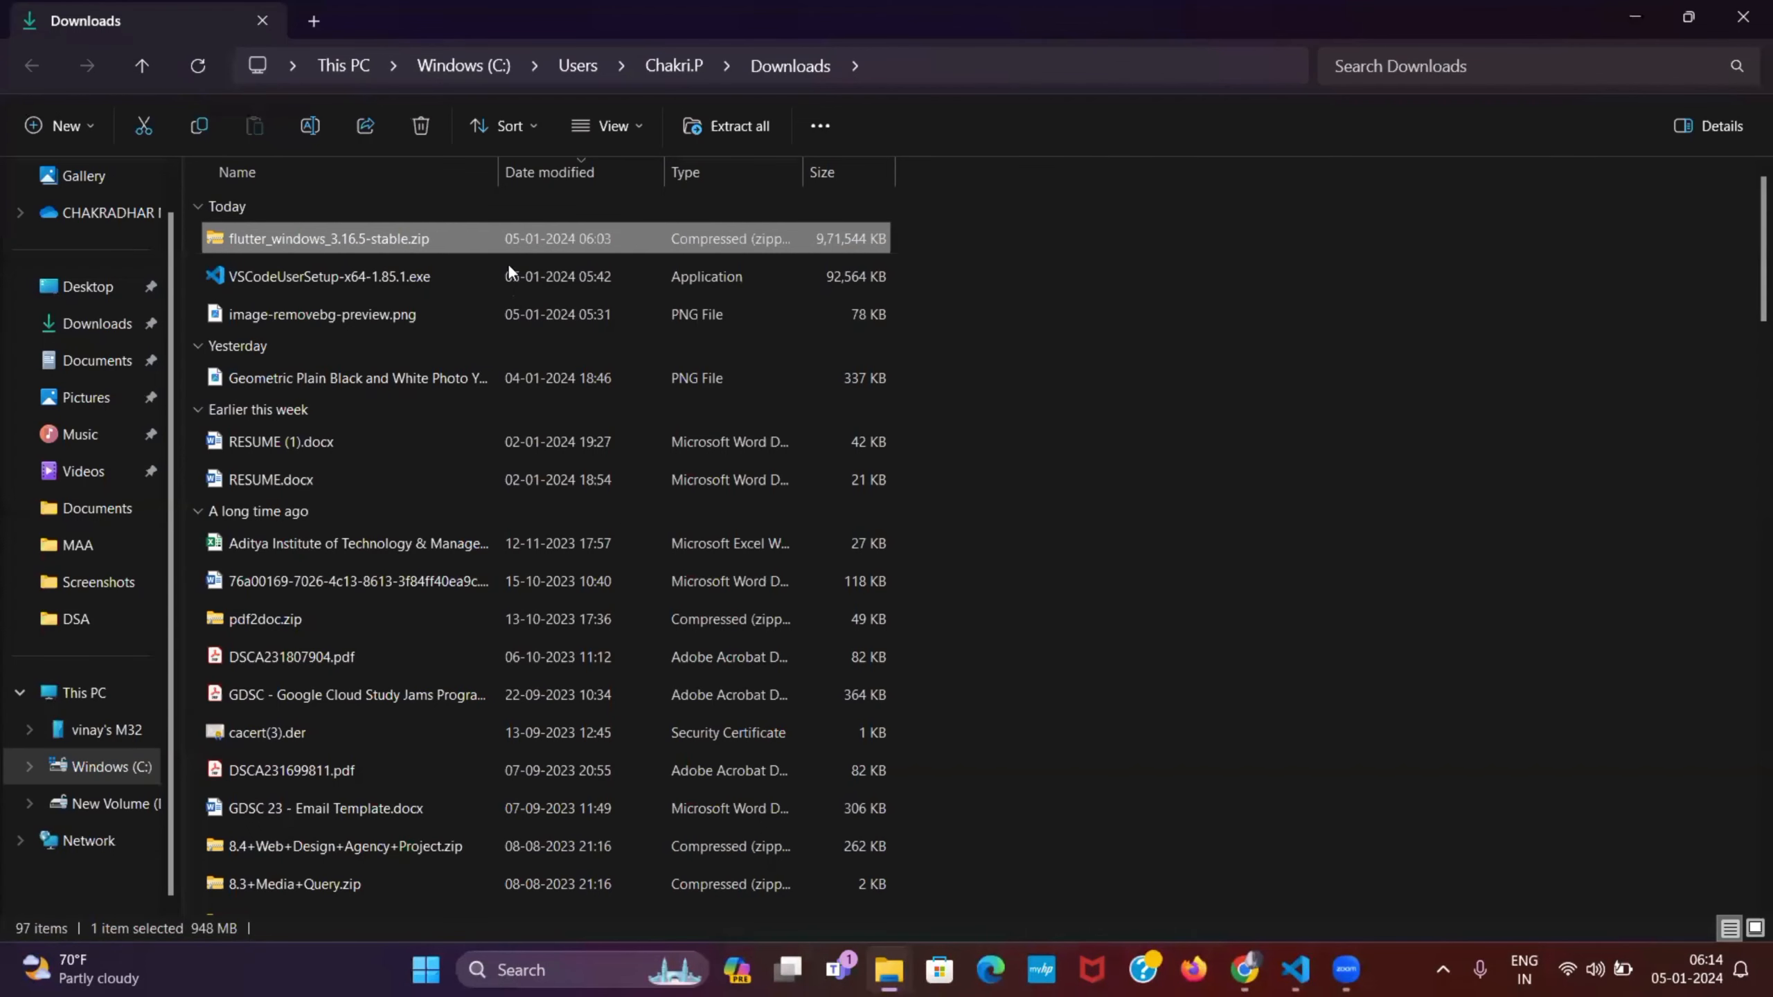
{"action": "right_click", "coordinate": [531, 241]}
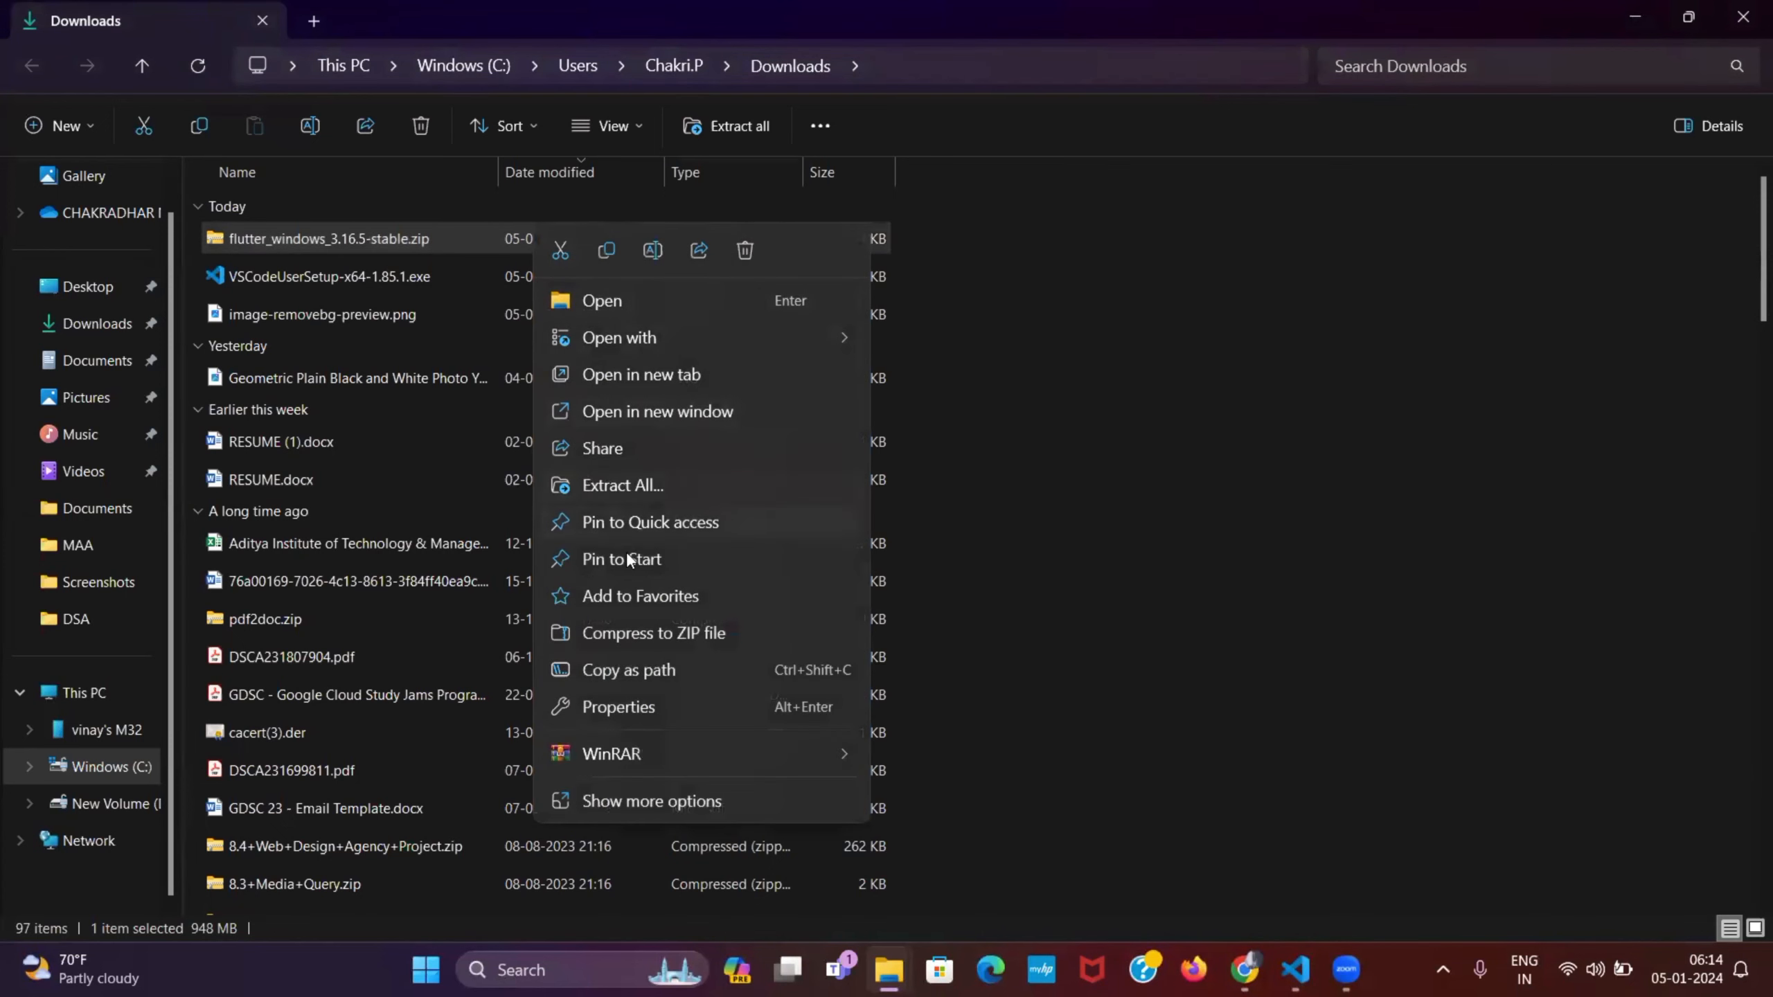
{"action": "left_click", "coordinate": [642, 483]}
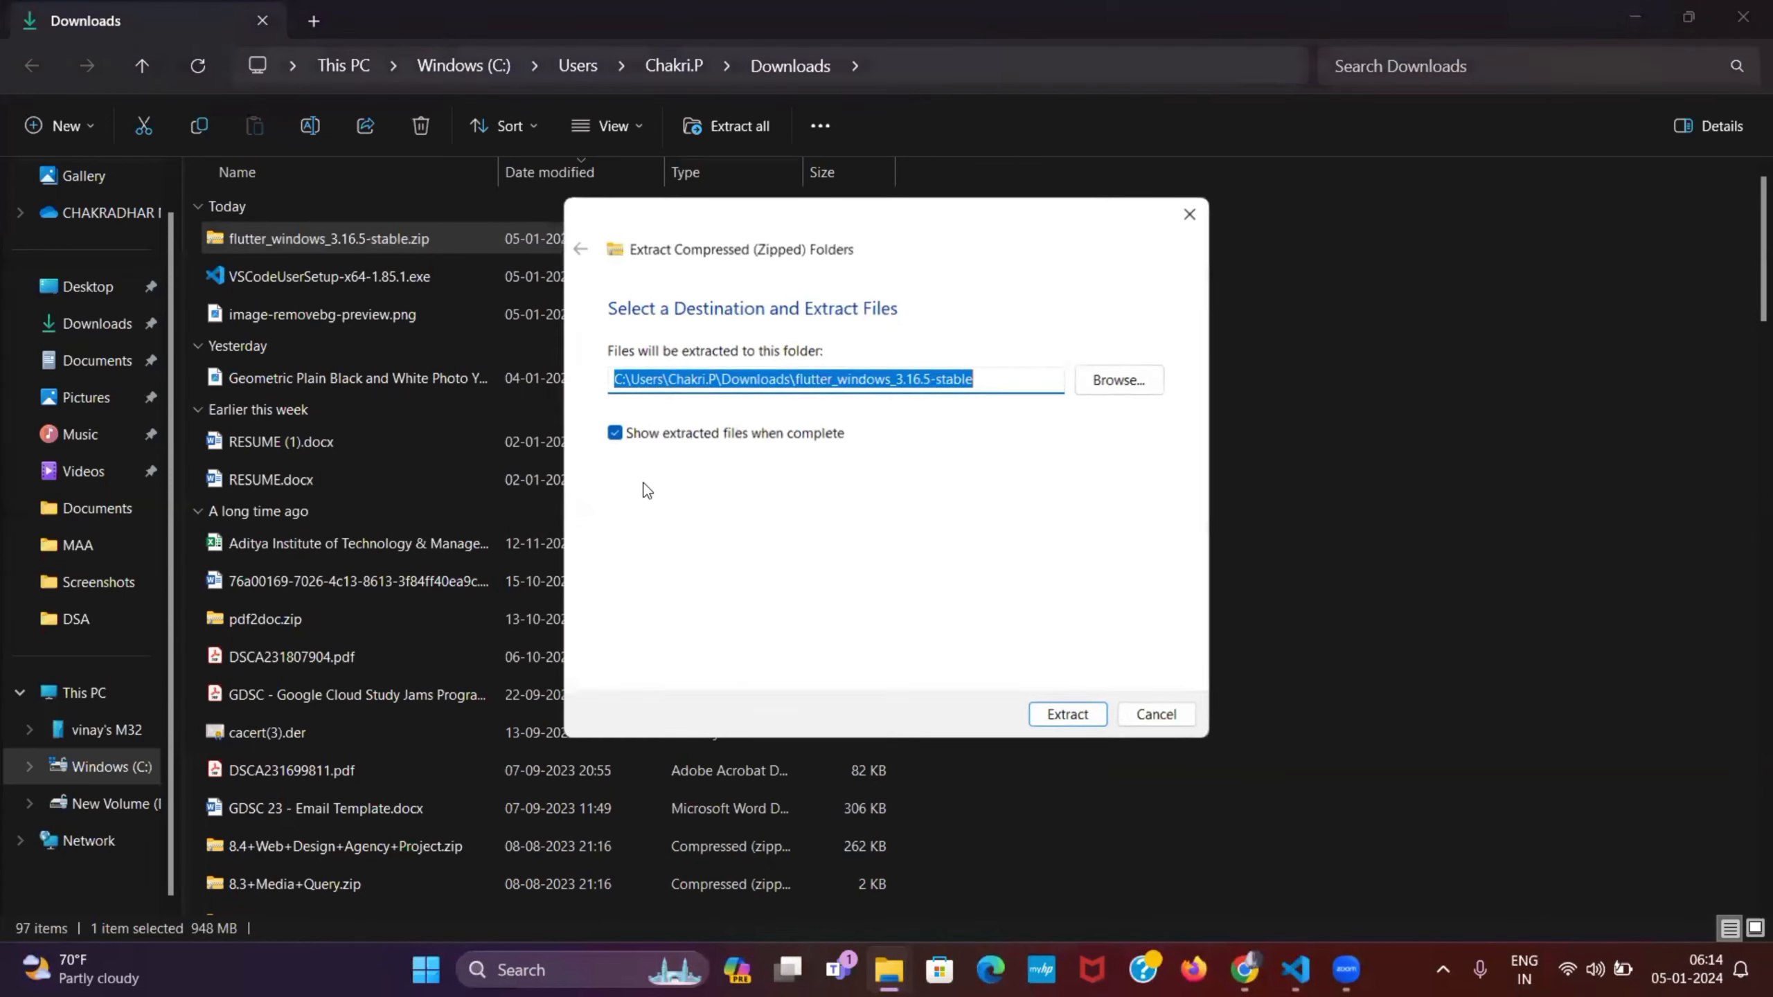
Set the extraction destination to the account's own user folder under C:\Users and extract the Flutter SDK there.
{"action": "left_click", "coordinate": [1121, 379]}
{"action": "scroll", "coordinate": [638, 590], "scroll_direction": "down", "scroll_amount": 3}
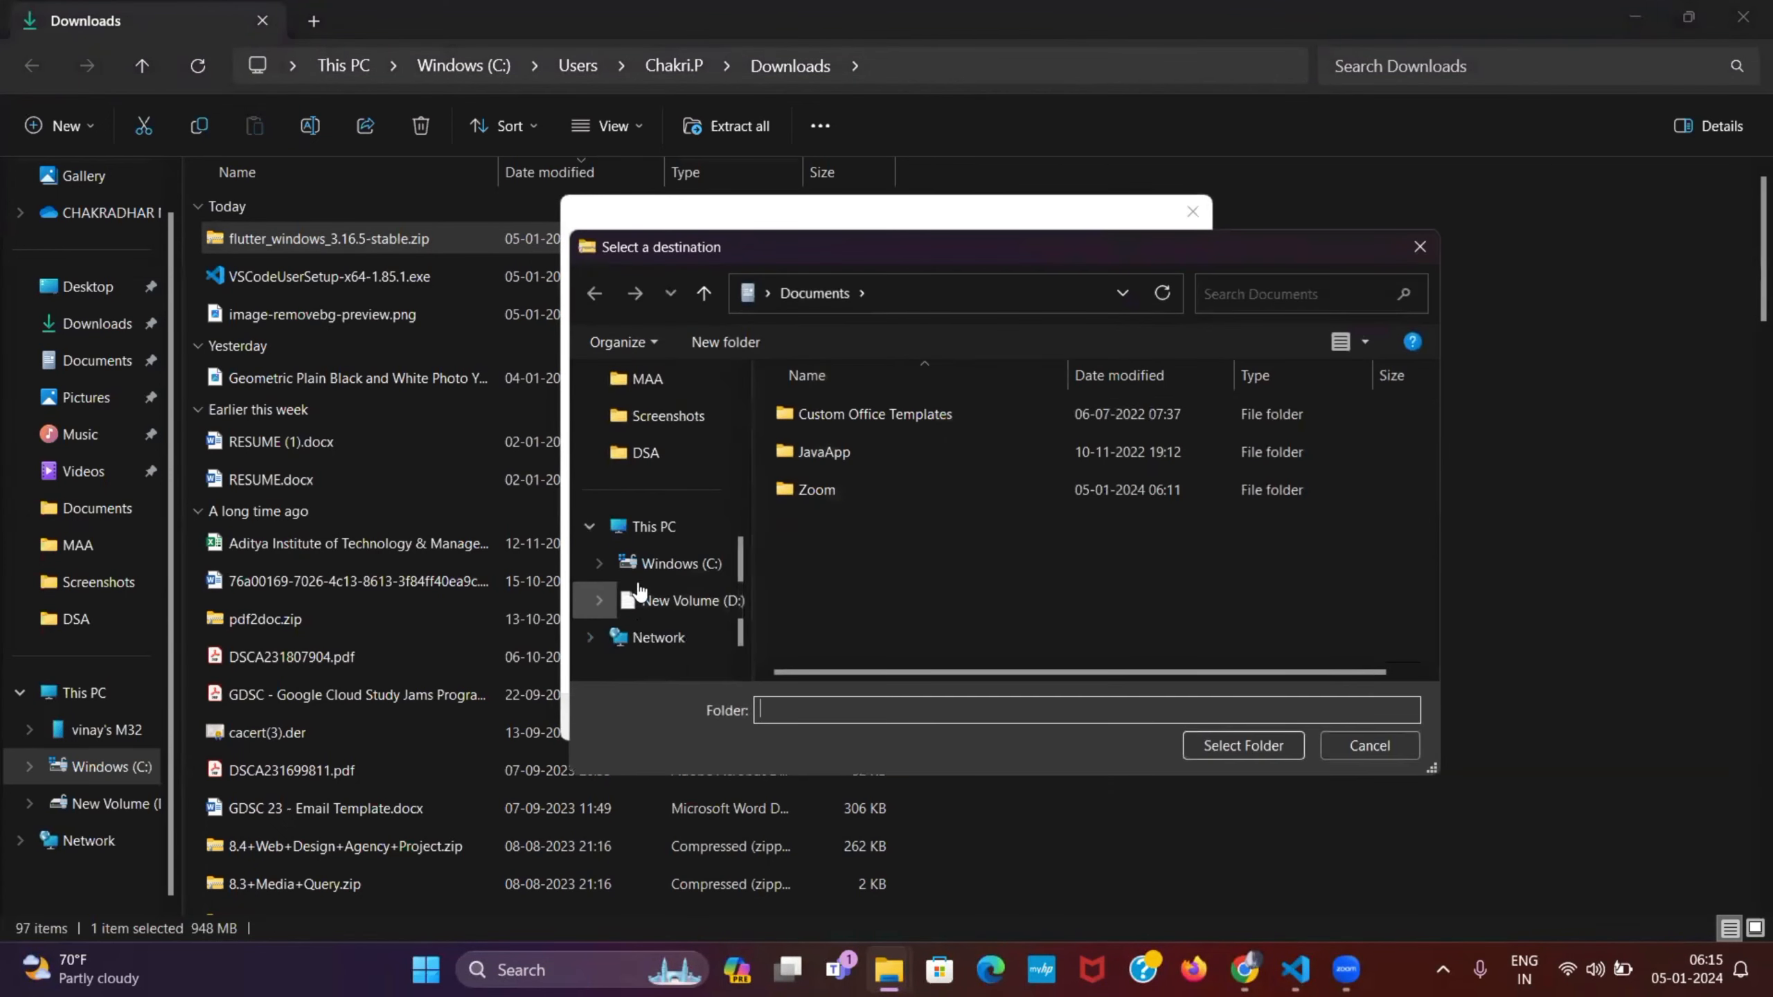
{"action": "left_click", "coordinate": [670, 563]}
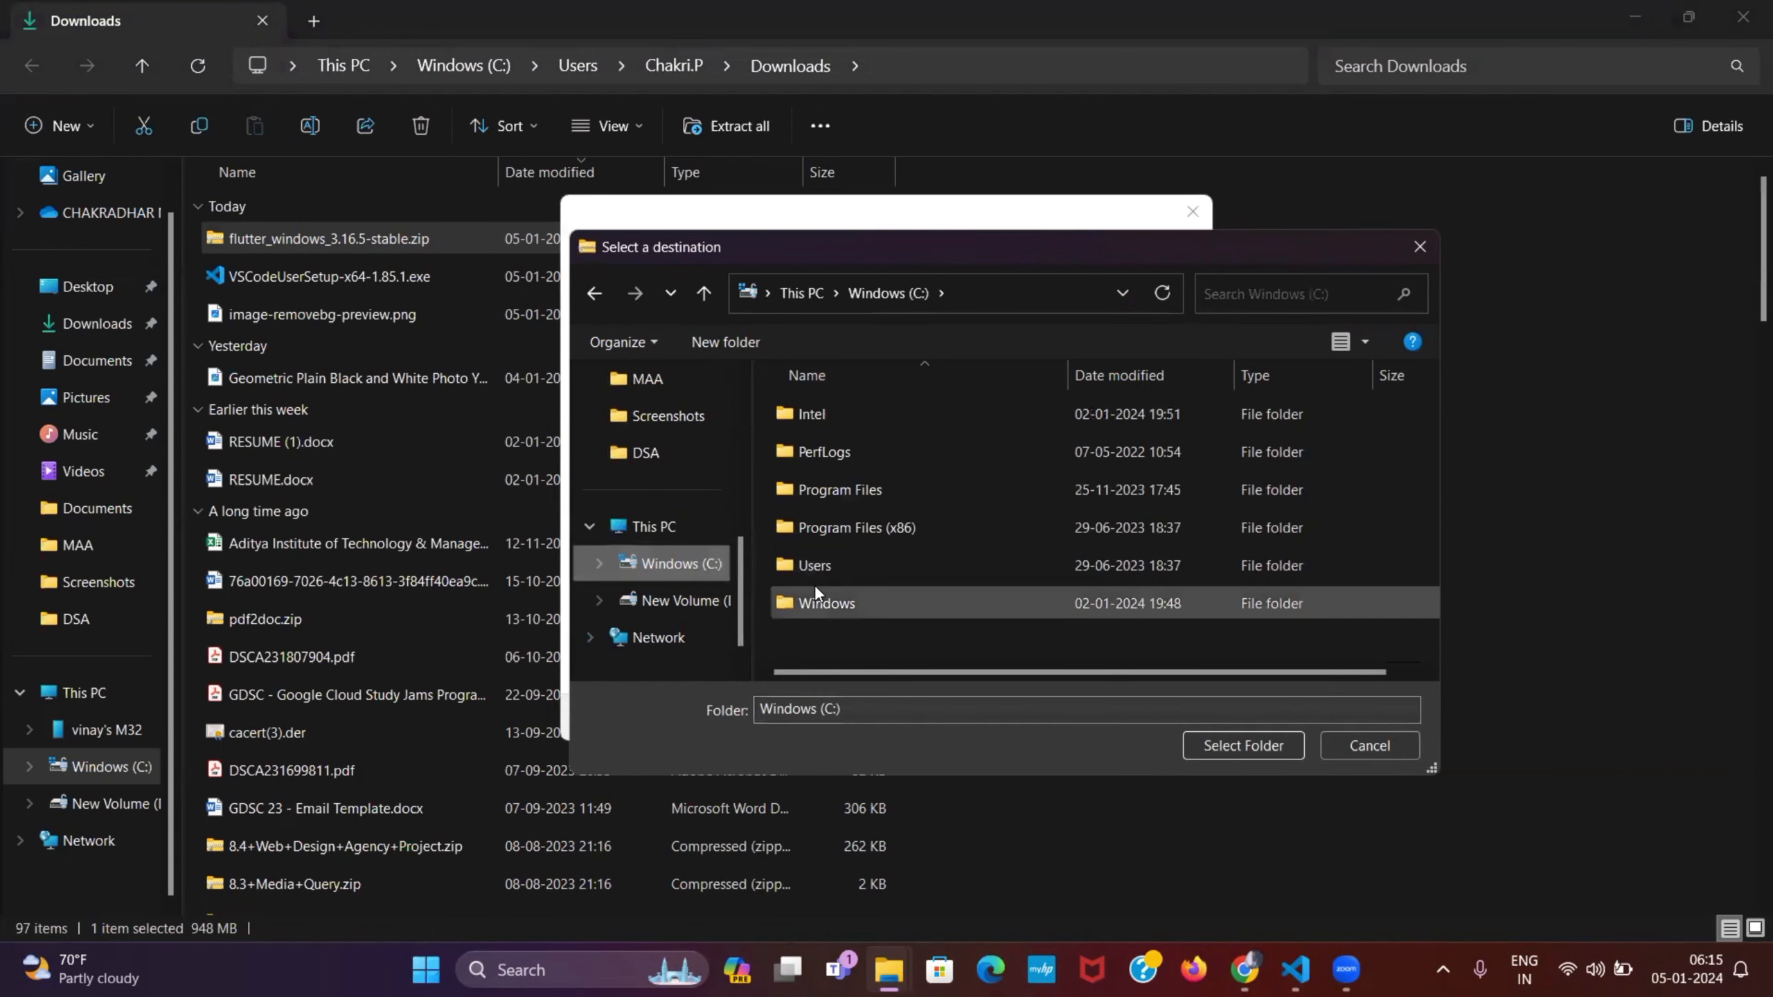
{"action": "double_click", "coordinate": [834, 559]}
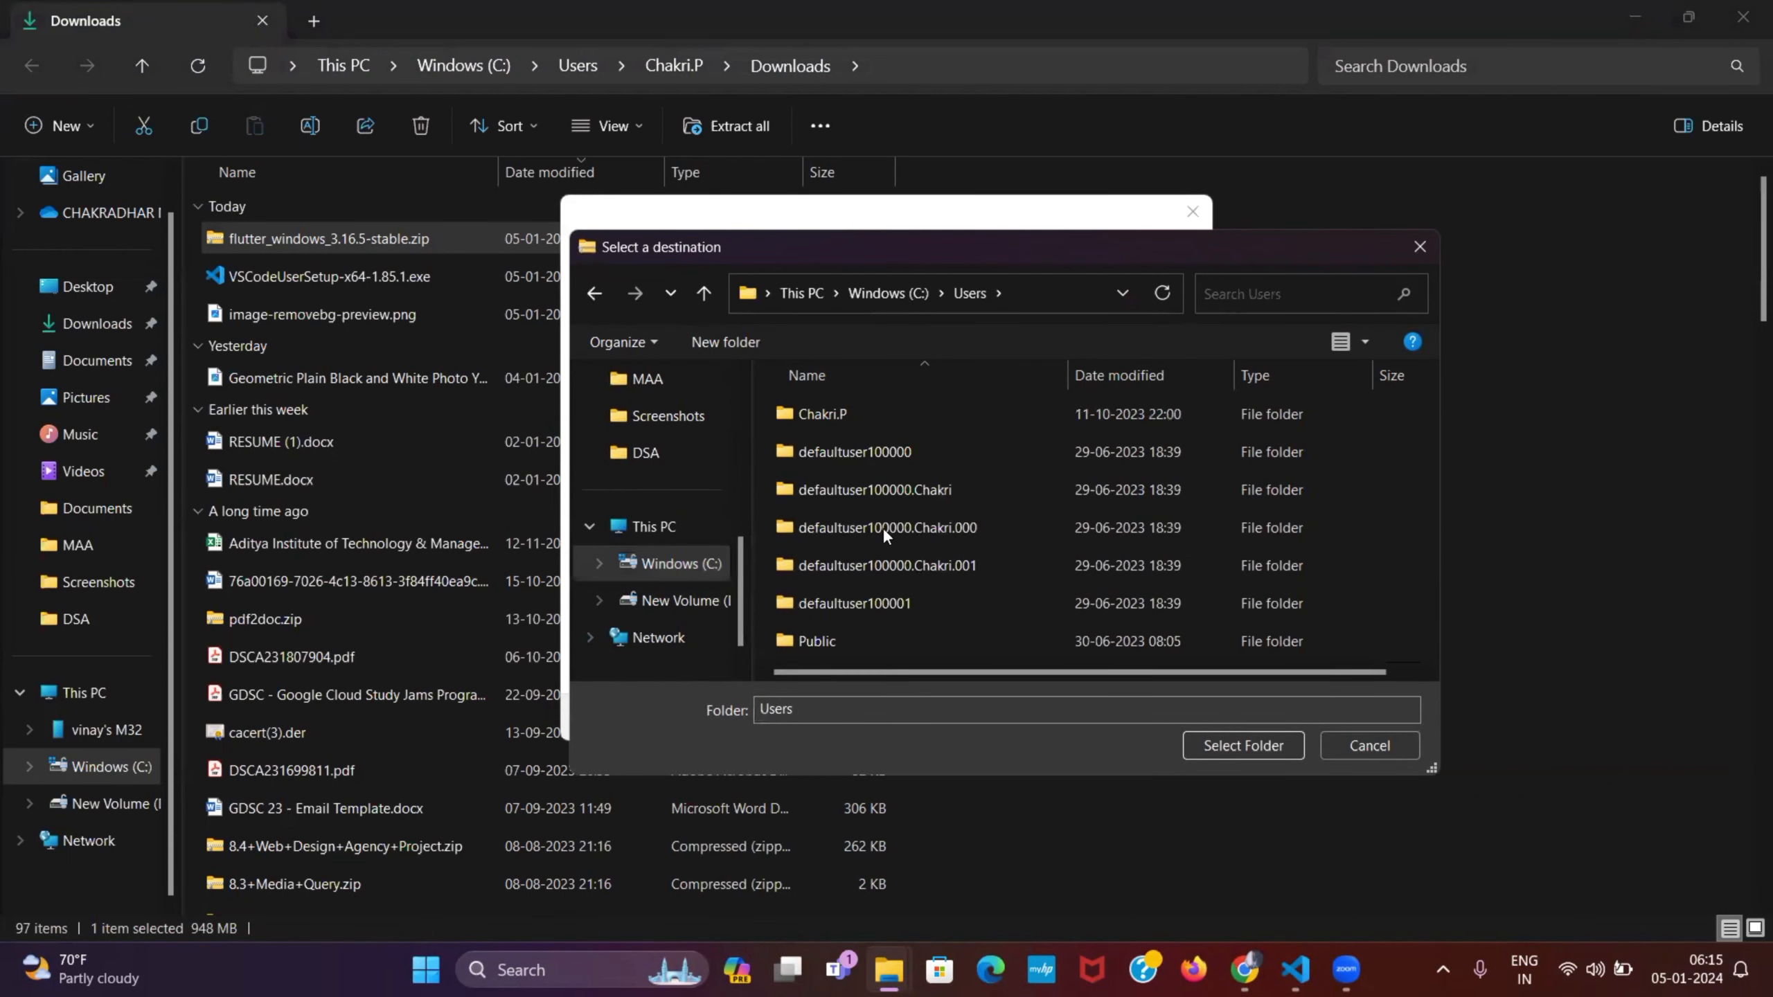
{"action": "double_click", "coordinate": [915, 414]}
{"action": "scroll", "coordinate": [943, 576], "scroll_direction": "down", "scroll_amount": 5}
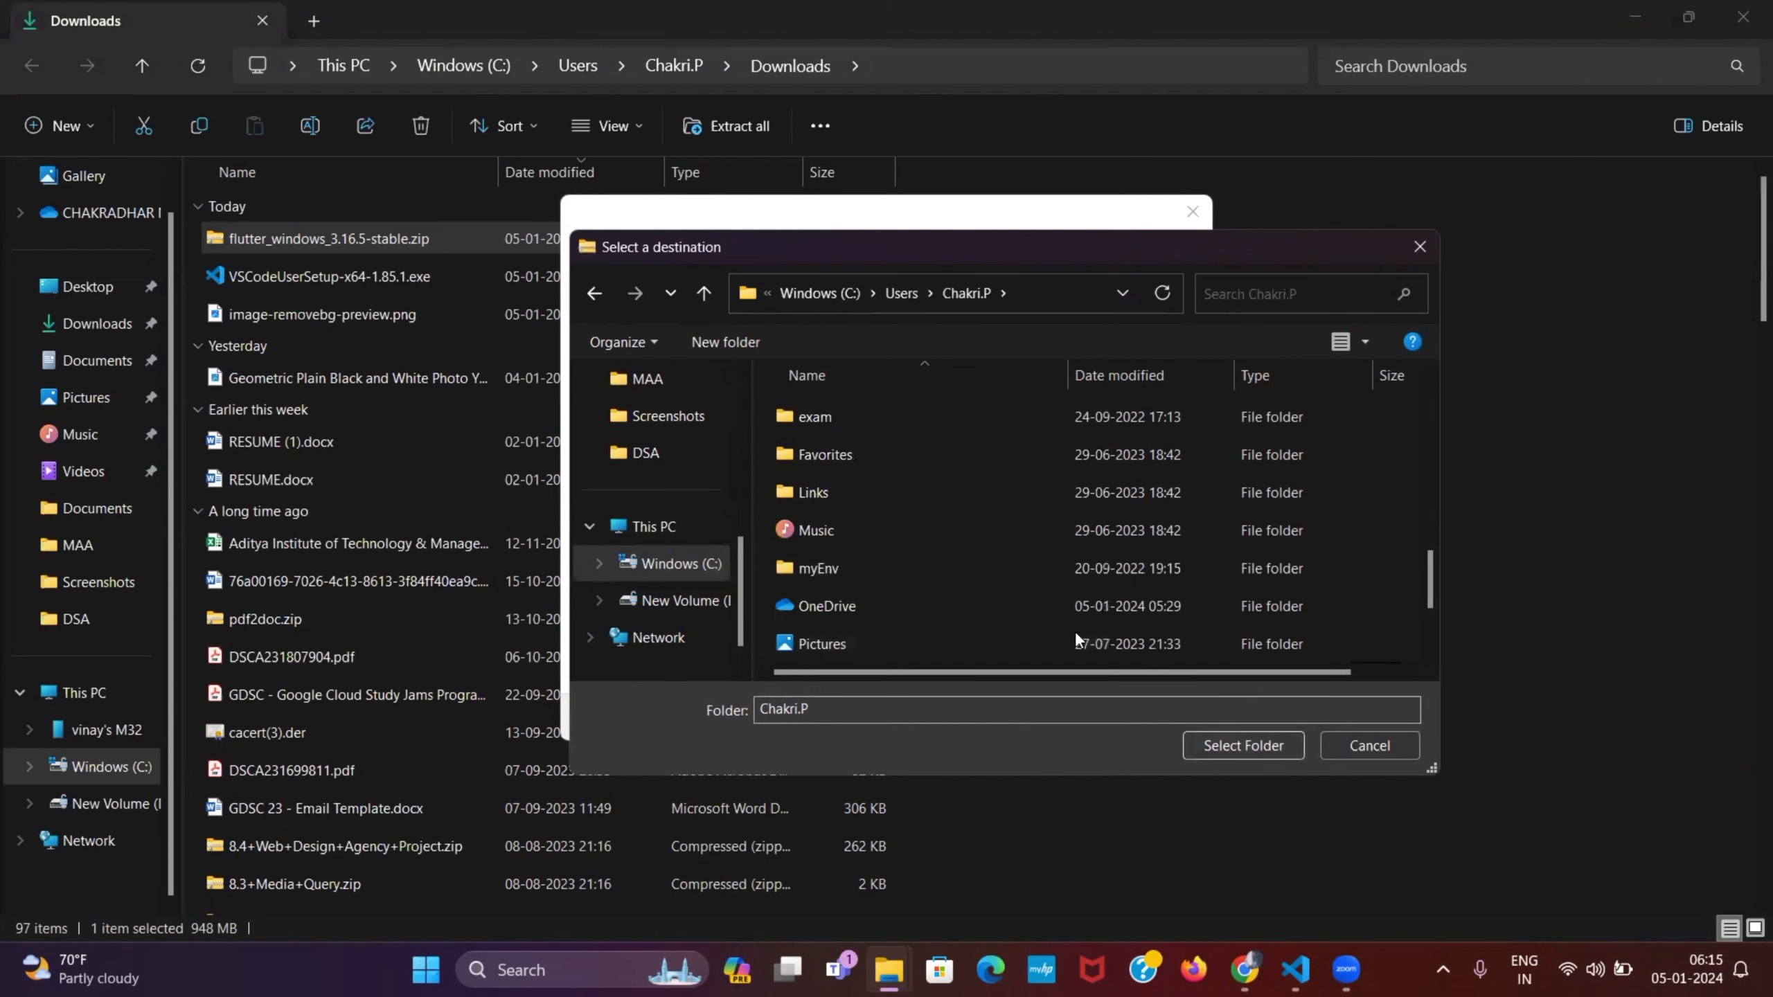
{"action": "scroll", "coordinate": [1008, 546], "scroll_direction": "down", "scroll_amount": 2}
{"action": "scroll", "coordinate": [1008, 549], "scroll_direction": "up", "scroll_amount": 5}
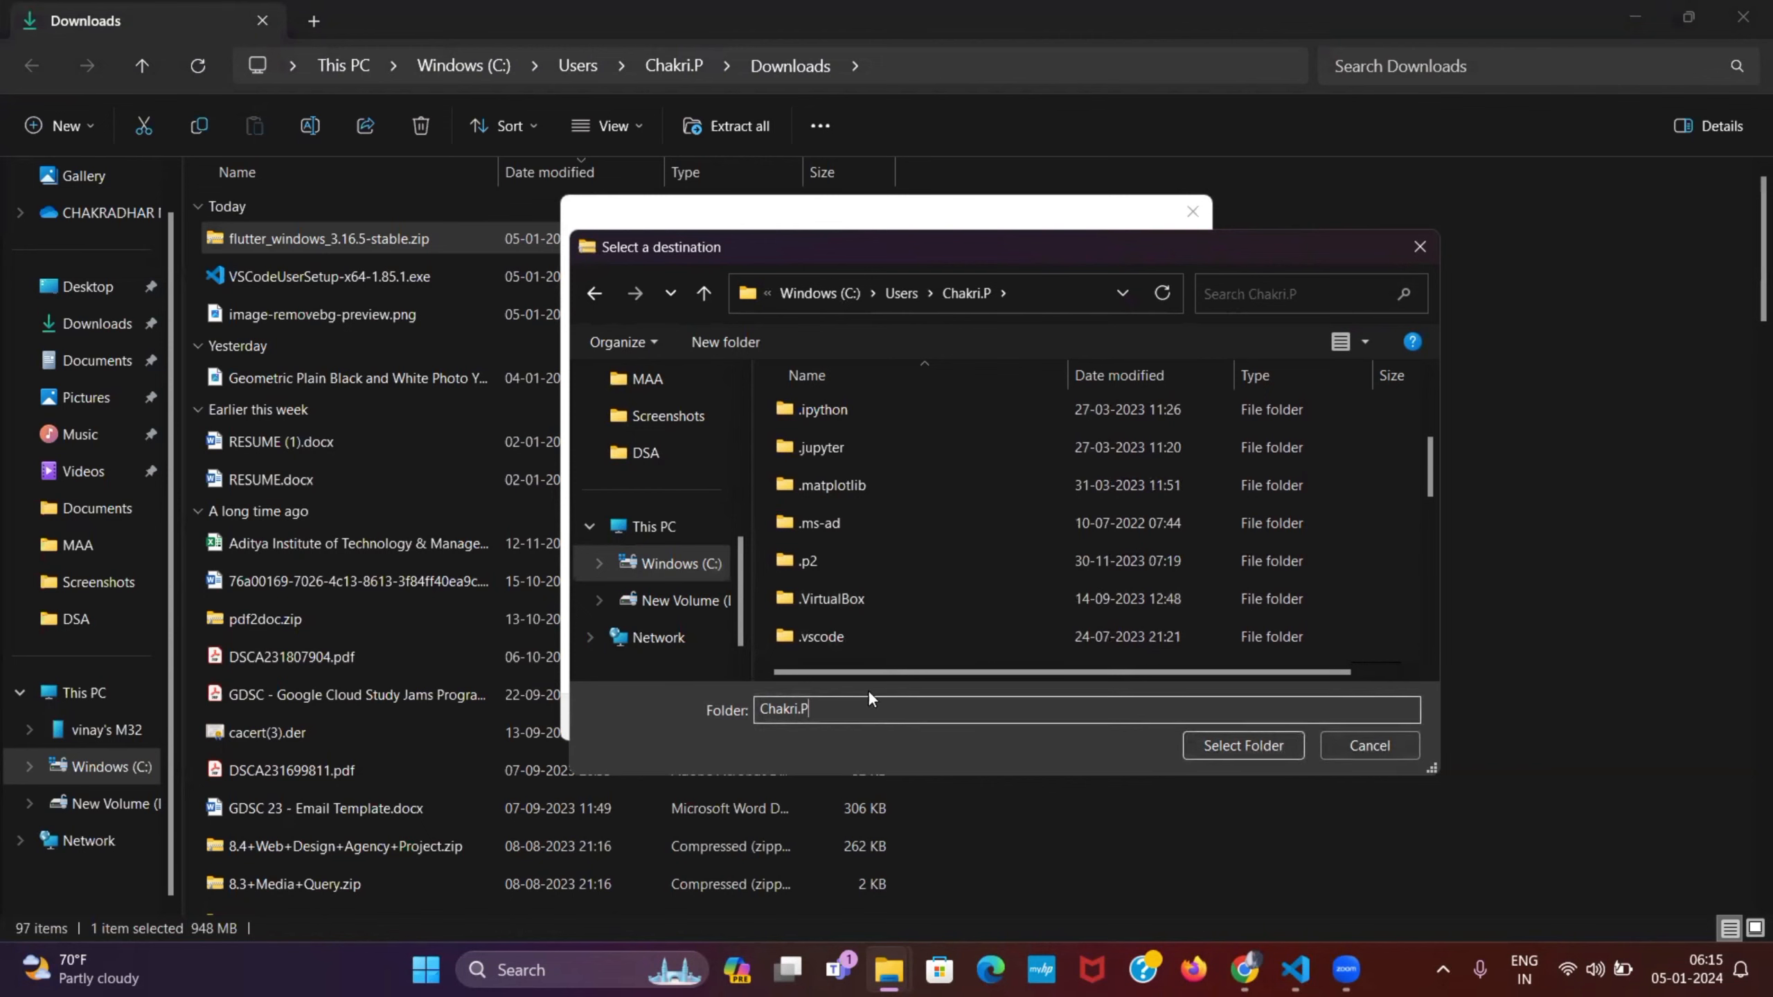
{"action": "scroll", "coordinate": [932, 562], "scroll_direction": "down", "scroll_amount": 1}
{"action": "scroll", "coordinate": [936, 564], "scroll_direction": "down", "scroll_amount": 4}
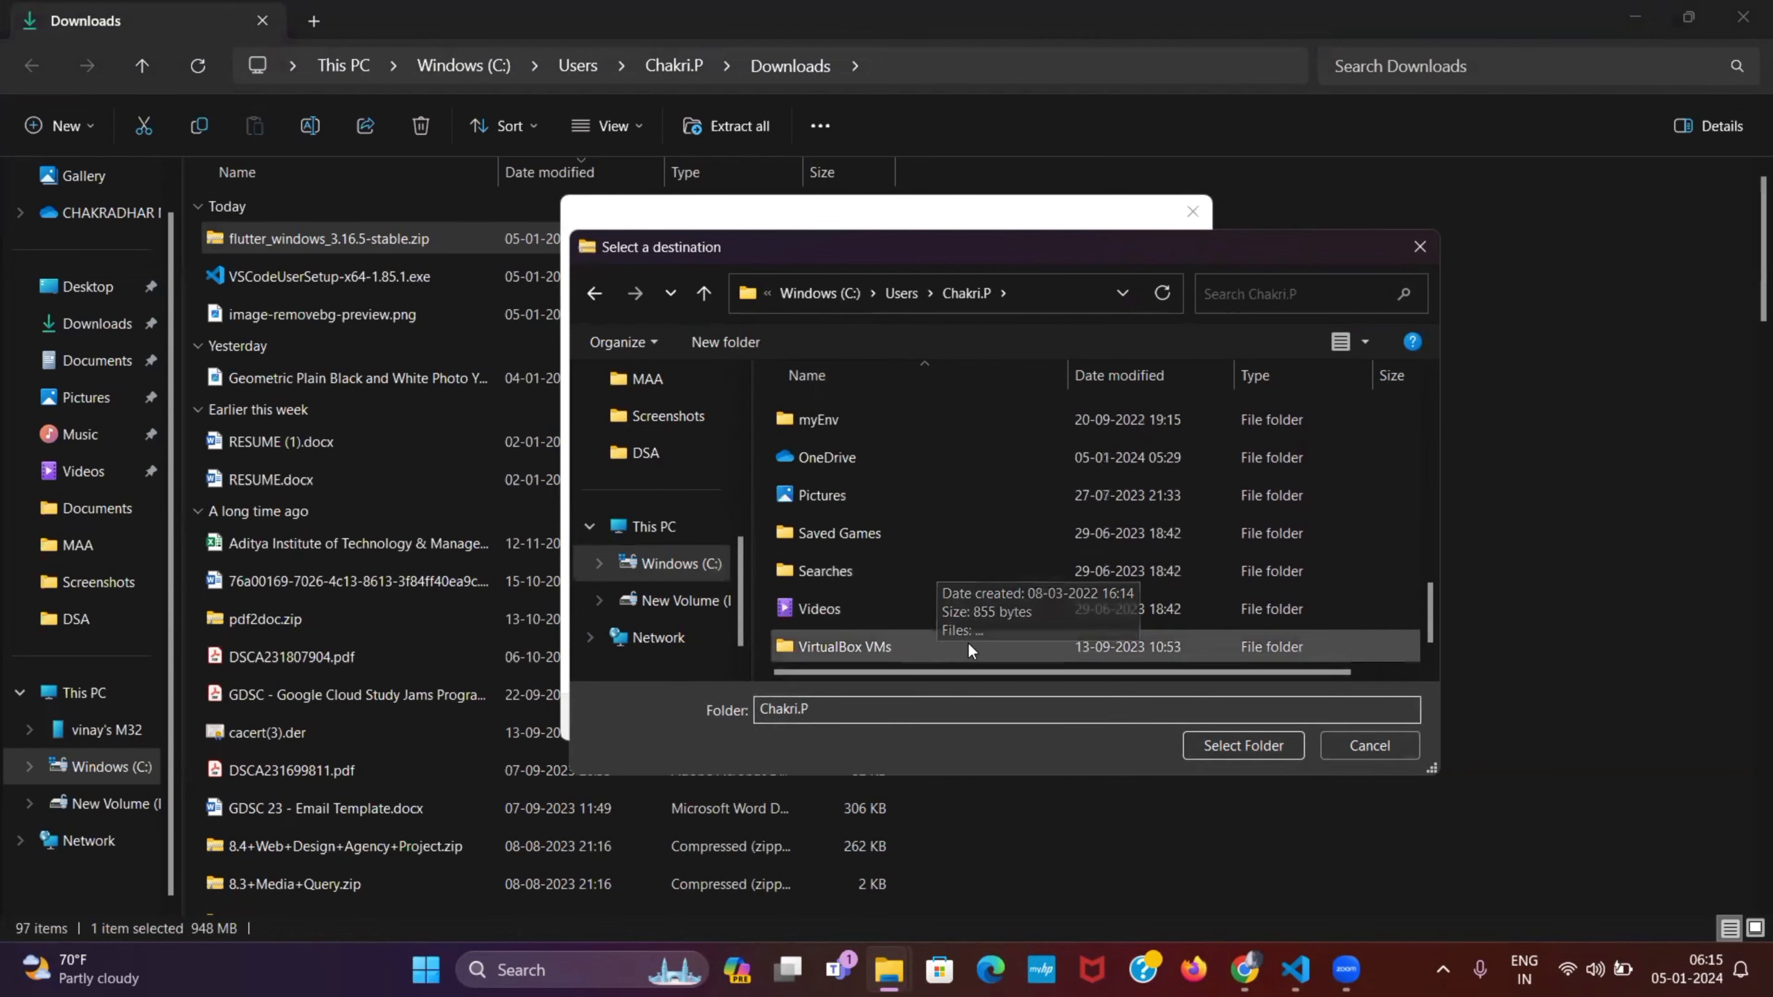
{"action": "scroll", "coordinate": [955, 612], "scroll_direction": "up", "scroll_amount": 6}
{"action": "scroll", "coordinate": [955, 618], "scroll_direction": "up", "scroll_amount": 2}
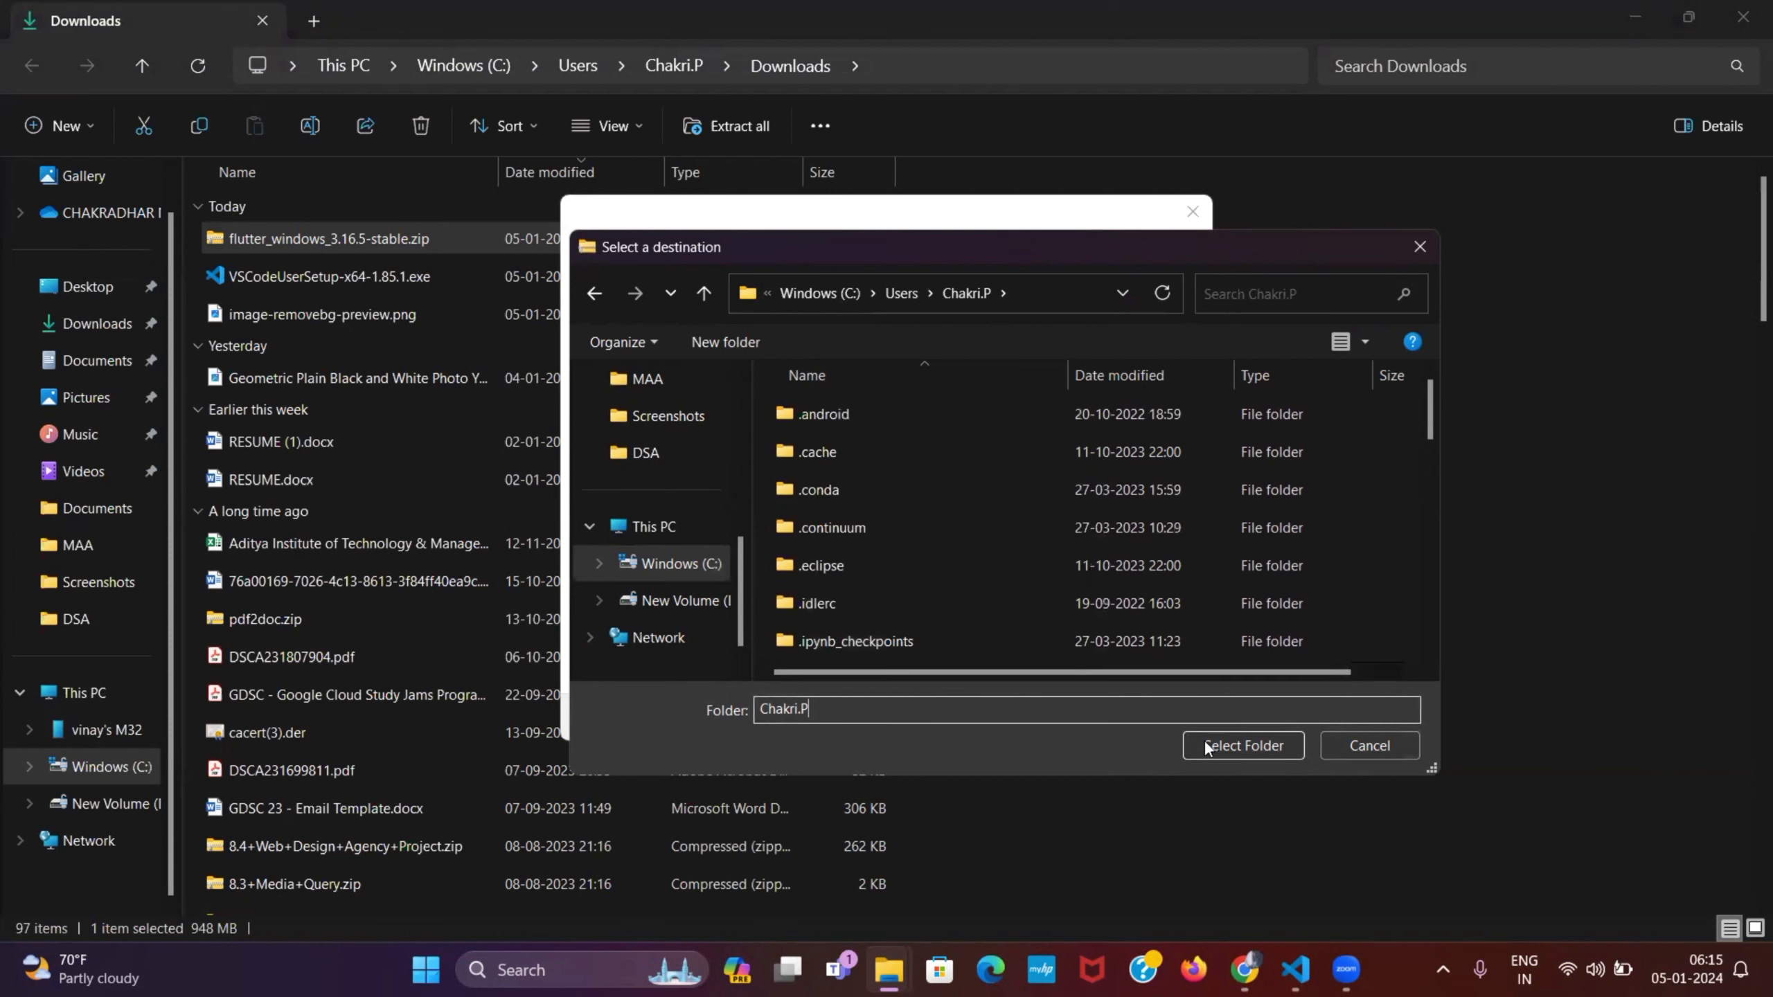
{"action": "left_click", "coordinate": [1241, 744]}
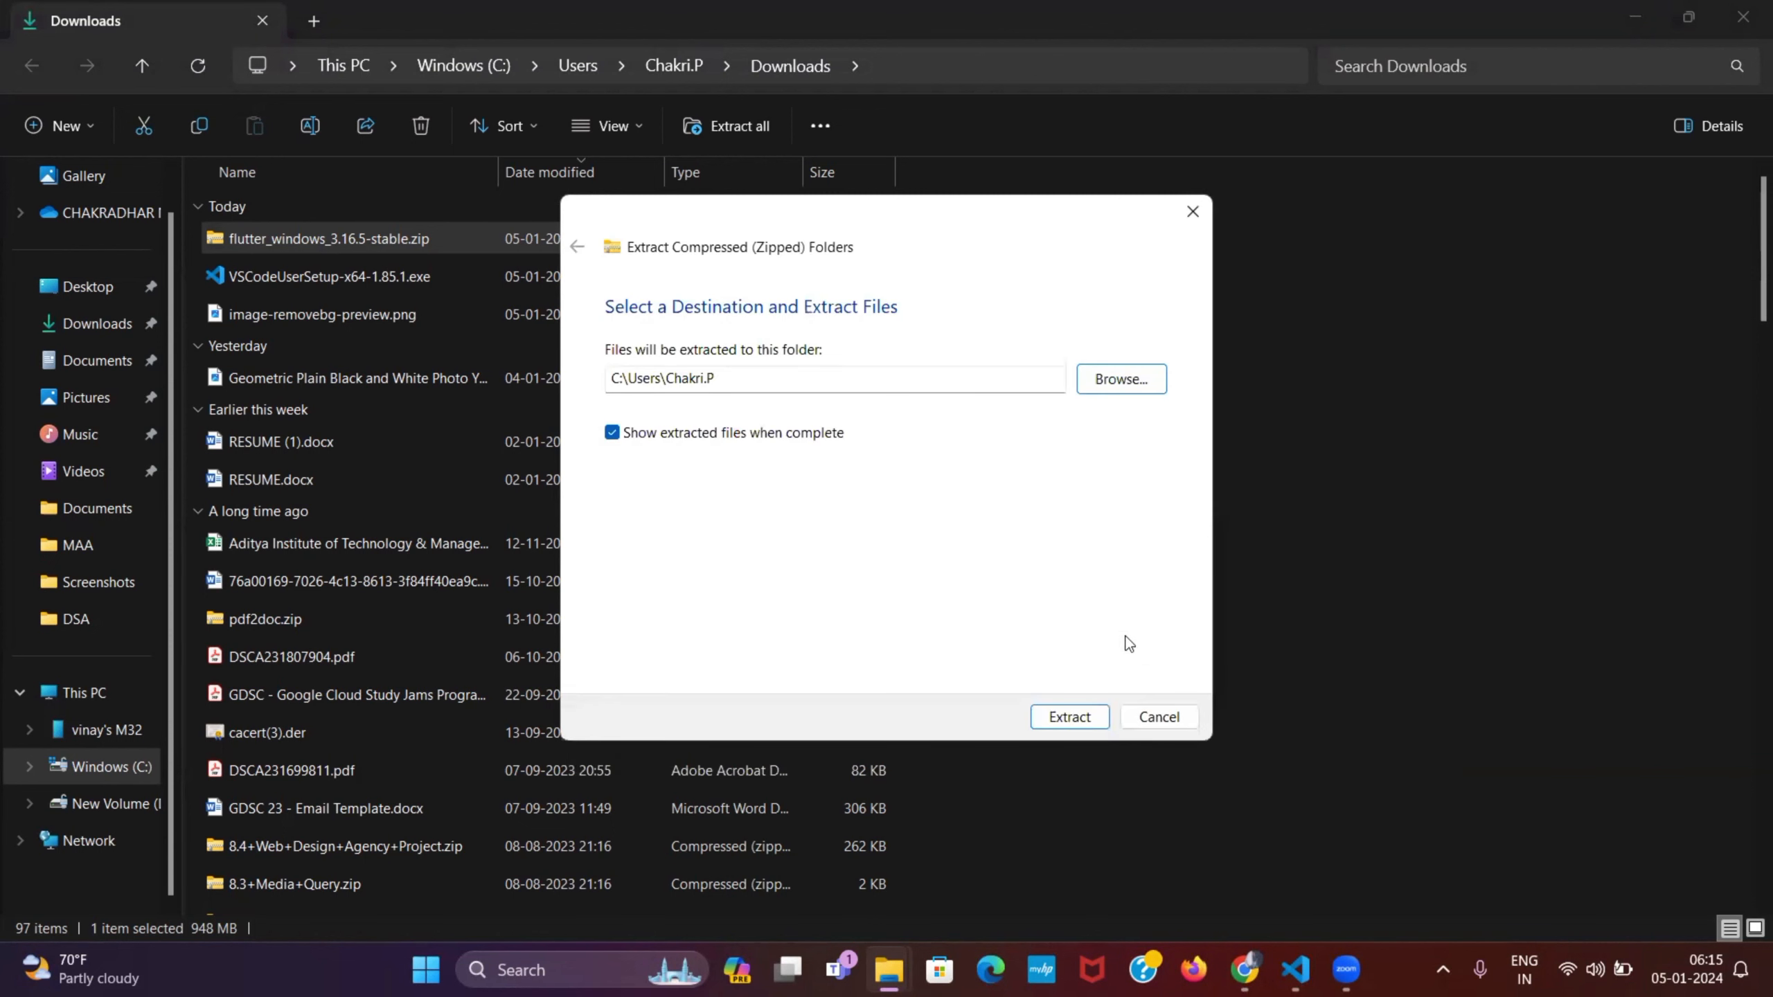
{"action": "left_click", "coordinate": [1090, 715]}
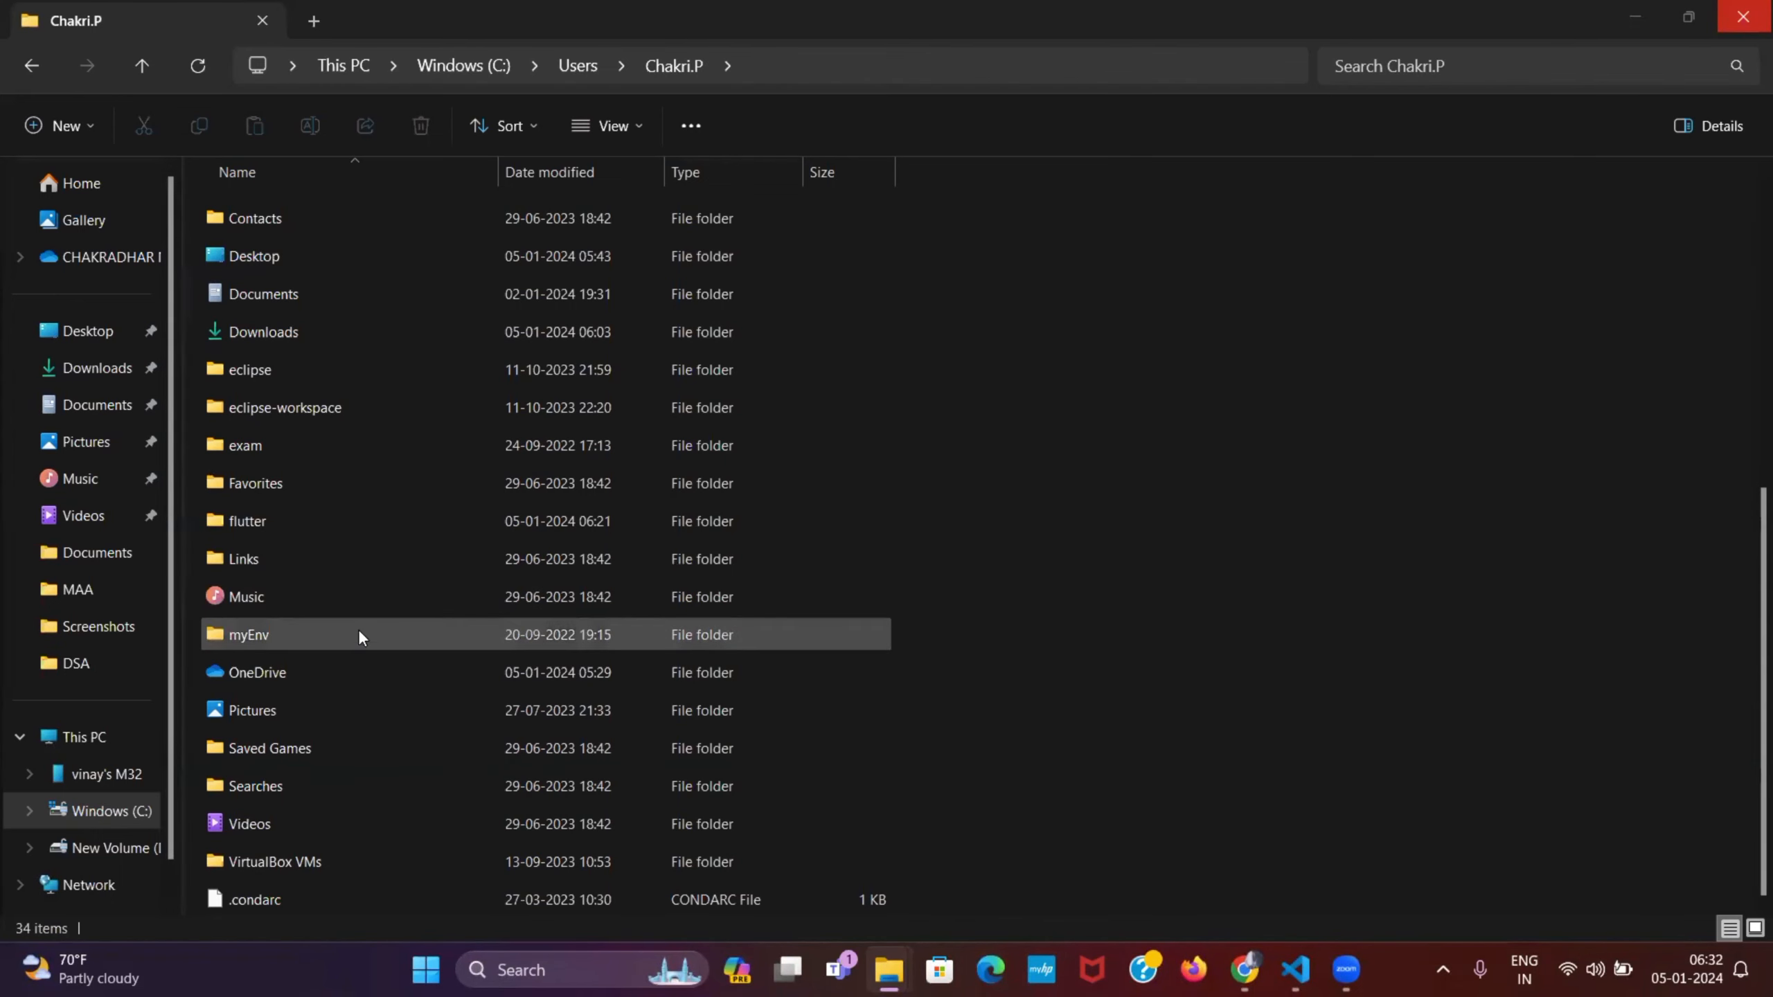
Go into the bin folder of the extracted flutter folder and copy its full path.
{"action": "scroll", "coordinate": [357, 631], "scroll_direction": "up", "scroll_amount": 1}
{"action": "double_click", "coordinate": [320, 631]}
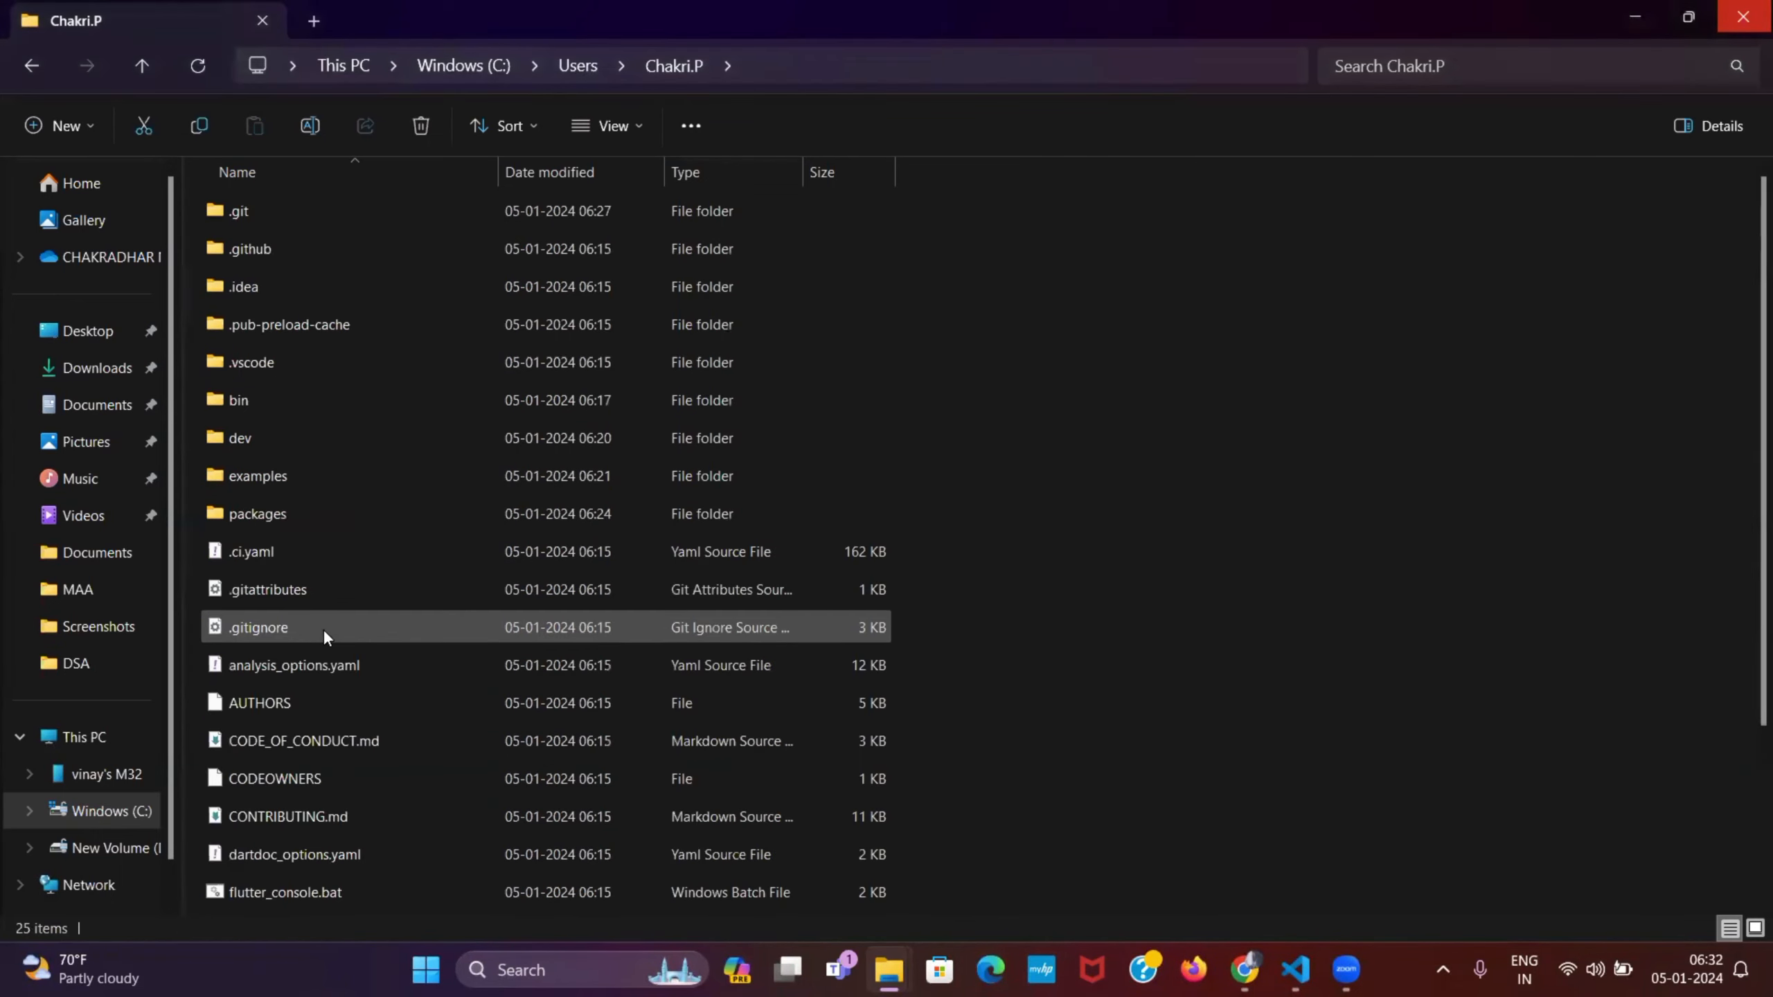
{"action": "double_click", "coordinate": [385, 403]}
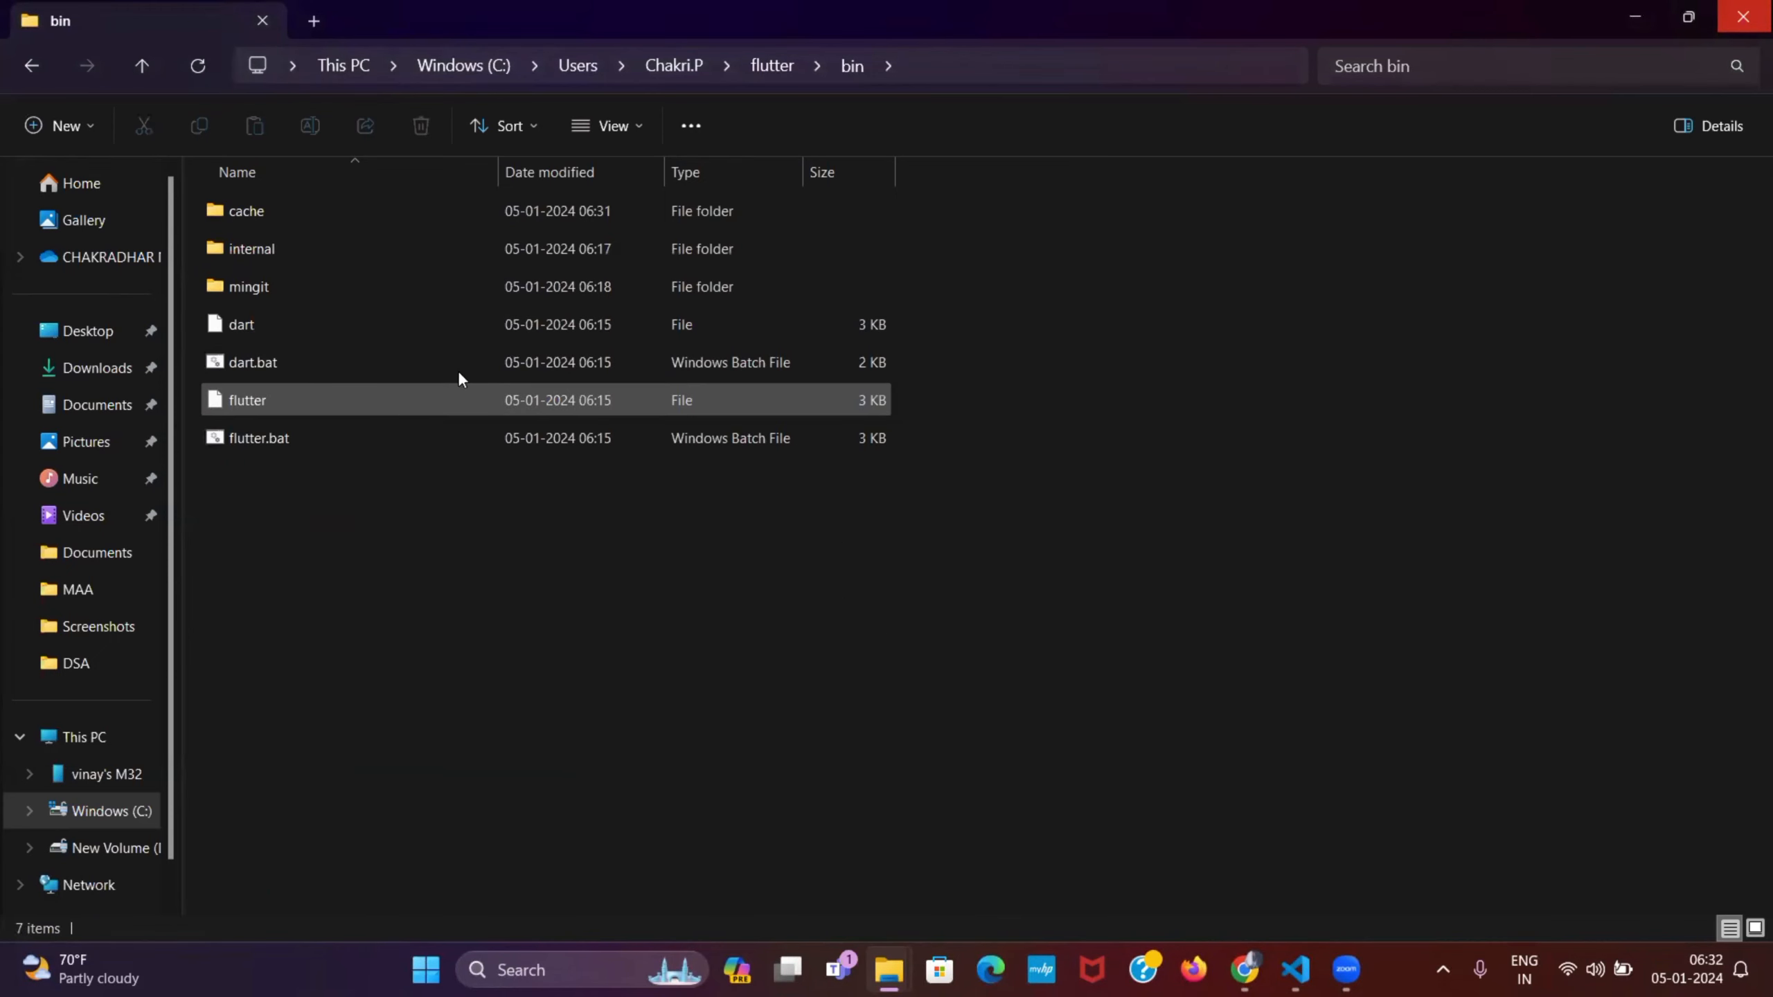
{"action": "left_click", "coordinate": [933, 91]}
{"action": "key", "text": "ctrl+c"}
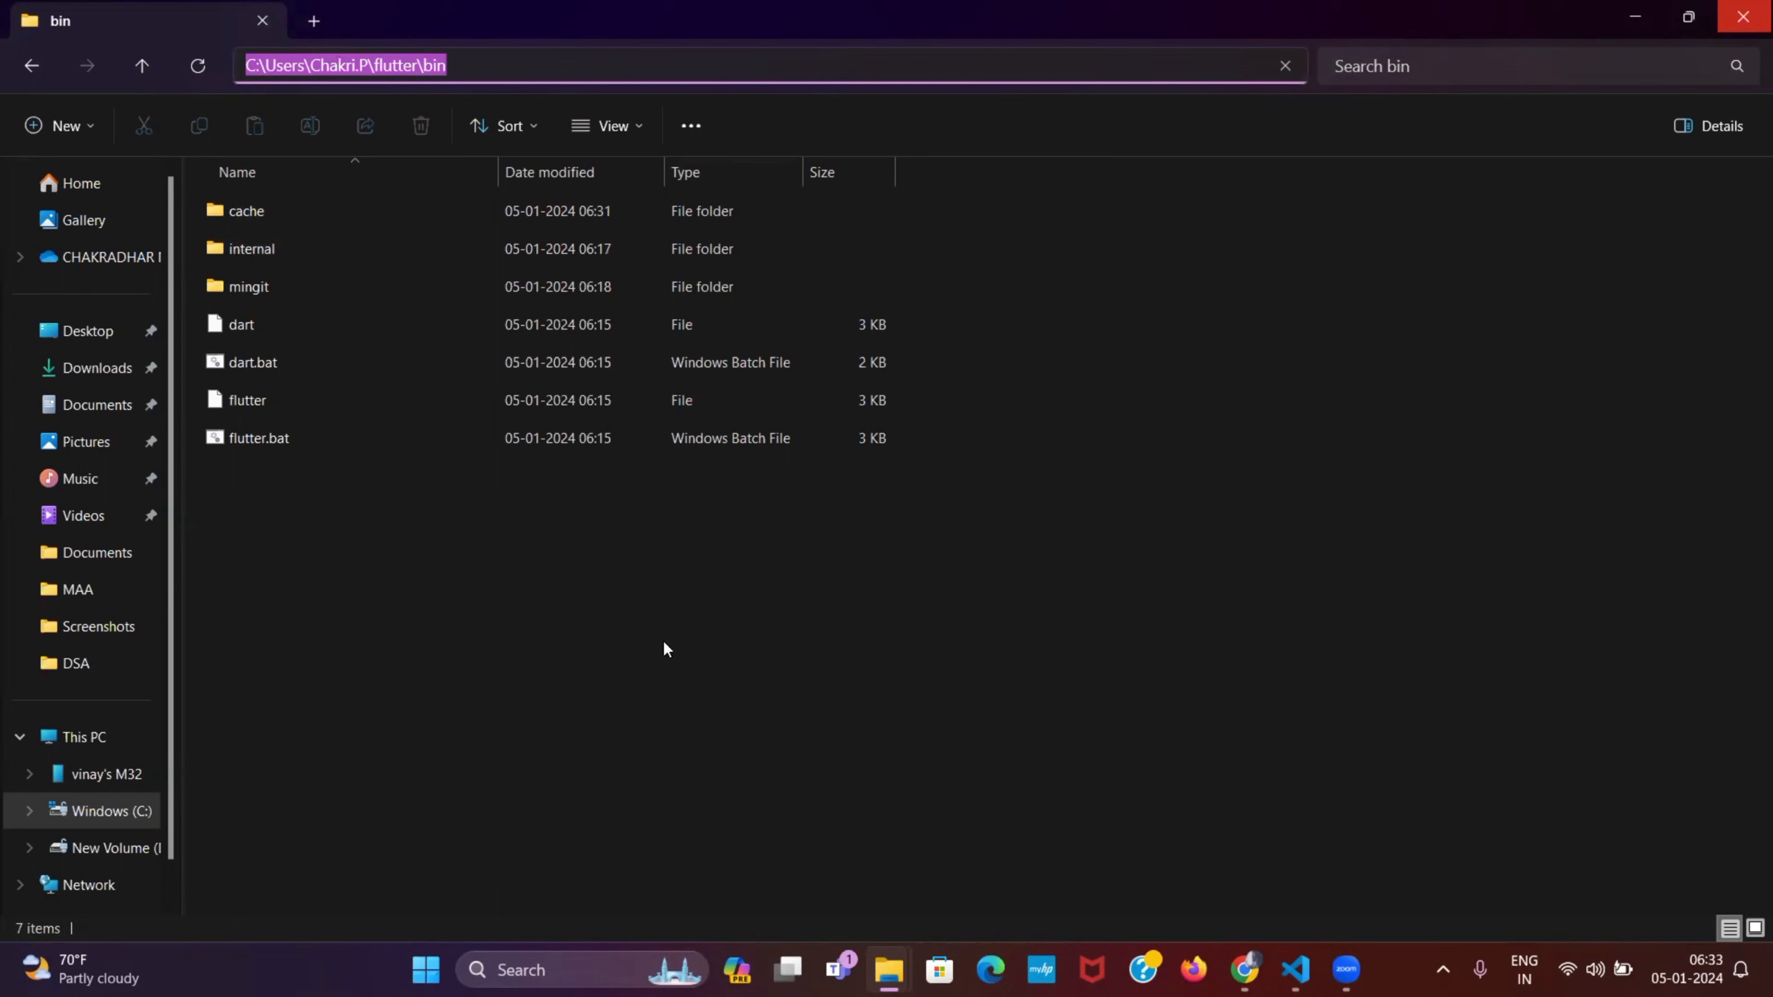
Search Windows for the account's environment variables and open the user Path variable for editing.
{"action": "left_click", "coordinate": [572, 958]}
{"action": "type", "text": "en"}
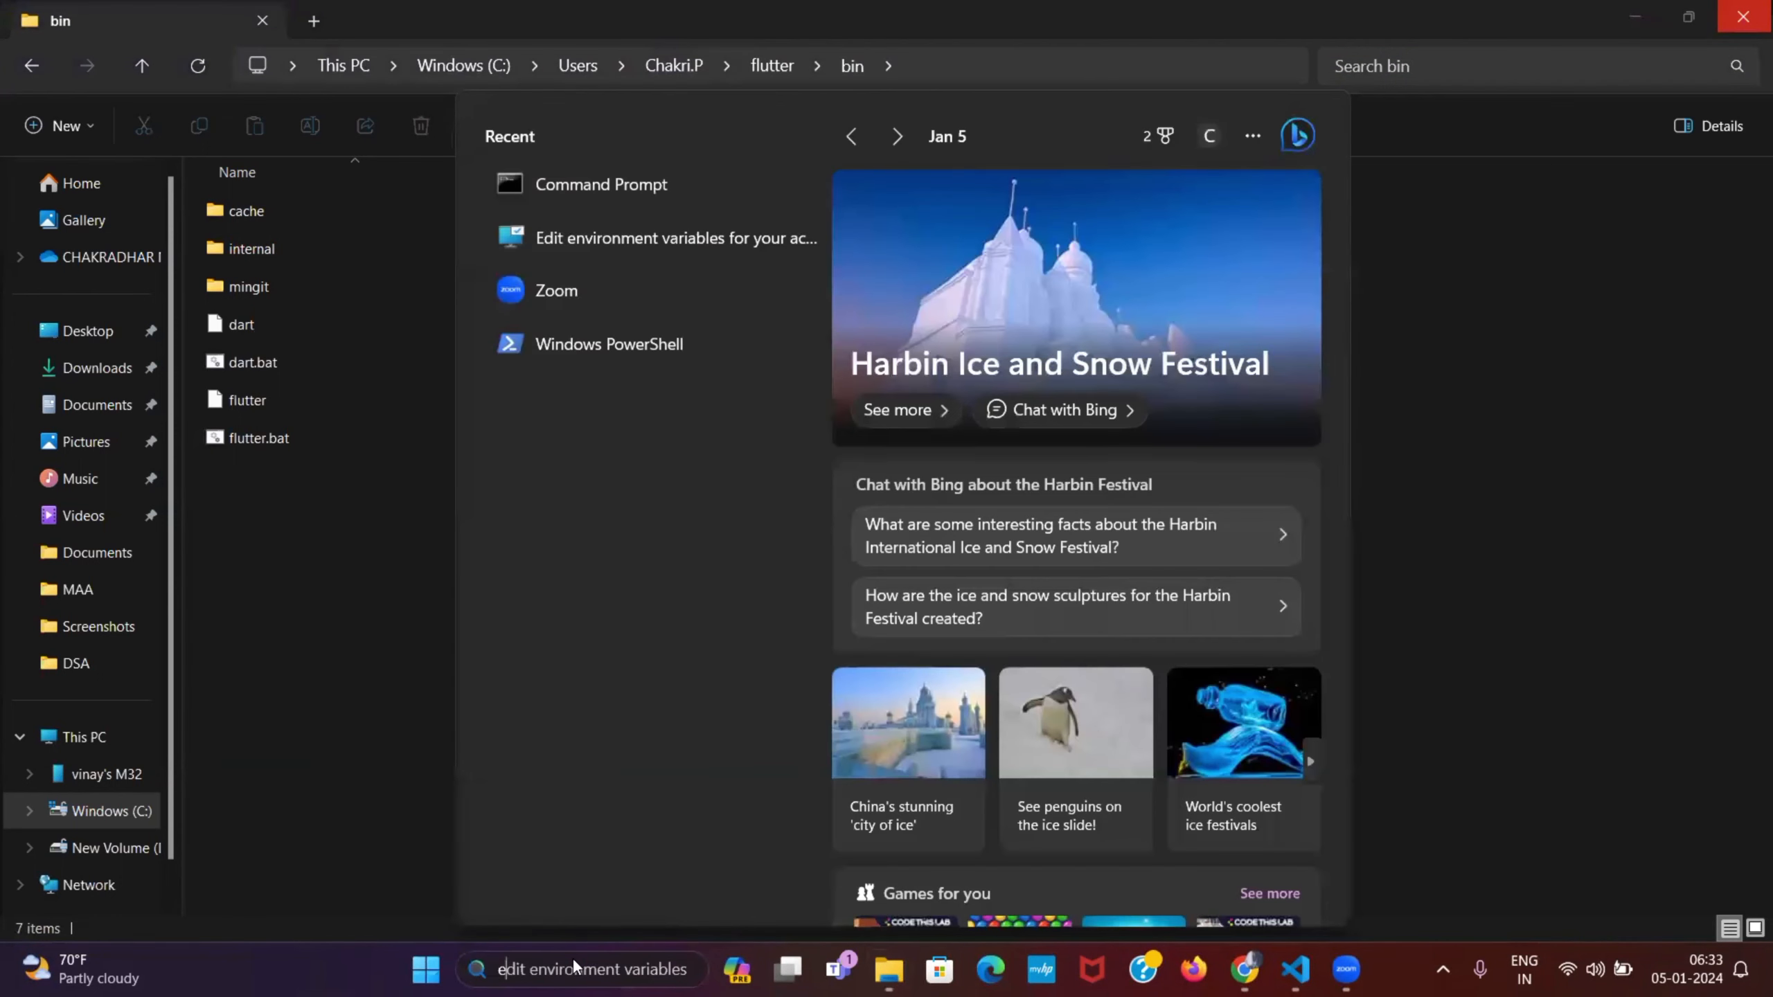
{"action": "type", "text": "v"}
{"action": "key", "text": "Return"}
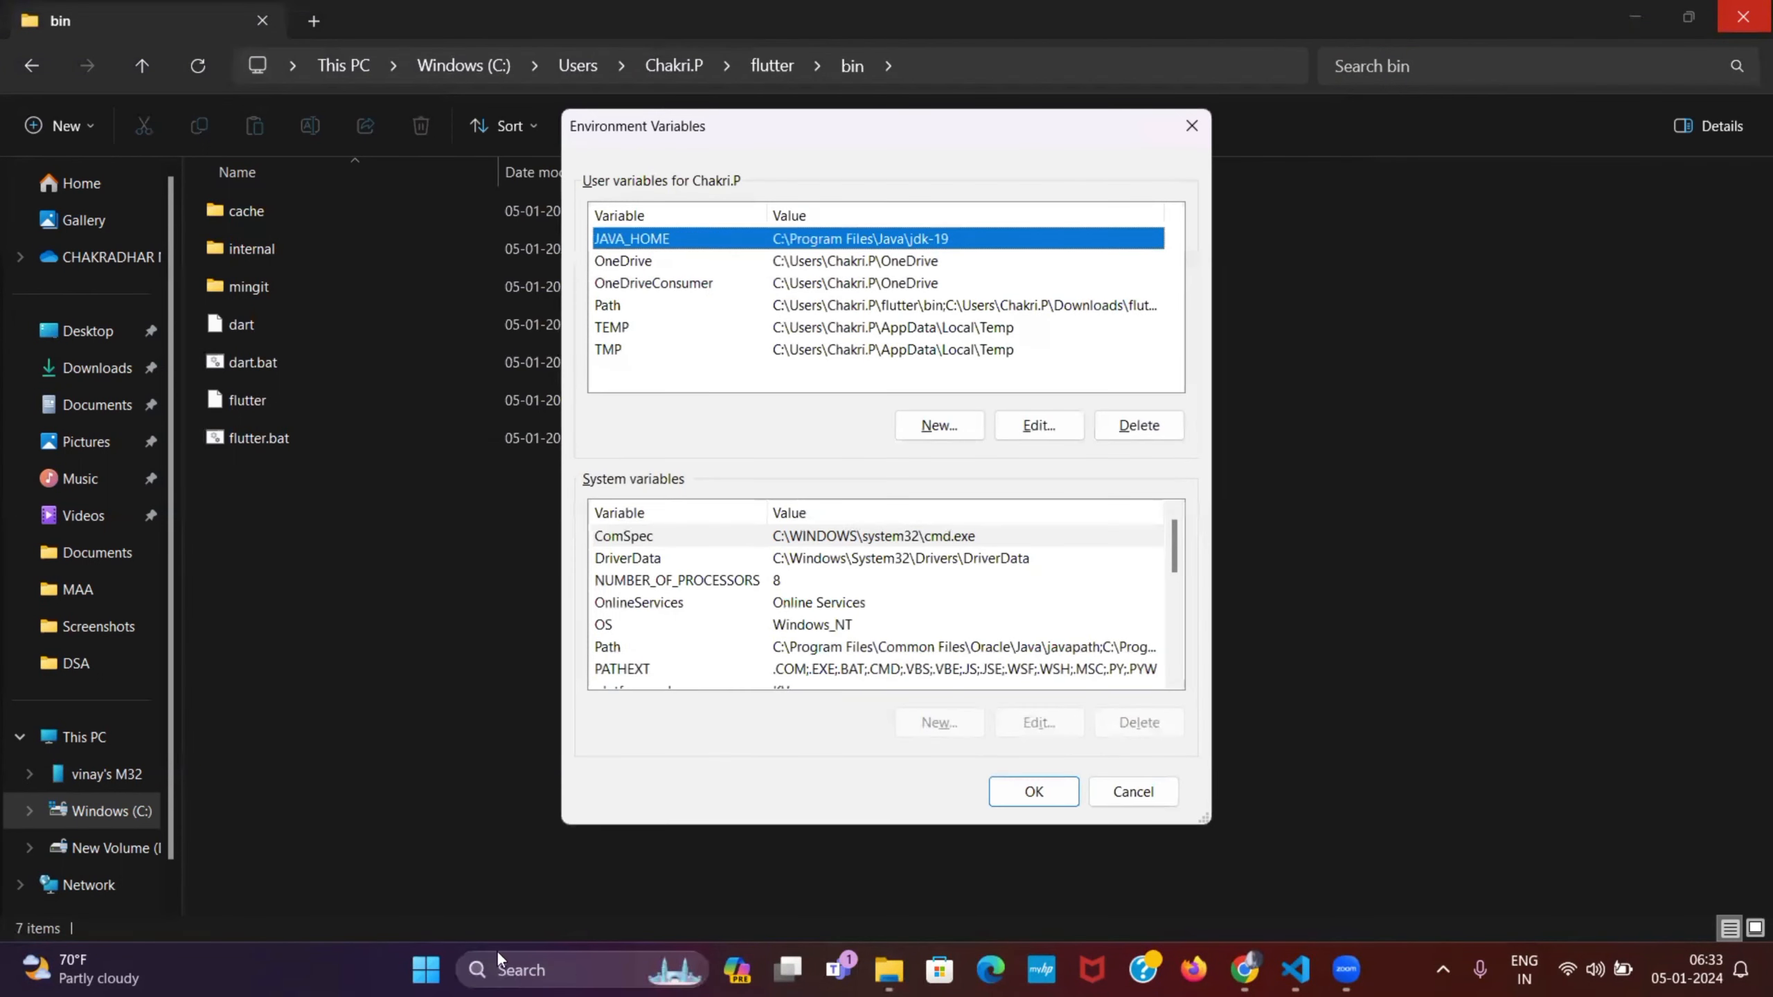
{"action": "left_click", "coordinate": [848, 306]}
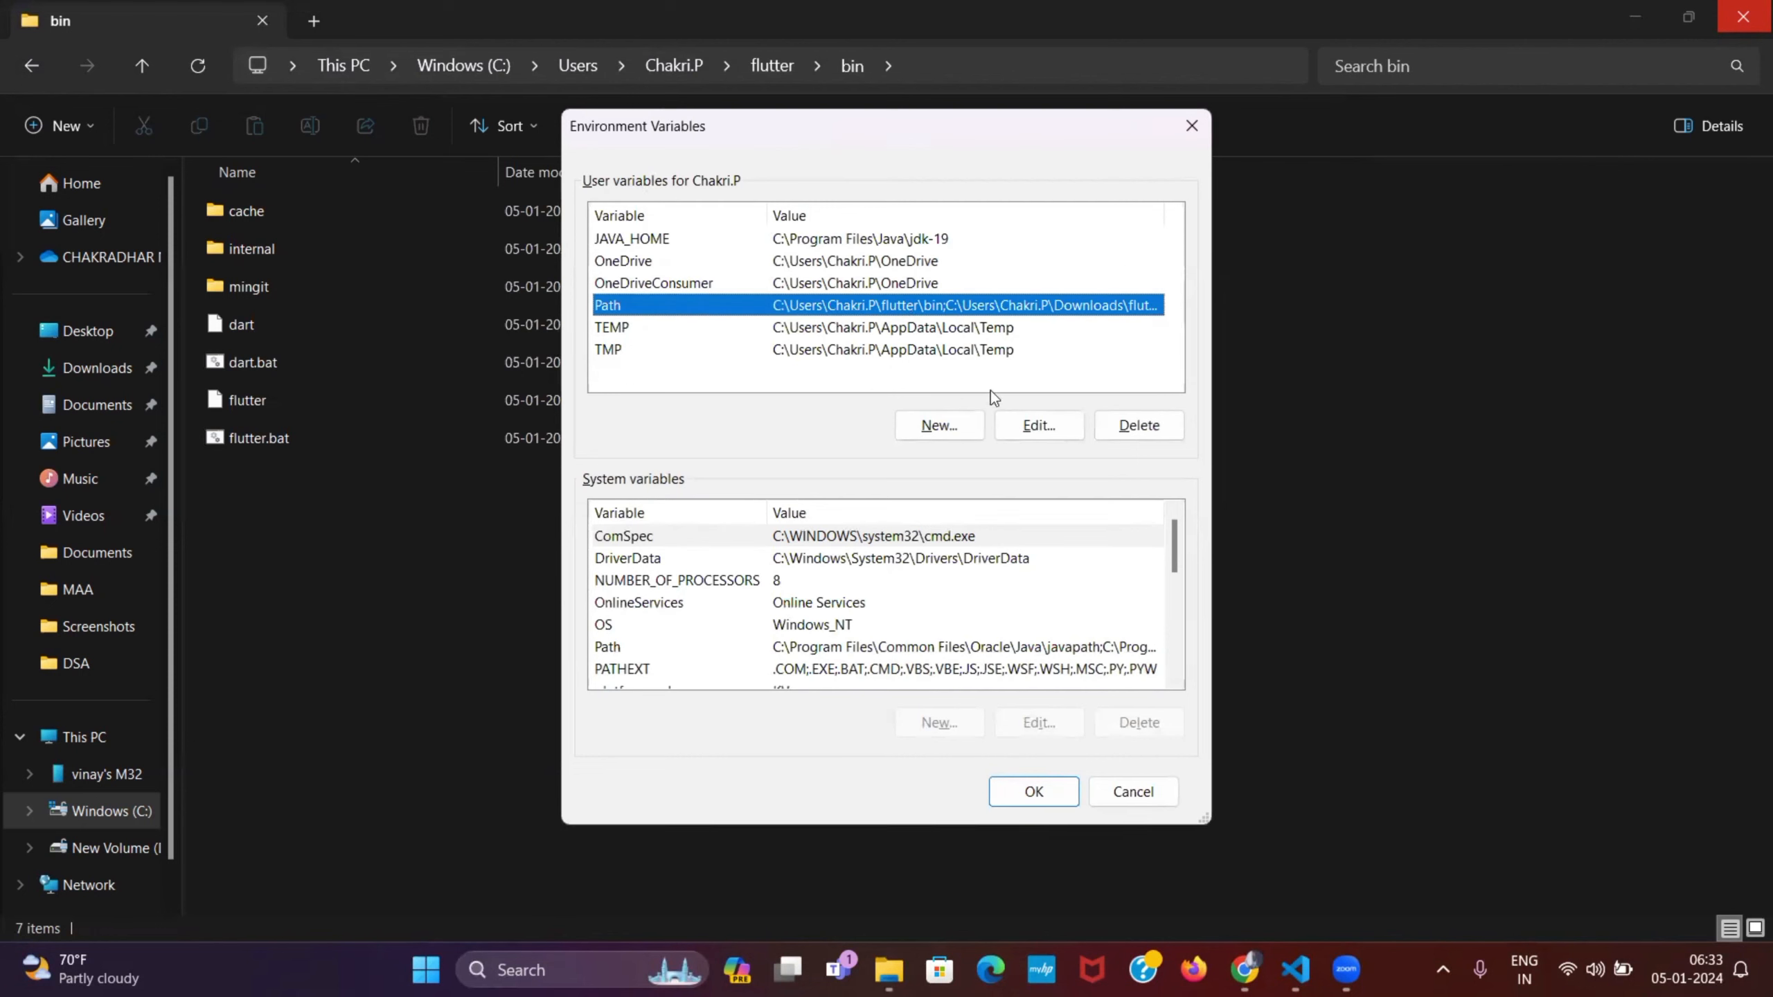
{"action": "left_click", "coordinate": [1040, 421]}
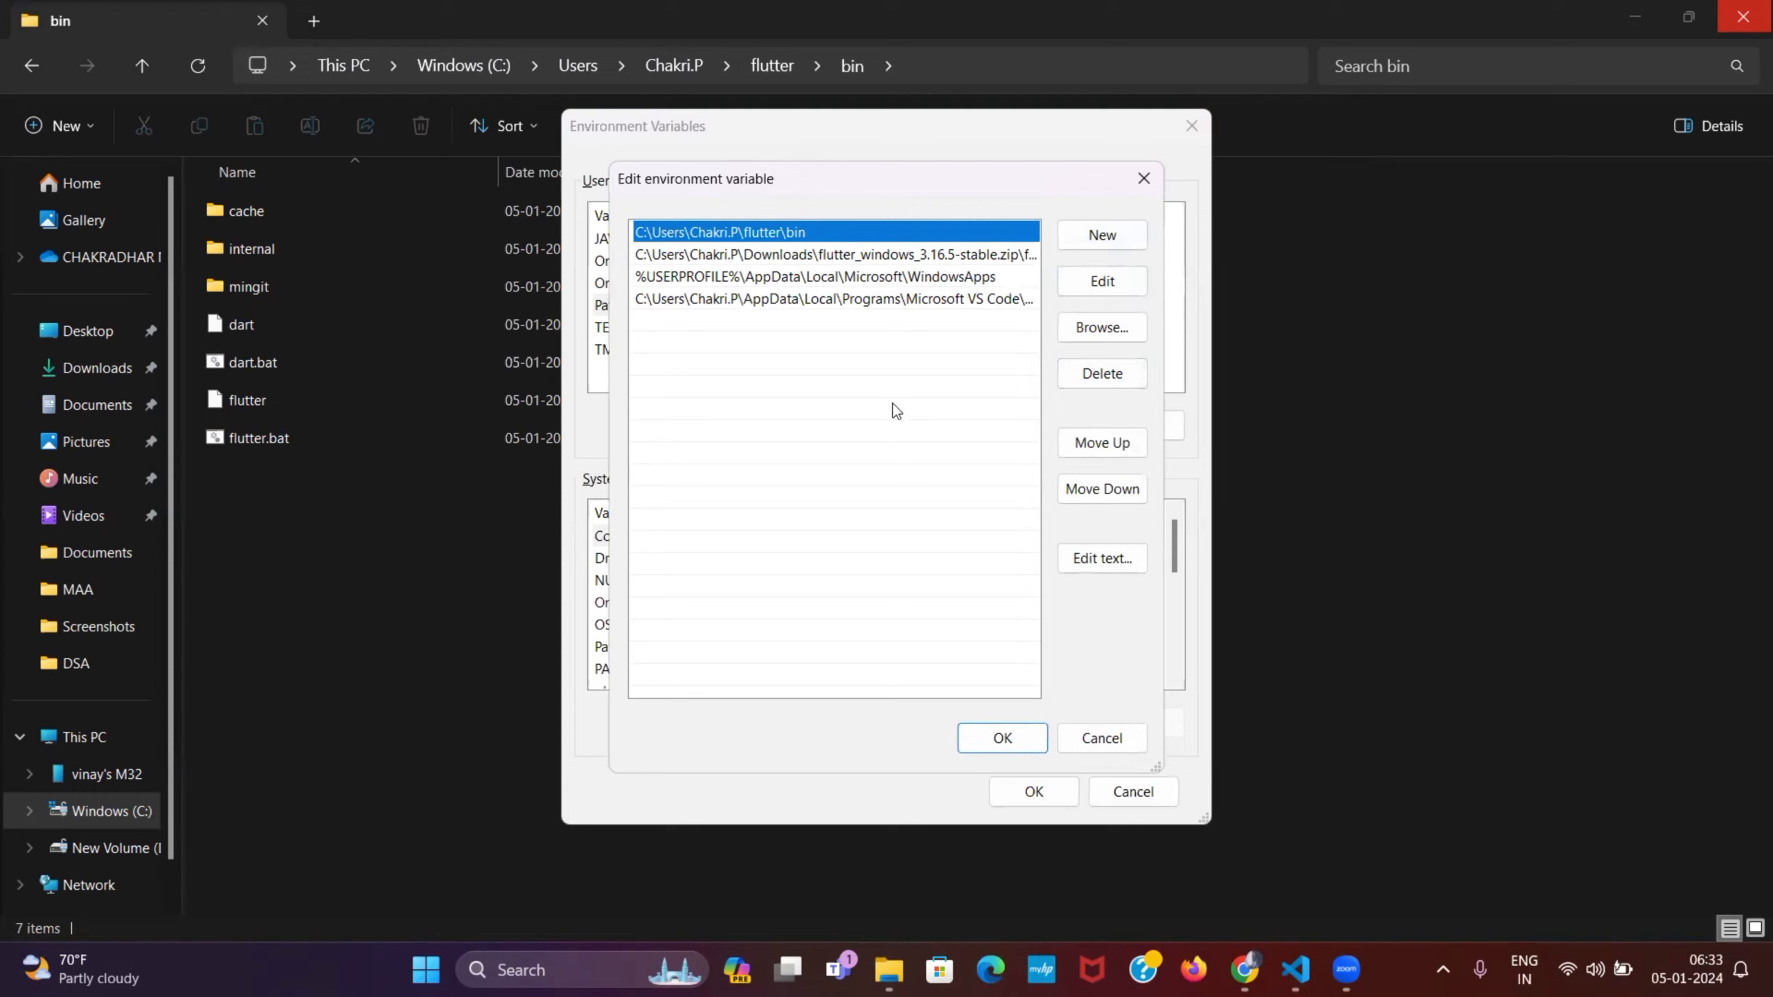
Add the copied flutter\bin path as a new Path entry, delete that duplicate entry and close the environment variables with OK.
{"action": "left_click", "coordinate": [1102, 235]}
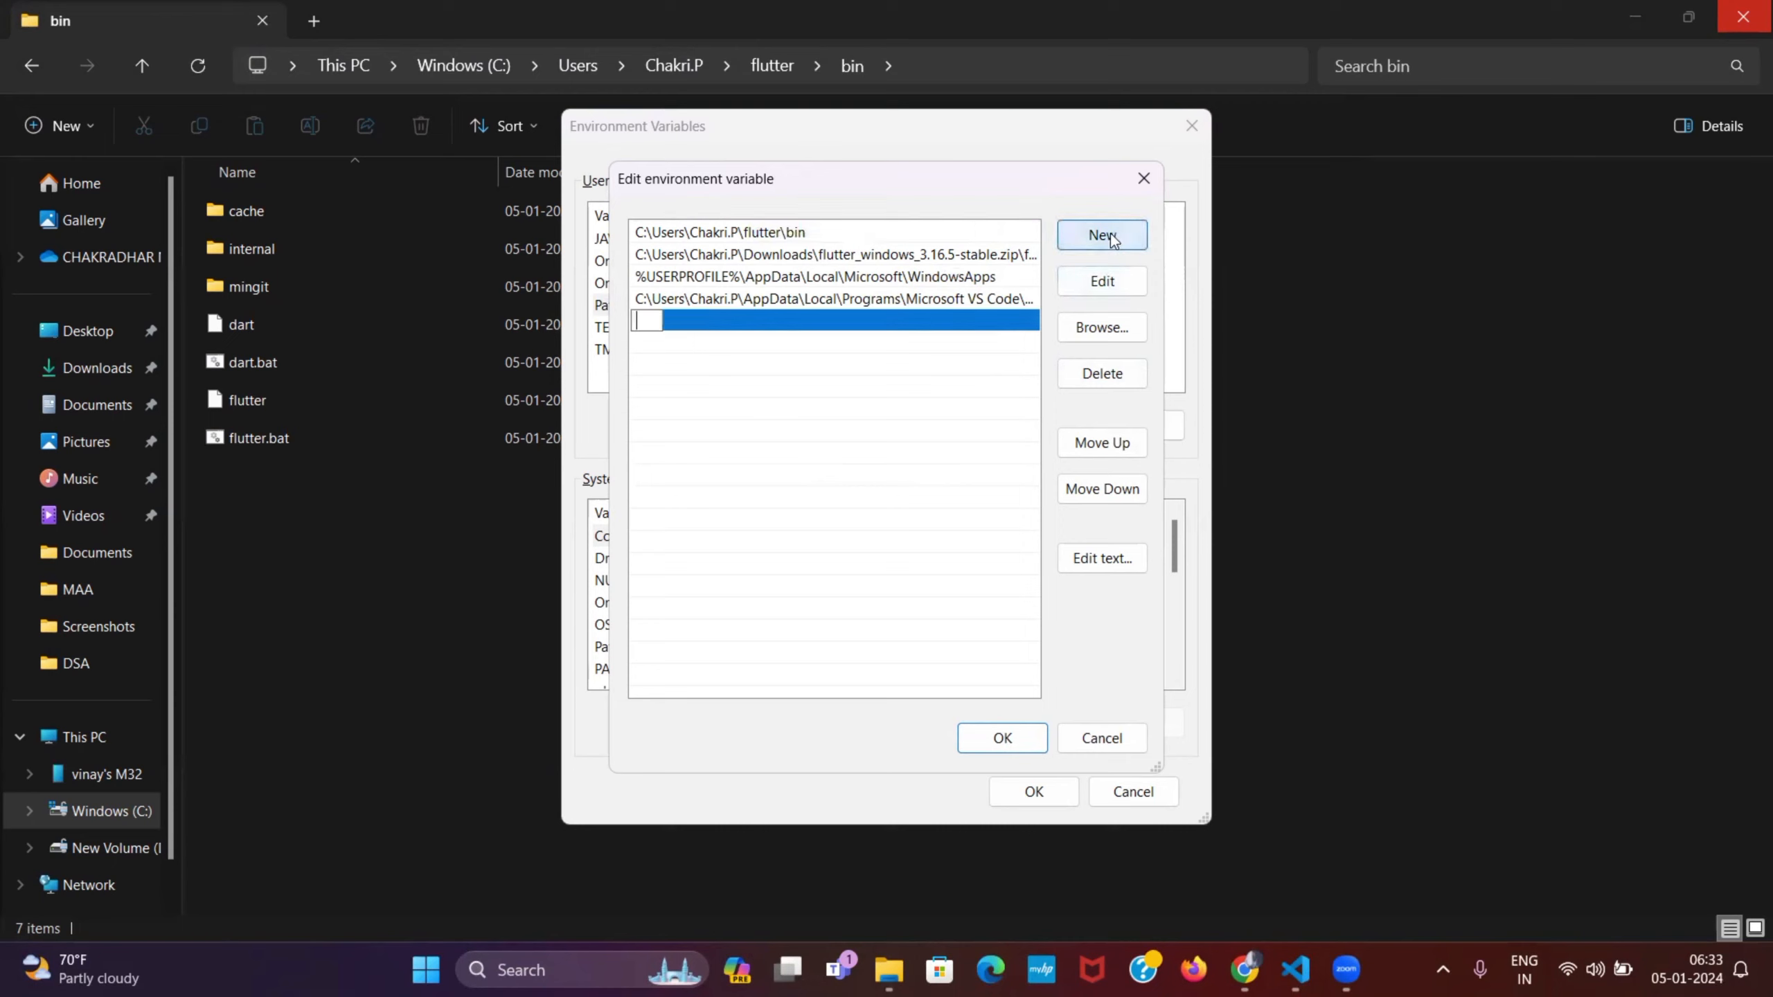
{"action": "key", "text": "ctrl+v"}
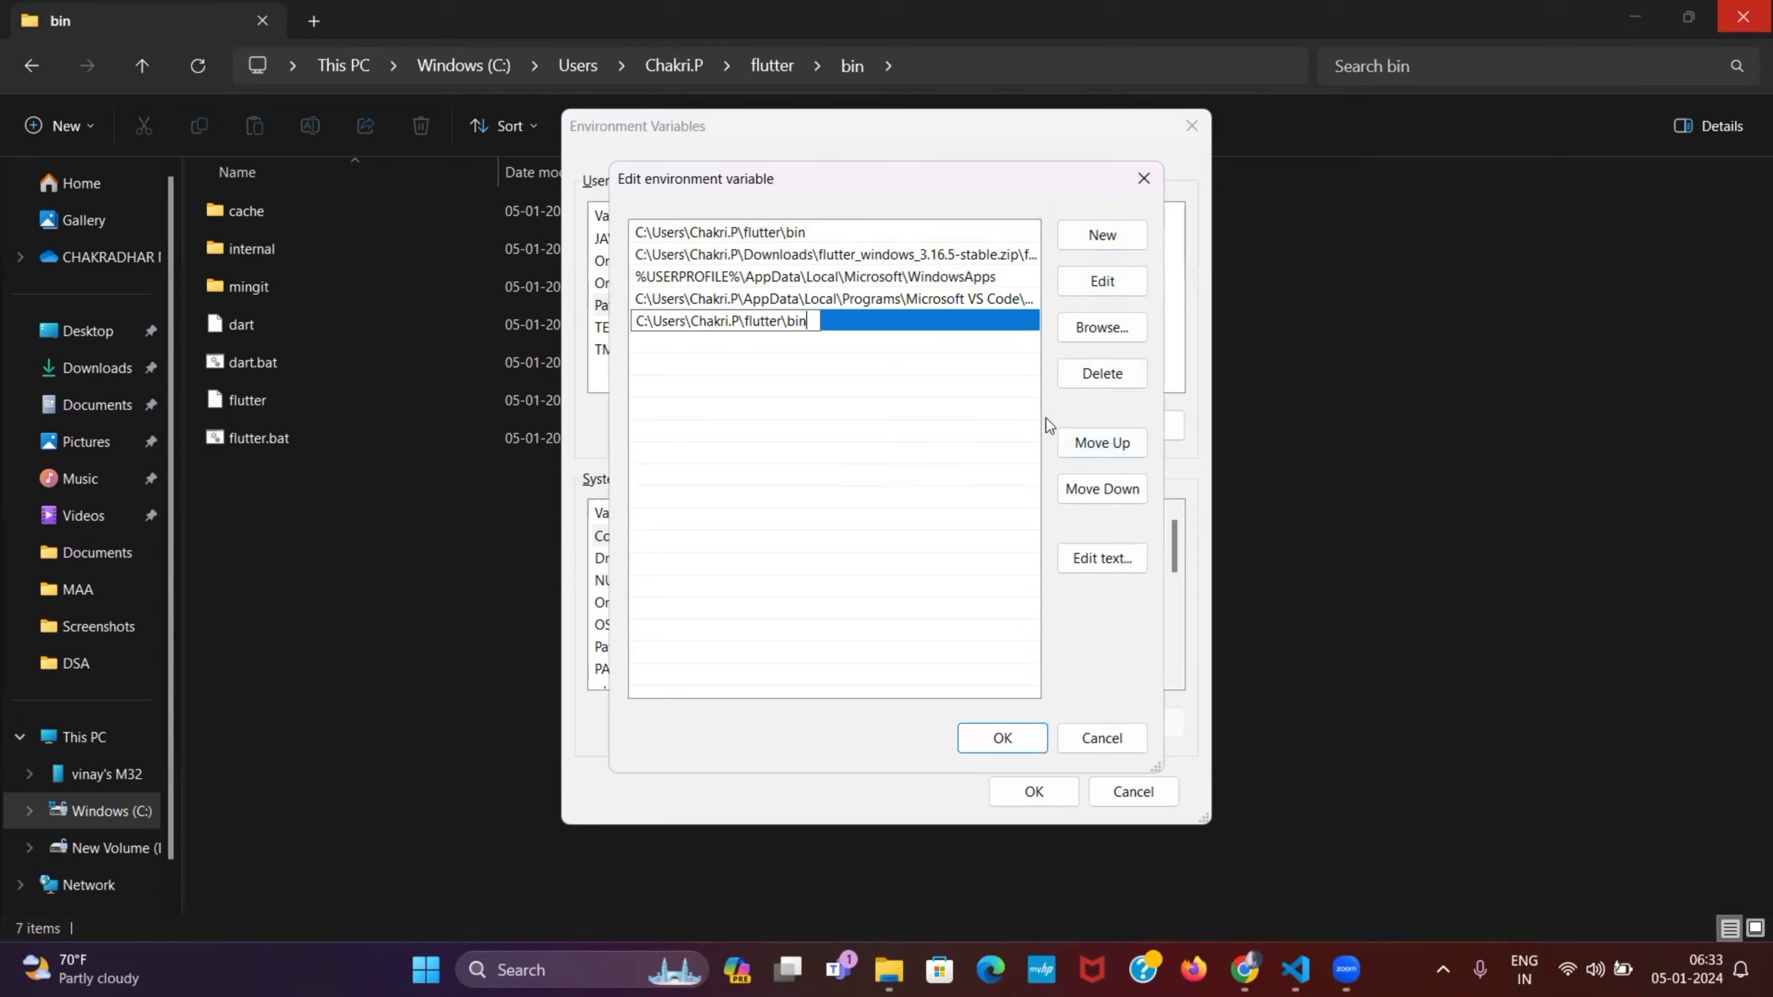
{"action": "left_click", "coordinate": [1097, 373]}
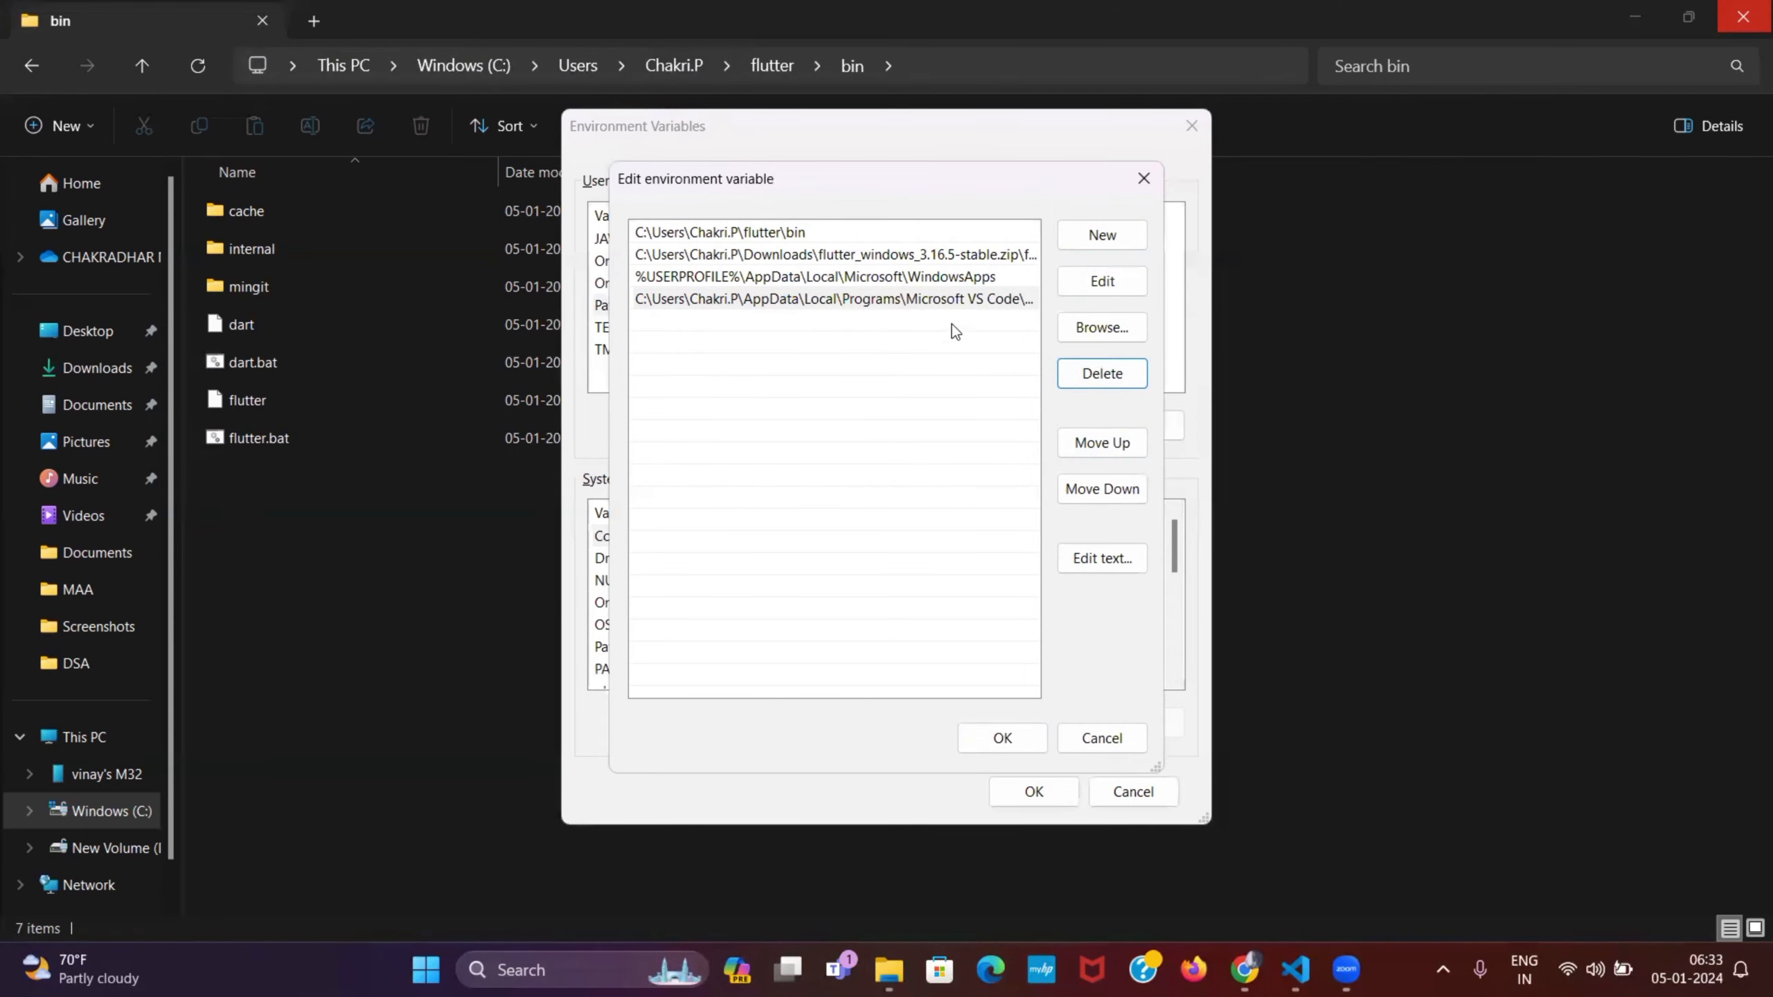
{"action": "left_click", "coordinate": [1002, 737]}
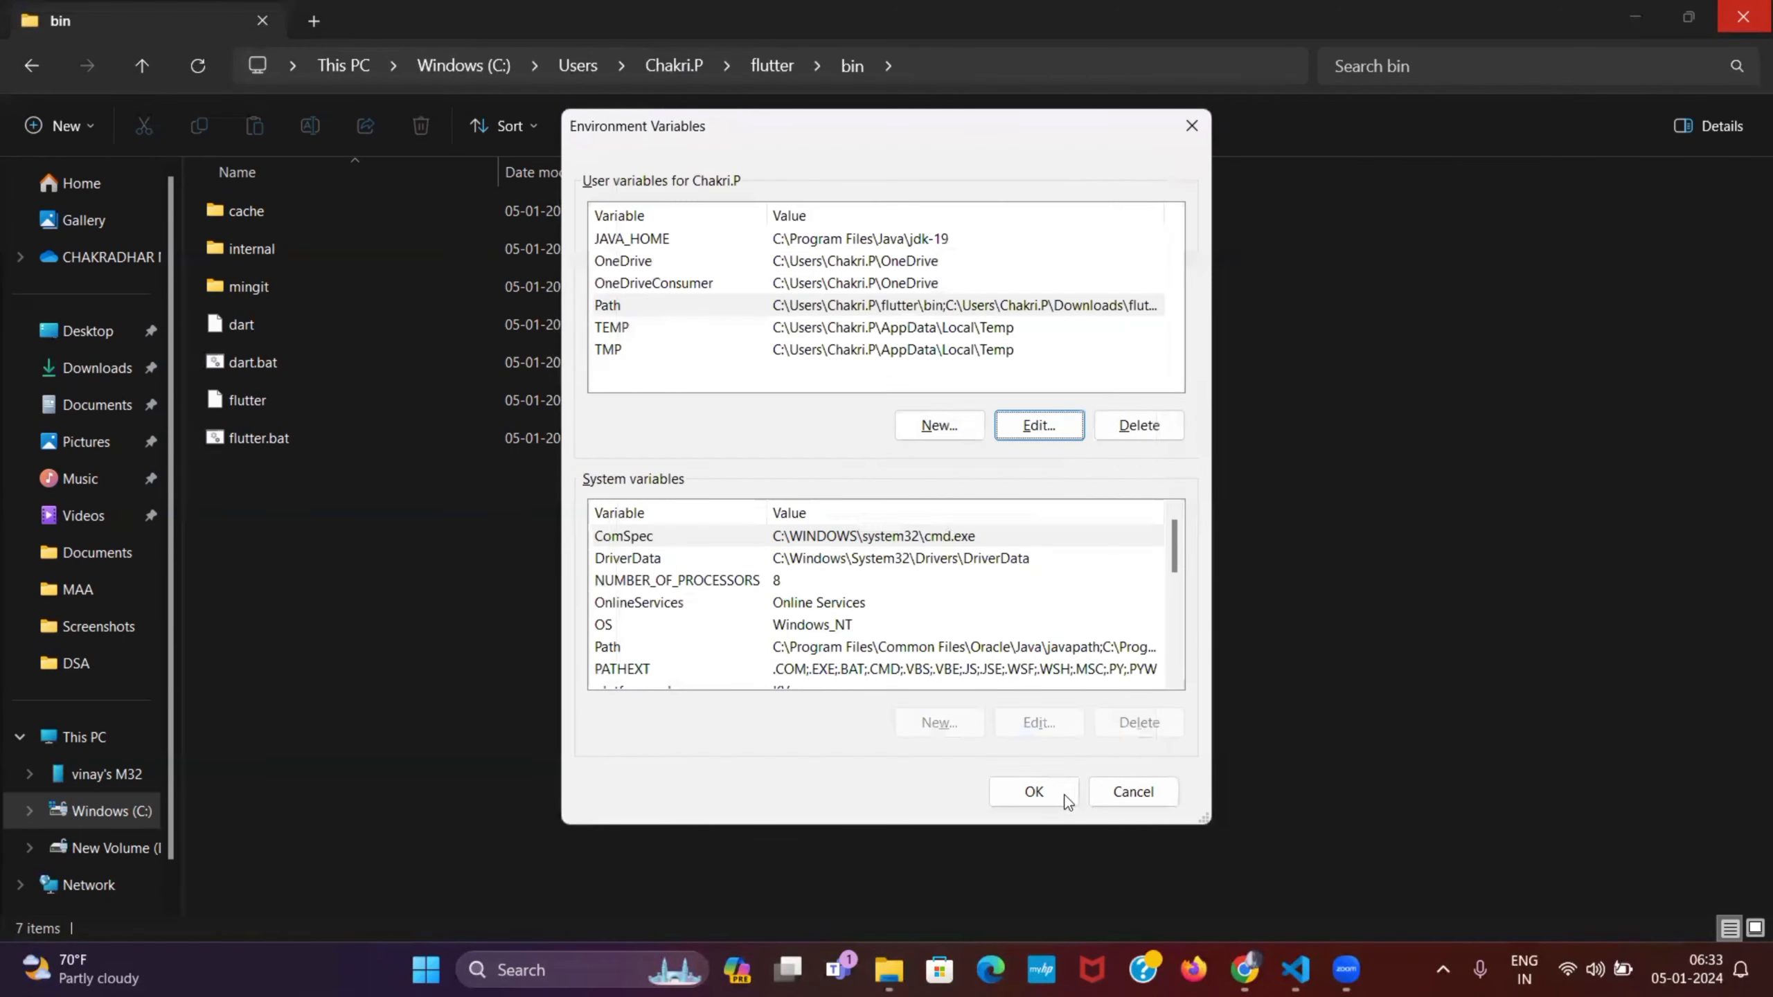
{"action": "left_click", "coordinate": [1061, 793]}
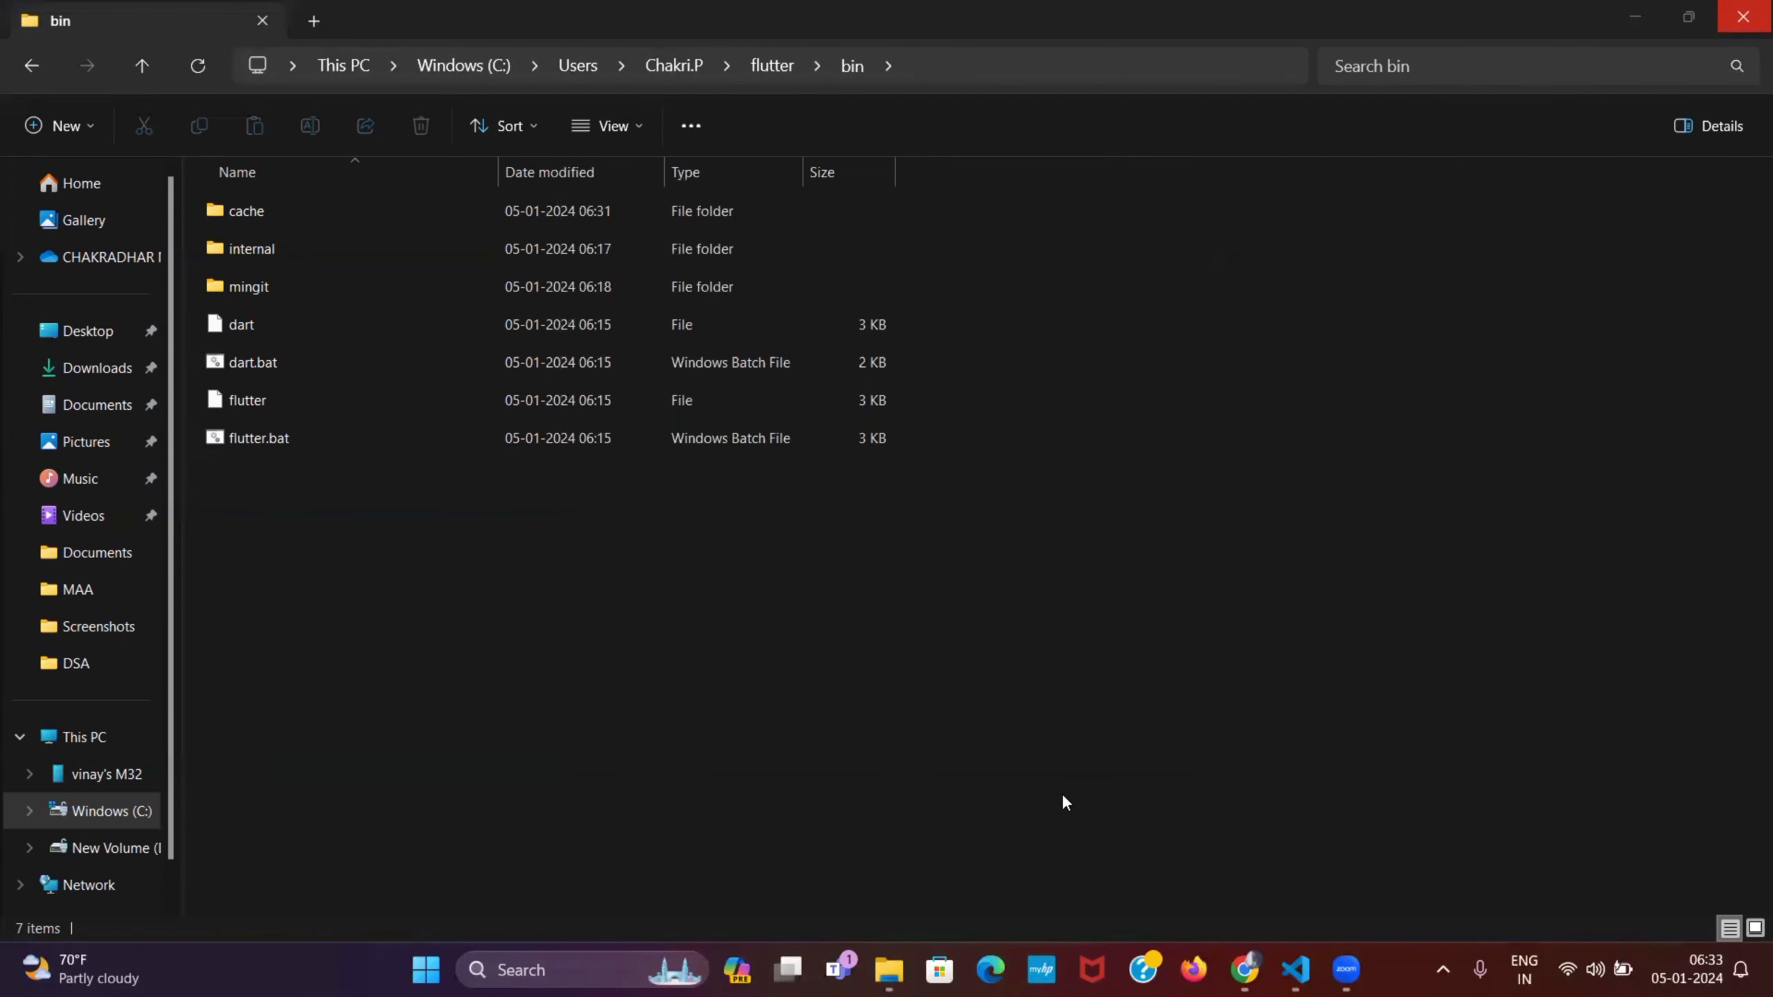
Open Command Prompt, run the flutter command to check the installation, and review its output from the beginning.
{"action": "left_click", "coordinate": [540, 951]}
{"action": "type", "text": "cmd"}
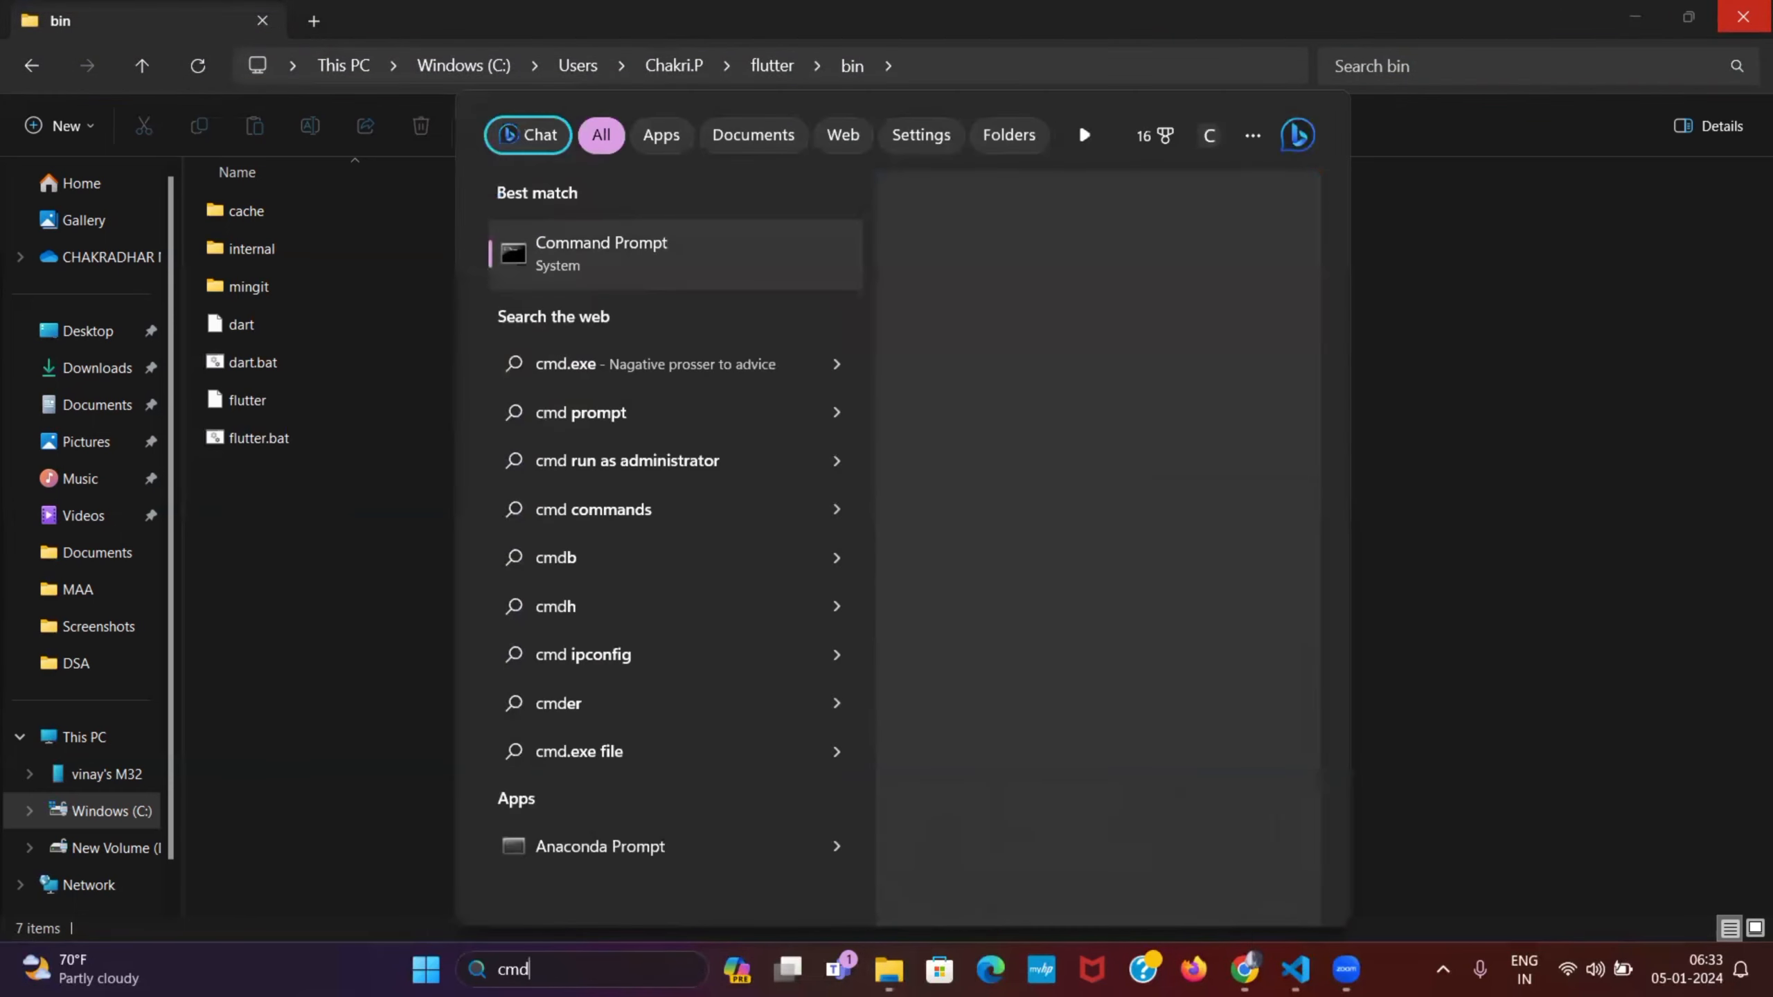
{"action": "key", "text": "Return"}
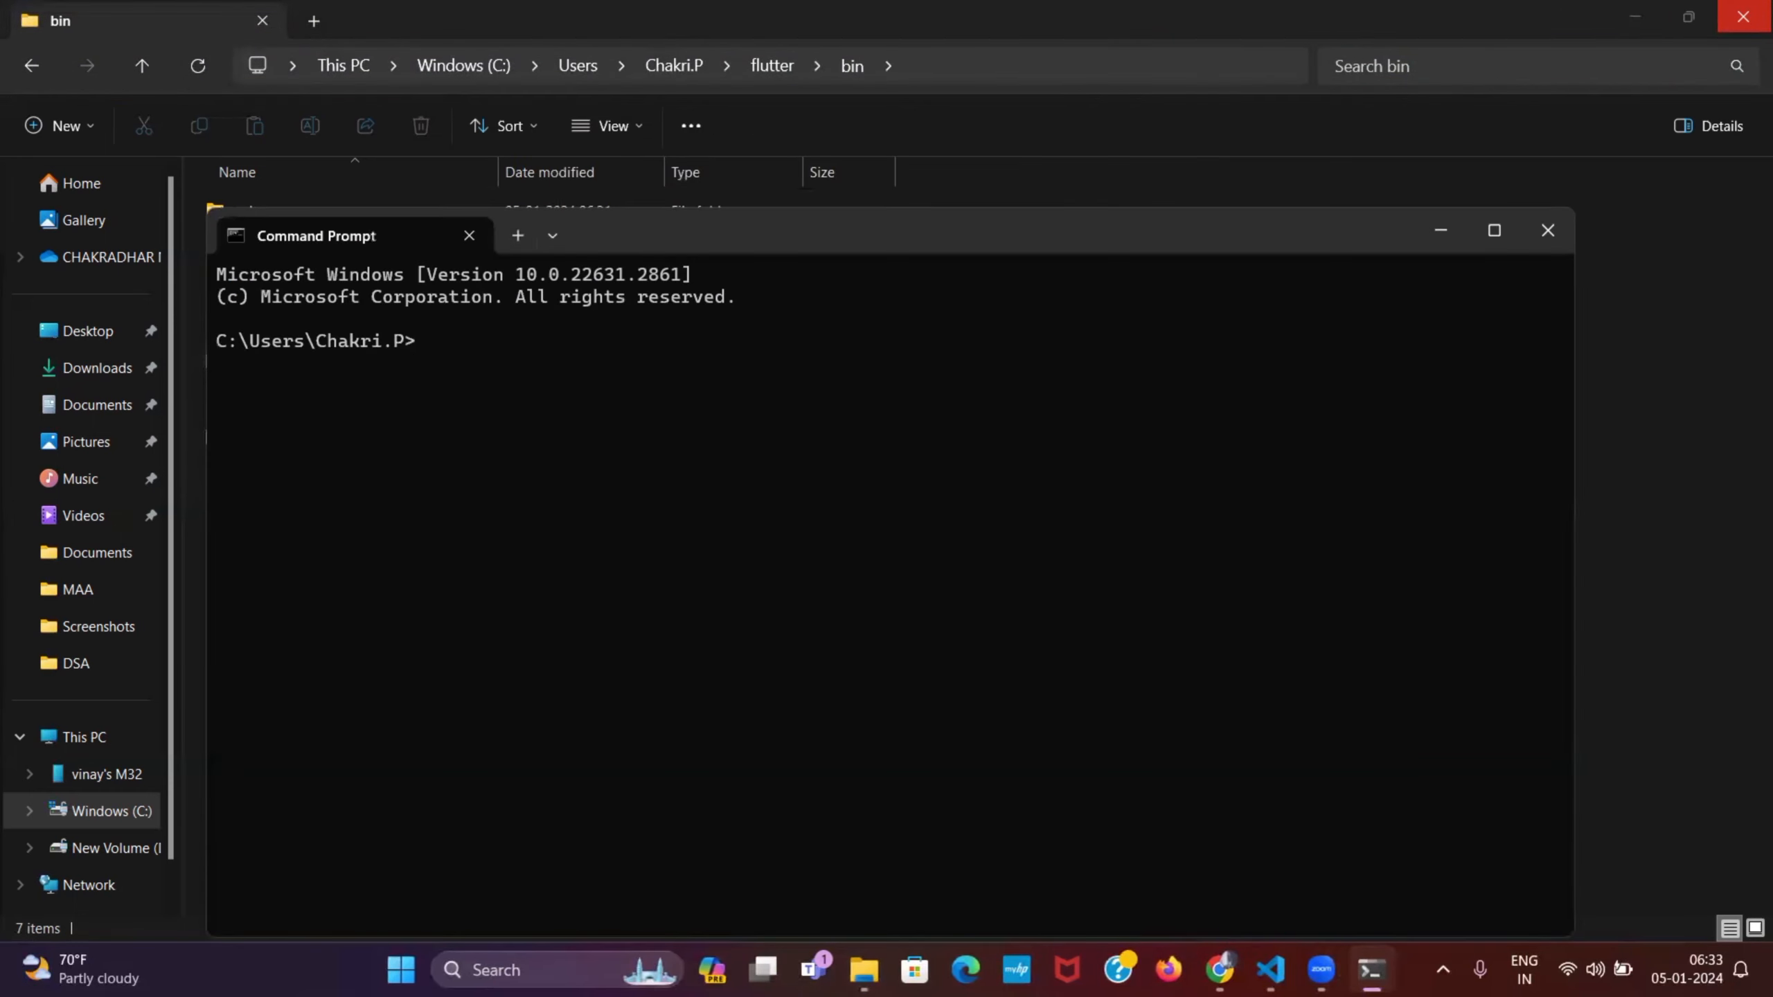
{"action": "type", "text": "flutter"}
{"action": "key", "text": "Return"}
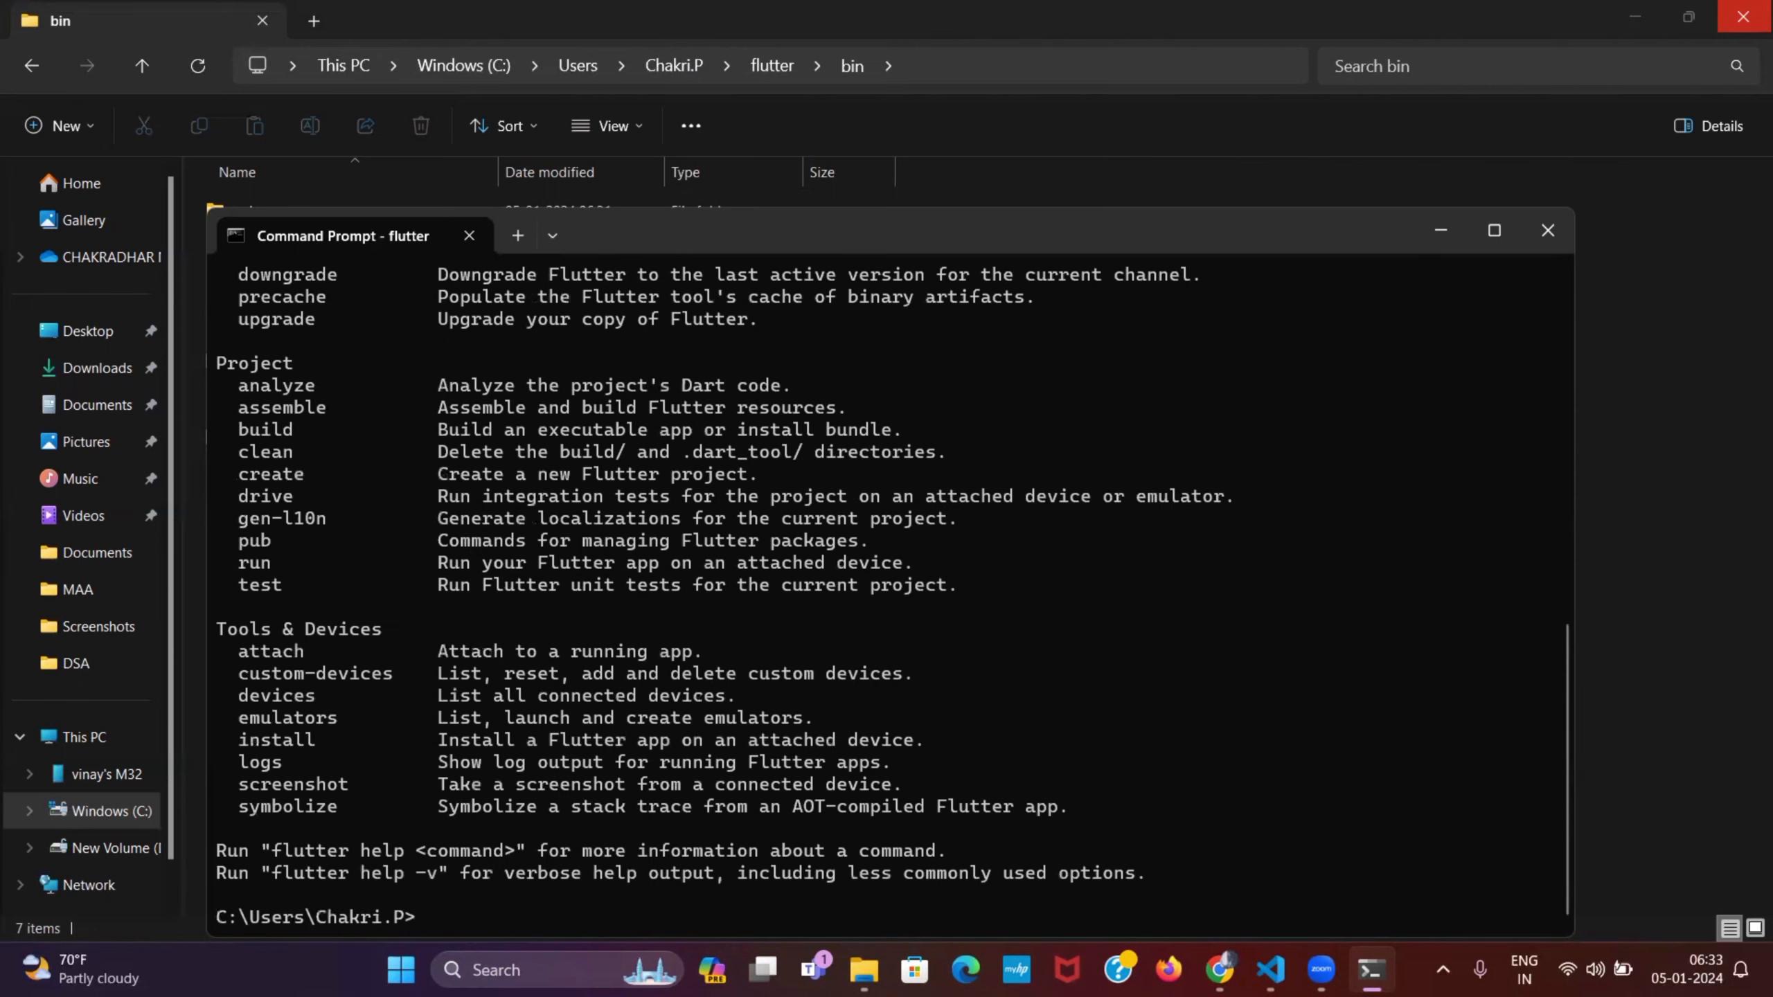
{"action": "scroll", "coordinate": [567, 724], "scroll_direction": "up", "scroll_amount": 12}
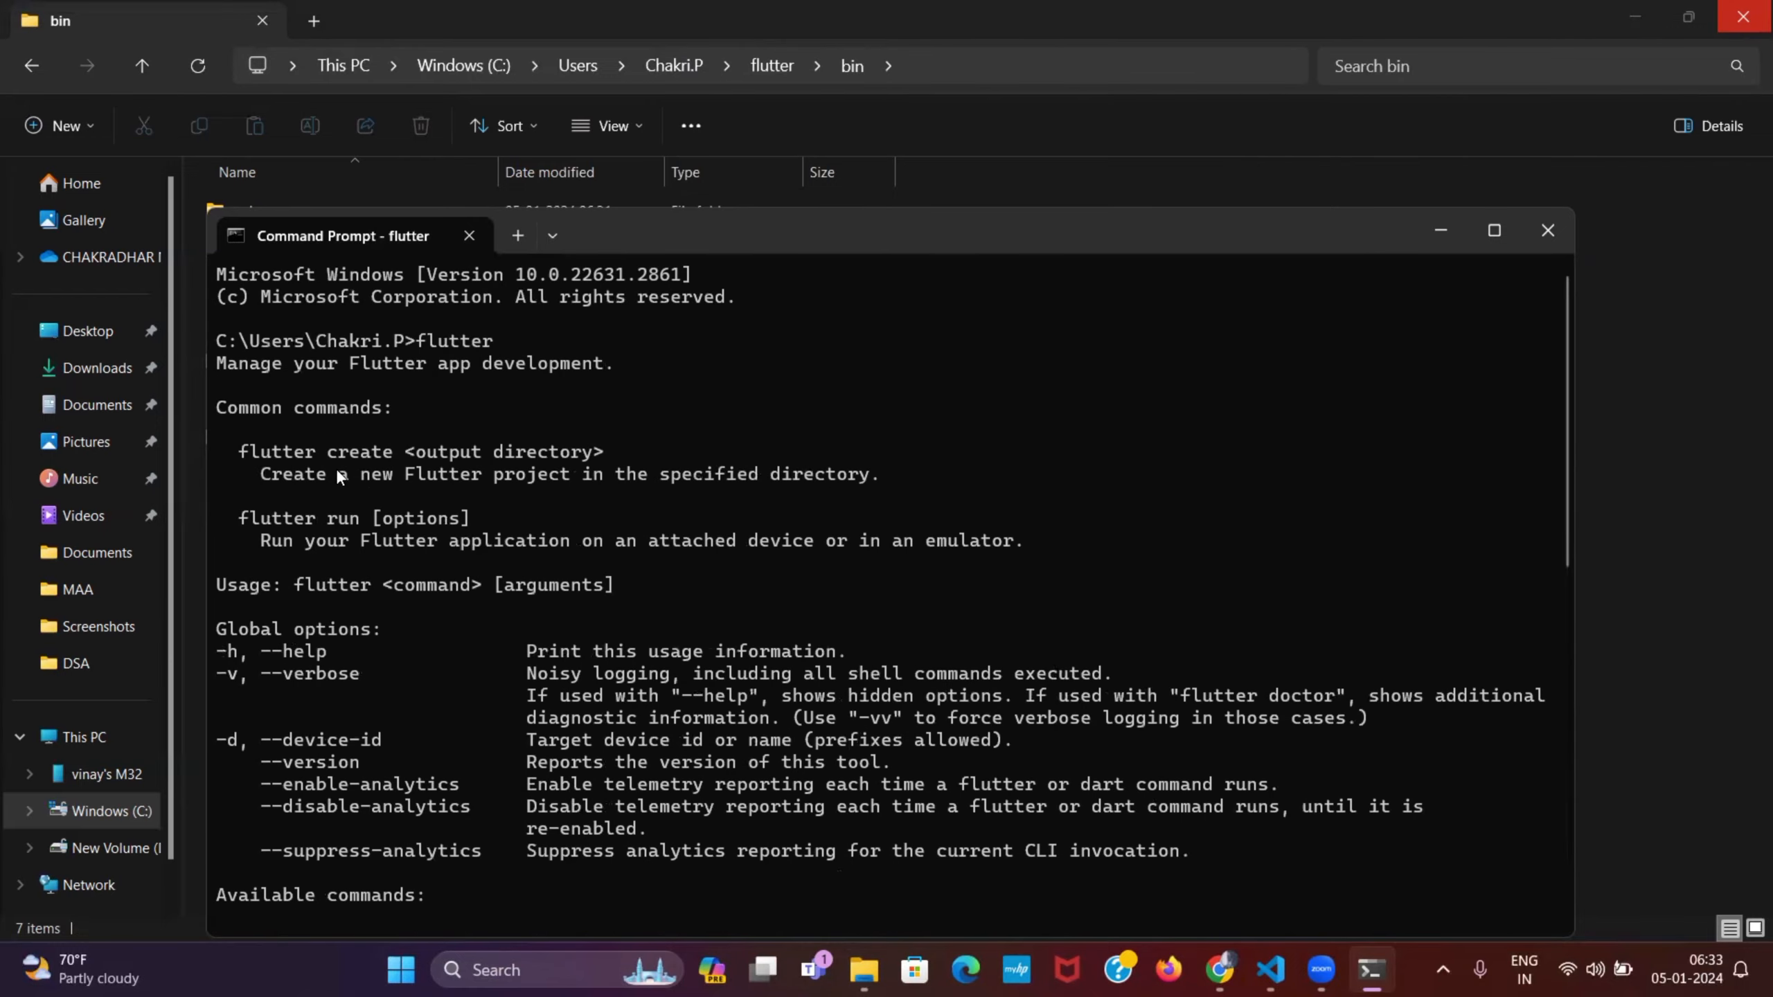
Look through the rest of the flutter command output and run flutter doctor at the prompt.
{"action": "left_click_drag", "start_coordinate": [336, 469], "coordinate": [922, 919]}
{"action": "scroll", "coordinate": [810, 768], "scroll_direction": "down", "scroll_amount": 12}
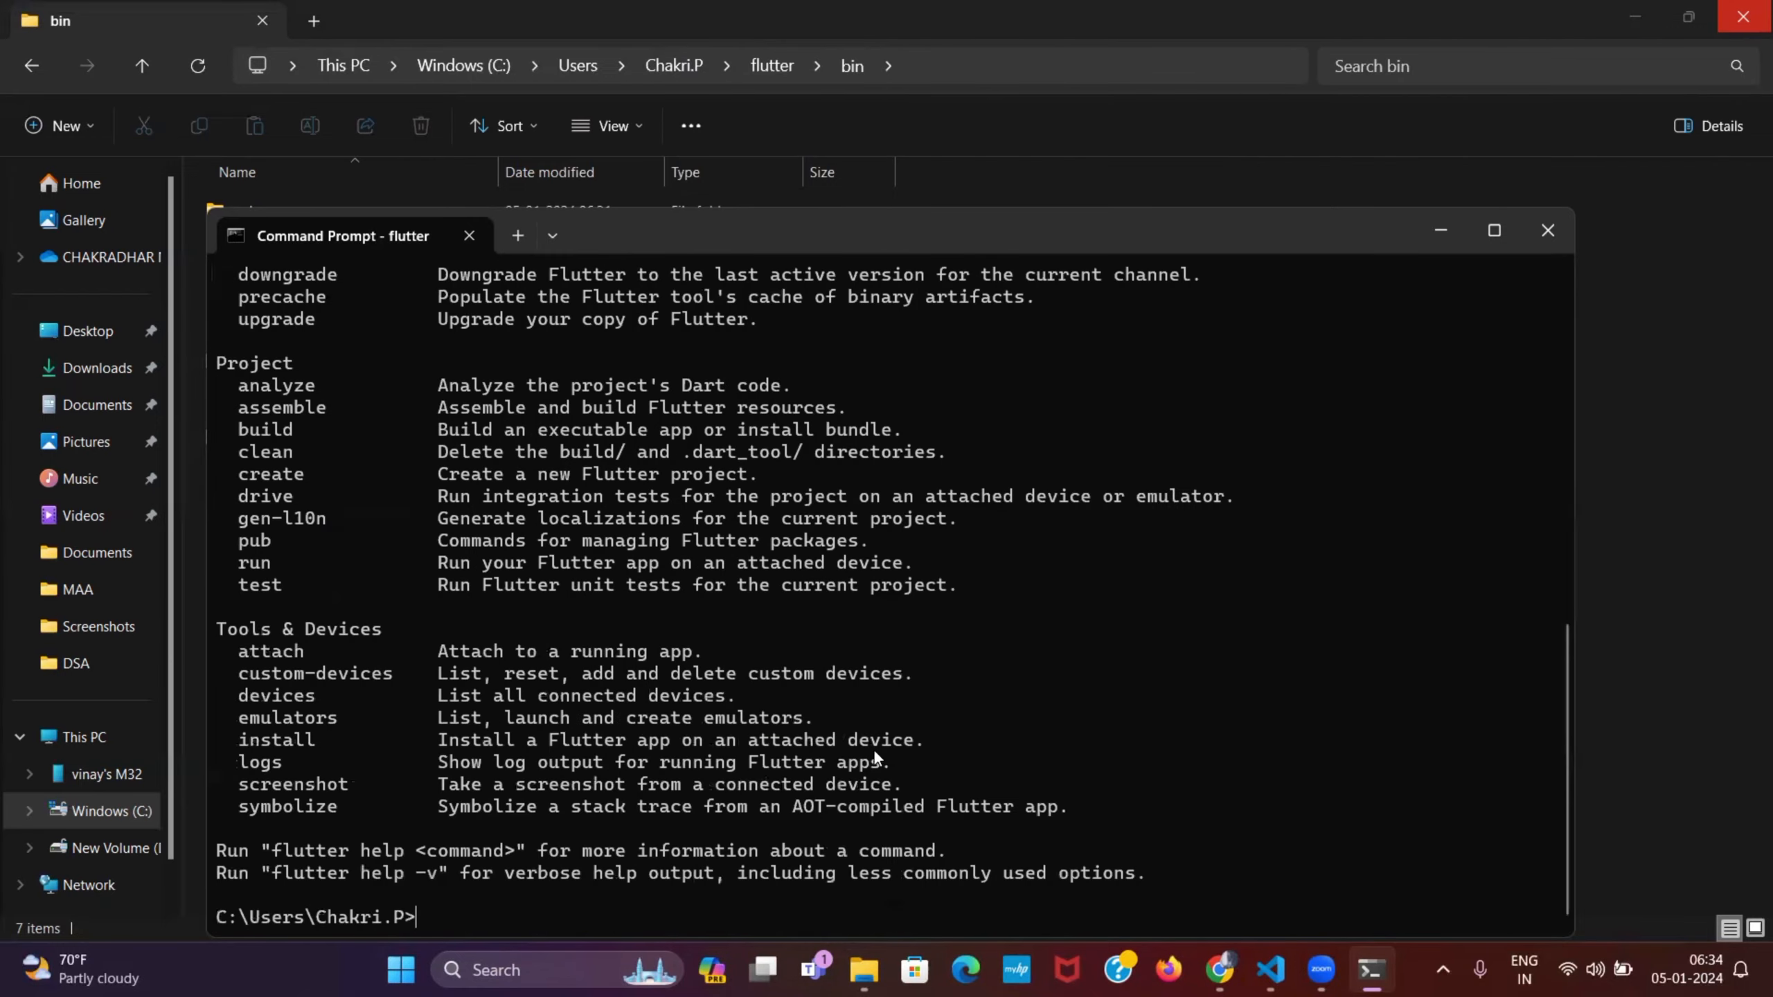
{"action": "left_click_drag", "start_coordinate": [1008, 875], "coordinate": [216, 375]}
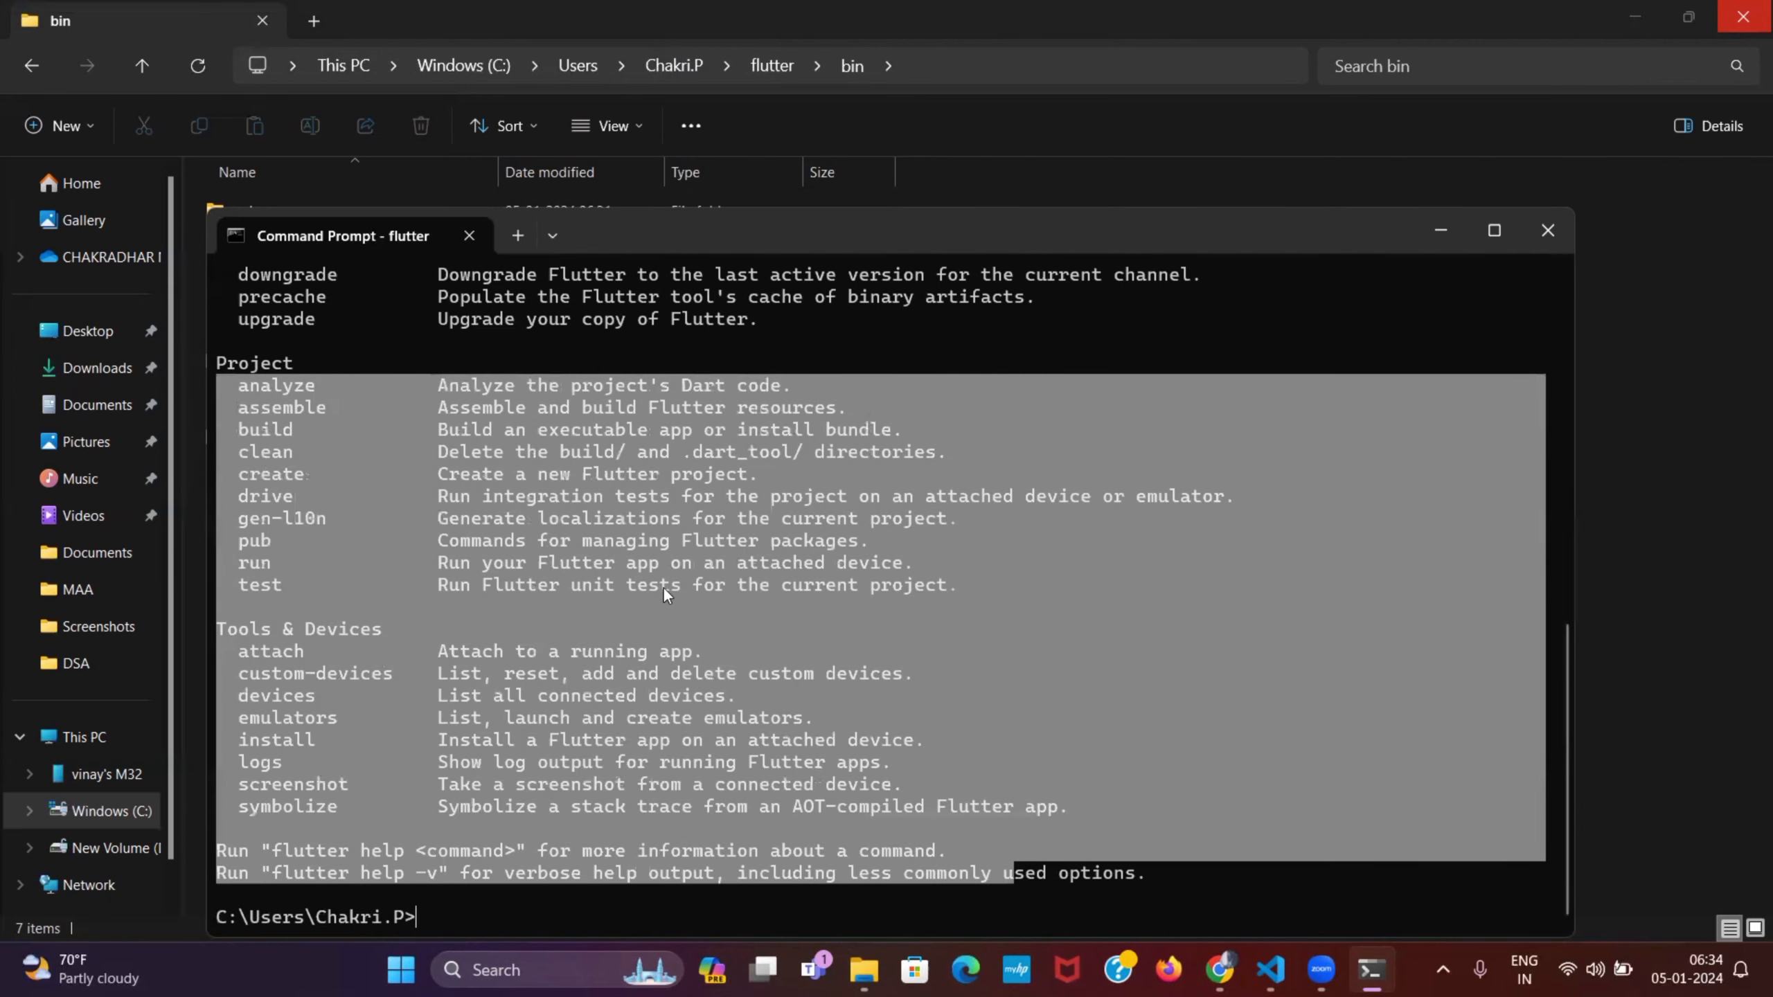
{"action": "left_click", "coordinate": [493, 916]}
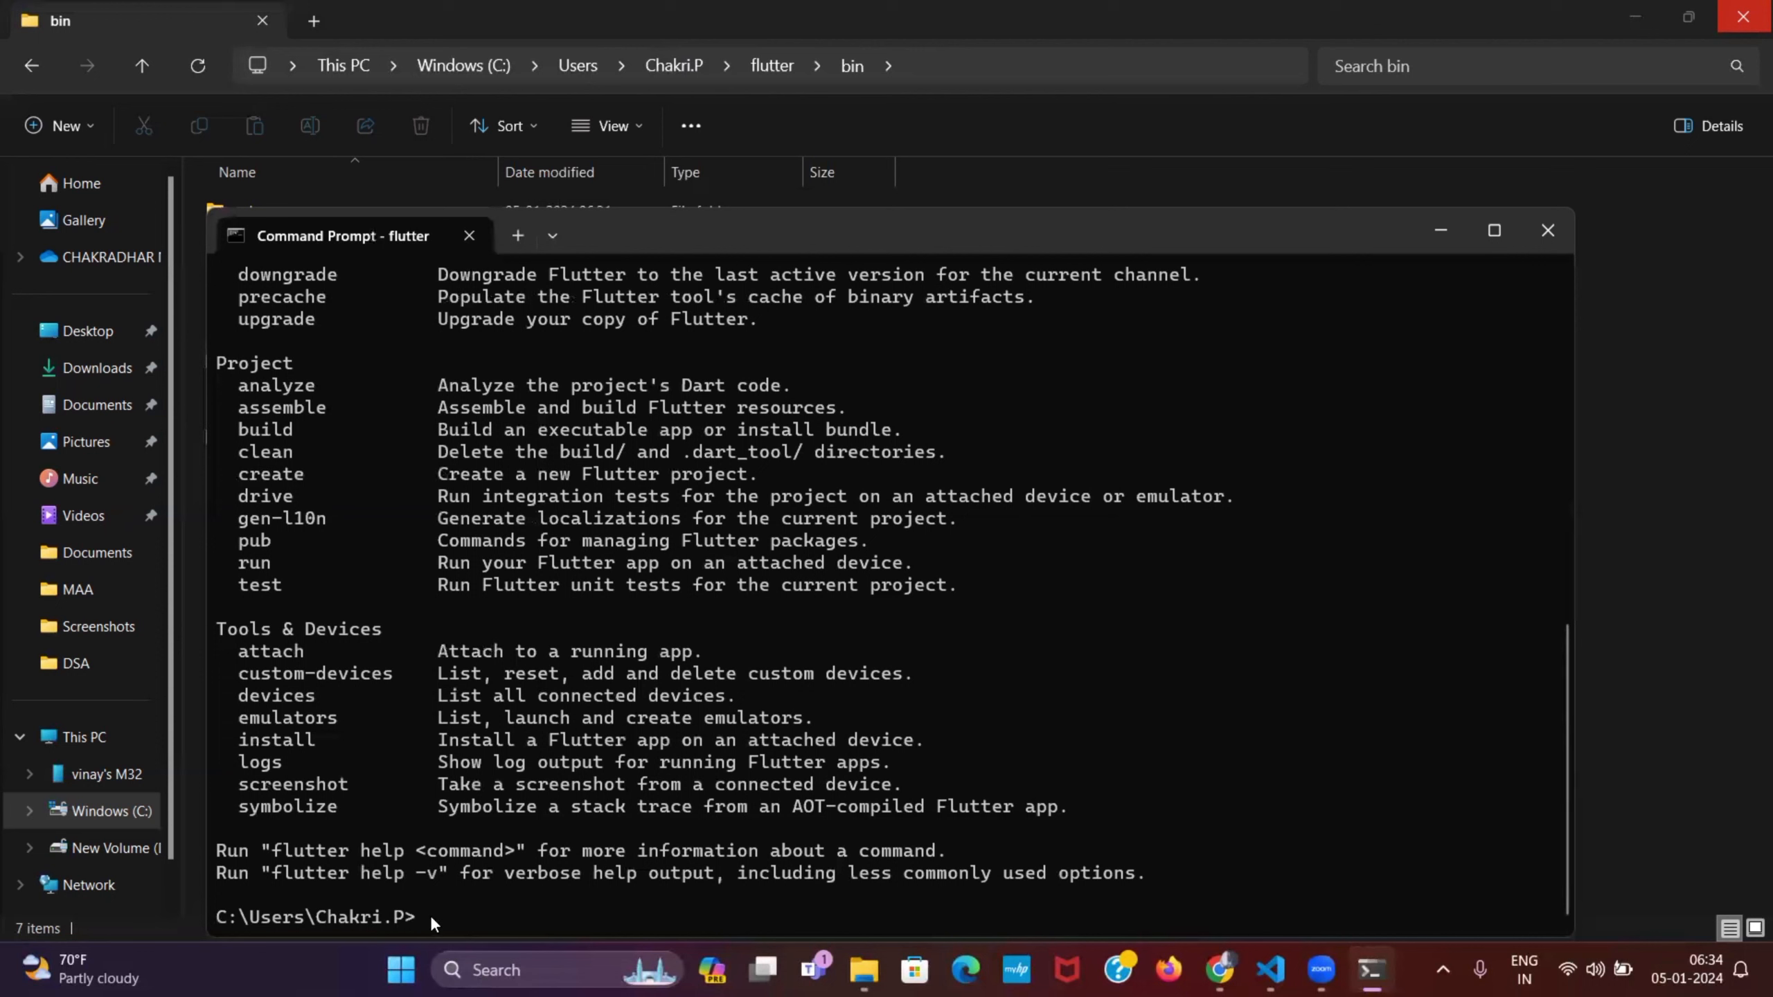
{"action": "type", "text": "flutter doctor"}
{"action": "key", "text": "Return"}
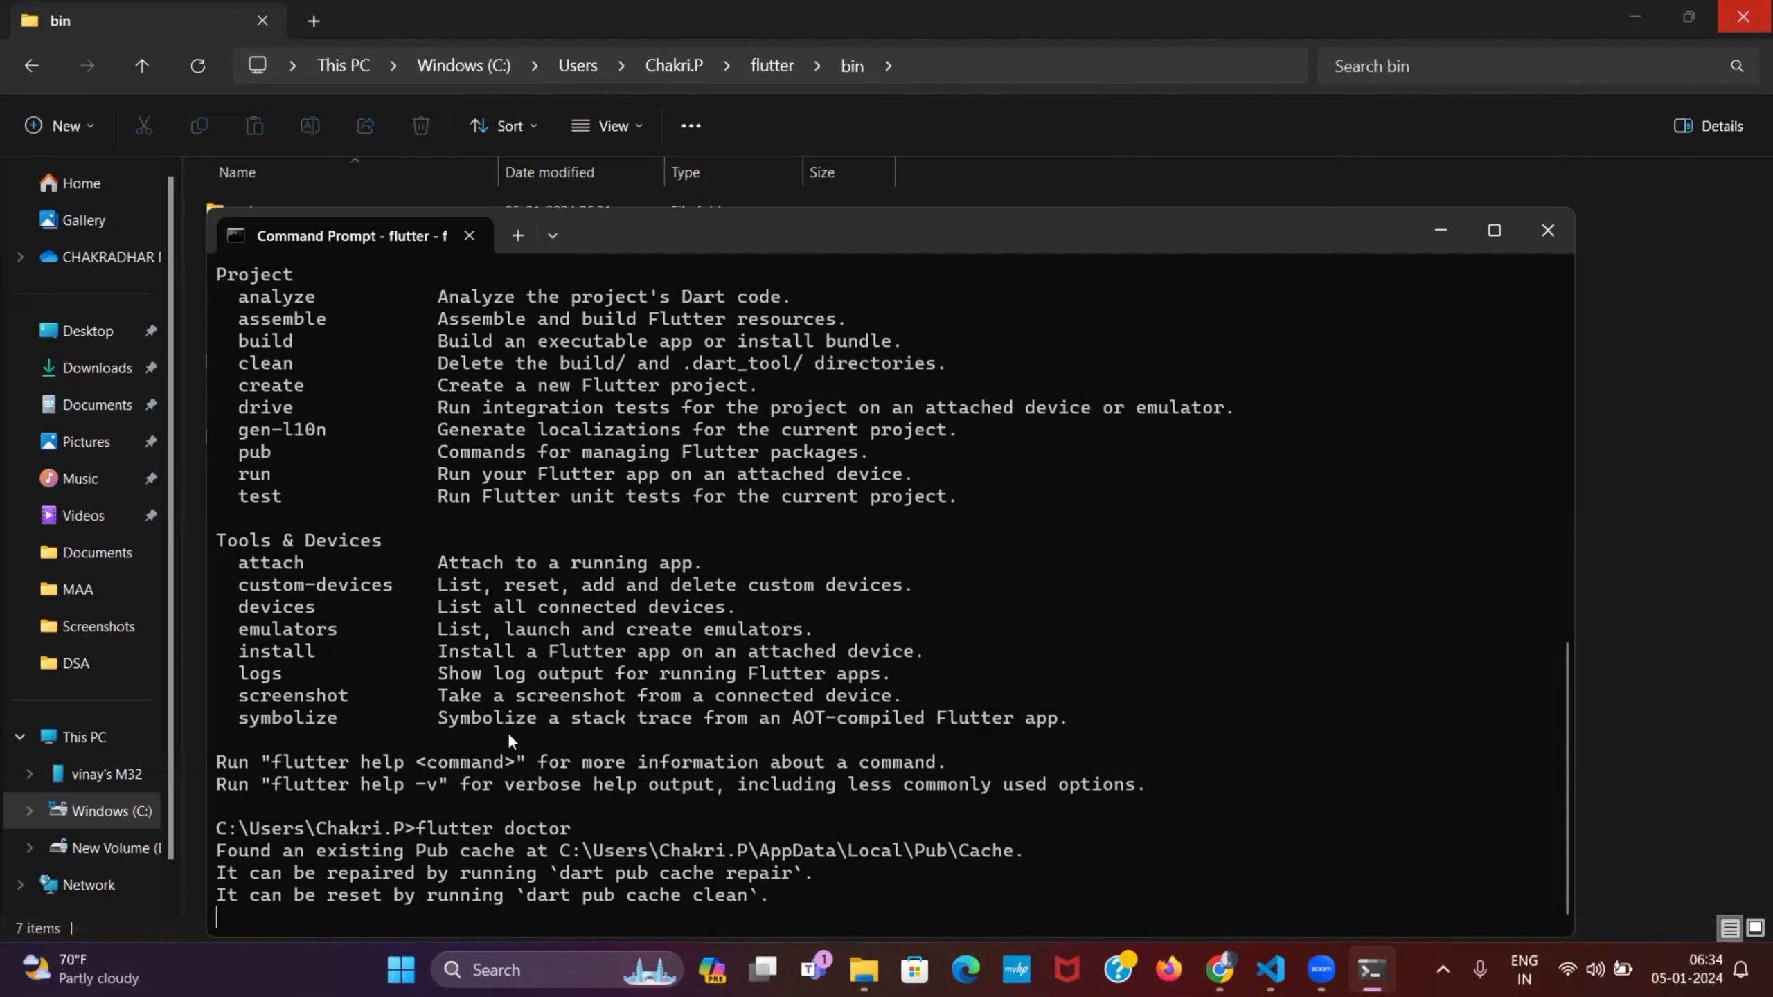
Examine the flutter doctor output, in particular the Pub cache location and the dart pub cache repair command.
{"action": "scroll", "coordinate": [507, 731], "scroll_direction": "up", "scroll_amount": 13}
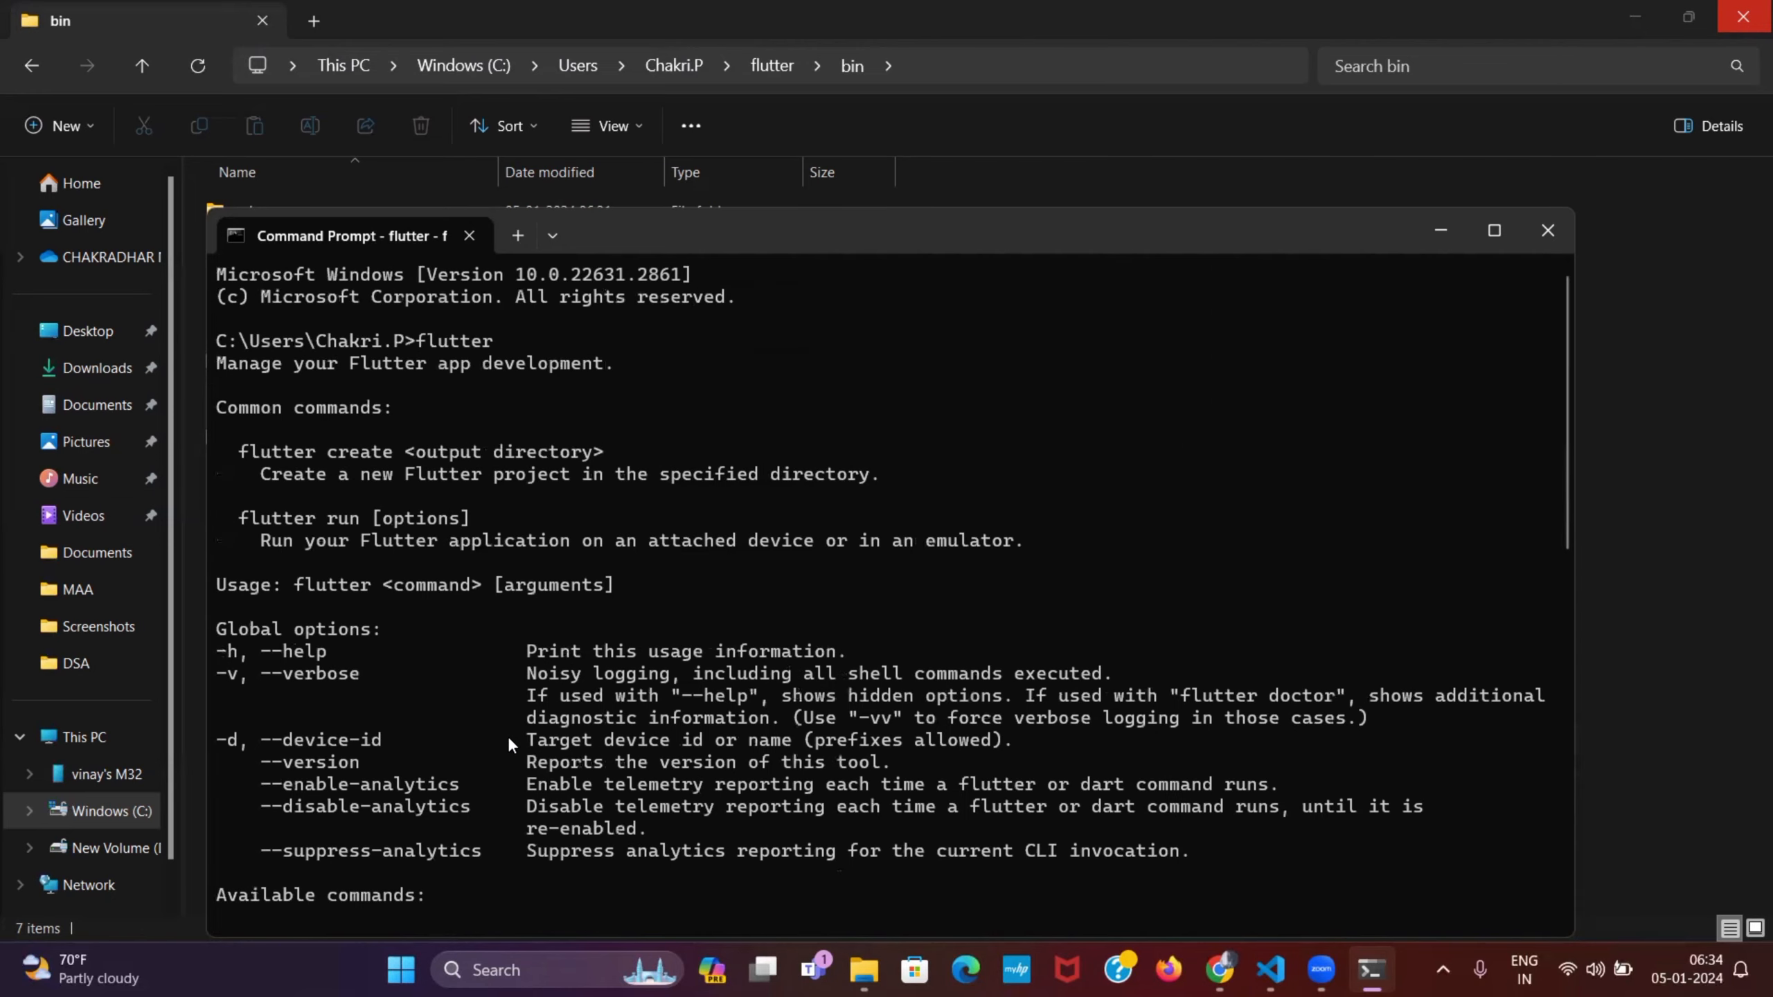
{"action": "scroll", "coordinate": [511, 741], "scroll_direction": "down", "scroll_amount": 13}
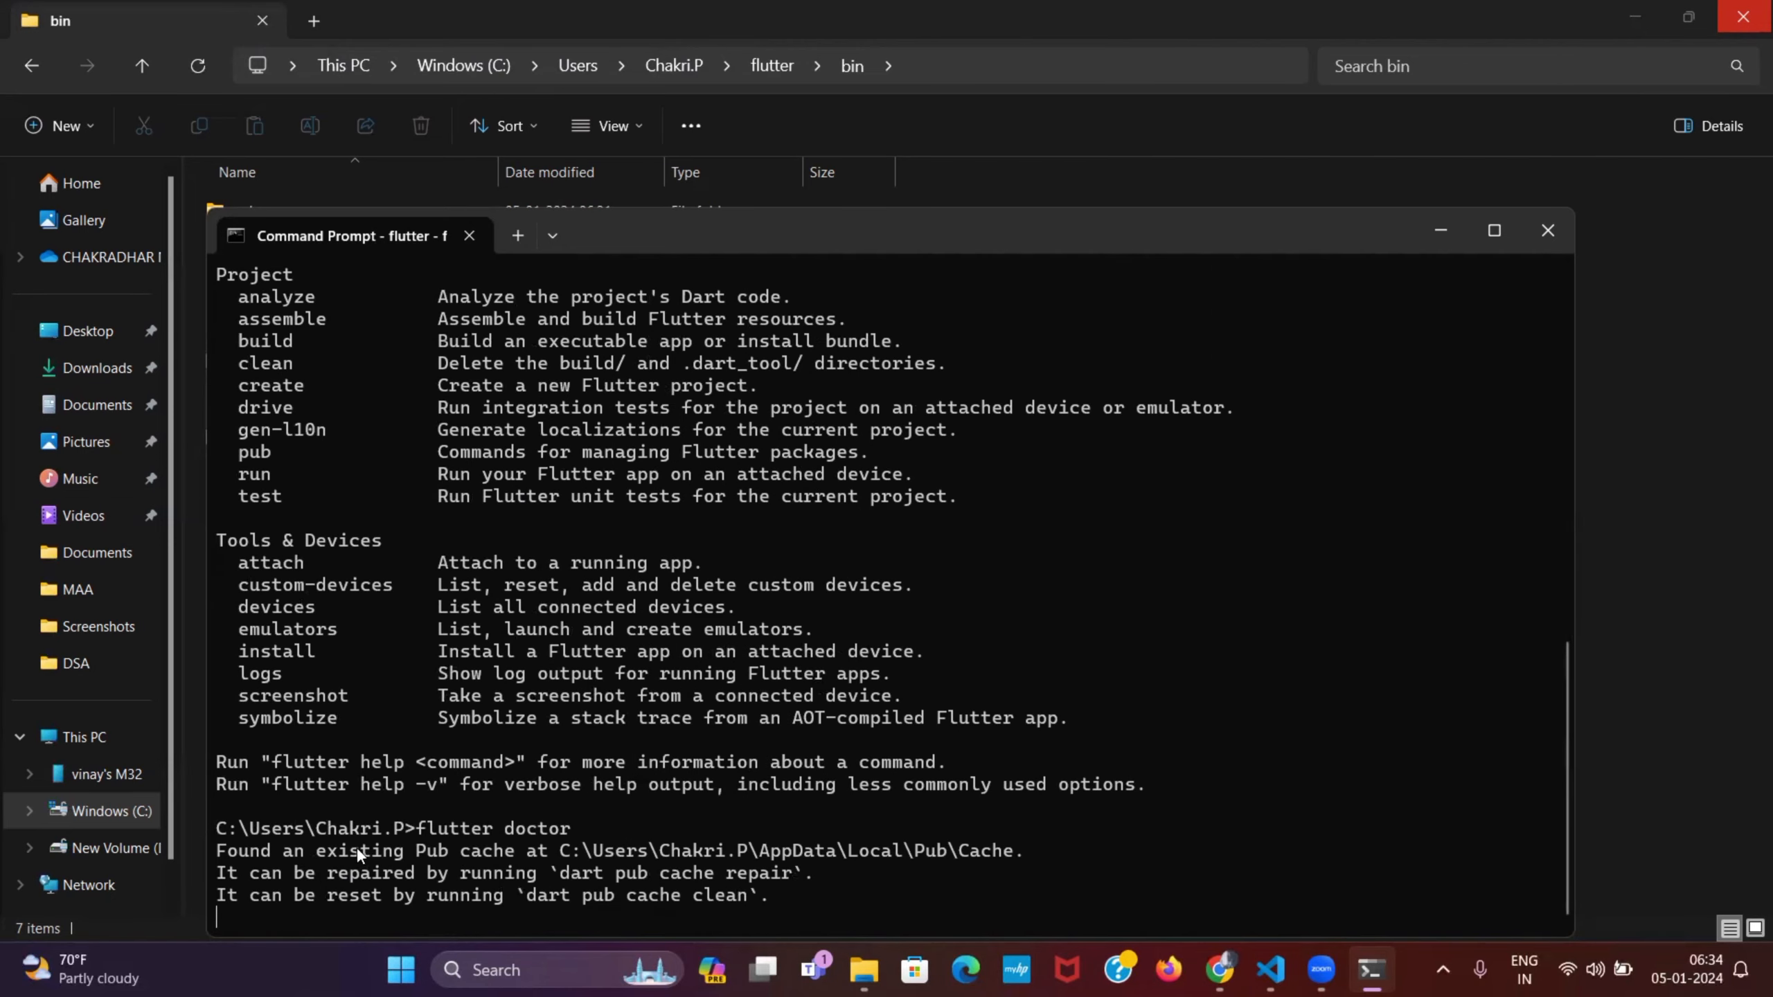
{"action": "left_click_drag", "start_coordinate": [358, 849], "coordinate": [1048, 831]}
{"action": "left_click", "coordinate": [890, 855]}
{"action": "left_click_drag", "start_coordinate": [917, 853], "coordinate": [758, 864]}
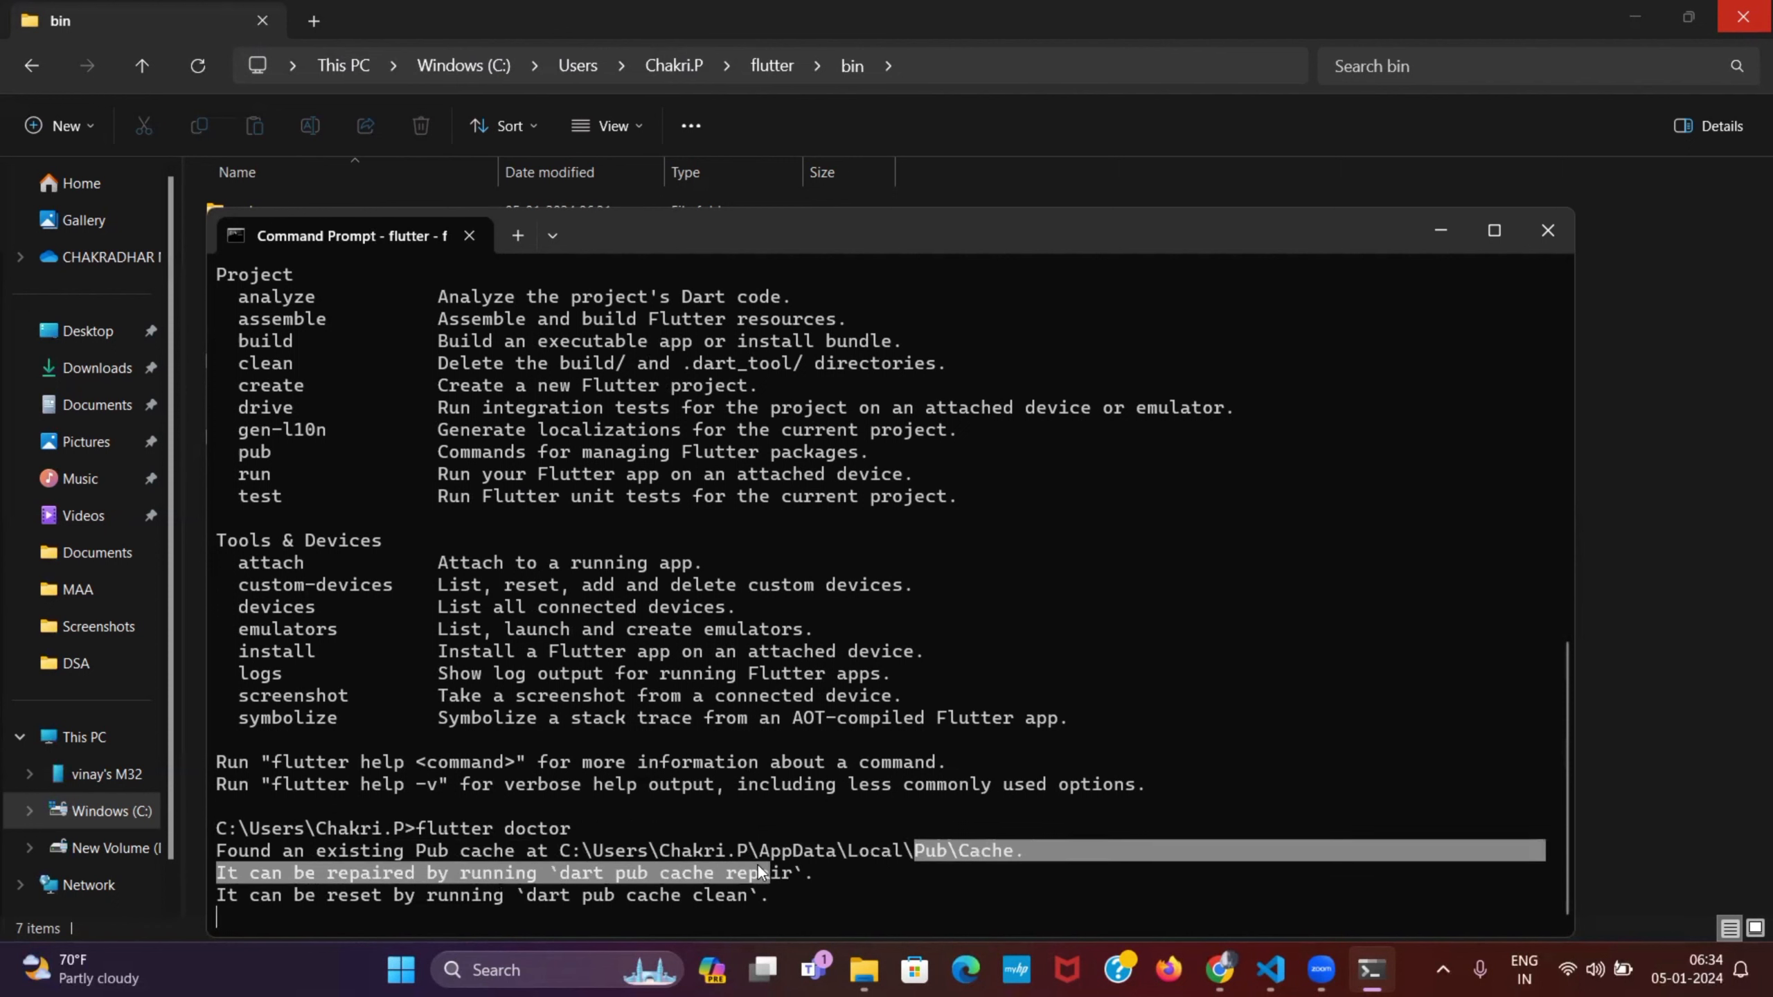
{"action": "left_click", "coordinate": [808, 863]}
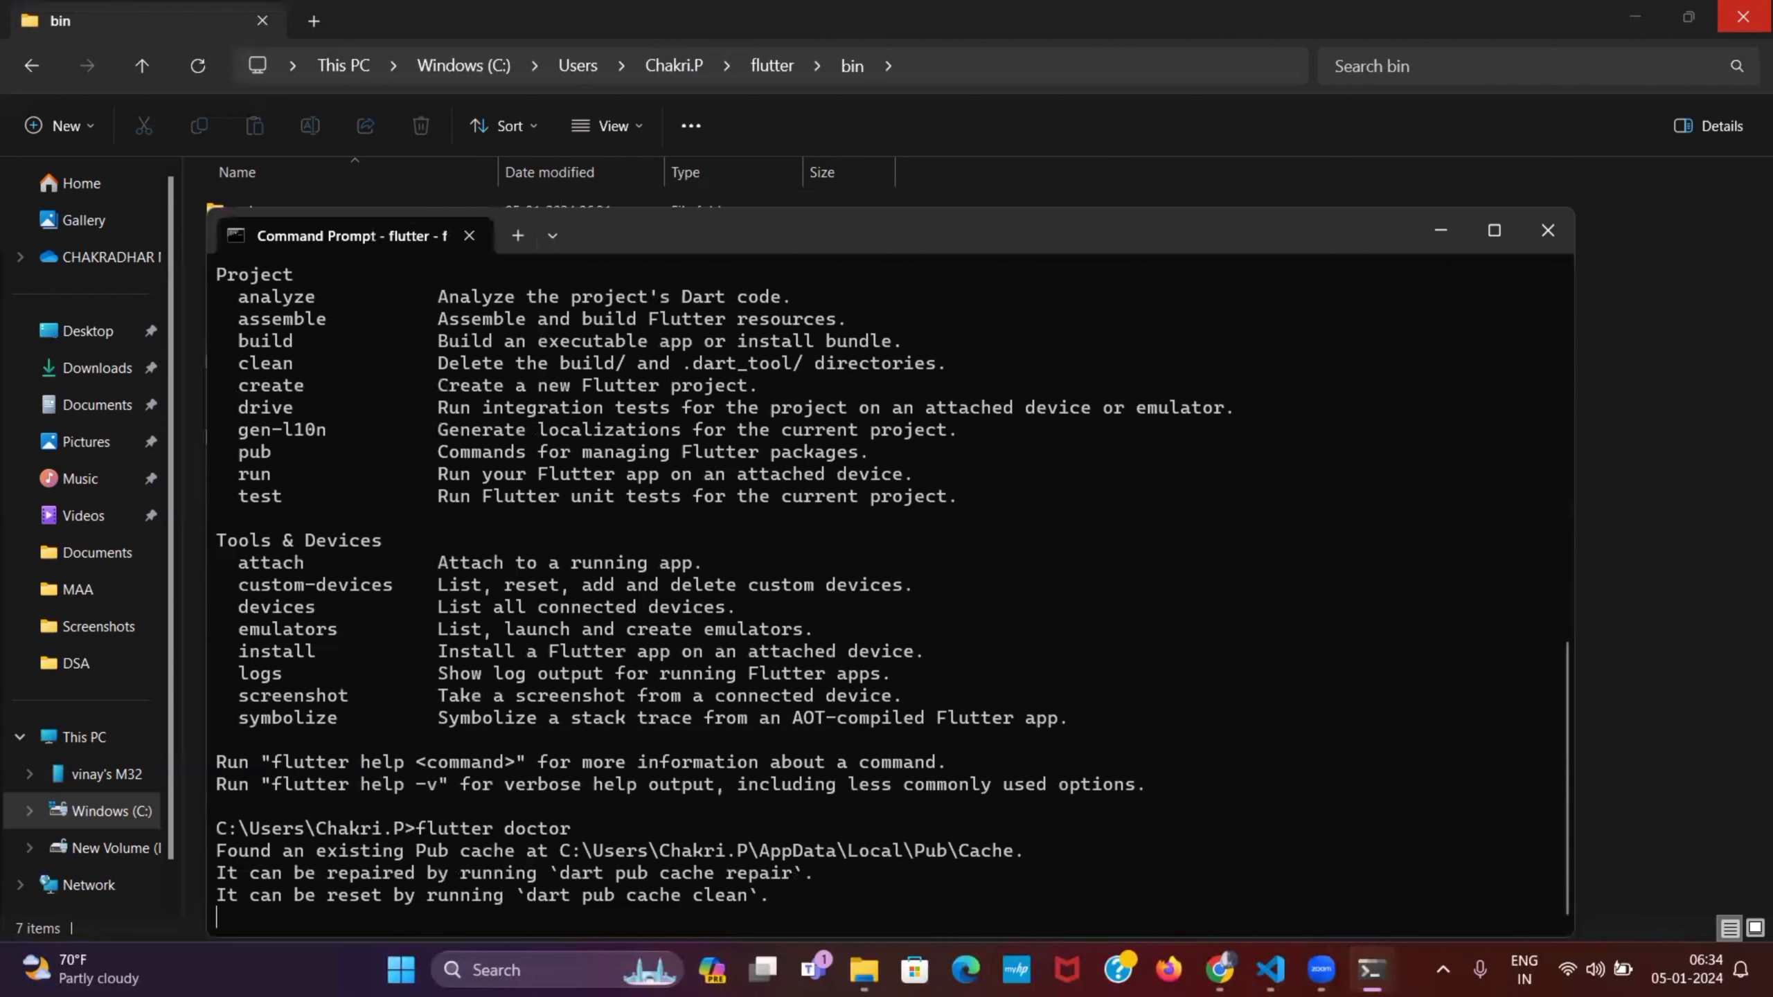
{"action": "left_click", "coordinate": [4, 934]}
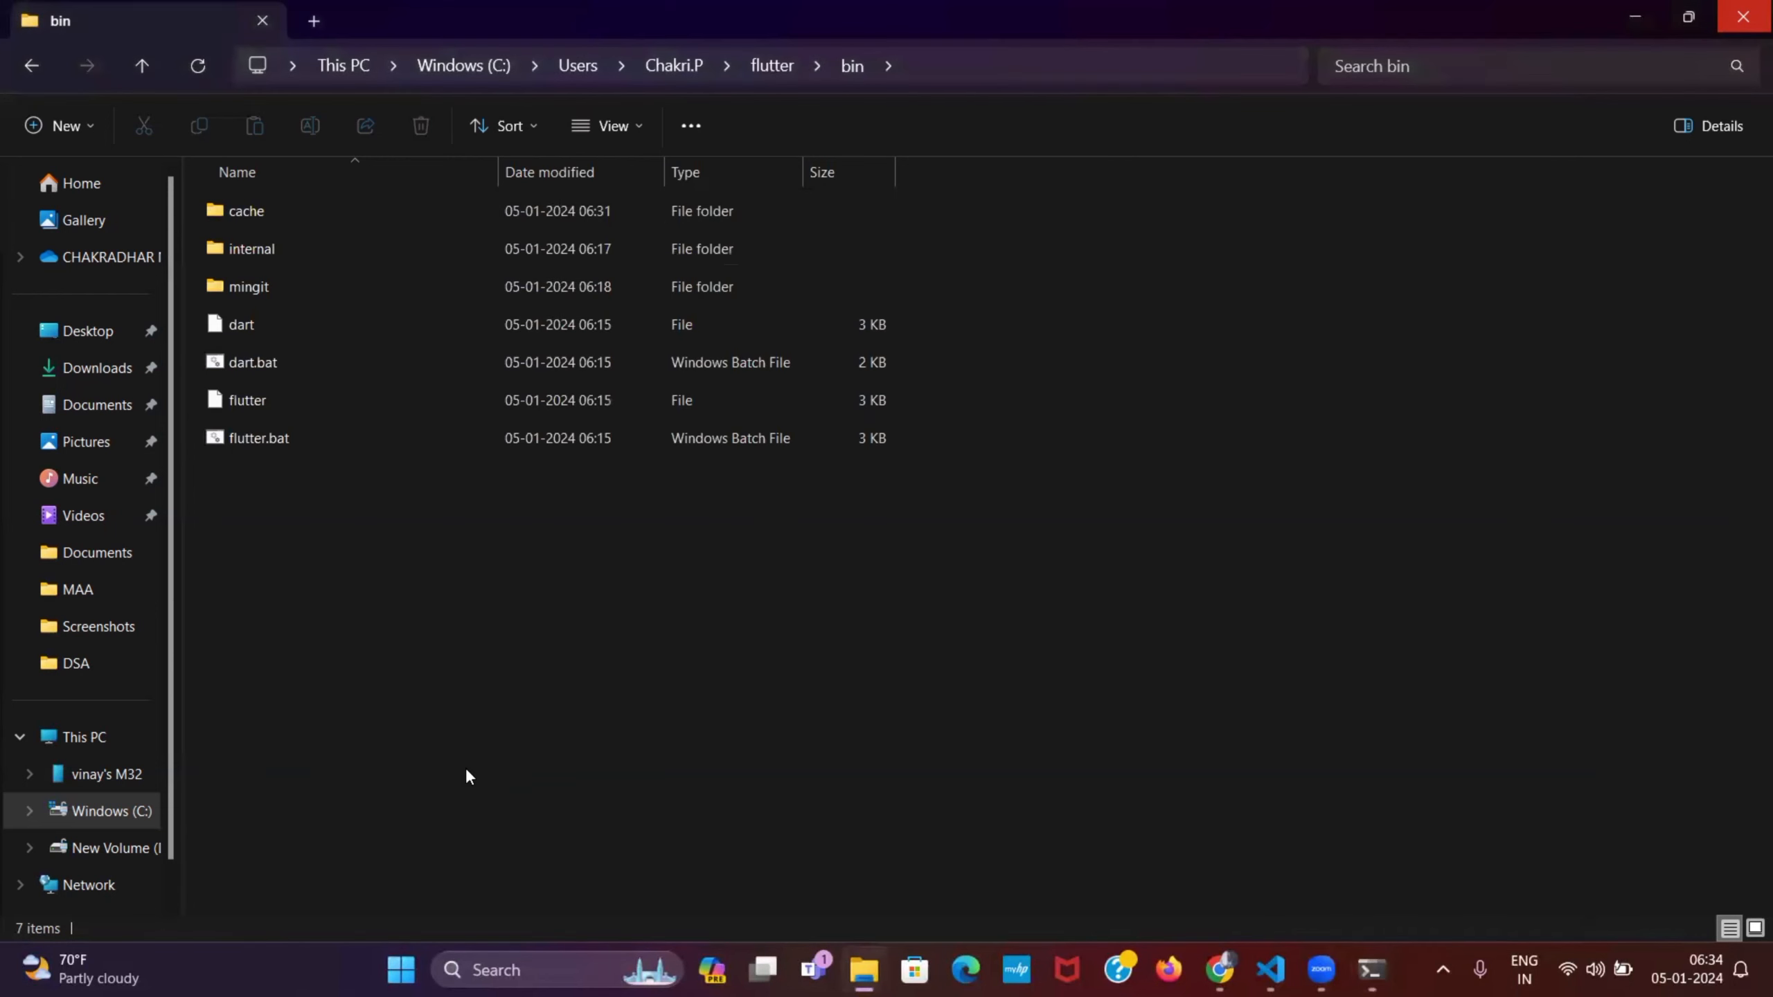
{"action": "left_click", "coordinate": [1371, 969]}
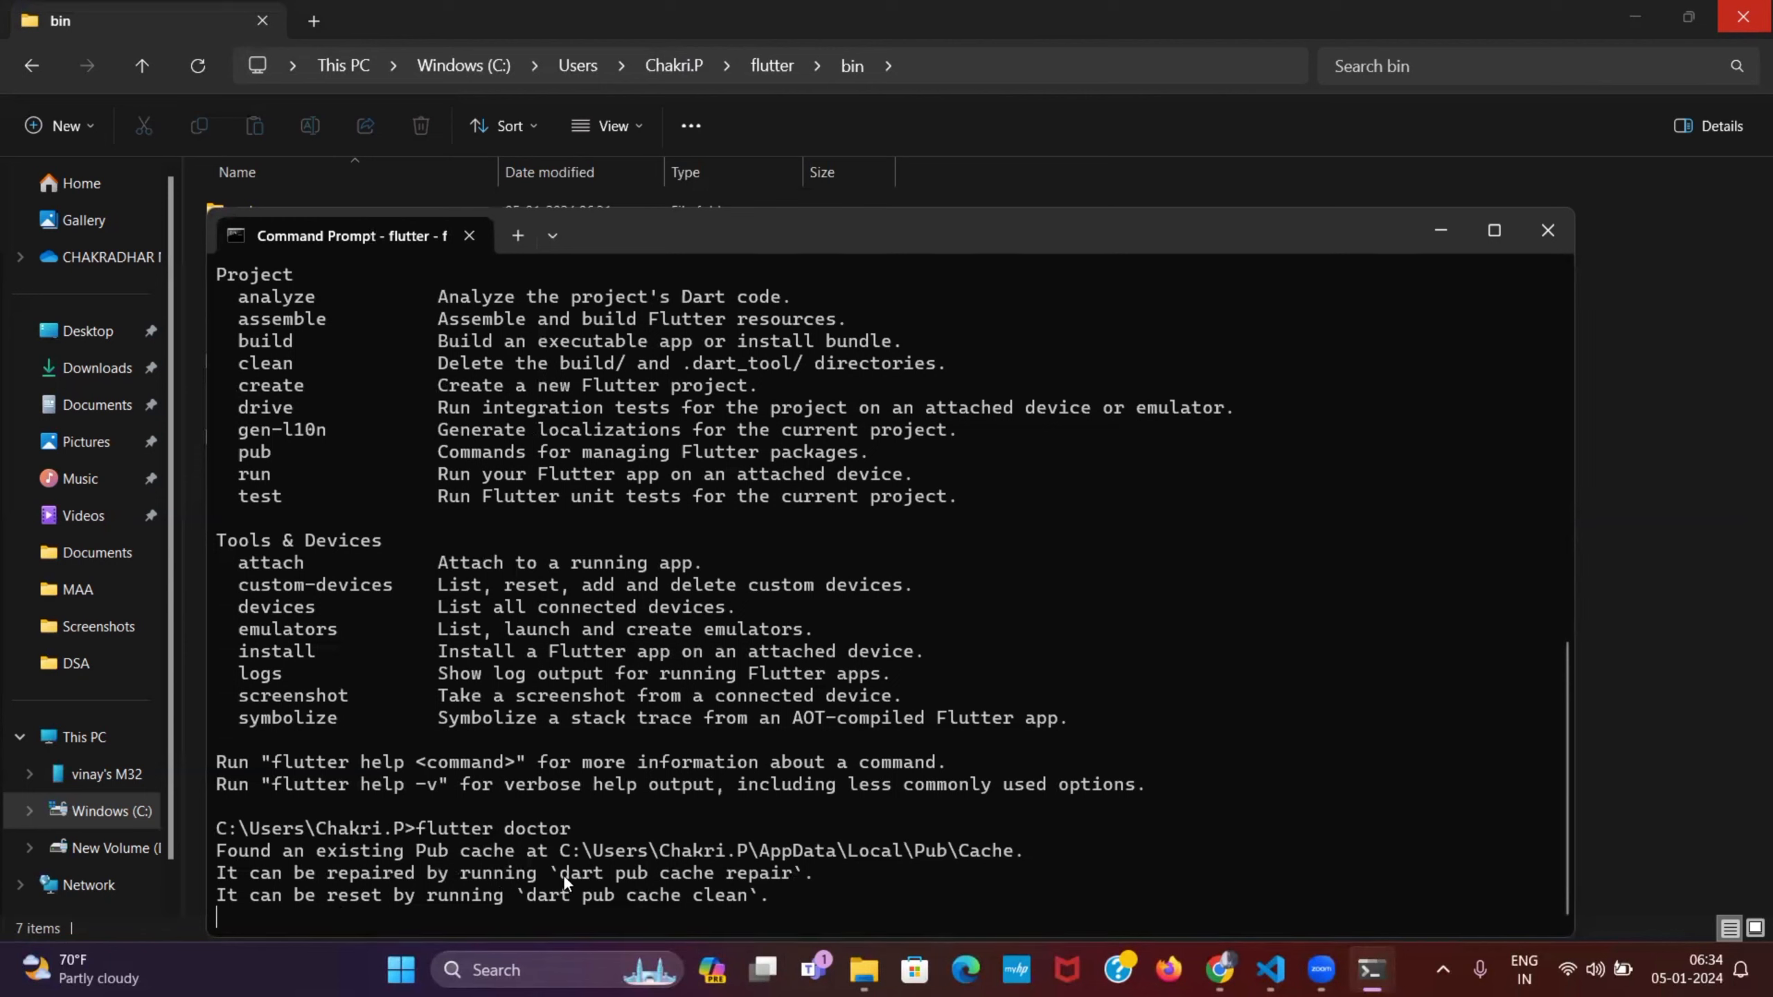
{"action": "left_click_drag", "start_coordinate": [562, 874], "coordinate": [789, 879]}
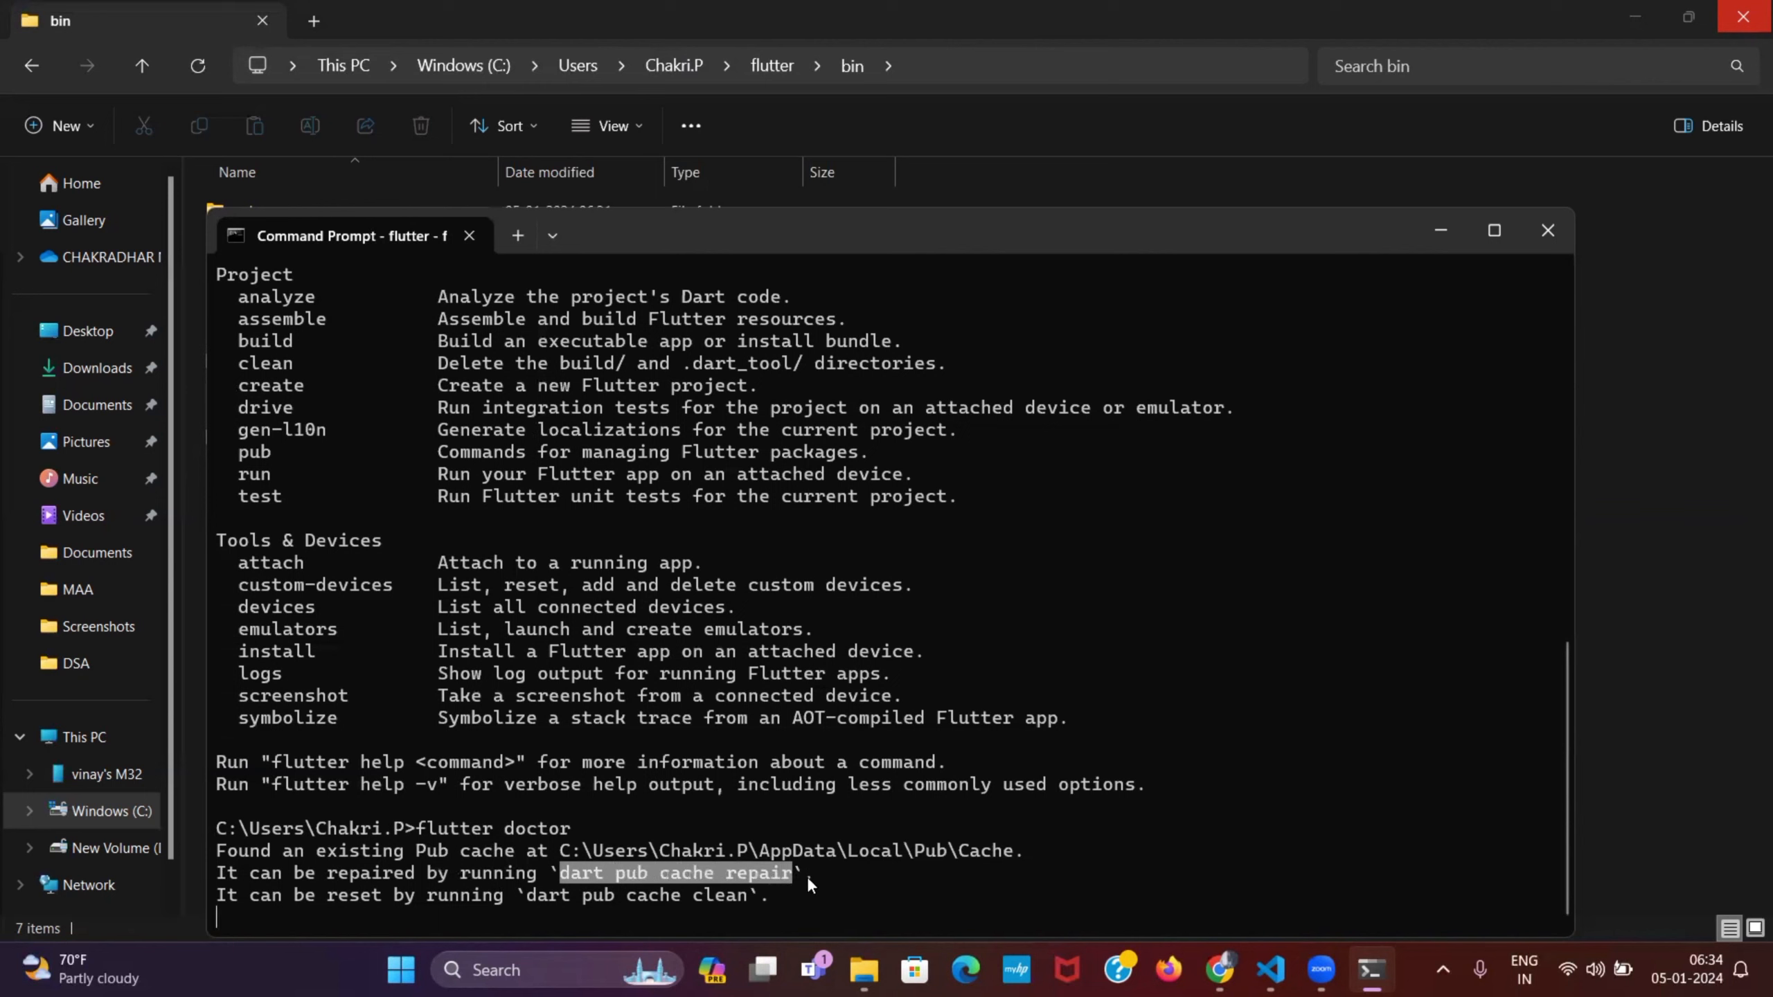
{"action": "left_click", "coordinate": [807, 878]}
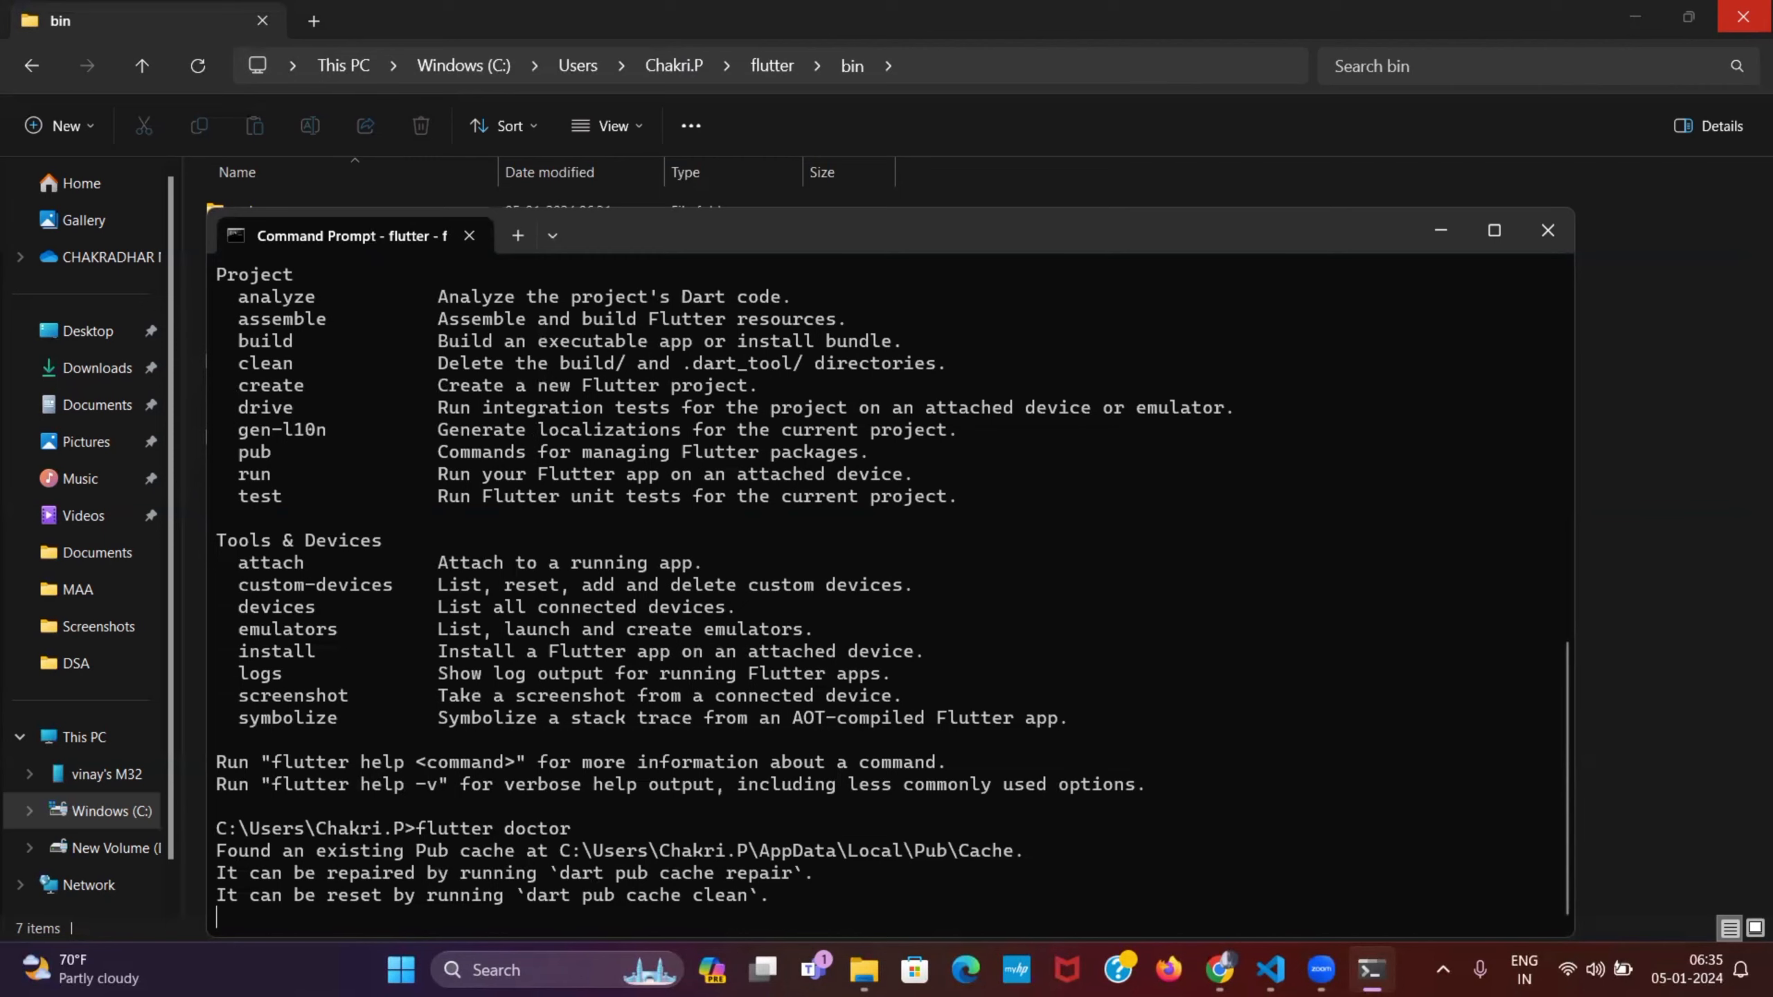
Stop the running flutter doctor check and replace its Command Prompt window with a fresh one.
{"action": "key", "text": "ctrl+c"}
{"action": "left_click", "coordinate": [1546, 230]}
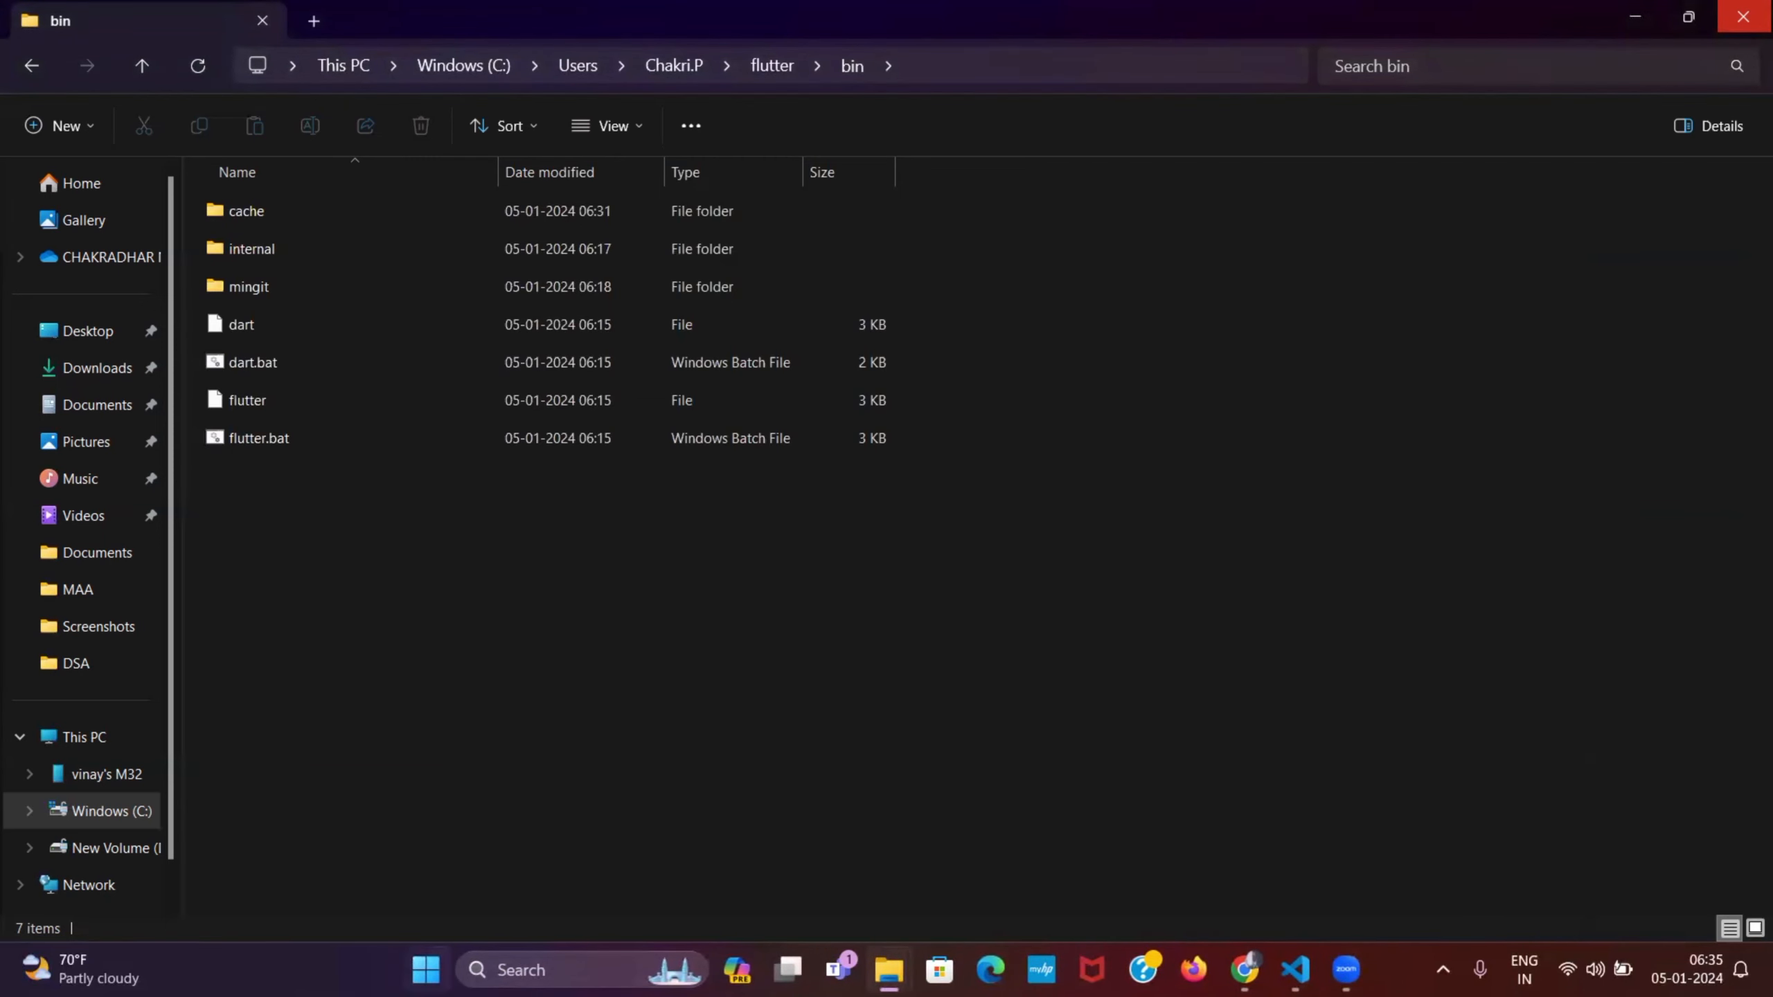
{"action": "left_click", "coordinate": [551, 966]}
{"action": "type", "text": "cmd"}
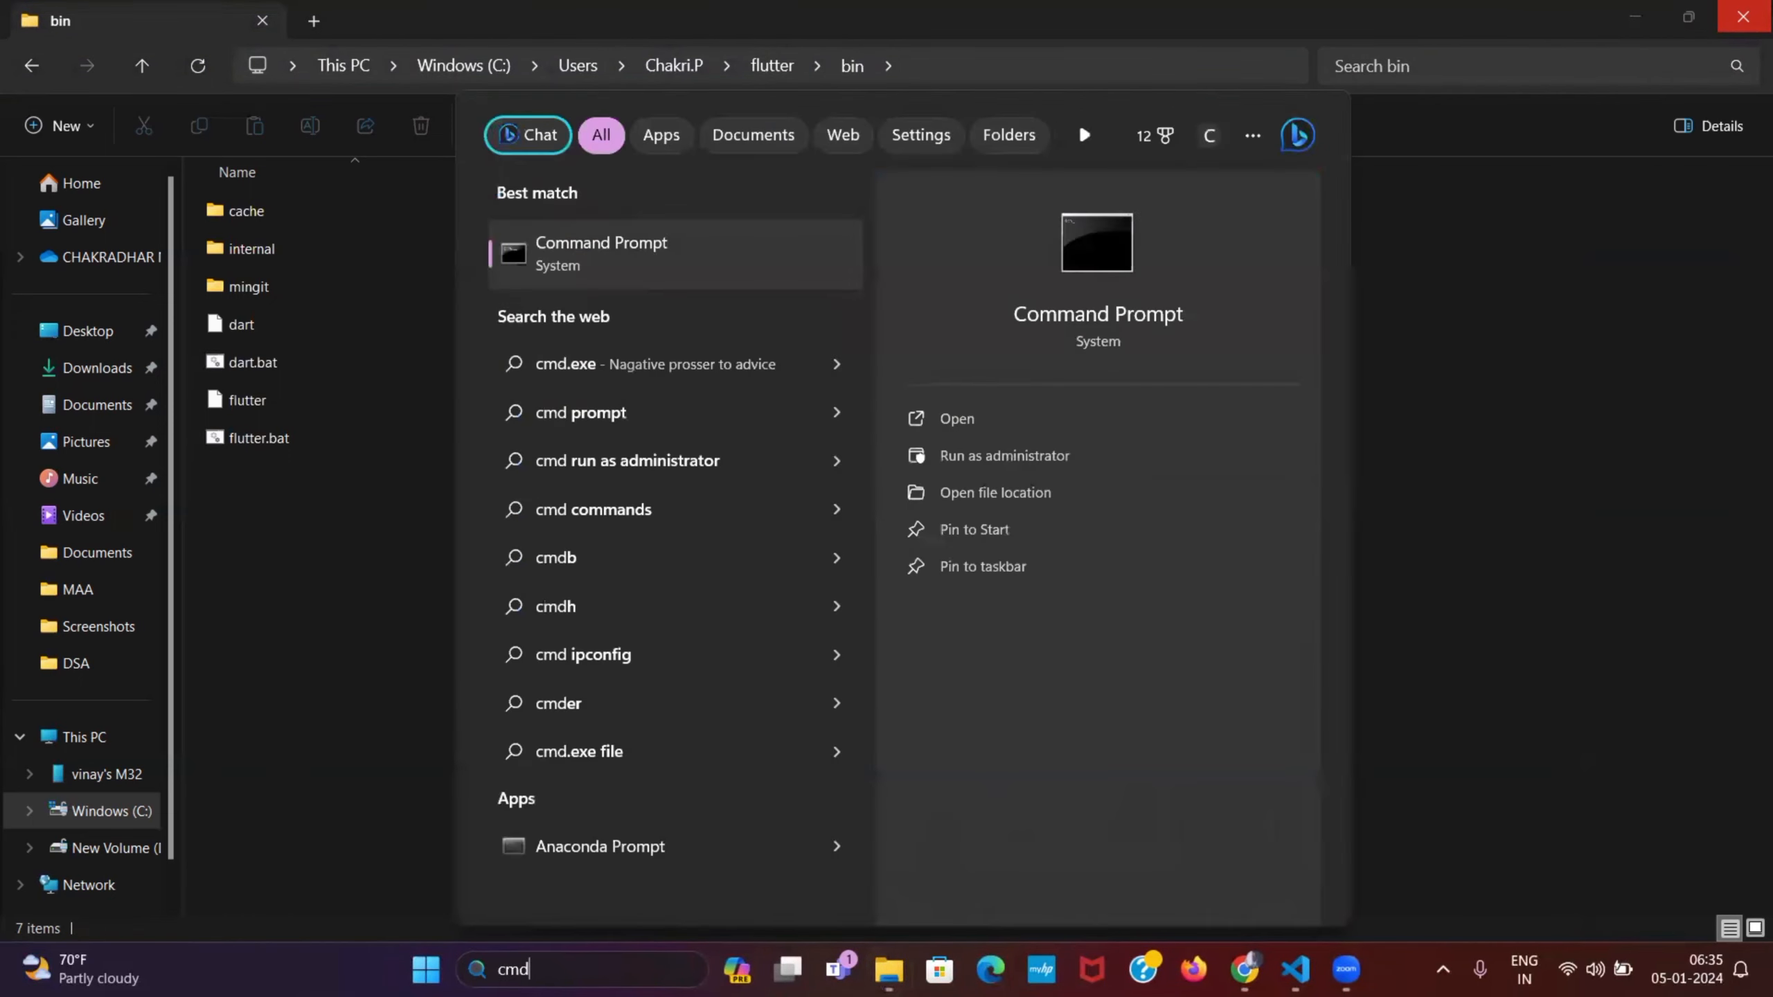
{"action": "key", "text": "Return"}
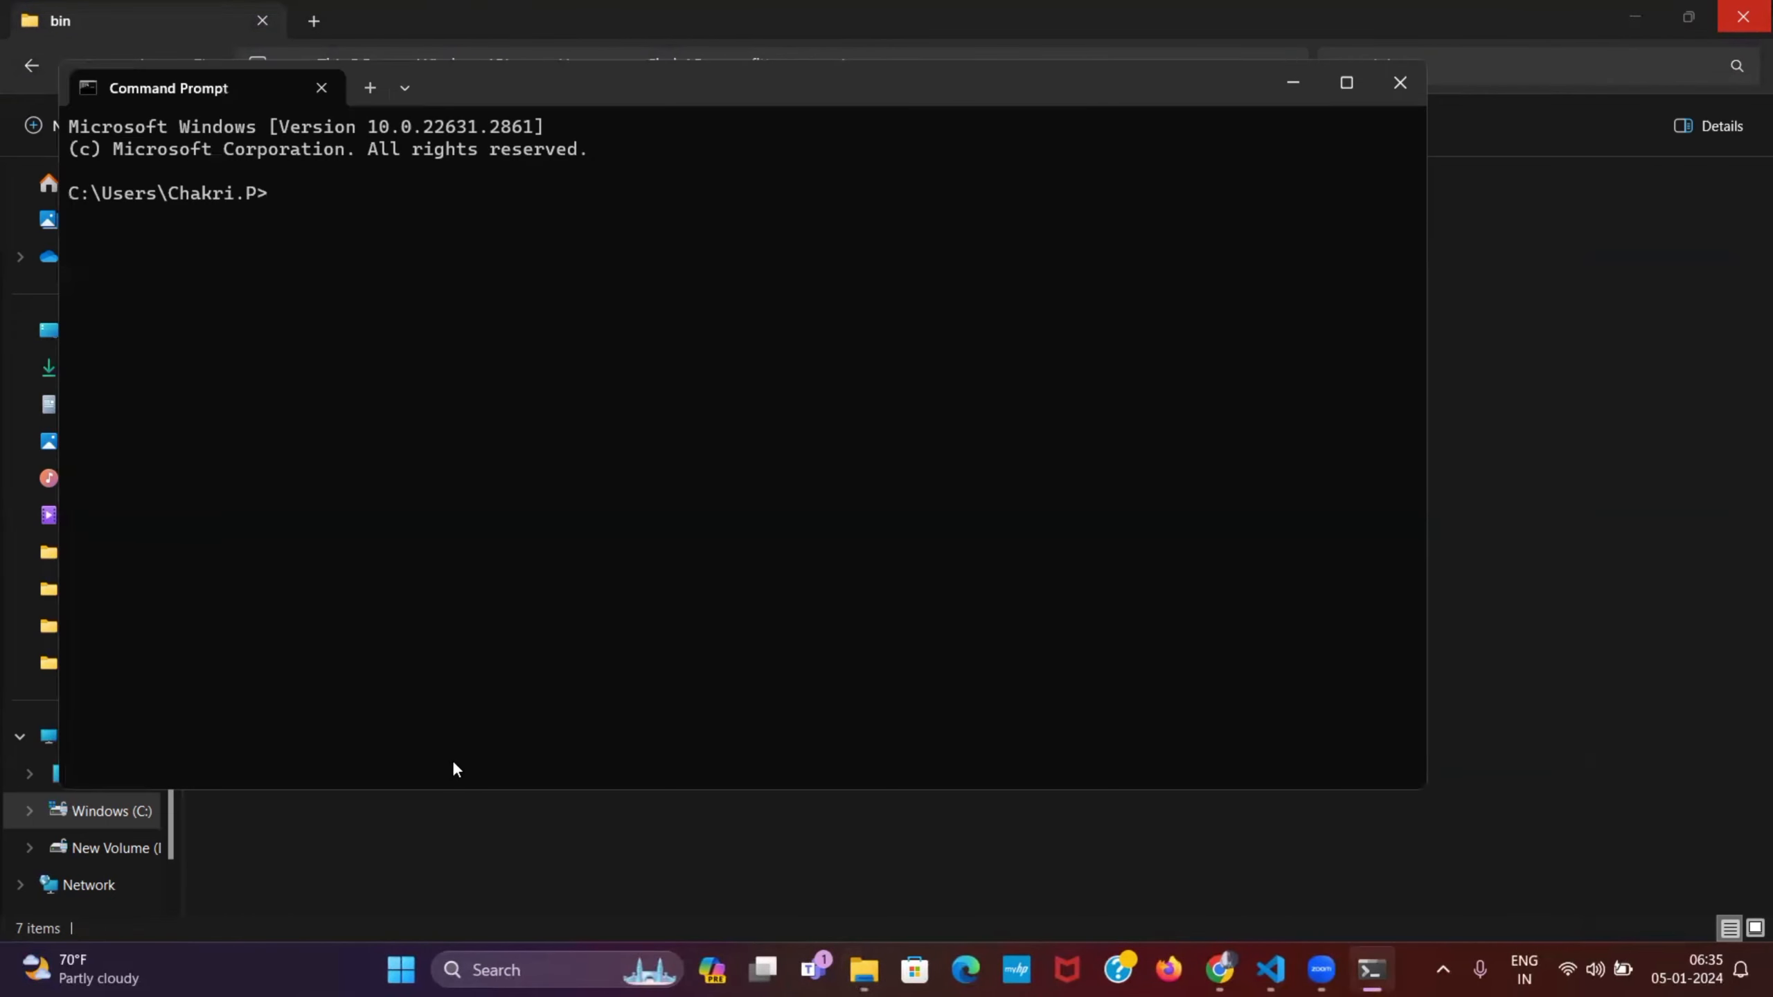
Run flutter doctor in the new Command Prompt and read the Visual Studio workload requirement in its summary.
{"action": "type", "text": "flu"}
{"action": "type", "text": "tter d"}
{"action": "type", "text": "octo"}
{"action": "type", "text": "r"}
{"action": "key", "text": "Return"}
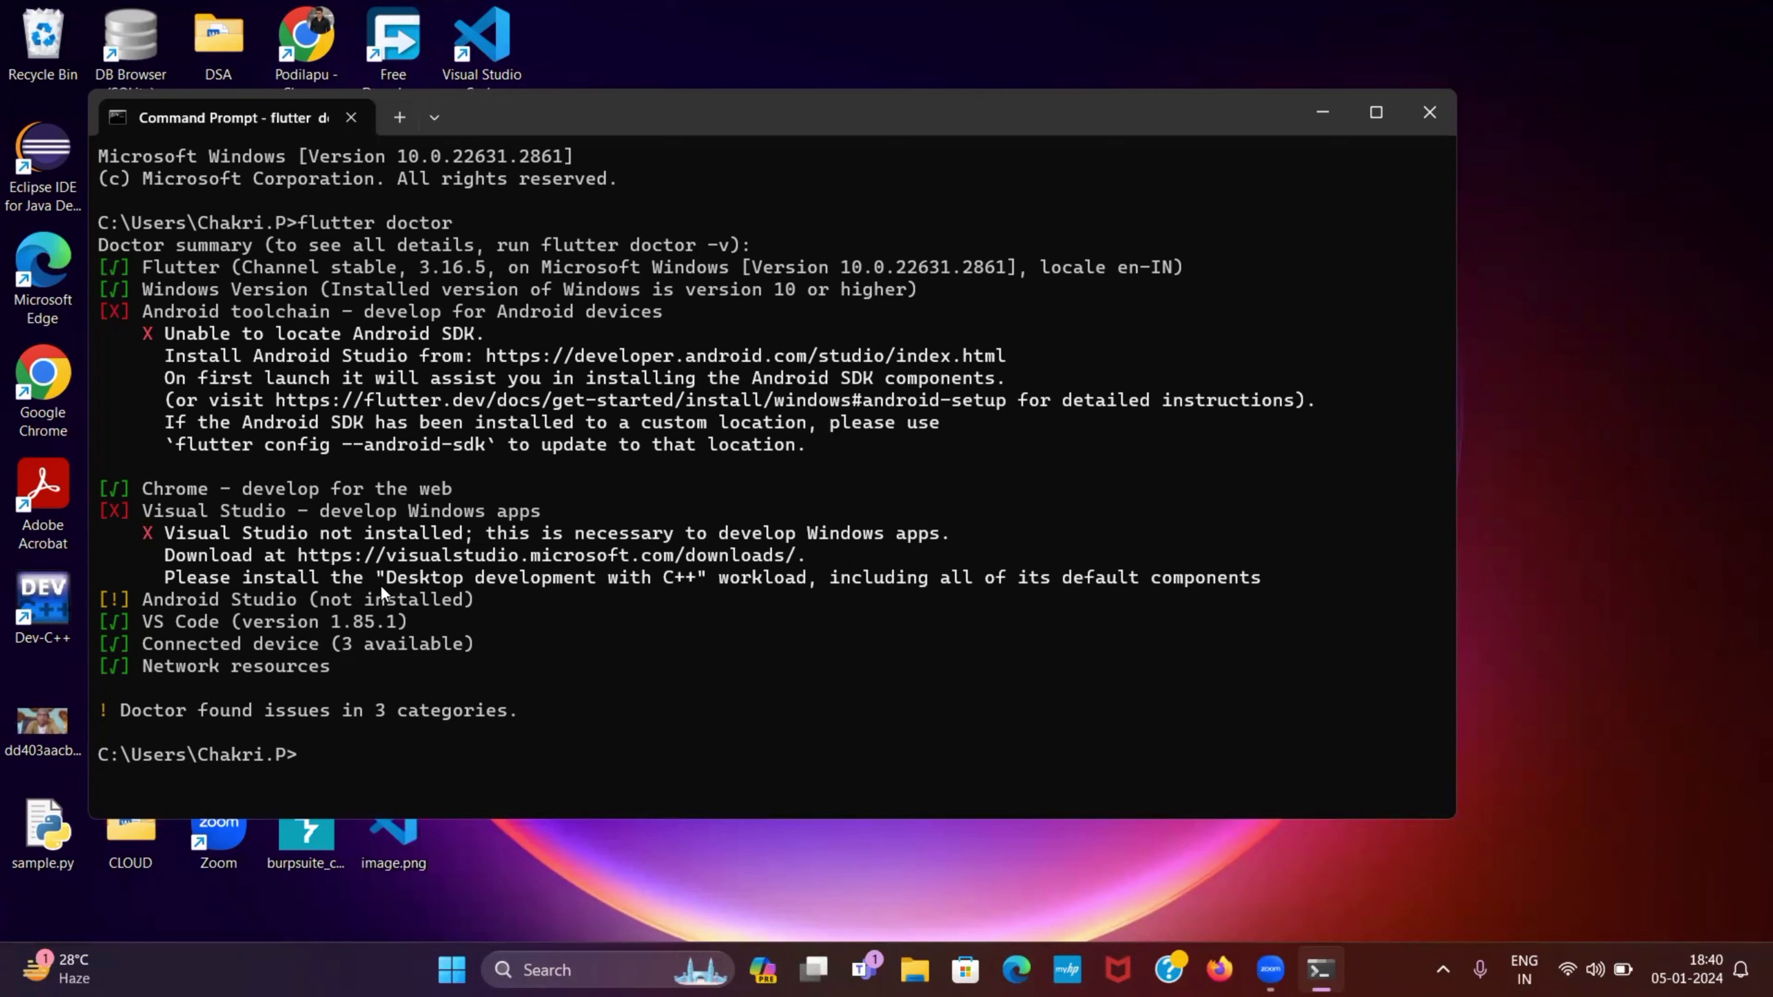
{"action": "left_click_drag", "start_coordinate": [379, 580], "coordinate": [703, 582]}
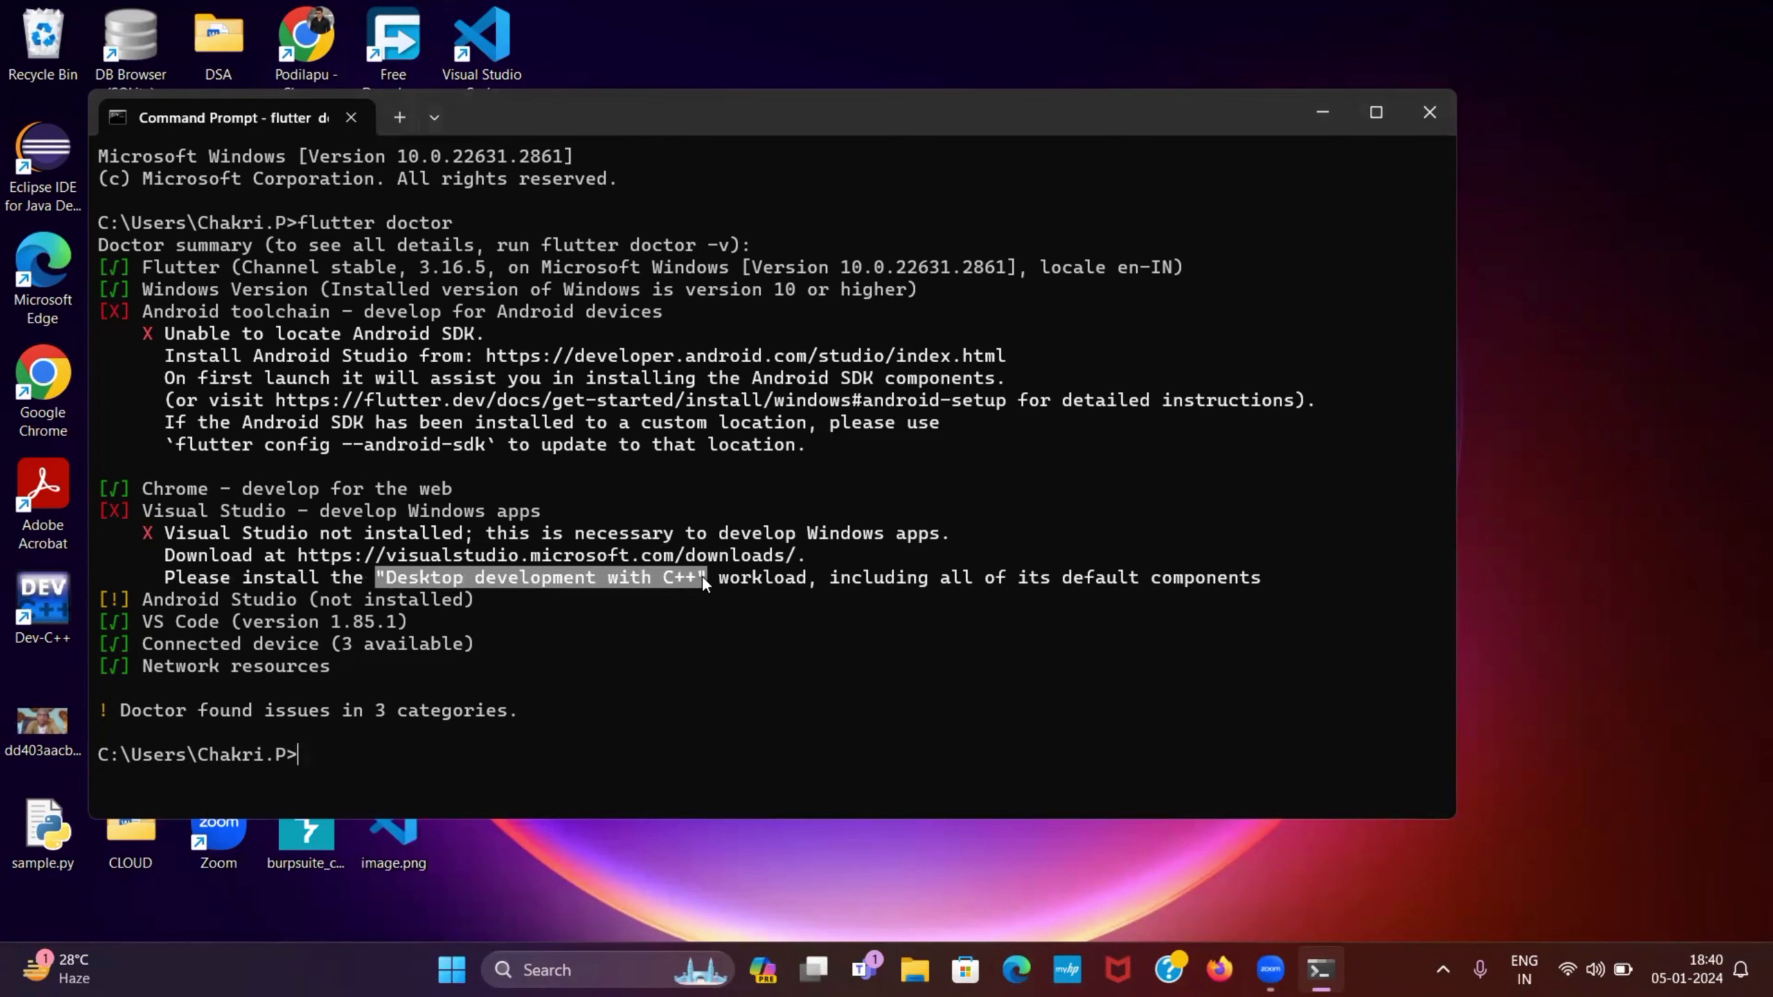
{"action": "left_click", "coordinate": [758, 623]}
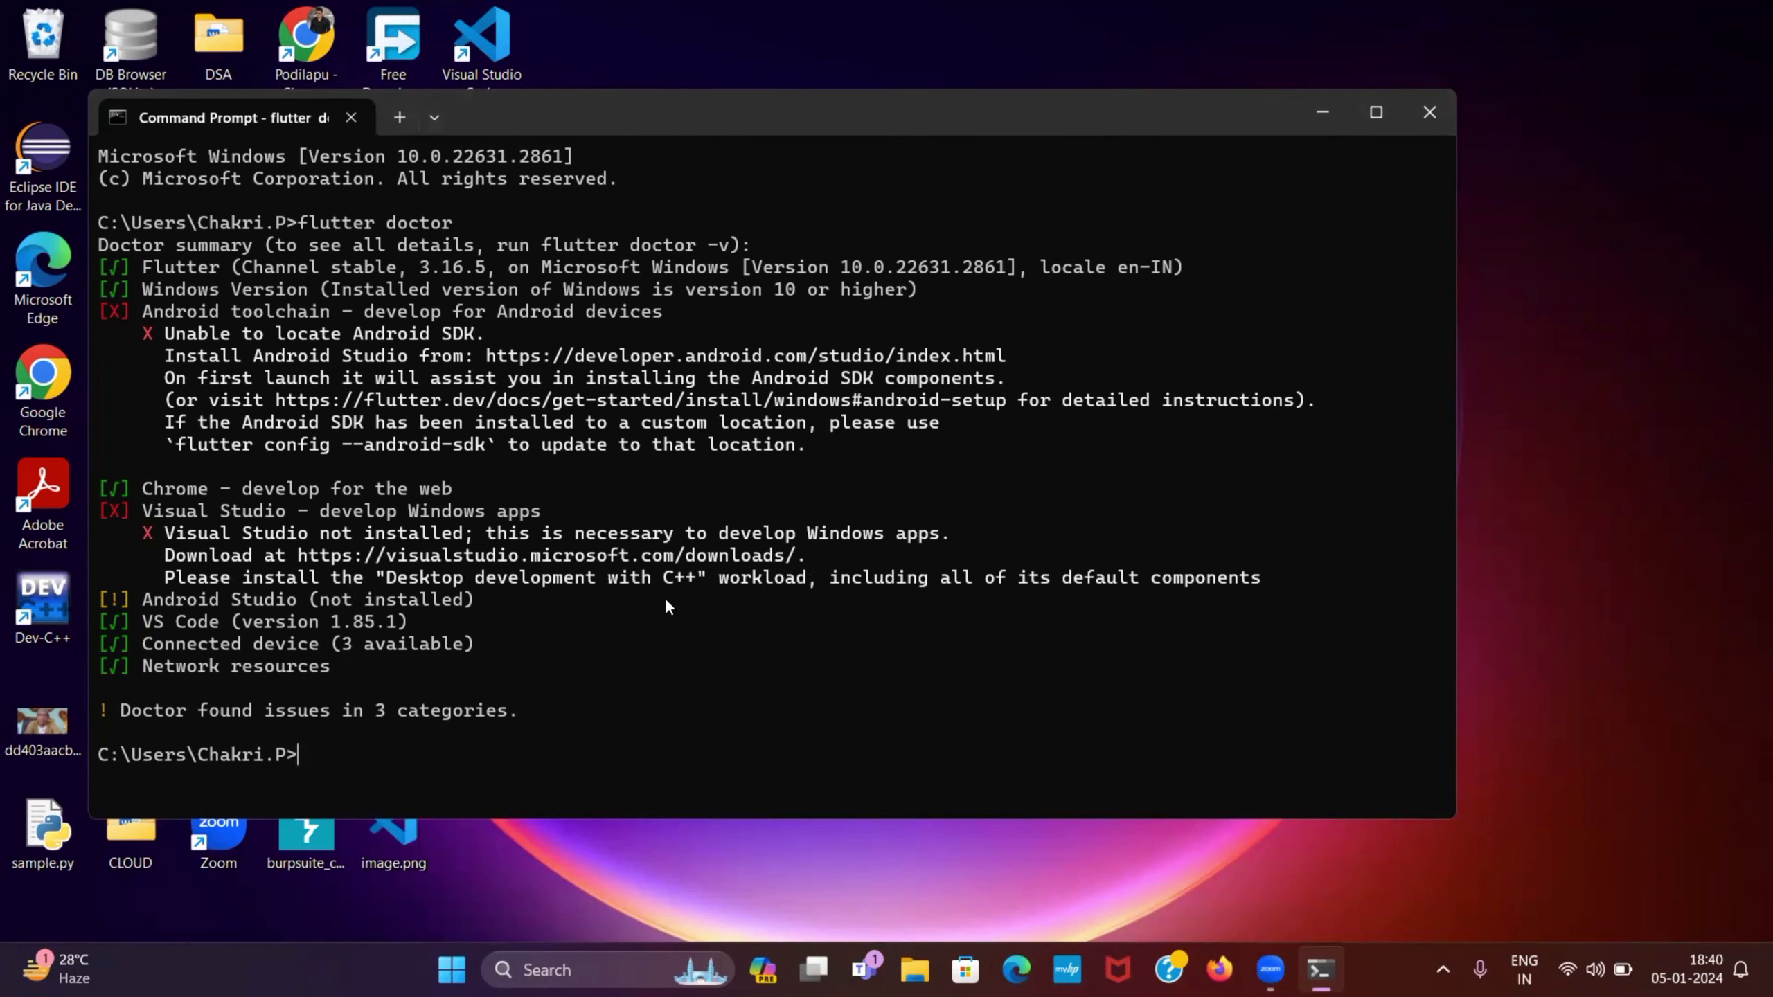
Follow the Visual Studio downloads link from the flutter doctor output and download the free Visual Studio 2022 Community edition.
{"action": "left_click", "coordinate": [516, 556], "text": "ctrl"}
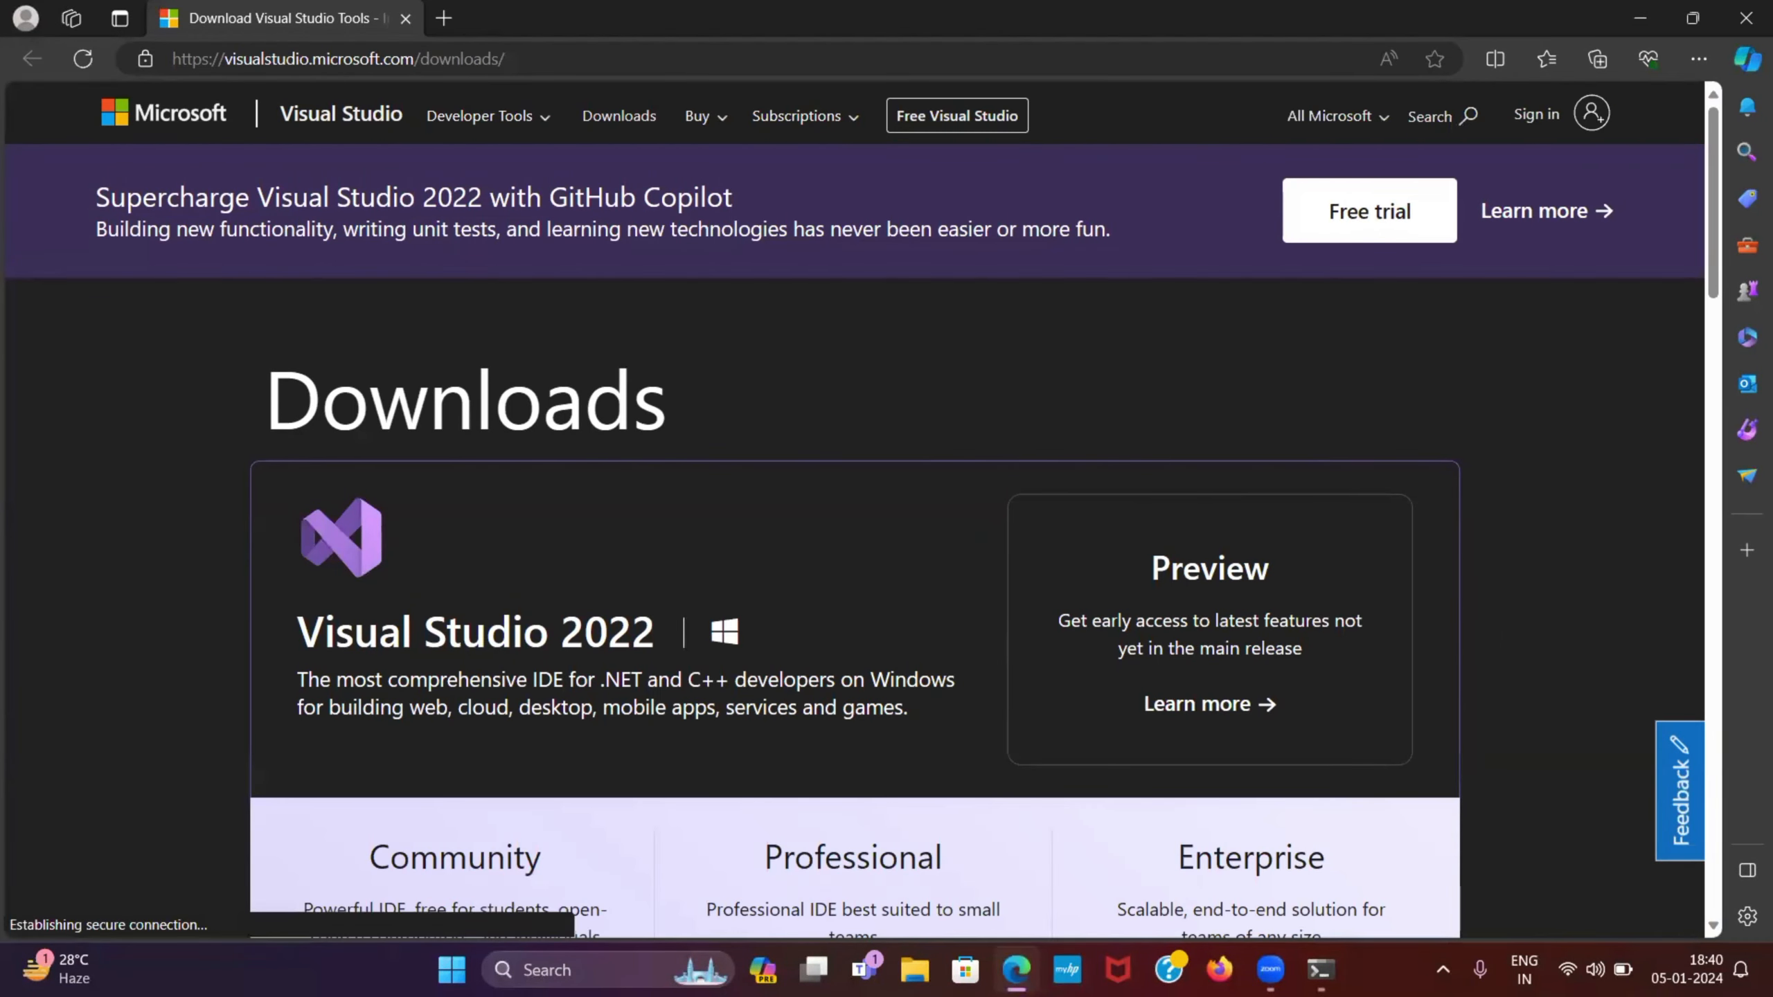
{"action": "mouse_move", "coordinate": [1320, 969]}
{"action": "left_click", "coordinate": [1324, 894]}
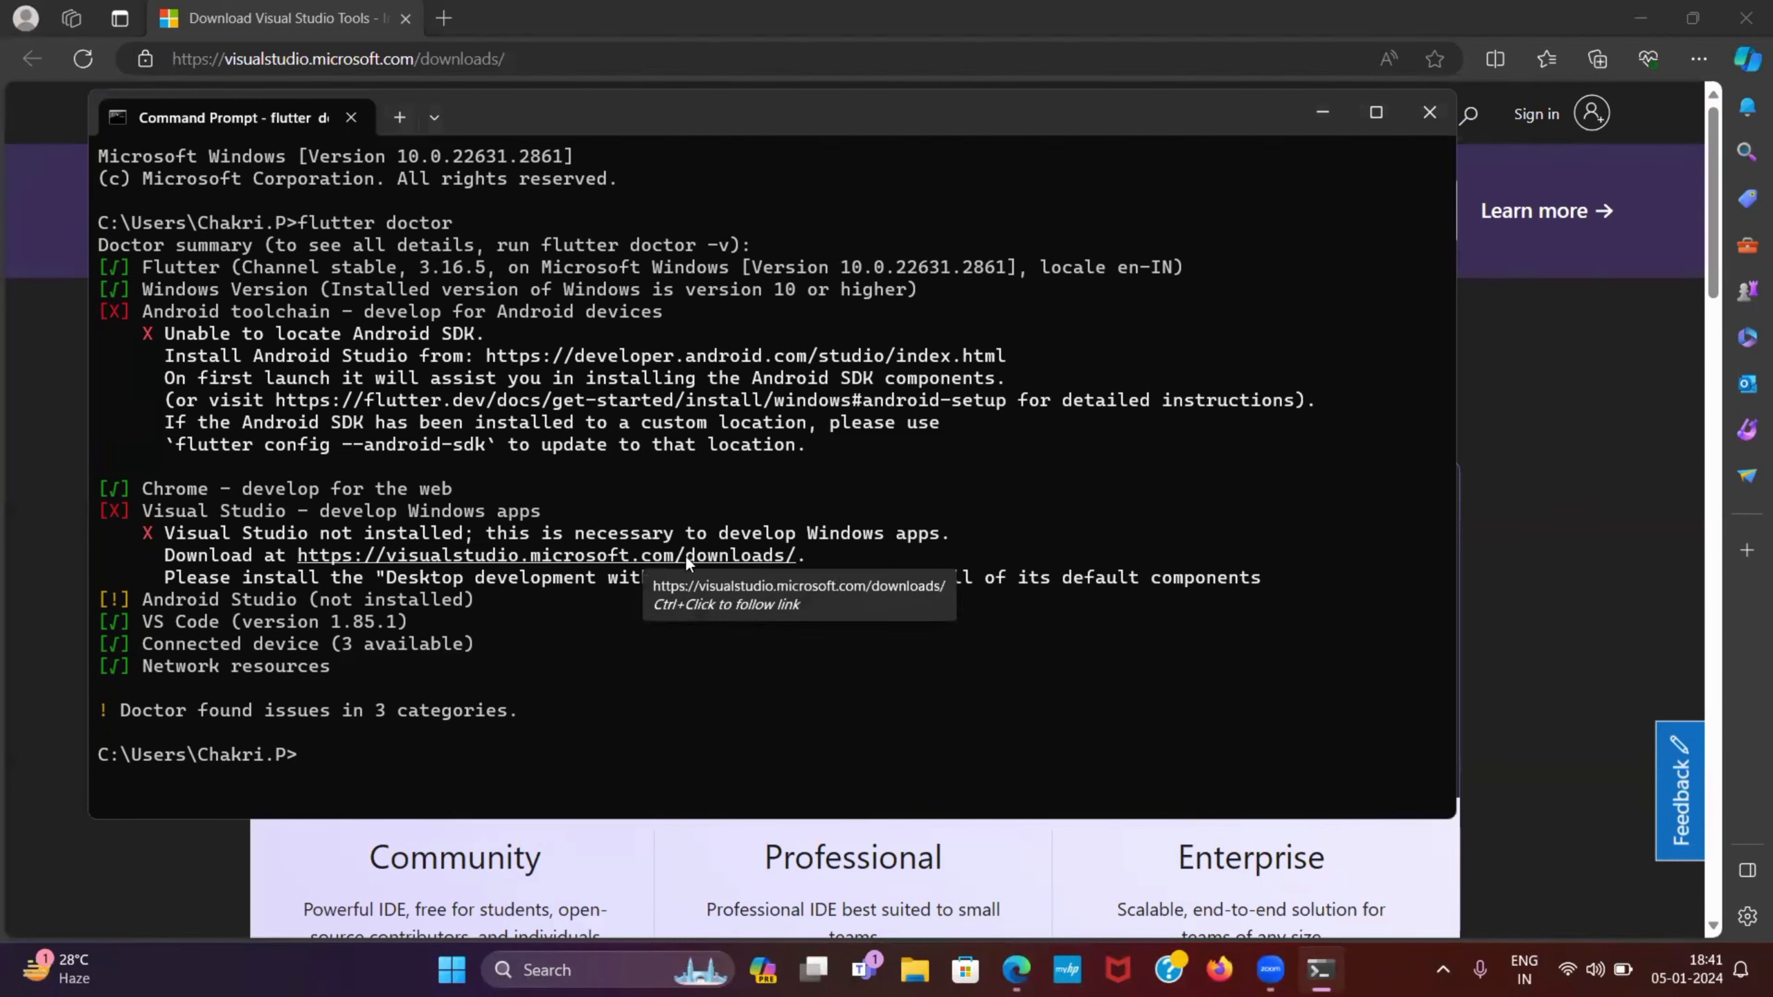
{"action": "left_click", "coordinate": [1513, 504]}
{"action": "scroll", "coordinate": [565, 577], "scroll_direction": "down", "scroll_amount": 5}
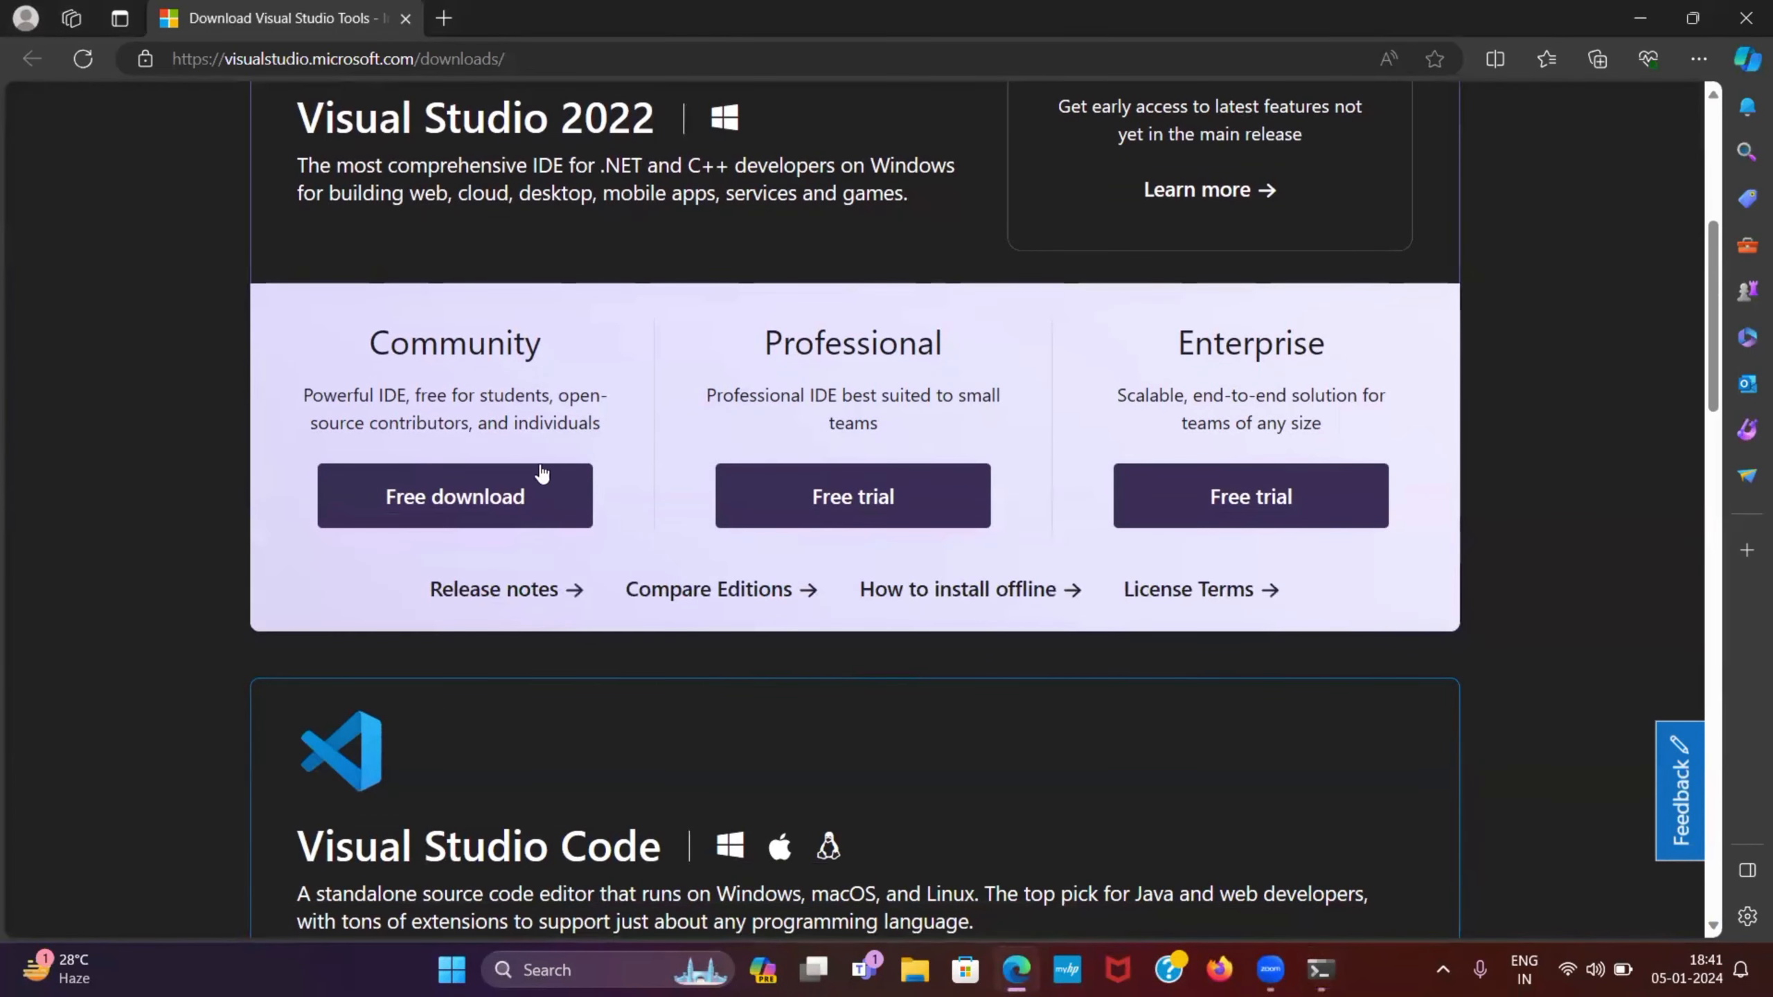
{"action": "left_click", "coordinate": [532, 516]}
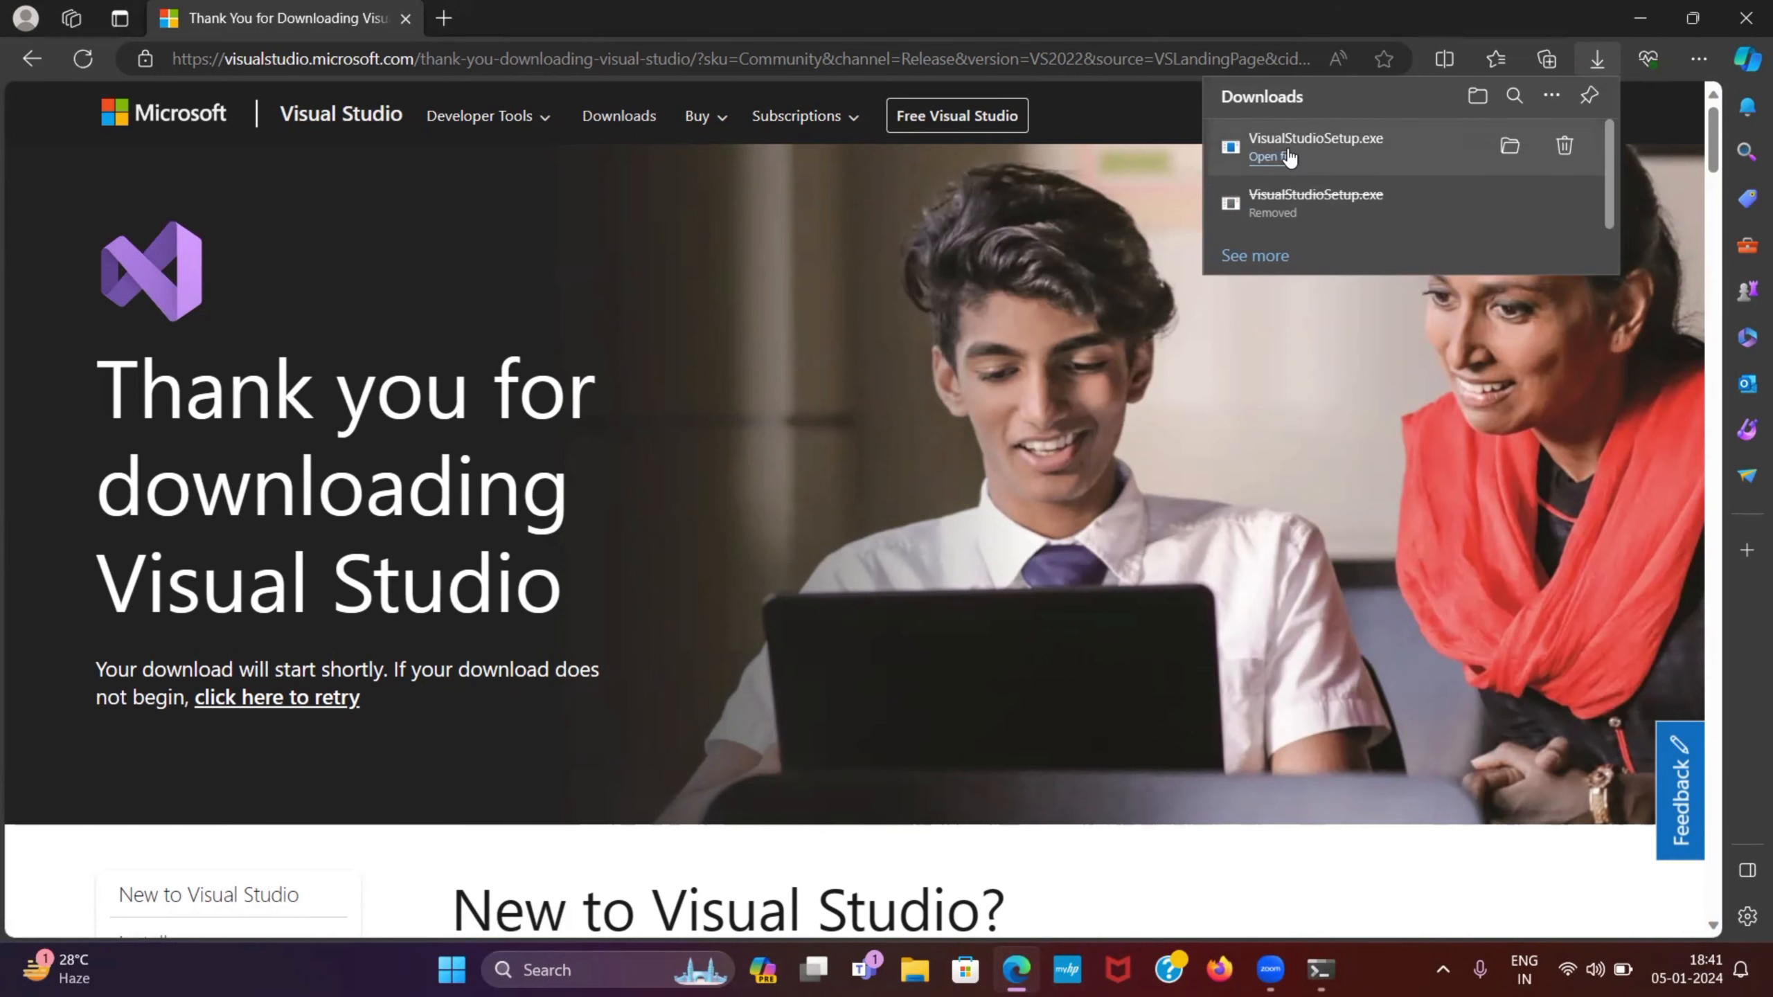
Launch the downloaded VisualStudioSetup.exe, allow it to run and continue into the Visual Studio Installer.
{"action": "left_click", "coordinate": [1288, 157]}
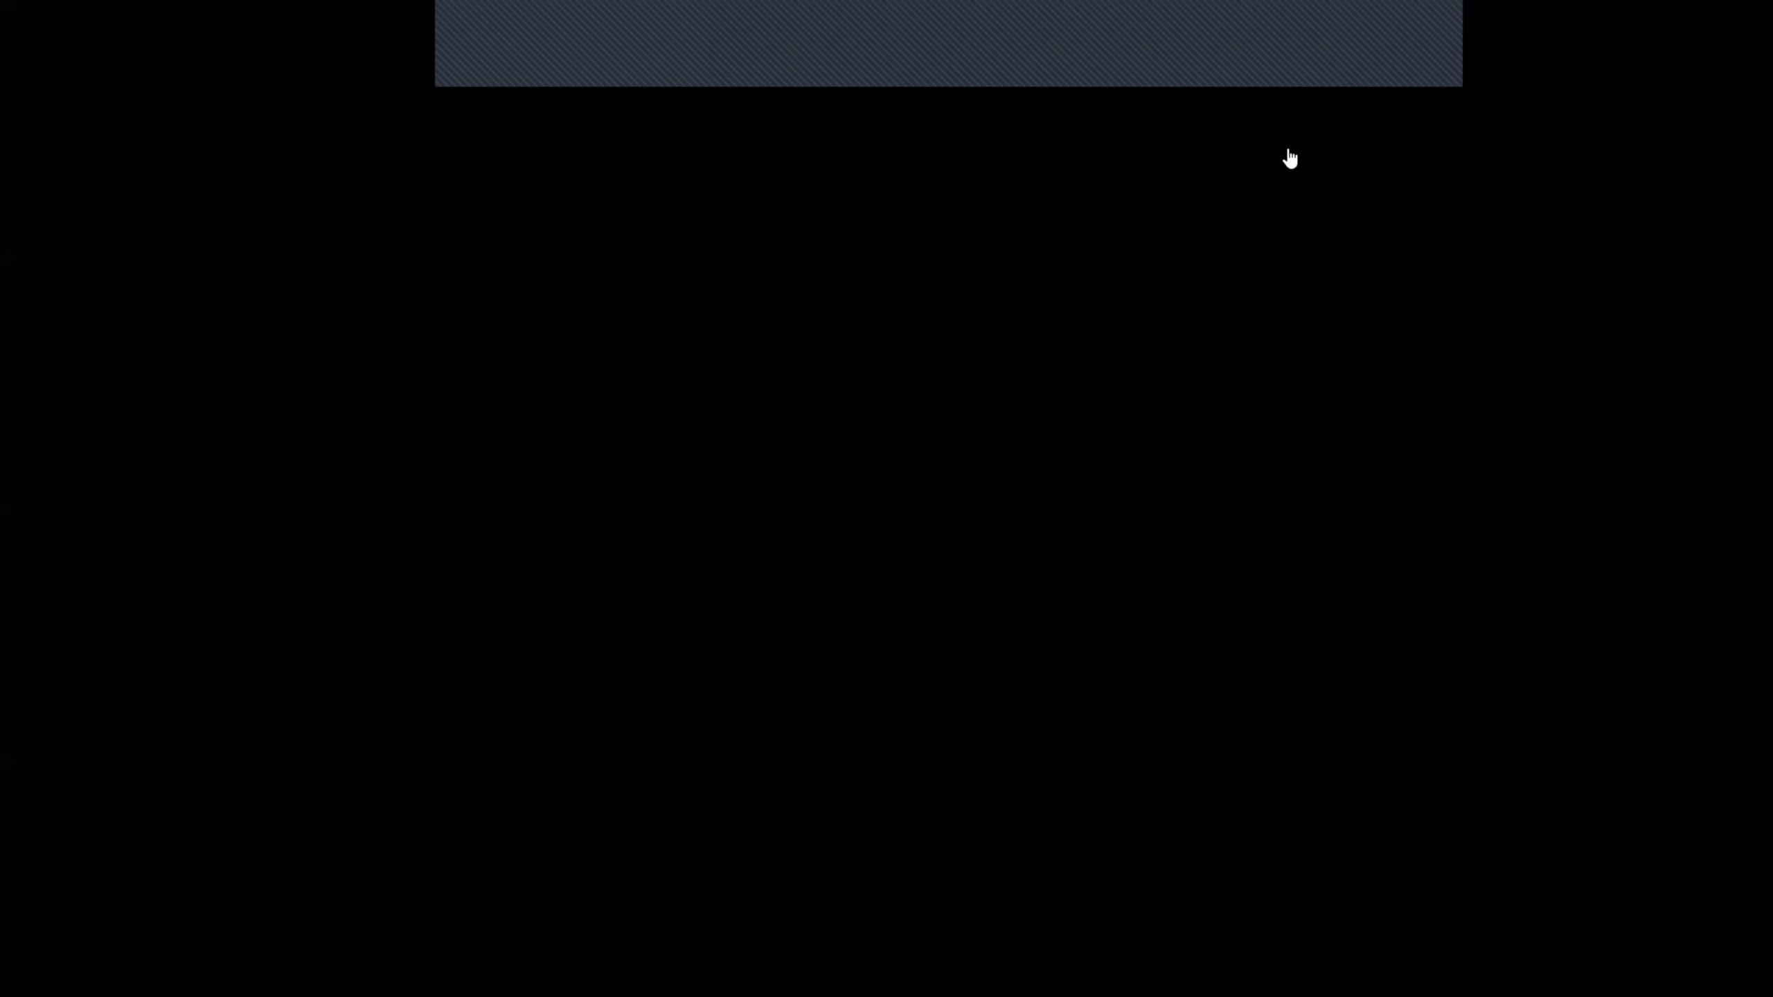
{"action": "left_click", "coordinate": [839, 677]}
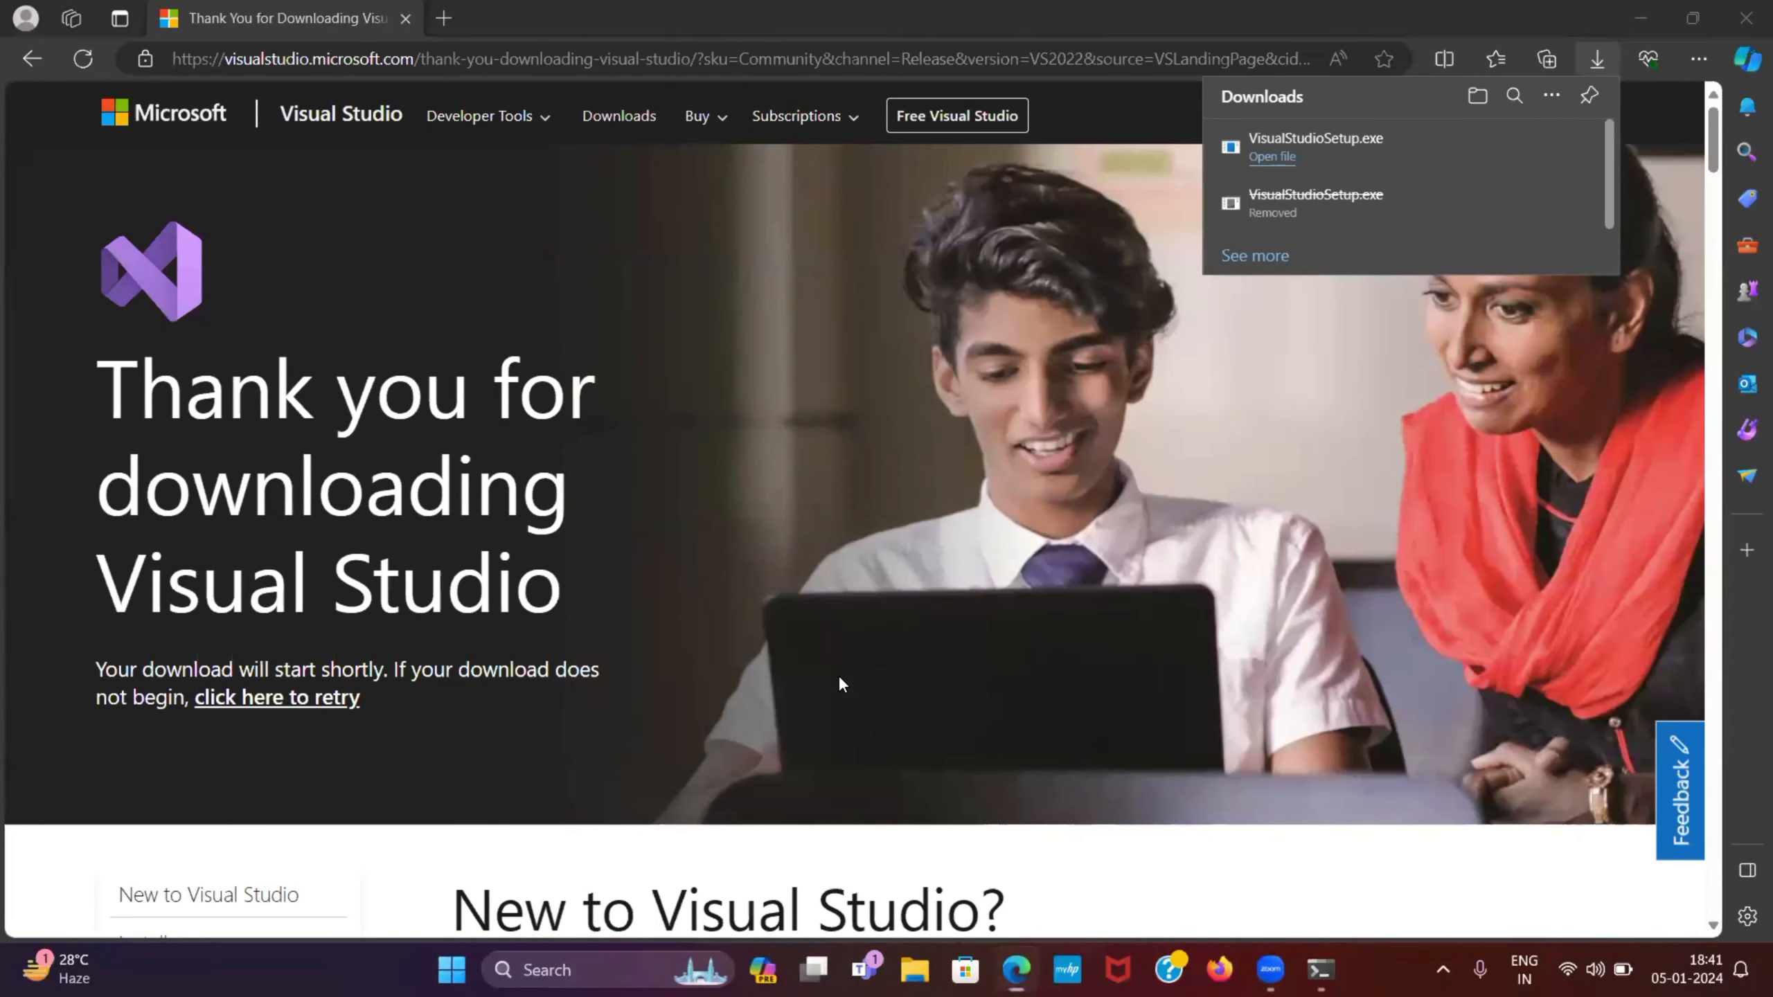
{"action": "left_click", "coordinate": [1112, 603]}
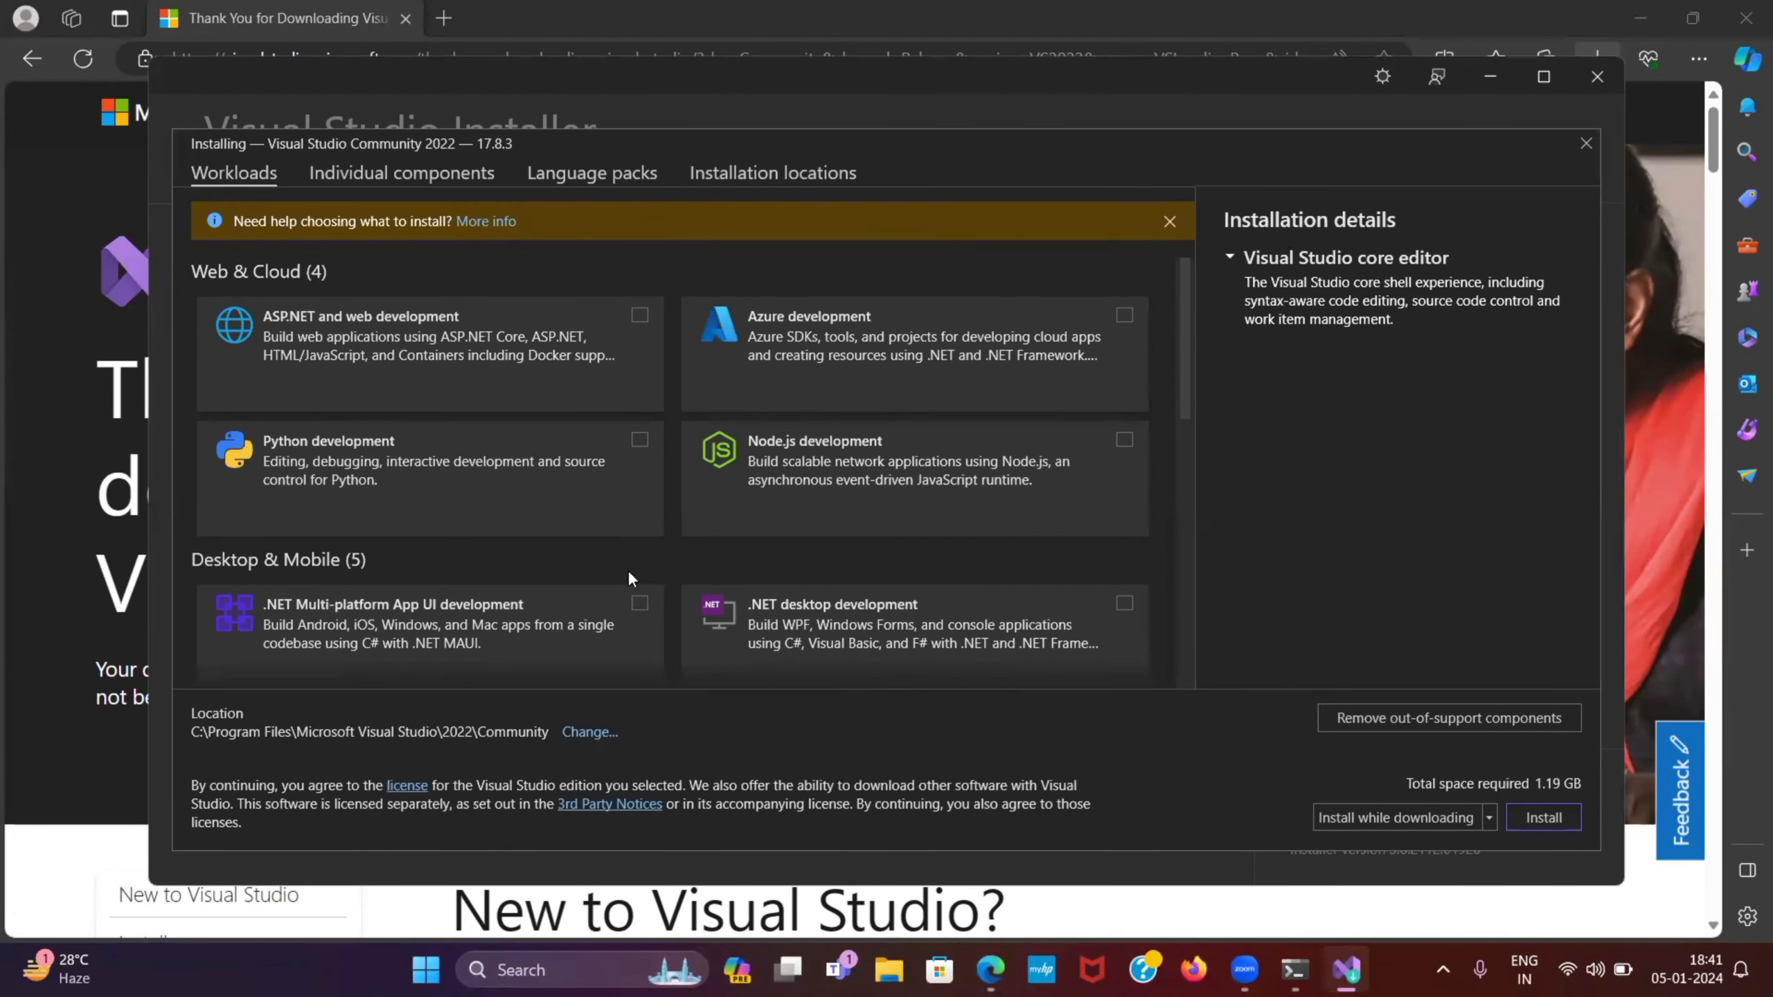
Select the Desktop development with C++ workload and compare it with the workload named in the flutter doctor output.
{"action": "scroll", "coordinate": [625, 574], "scroll_direction": "down", "scroll_amount": 5}
{"action": "scroll", "coordinate": [826, 567], "scroll_direction": "up", "scroll_amount": 5}
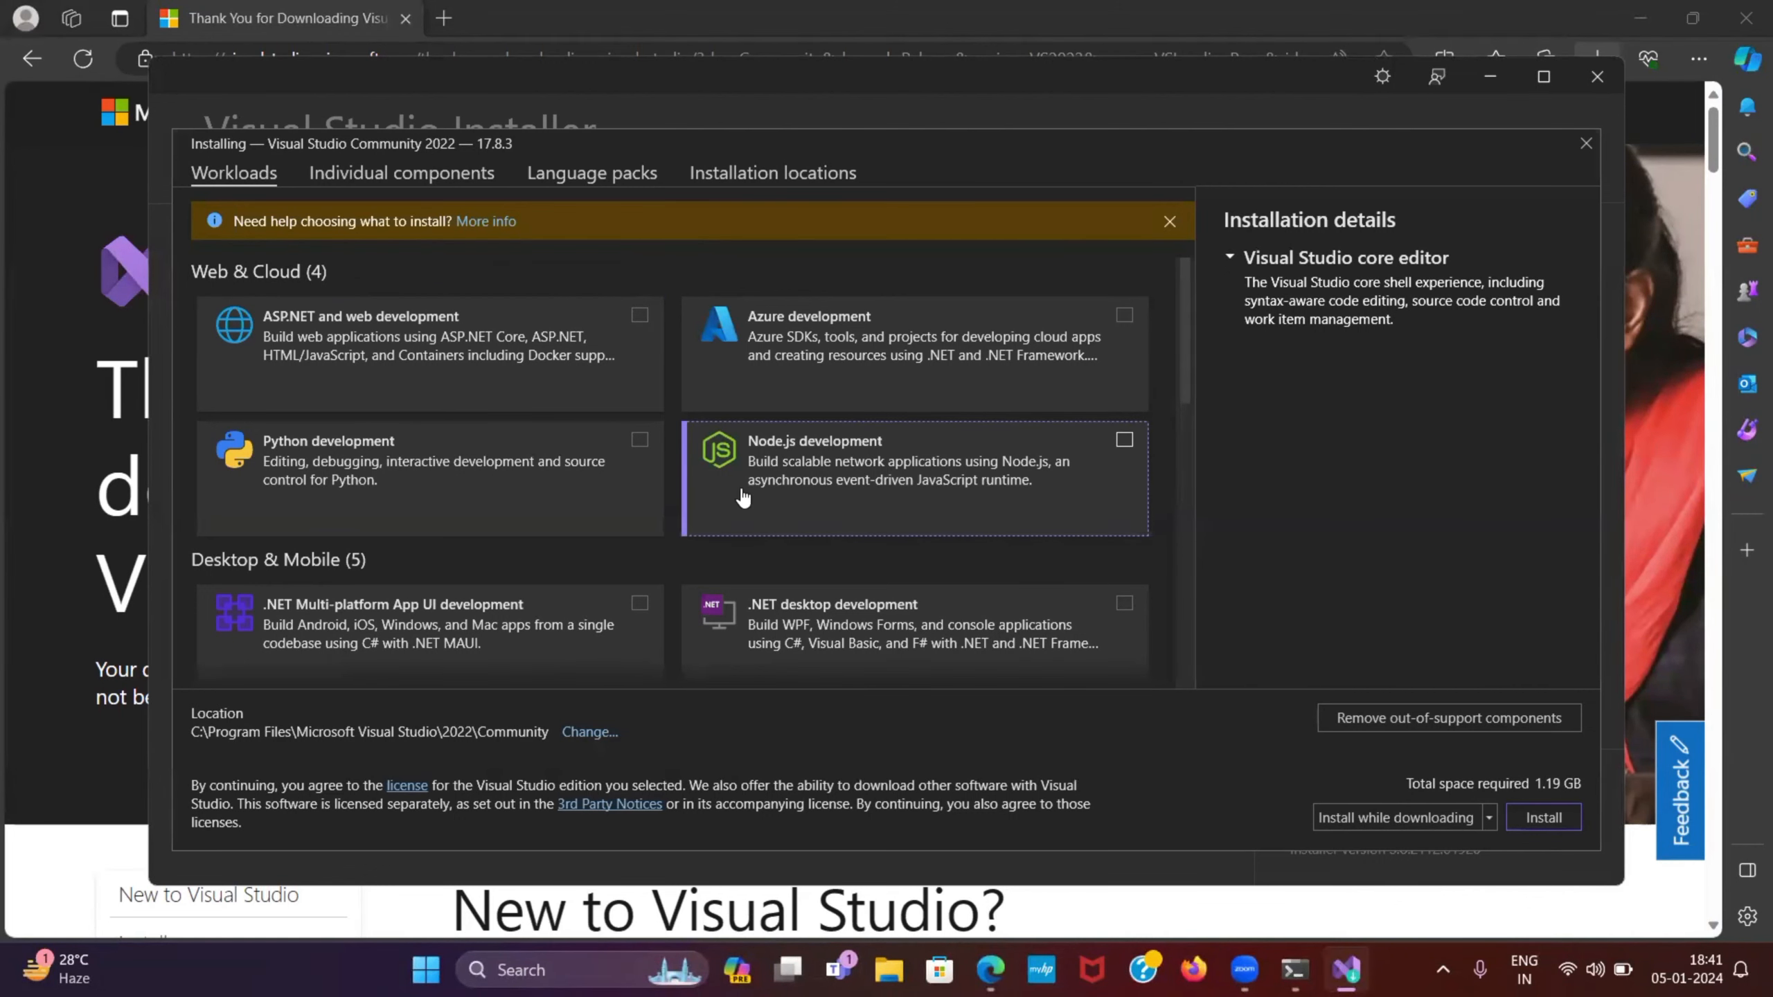
{"action": "scroll", "coordinate": [740, 494], "scroll_direction": "down", "scroll_amount": 5}
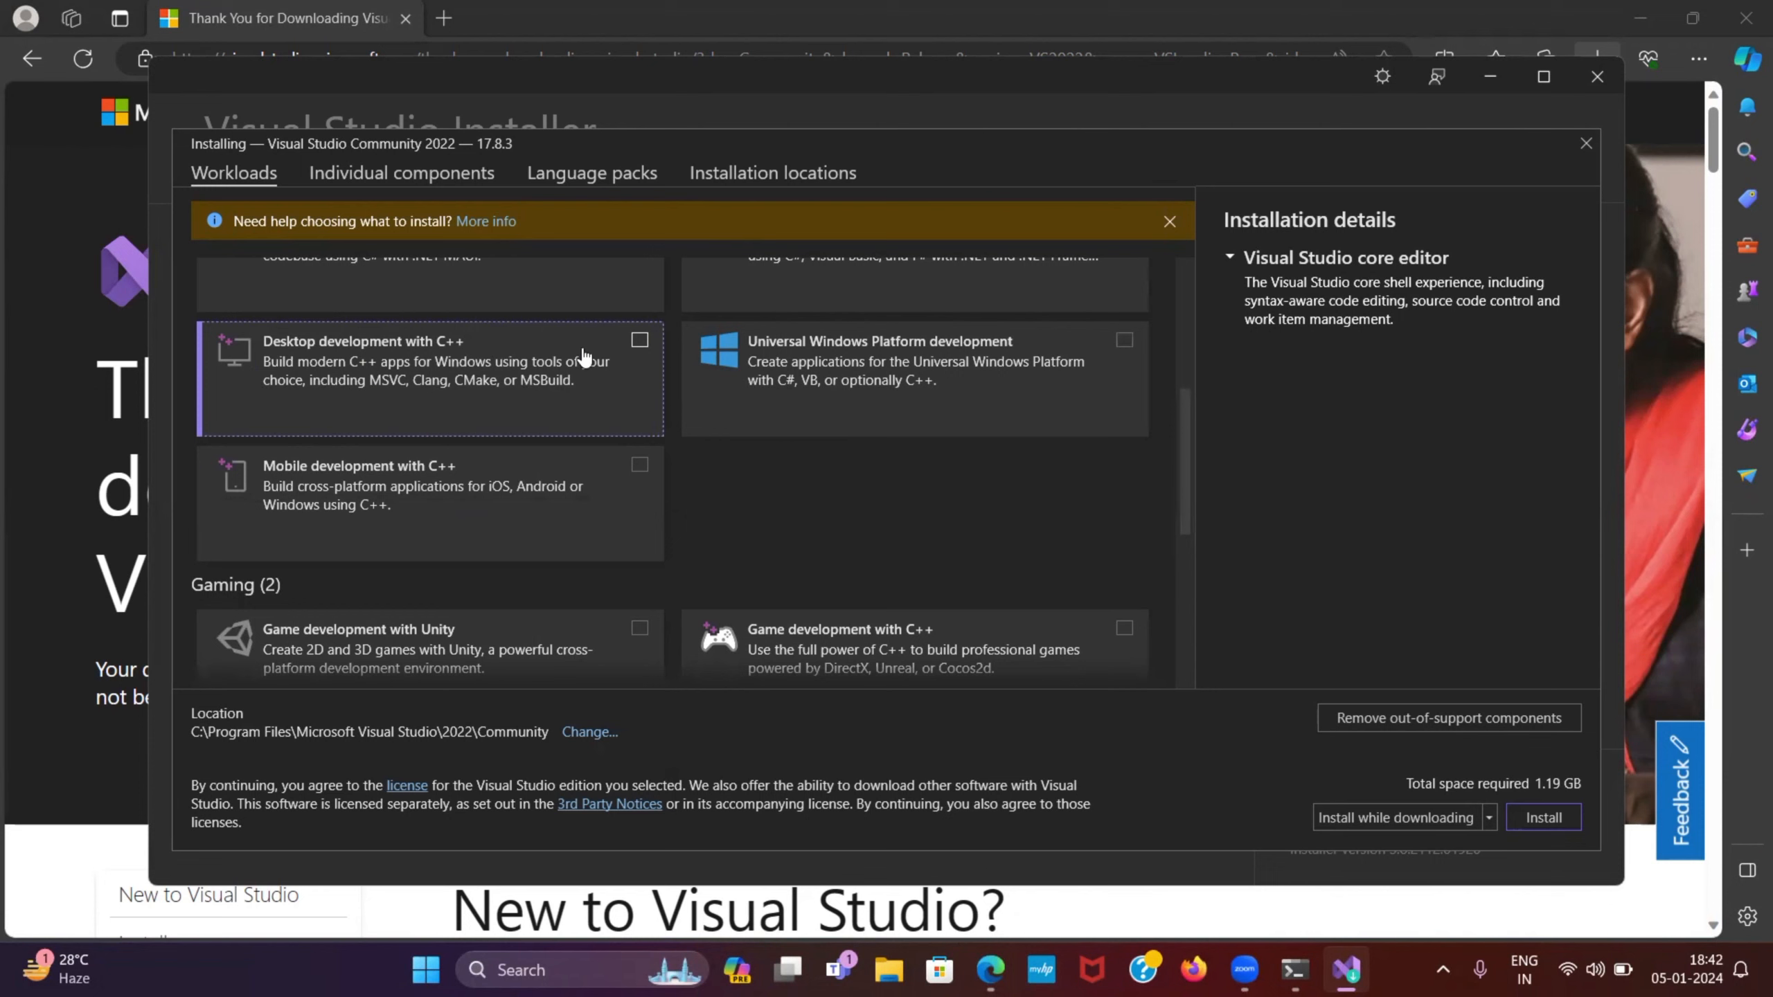
{"action": "left_click", "coordinate": [639, 340]}
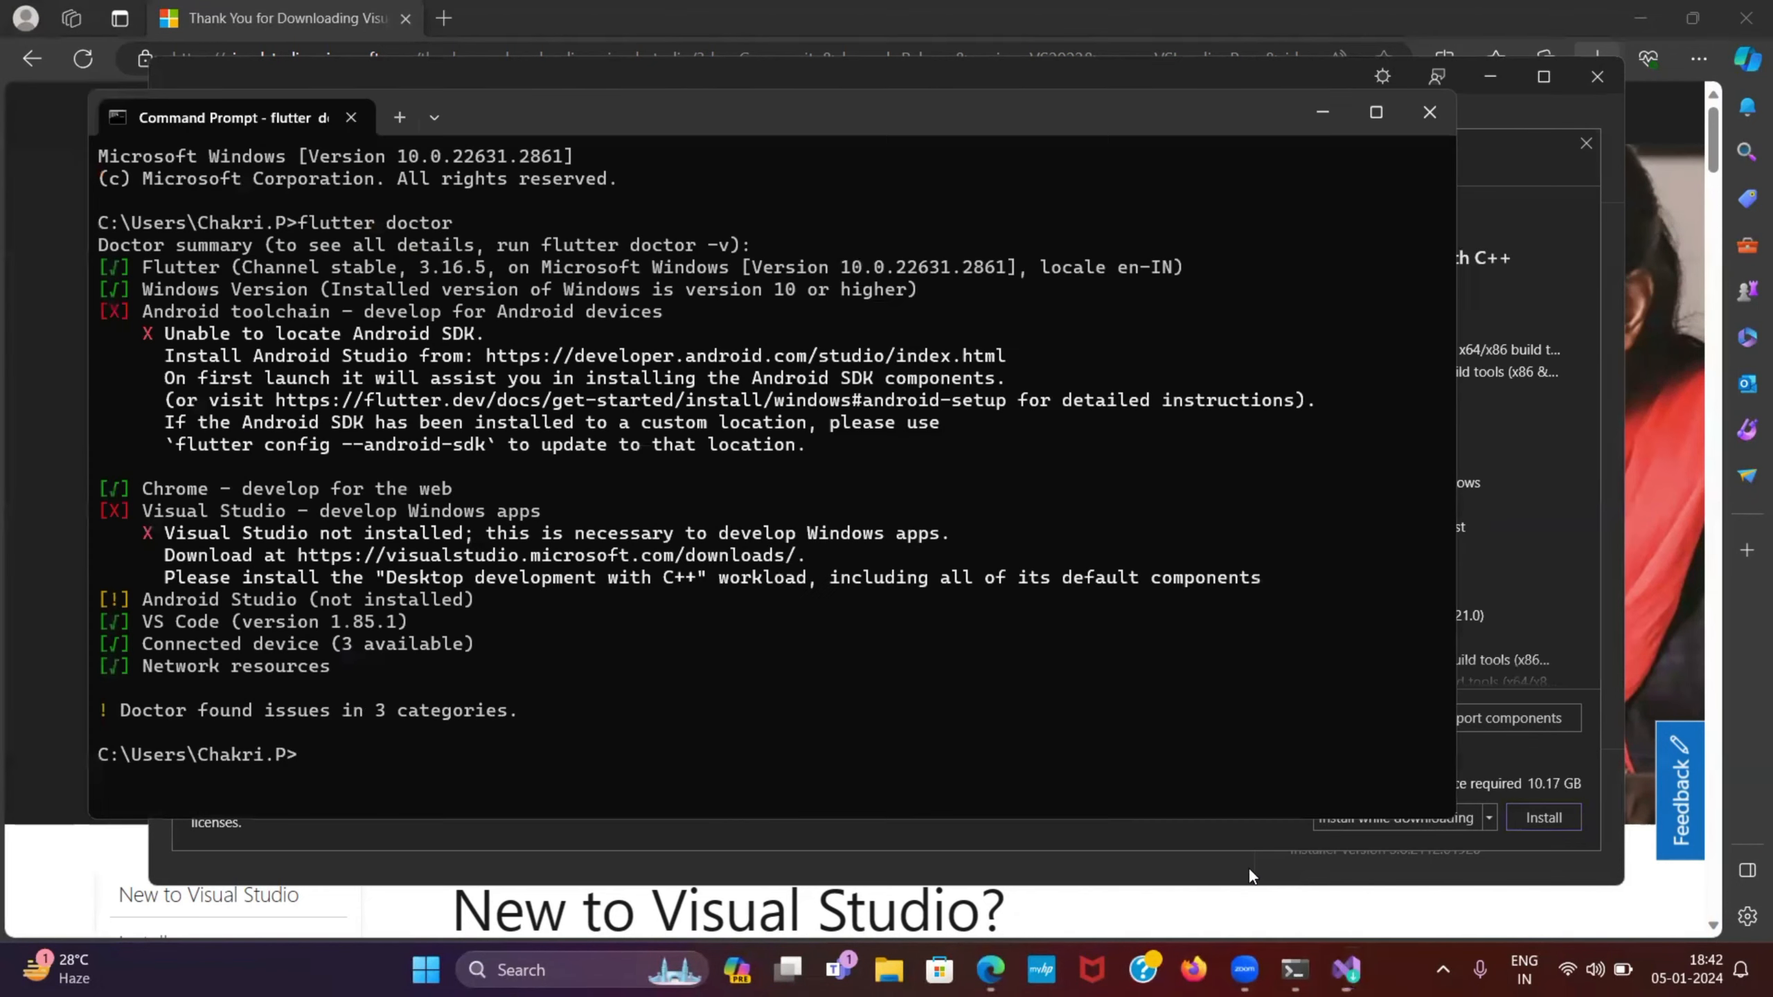
{"action": "left_click", "coordinate": [1295, 970]}
{"action": "left_click_drag", "start_coordinate": [377, 578], "coordinate": [809, 594]}
{"action": "left_click_drag", "start_coordinate": [774, 688], "coordinate": [783, 707]}
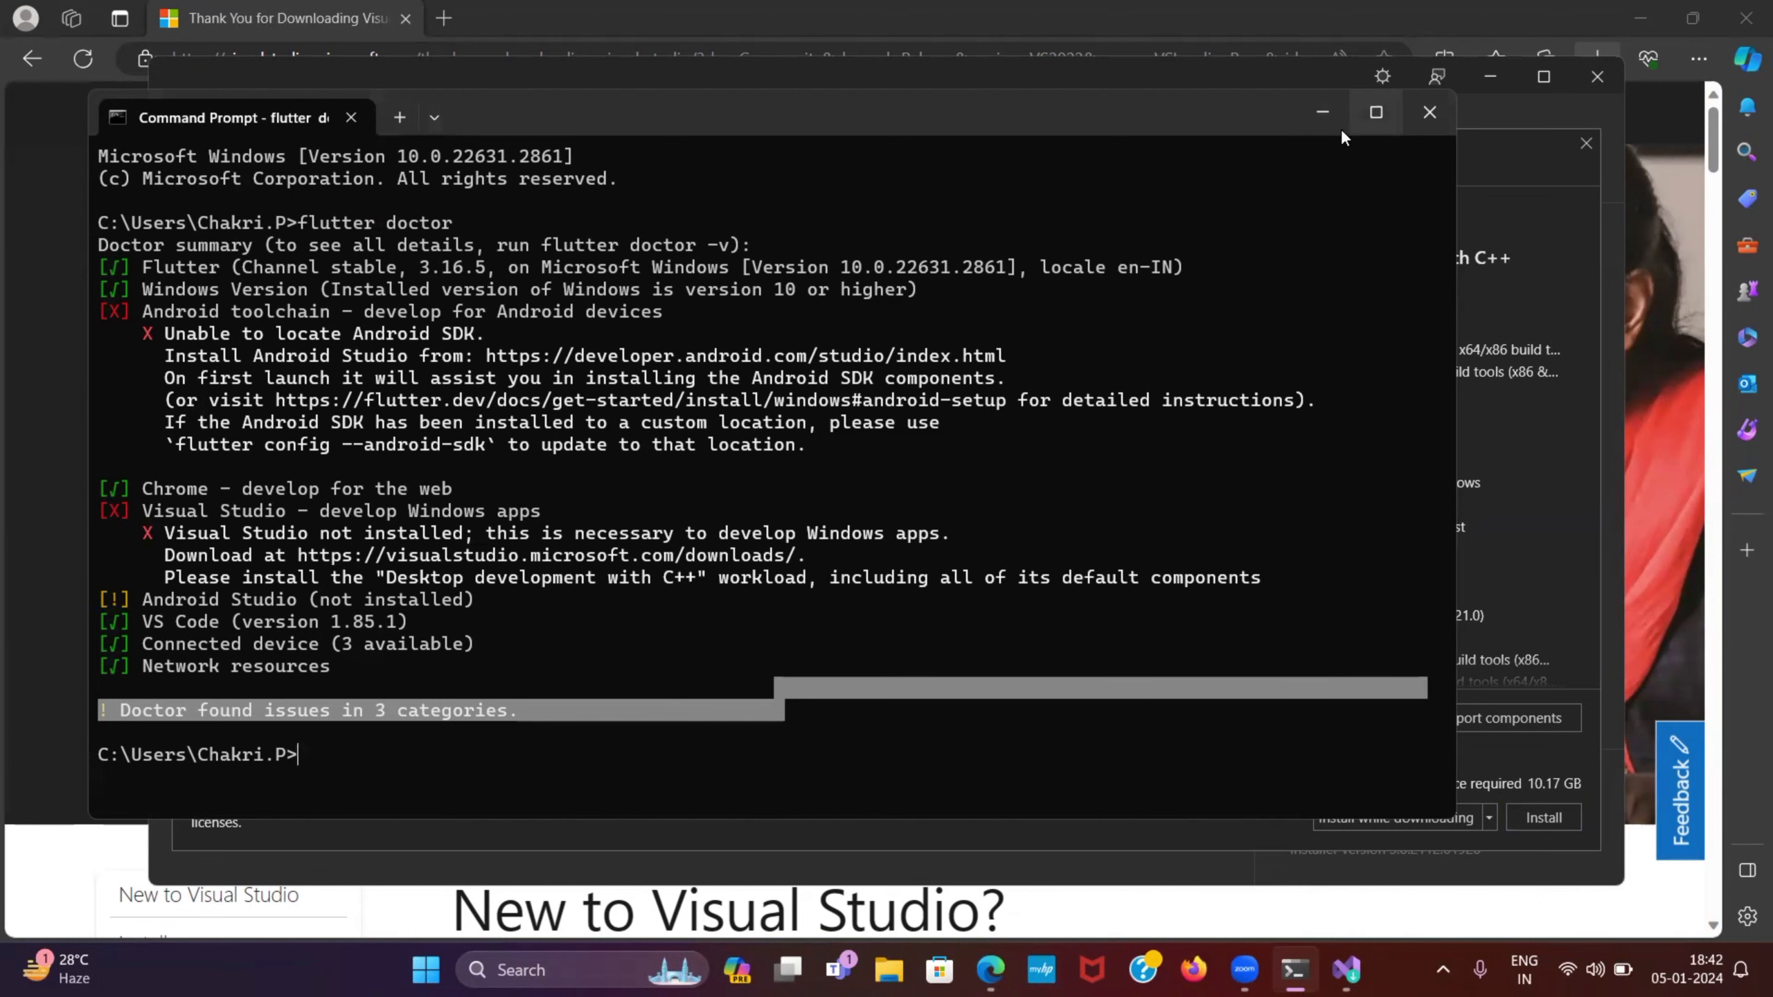
{"action": "left_click", "coordinate": [1321, 113]}
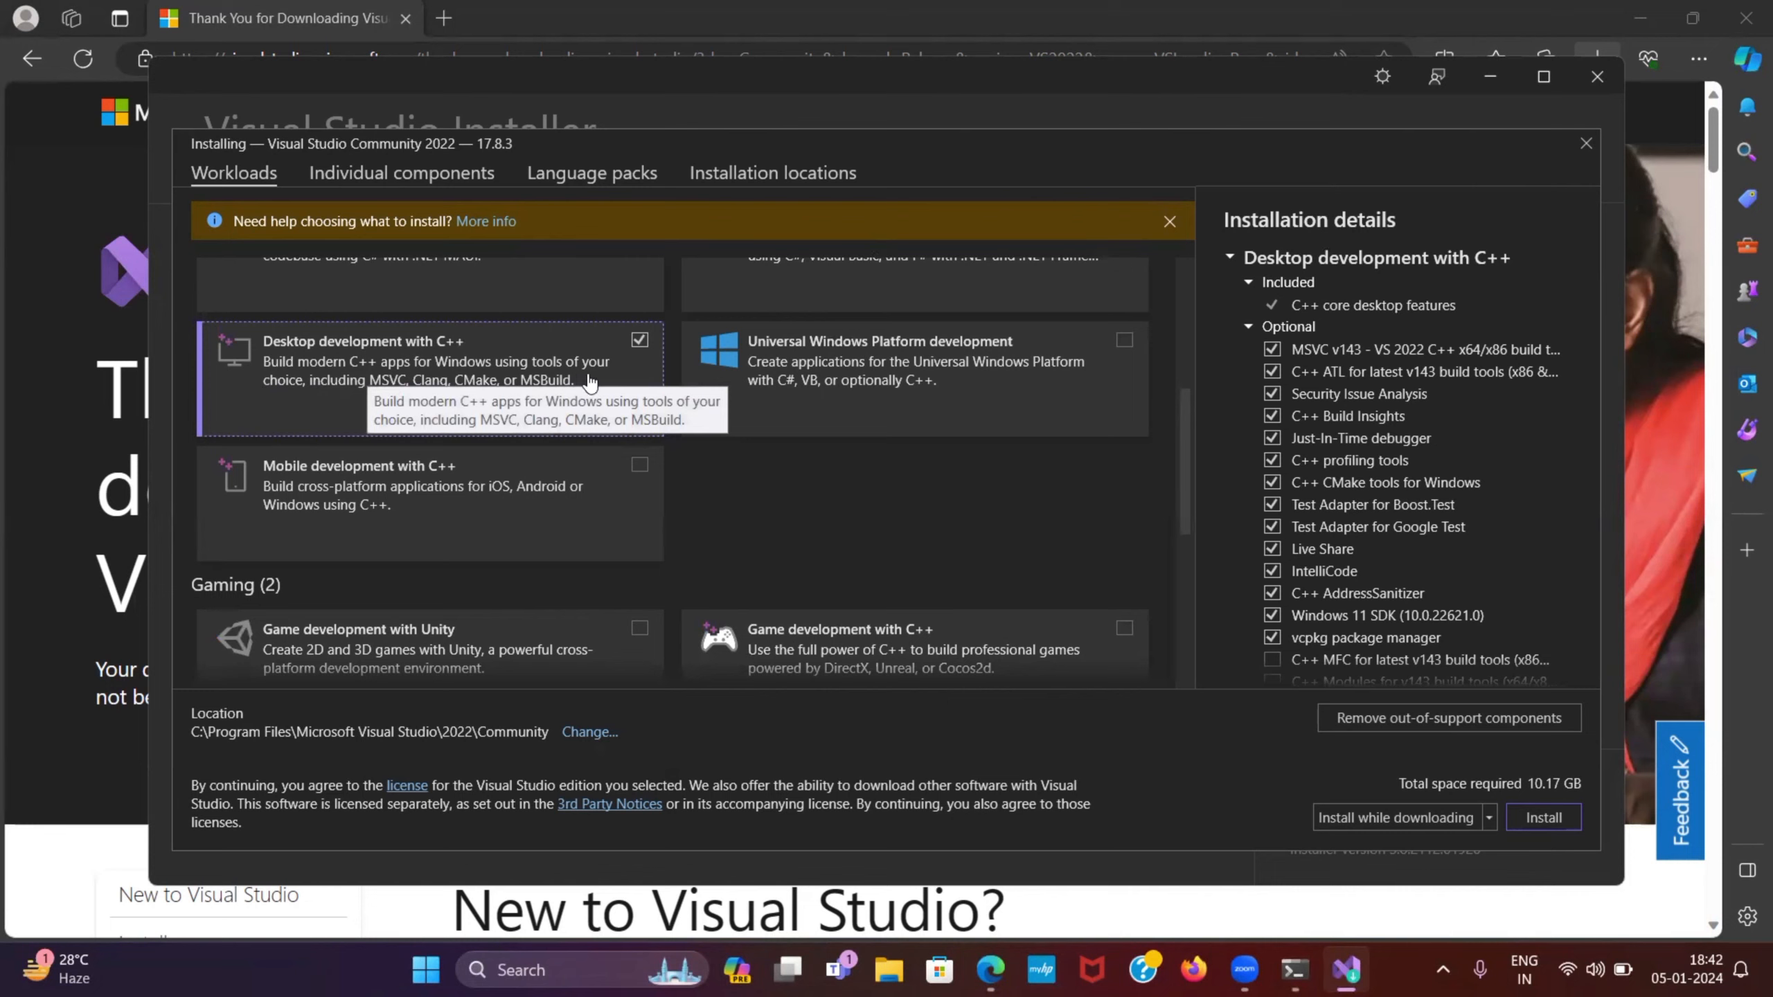
Choose the Install while downloading option and start installing Visual Studio Community 2022 with the selected workload.
{"action": "scroll", "coordinate": [830, 527], "scroll_direction": "up", "scroll_amount": 5}
{"action": "scroll", "coordinate": [837, 537], "scroll_direction": "down", "scroll_amount": 10}
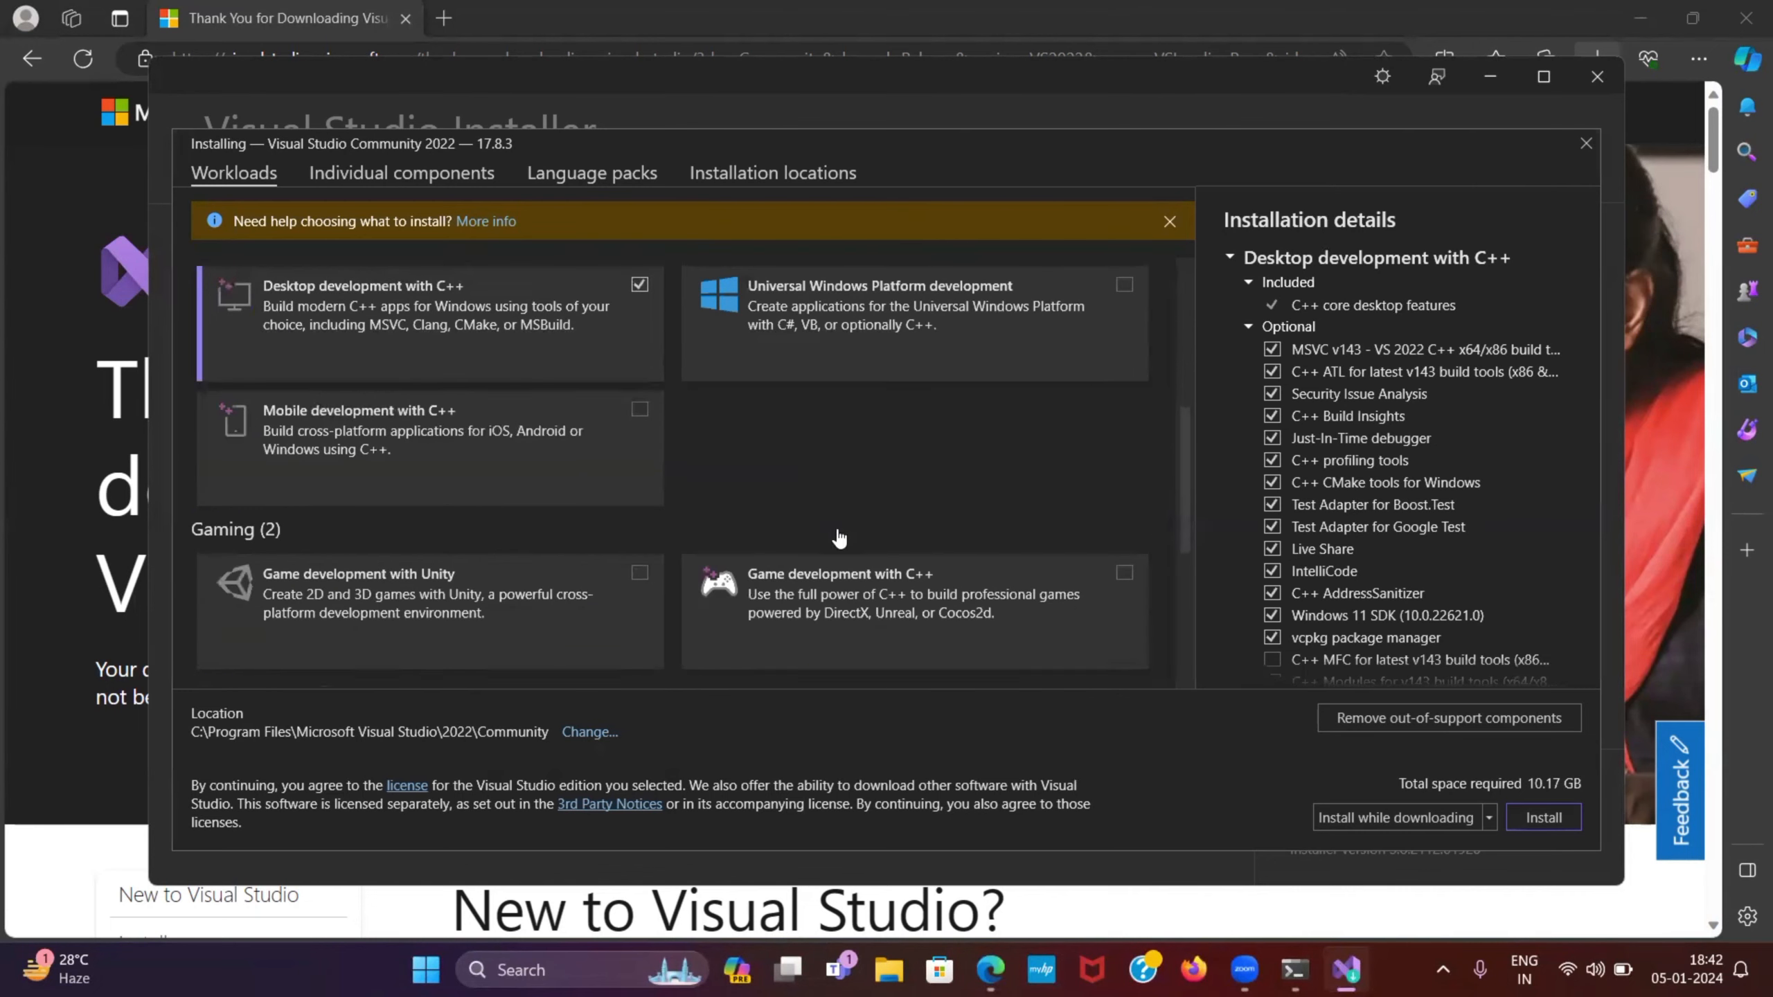
{"action": "scroll", "coordinate": [975, 475], "scroll_direction": "up", "scroll_amount": 3}
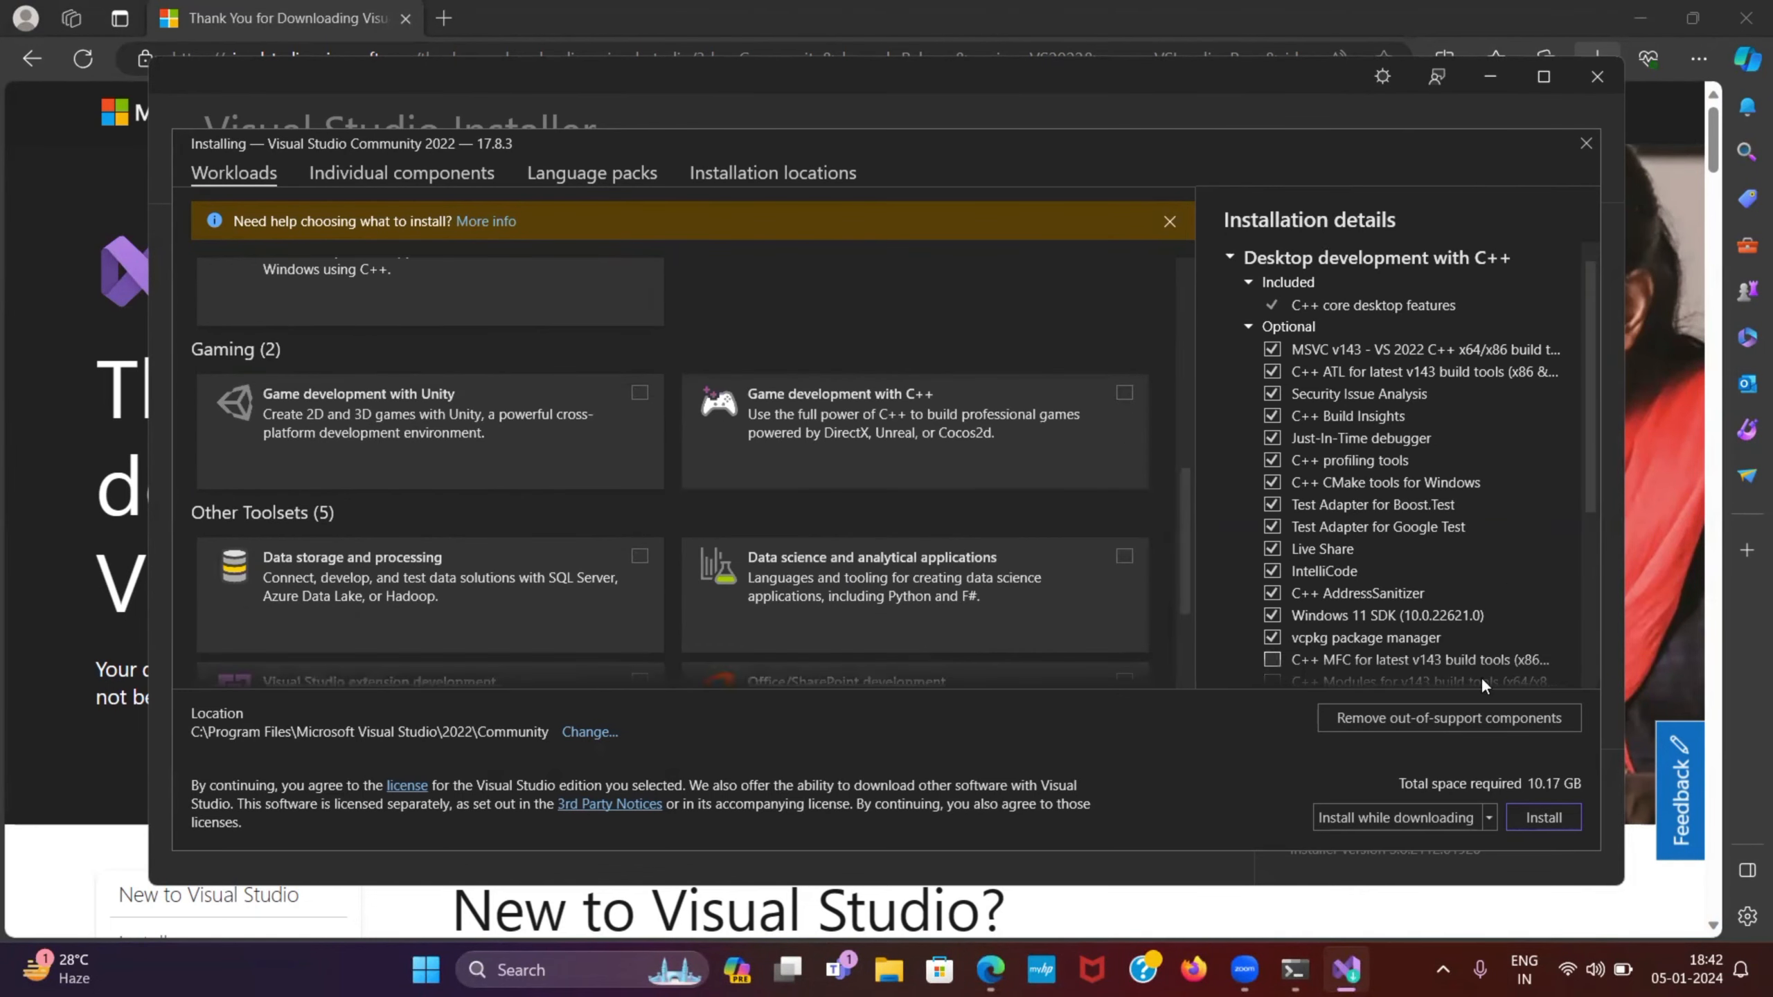
{"action": "left_click", "coordinate": [1431, 819]}
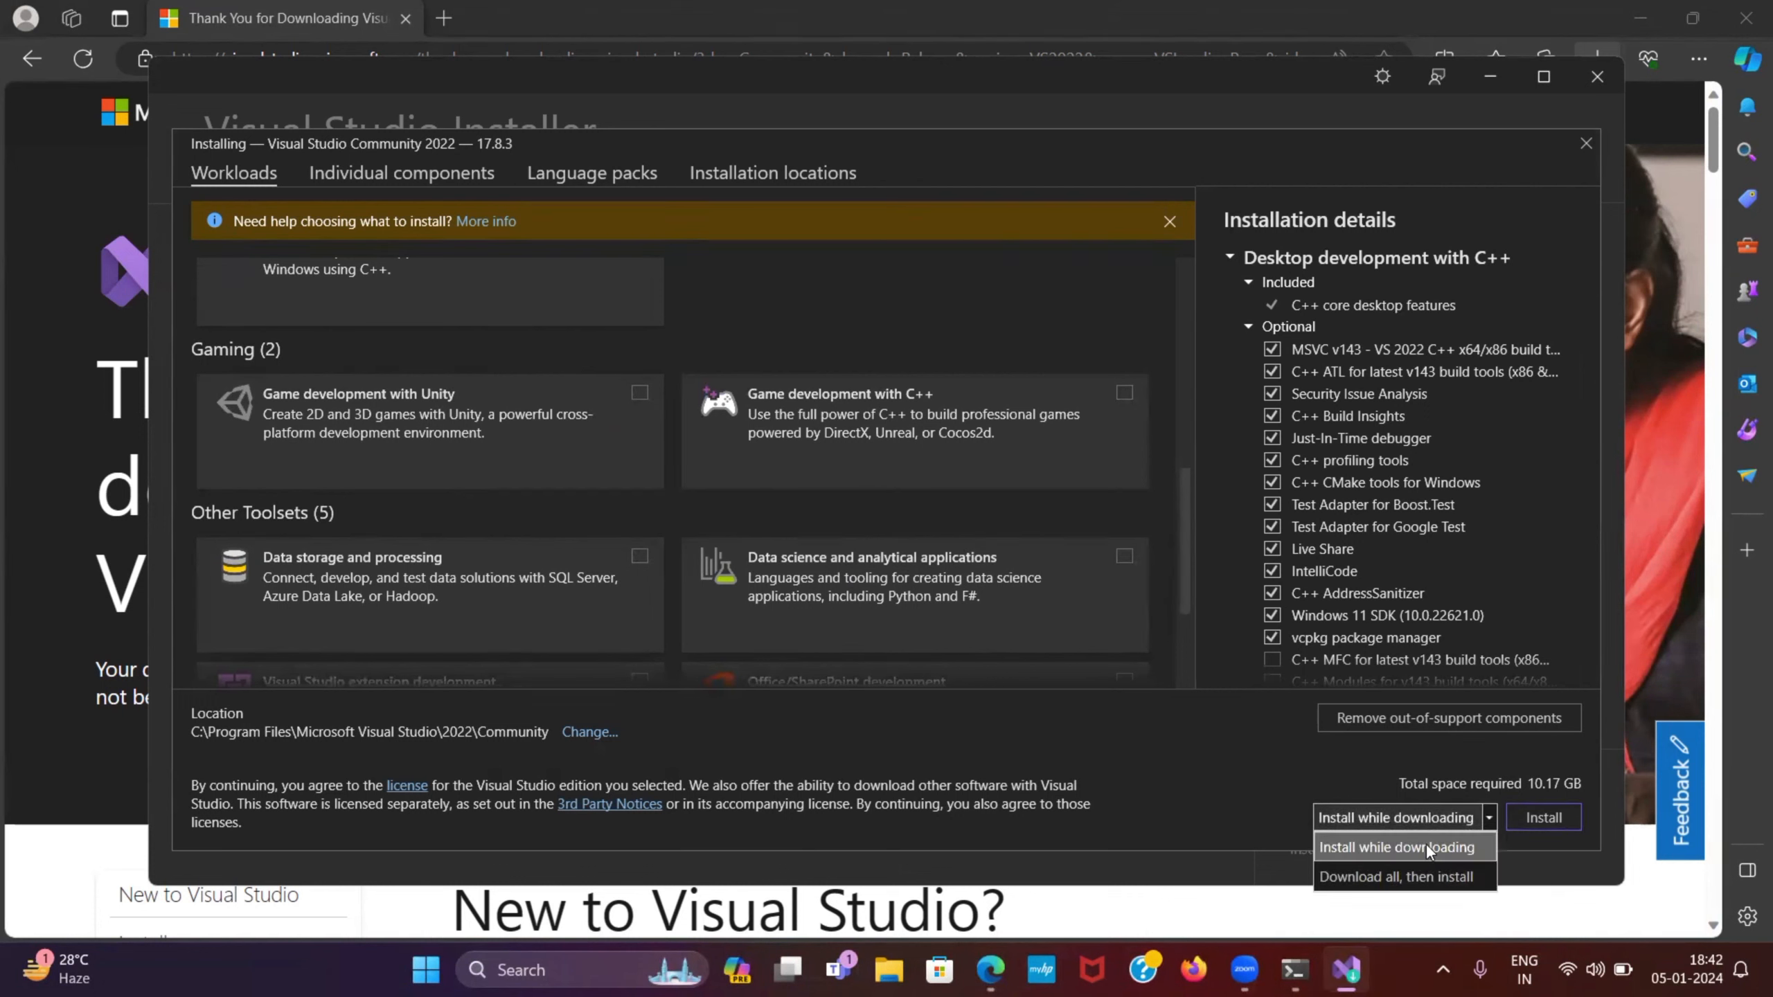
{"action": "left_click", "coordinate": [1427, 845]}
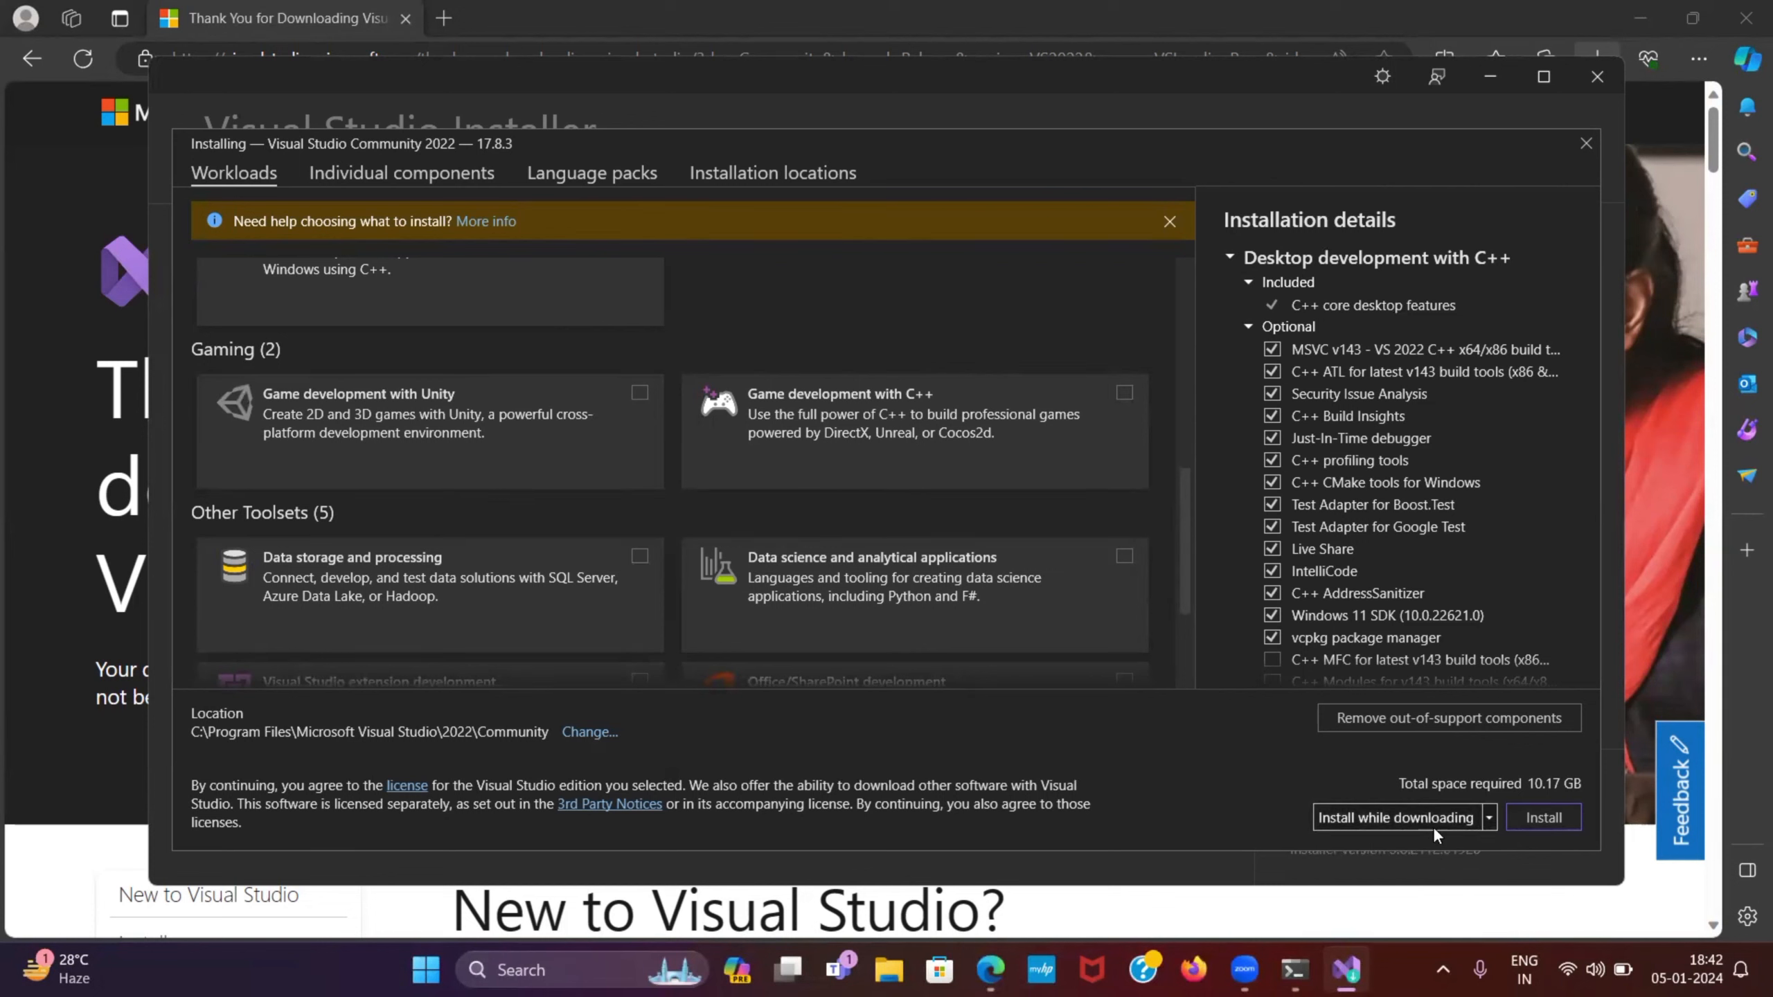
{"action": "left_click", "coordinate": [1432, 821]}
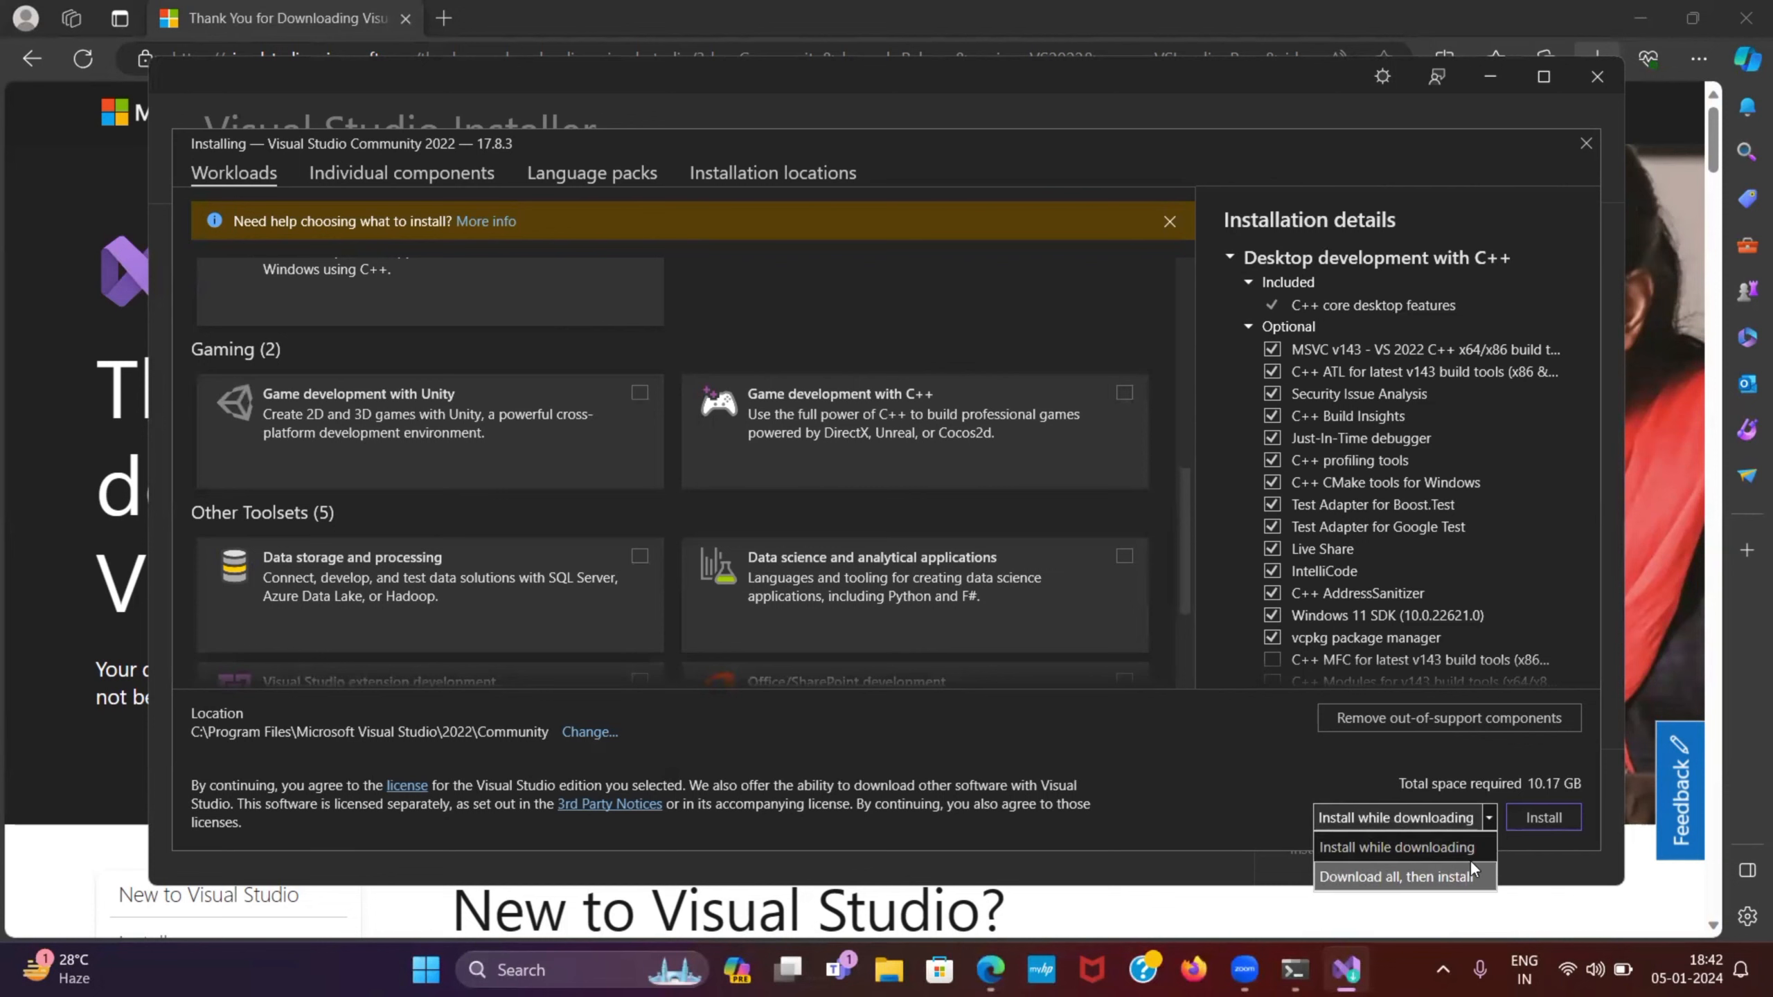
{"action": "left_click", "coordinate": [1546, 819]}
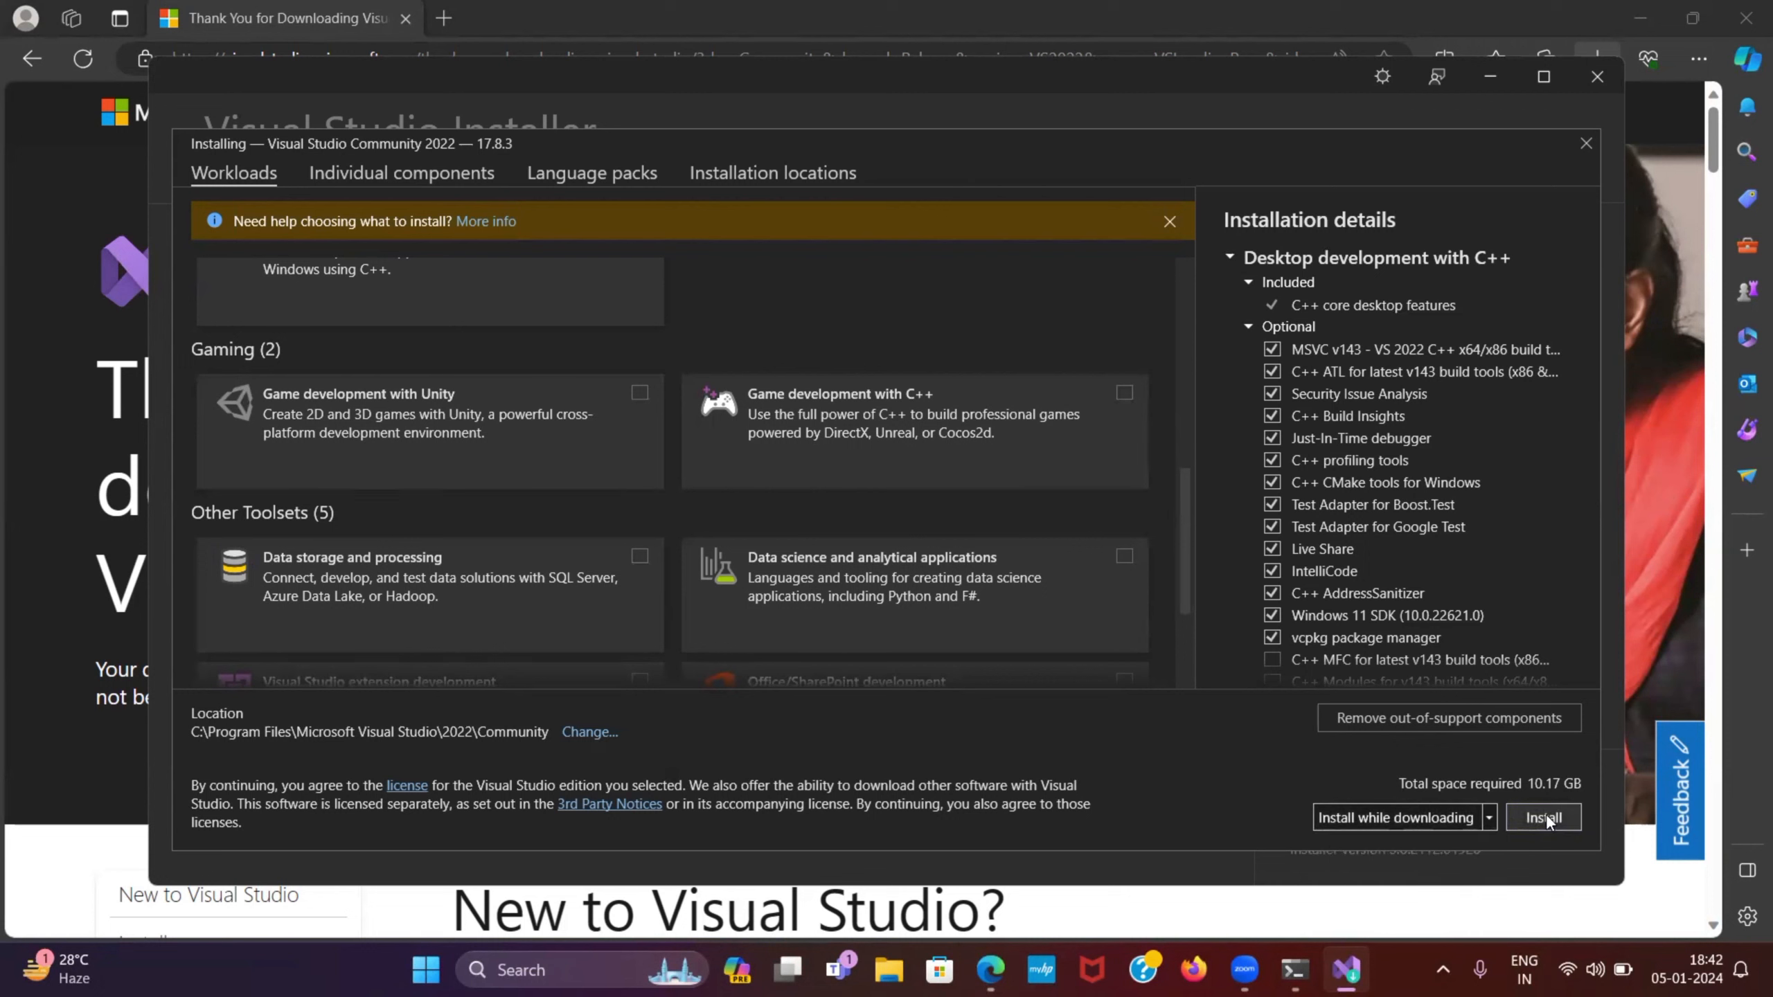
{"action": "left_click", "coordinate": [1544, 818]}
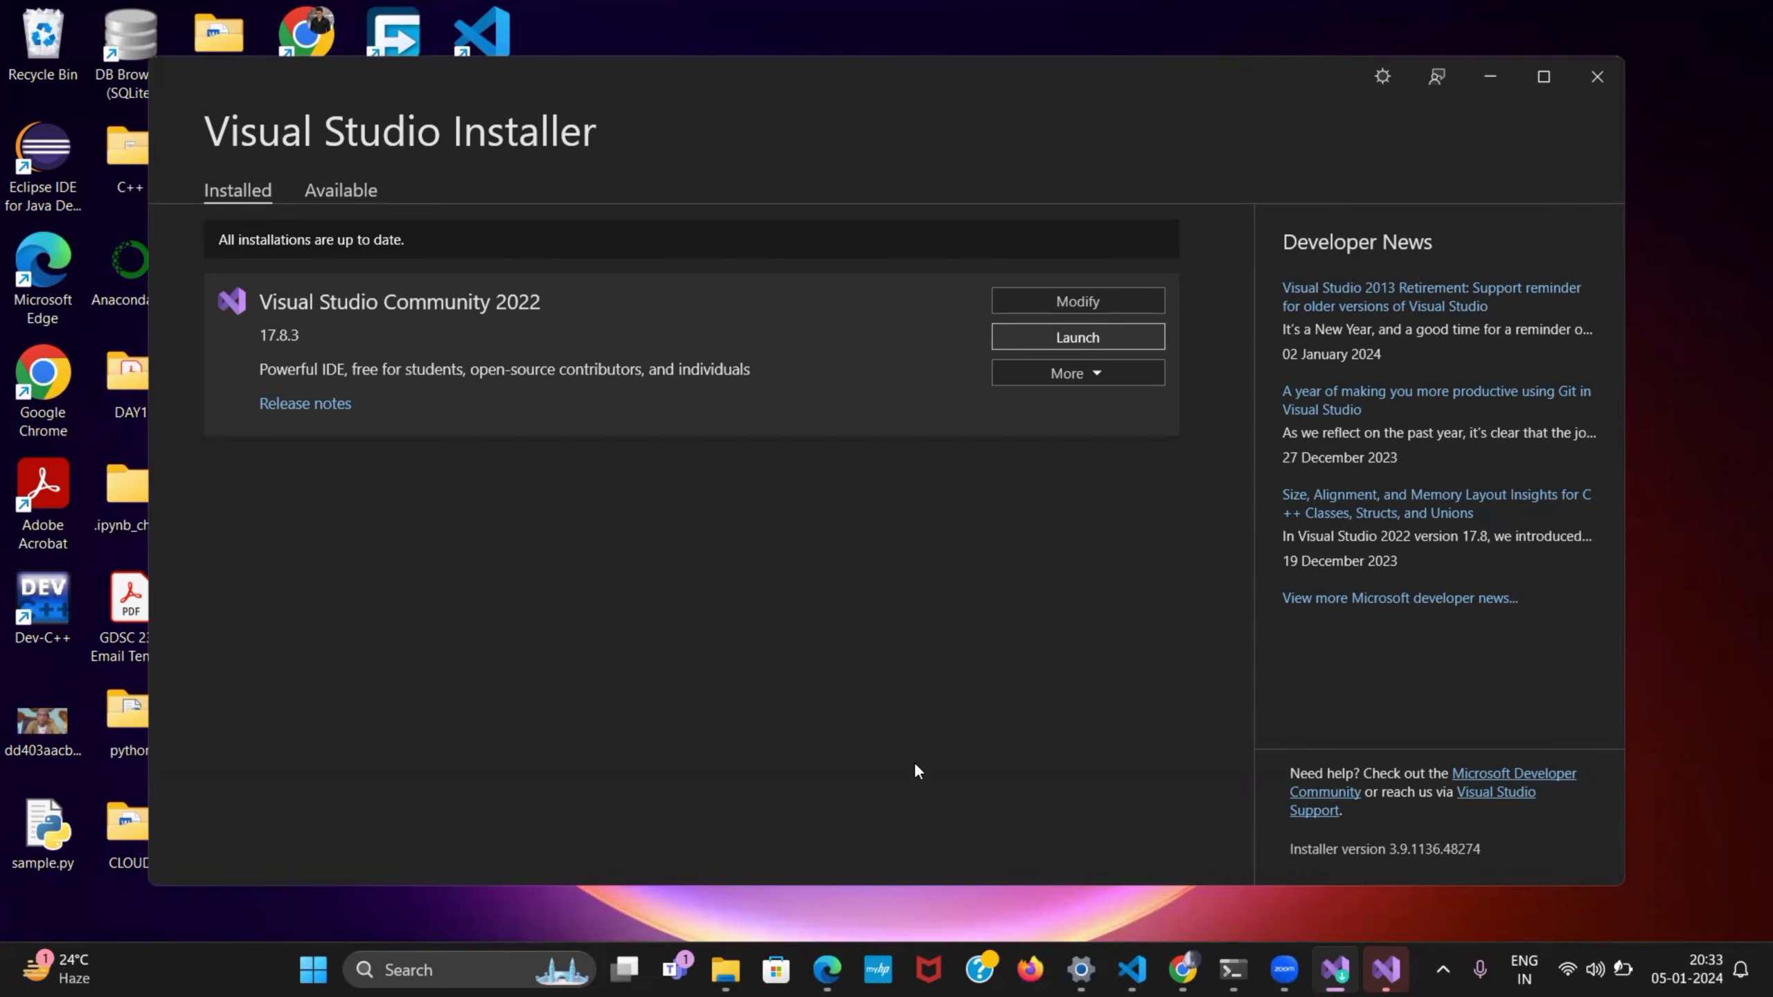
Review the earlier flutter doctor output and the additional management options for the Visual Studio Community 2022 installation.
{"action": "mouse_move", "coordinate": [1232, 971]}
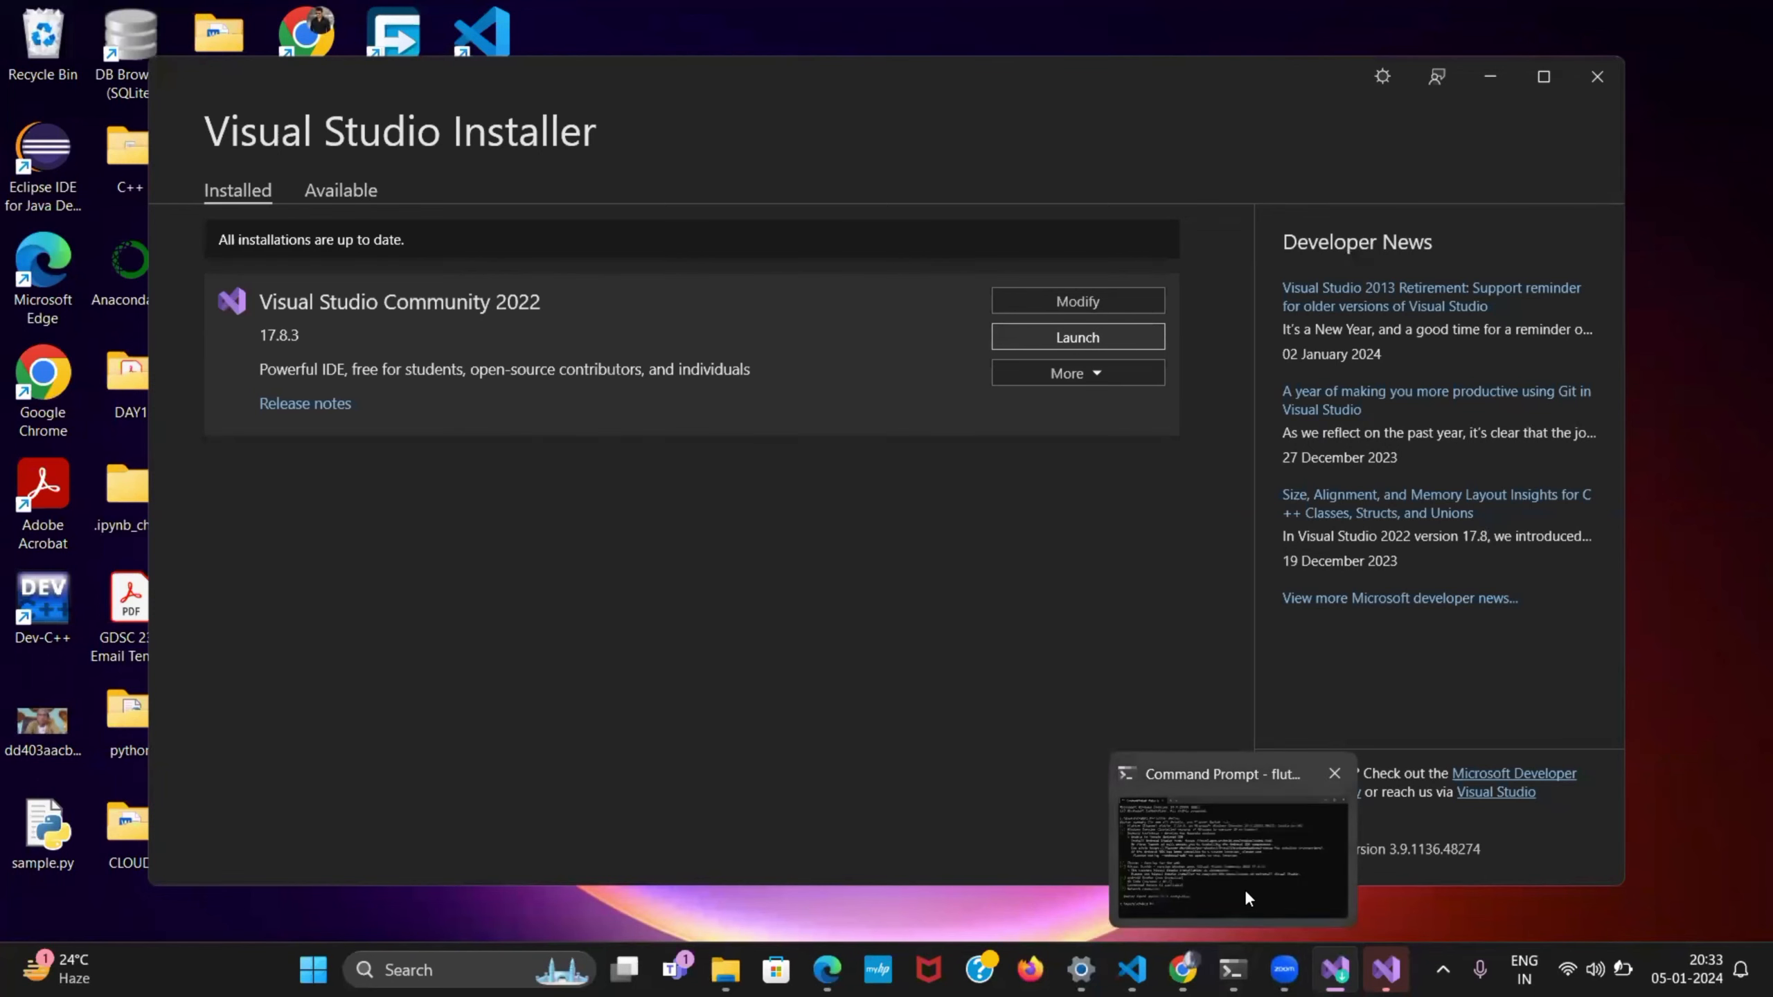
{"action": "left_click", "coordinate": [1248, 898]}
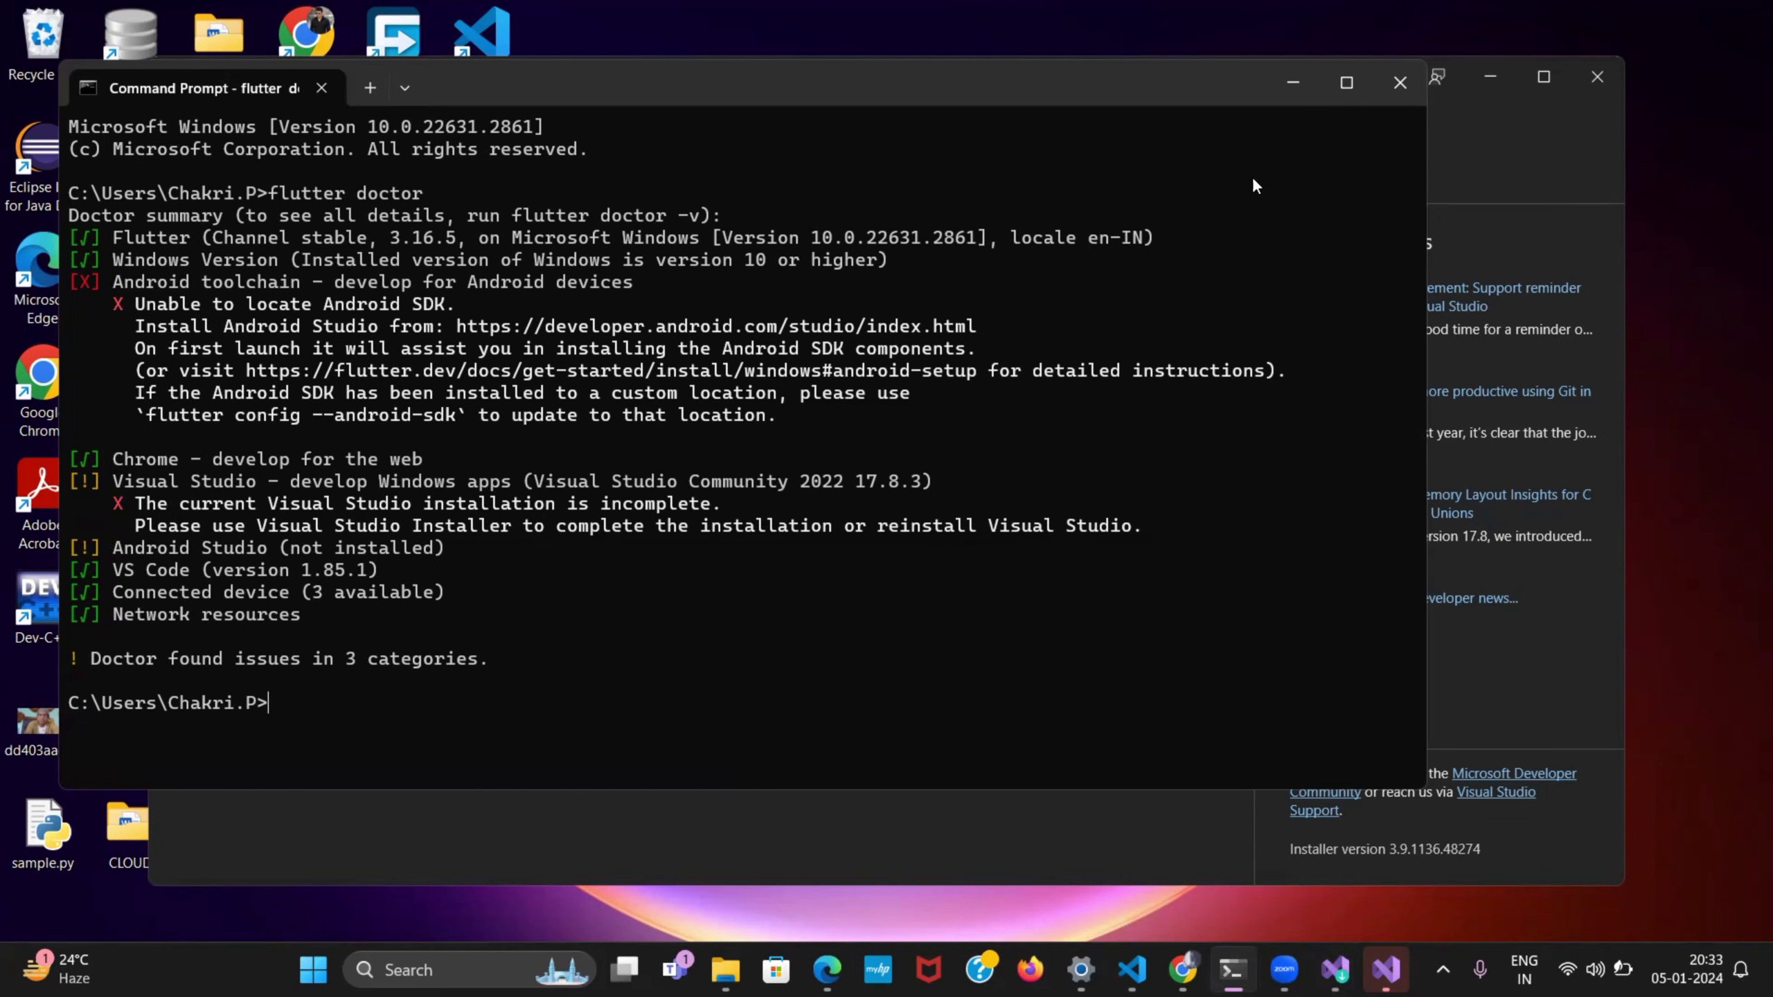
{"action": "left_click", "coordinate": [1296, 94]}
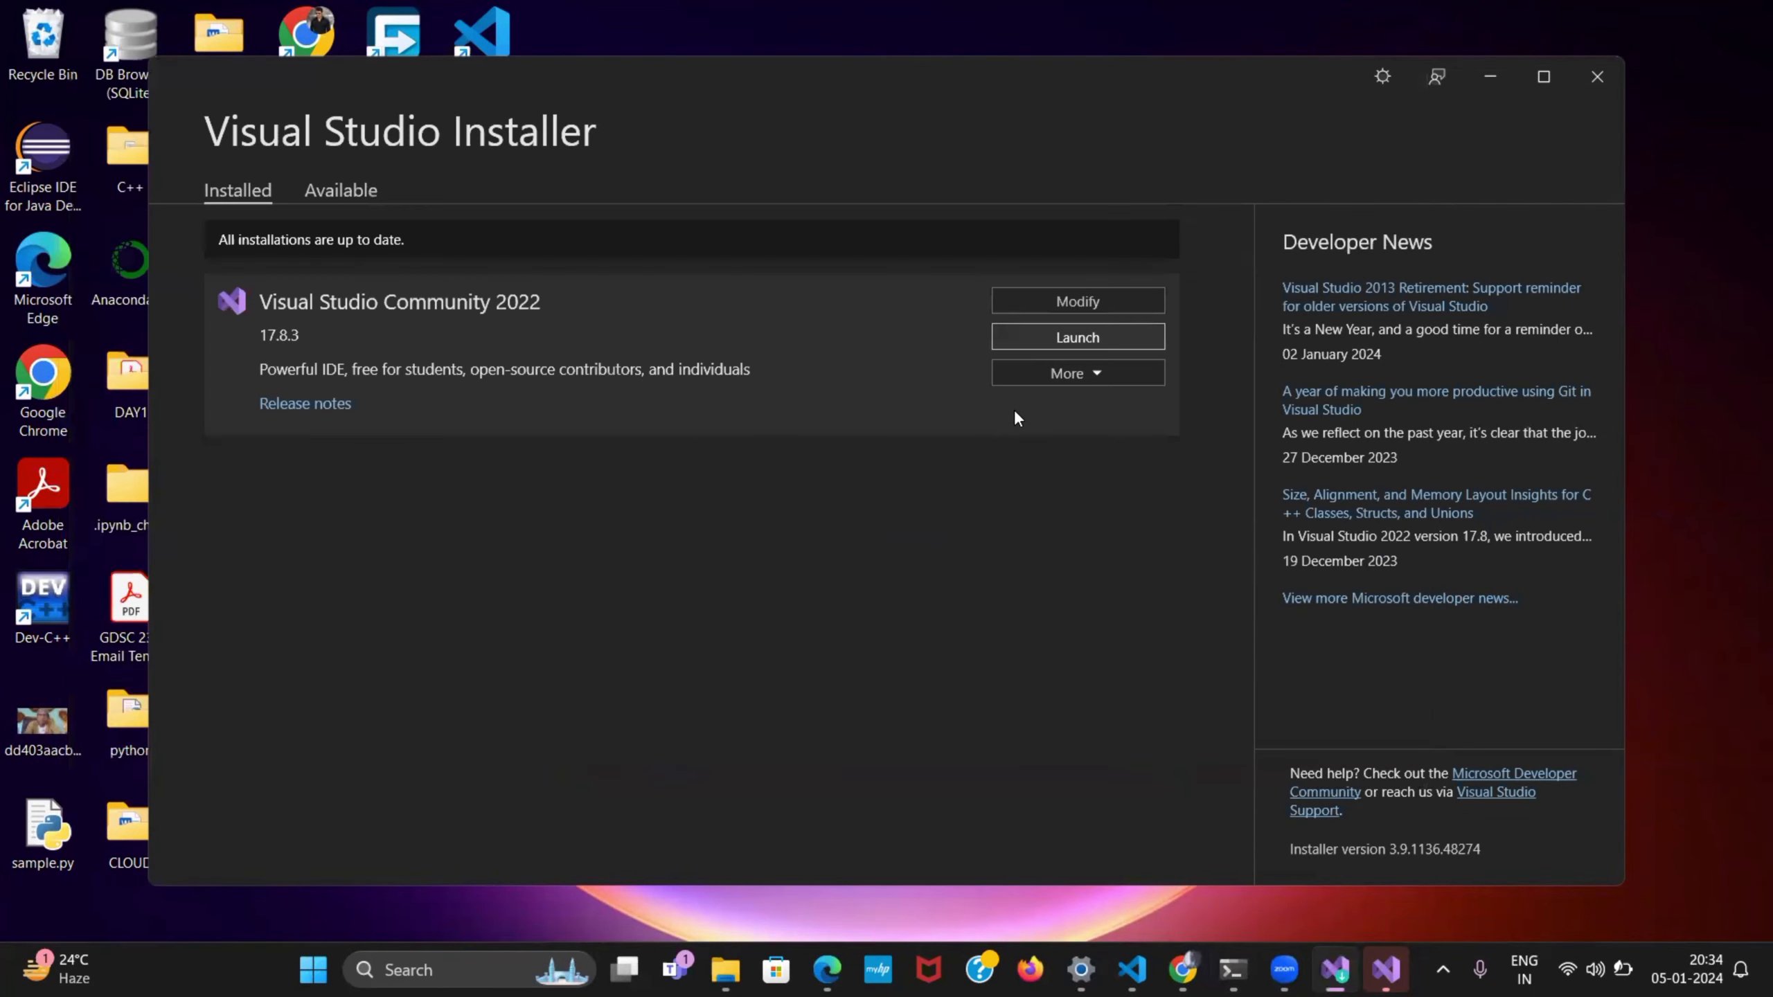
{"action": "left_click", "coordinate": [1151, 377]}
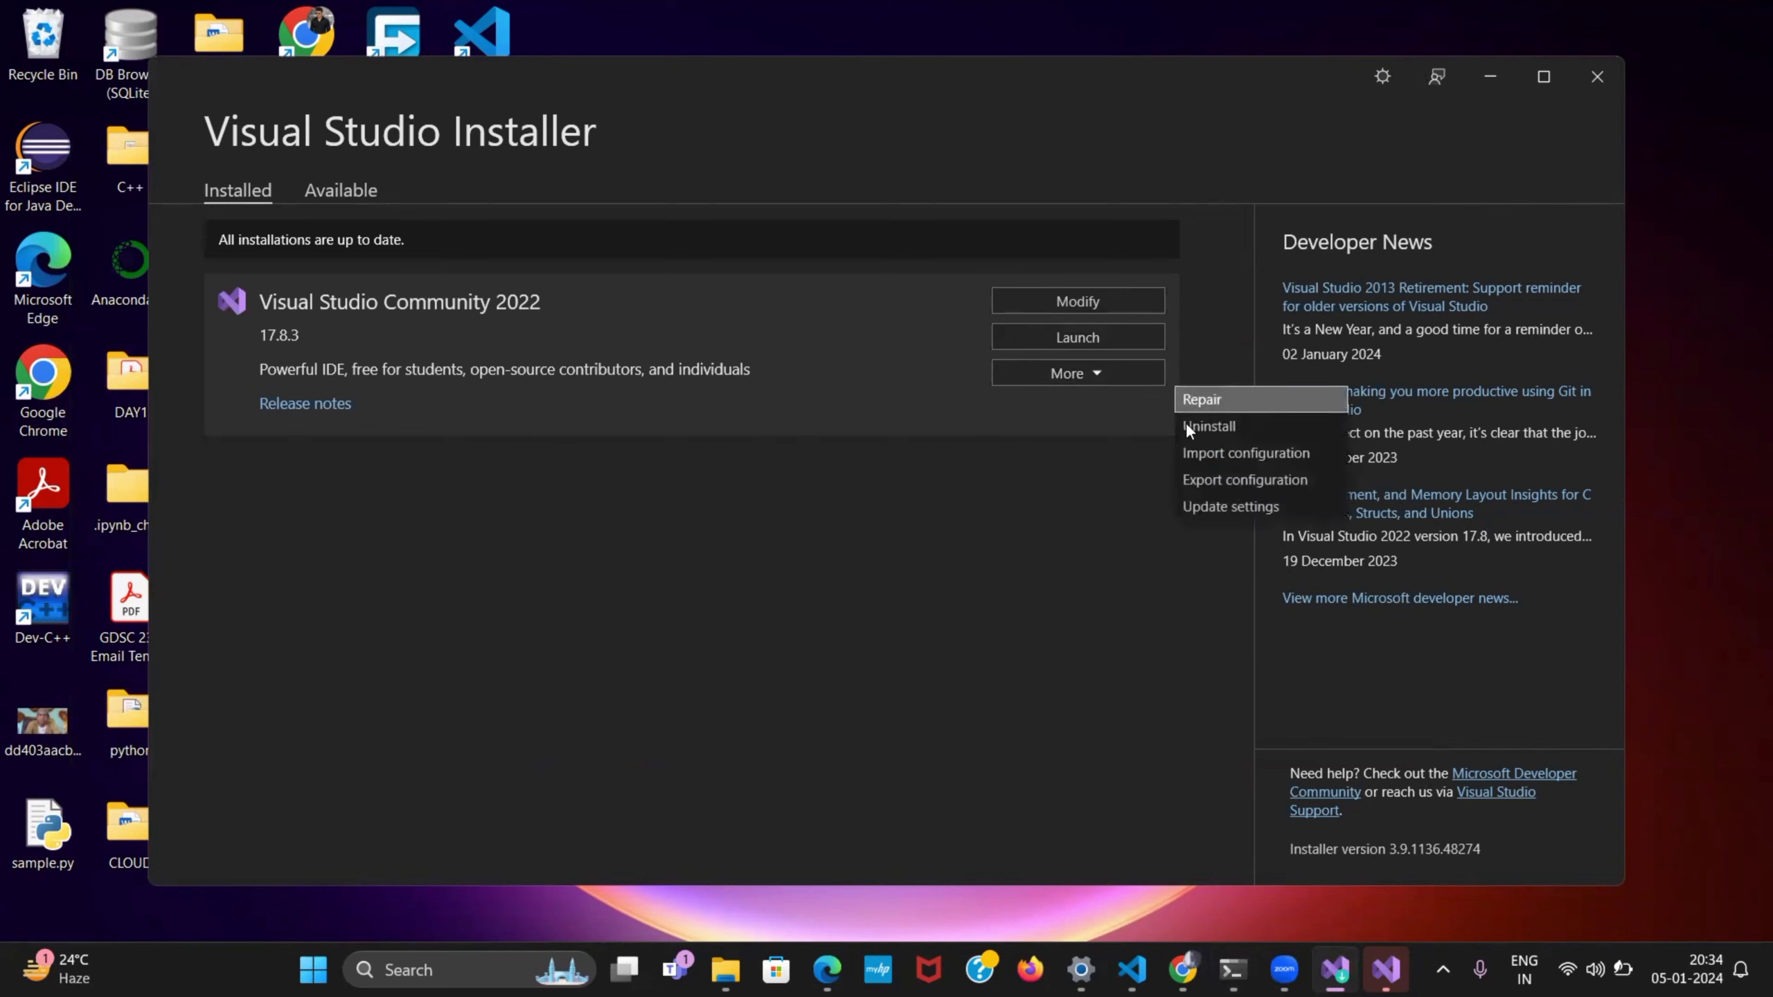
{"action": "left_click", "coordinate": [1016, 480]}
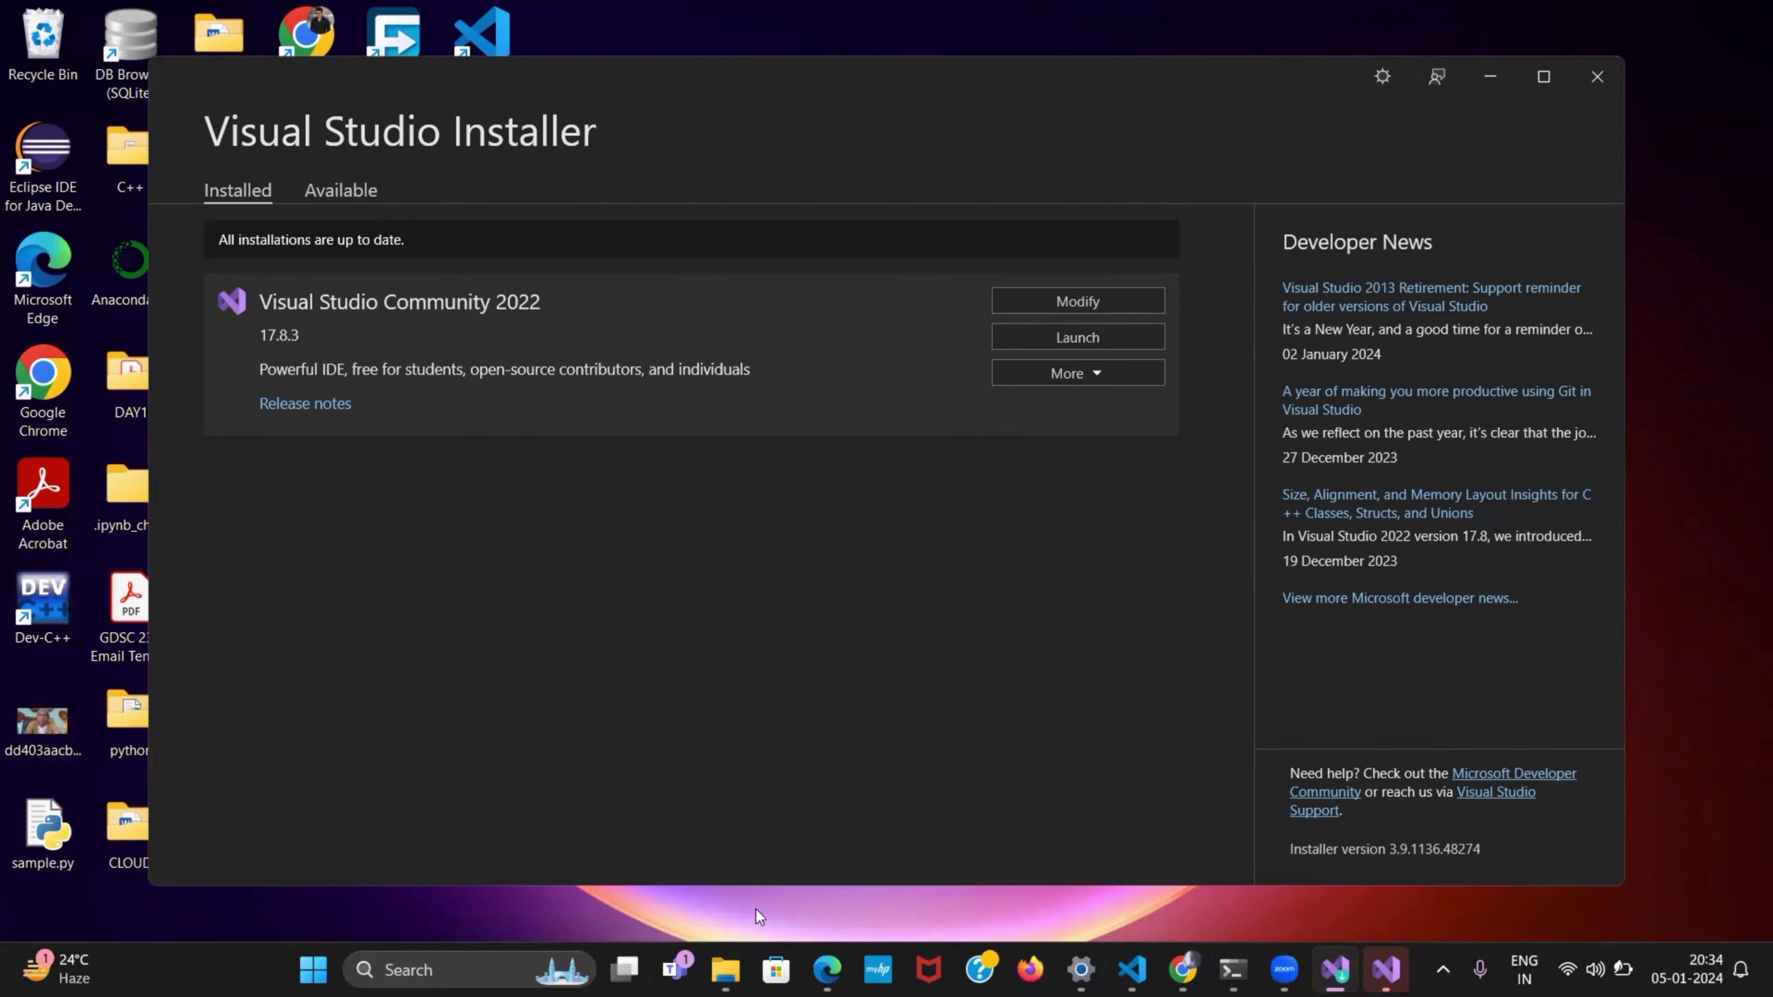
Open a new Command Prompt and run flutter doctor again to recheck the development setup.
{"action": "left_click", "coordinate": [513, 960]}
{"action": "type", "text": "cmd"}
{"action": "key", "text": "Return"}
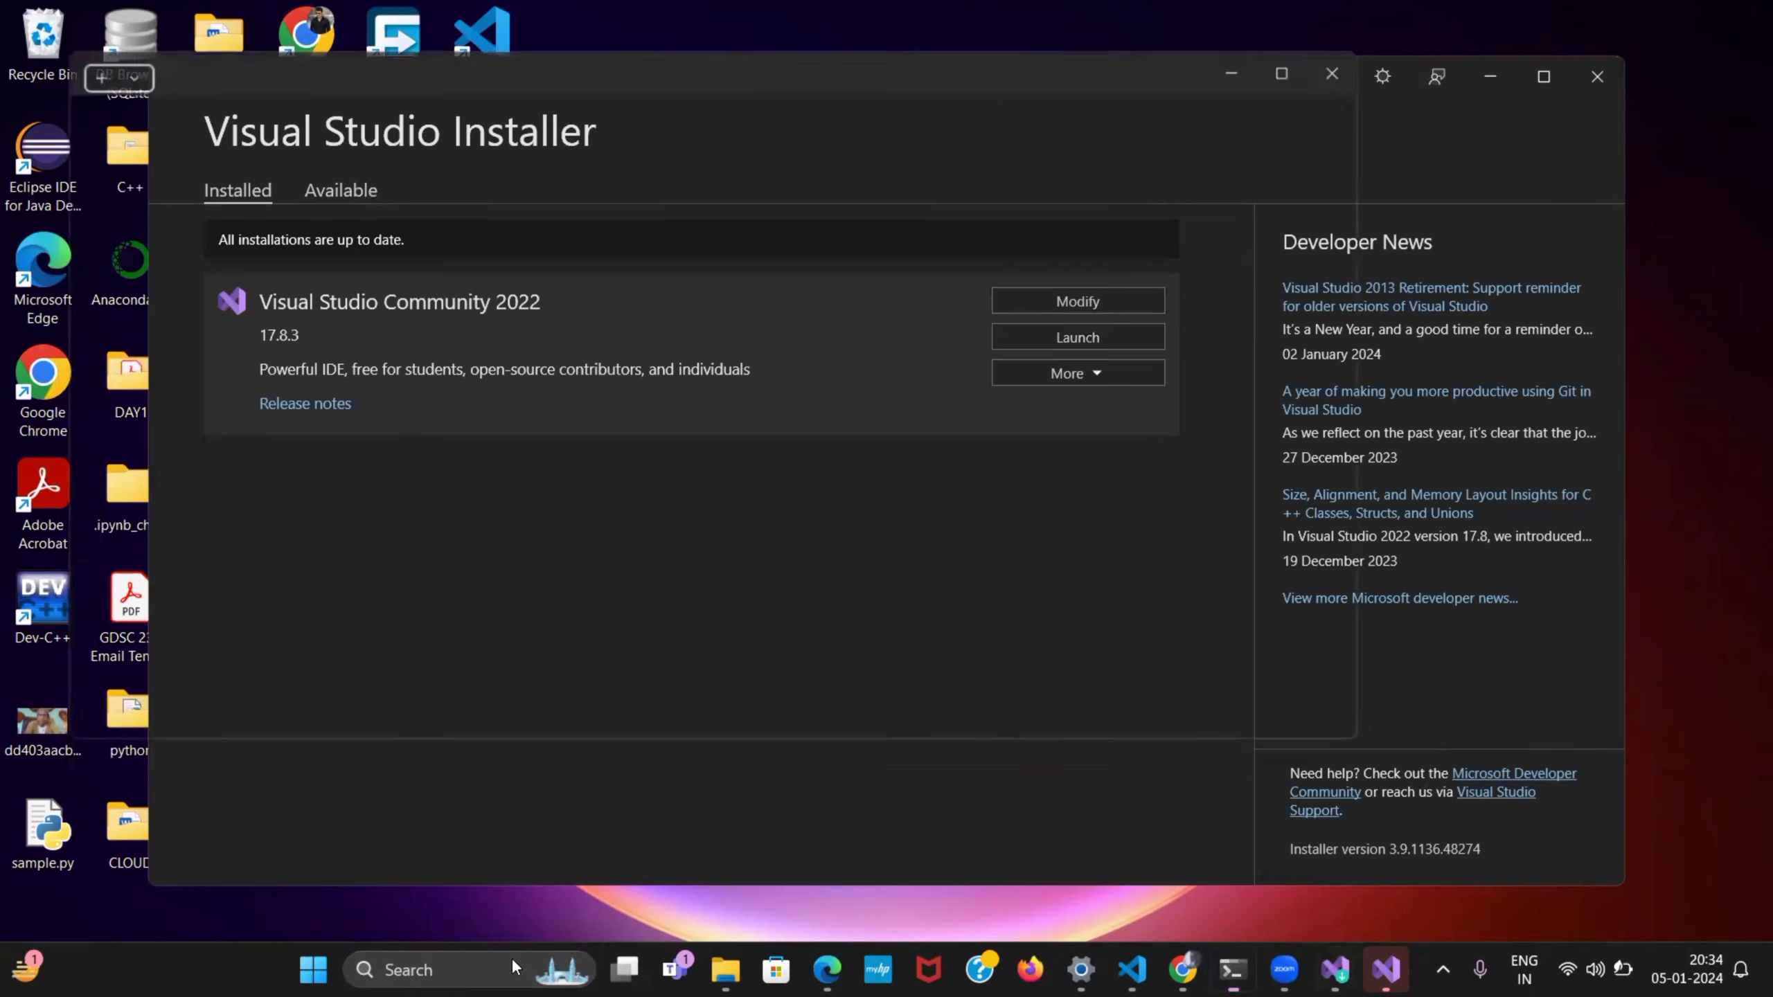
{"action": "type", "text": "flu"}
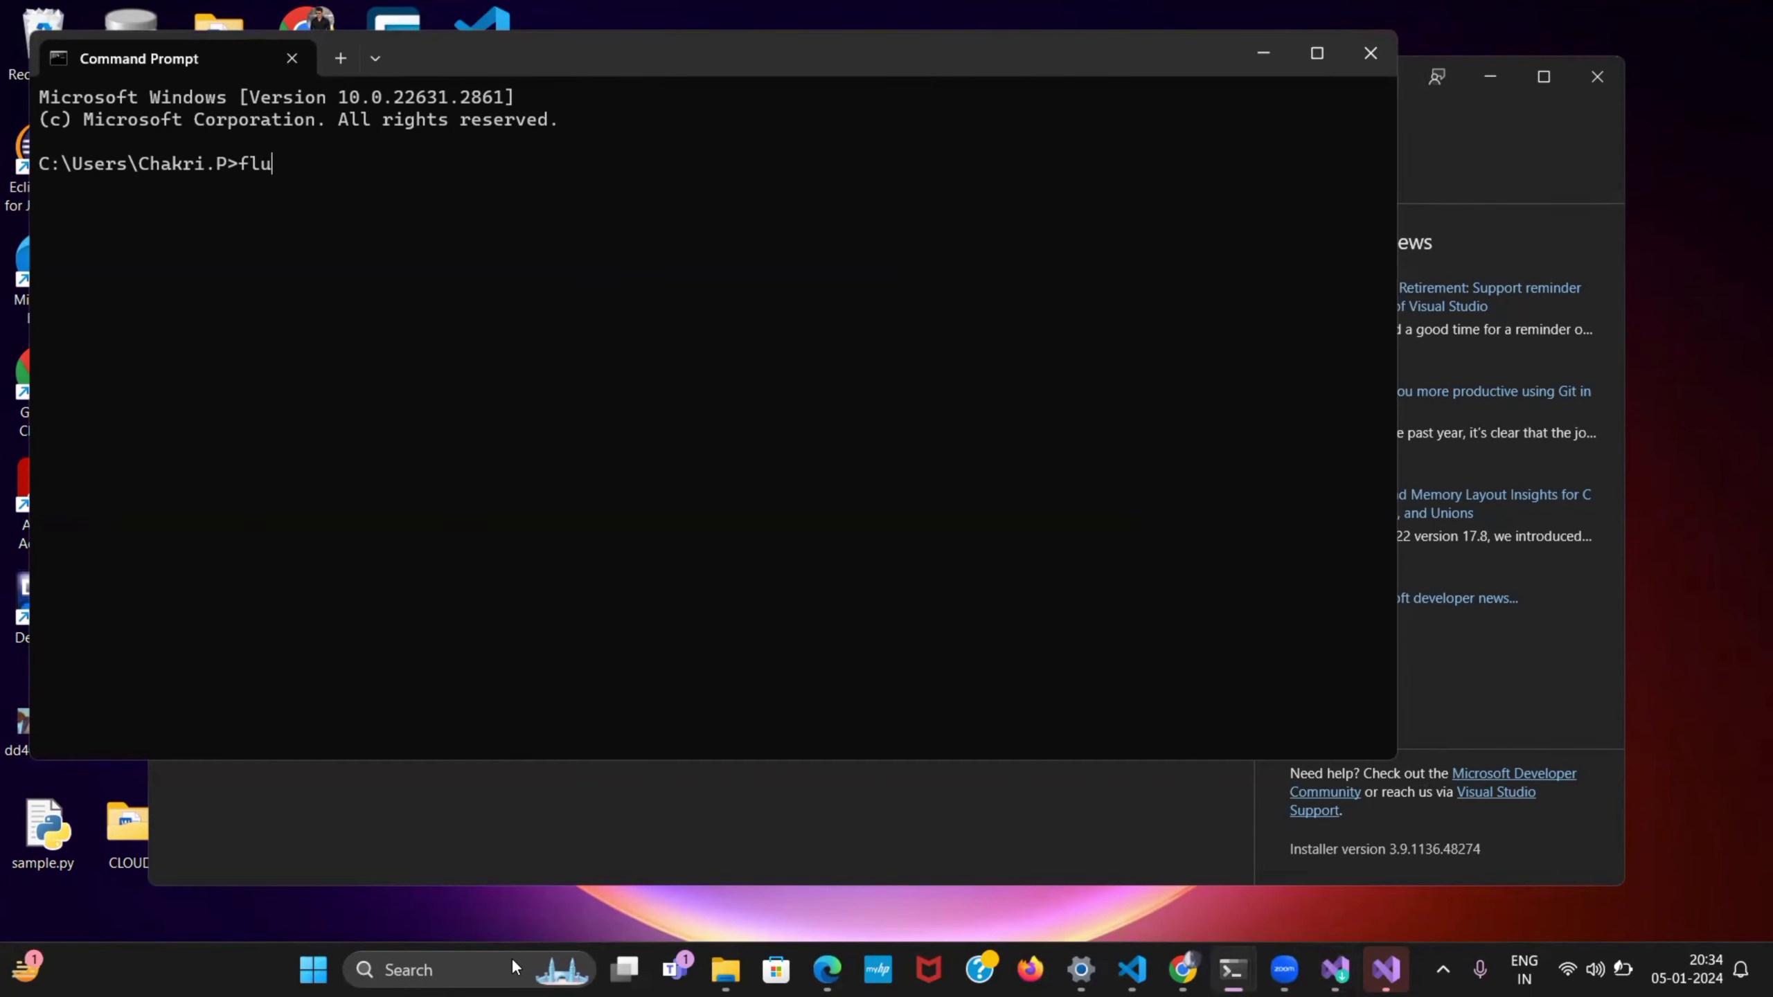
{"action": "type", "text": "tter doctor"}
{"action": "key", "text": "Return"}
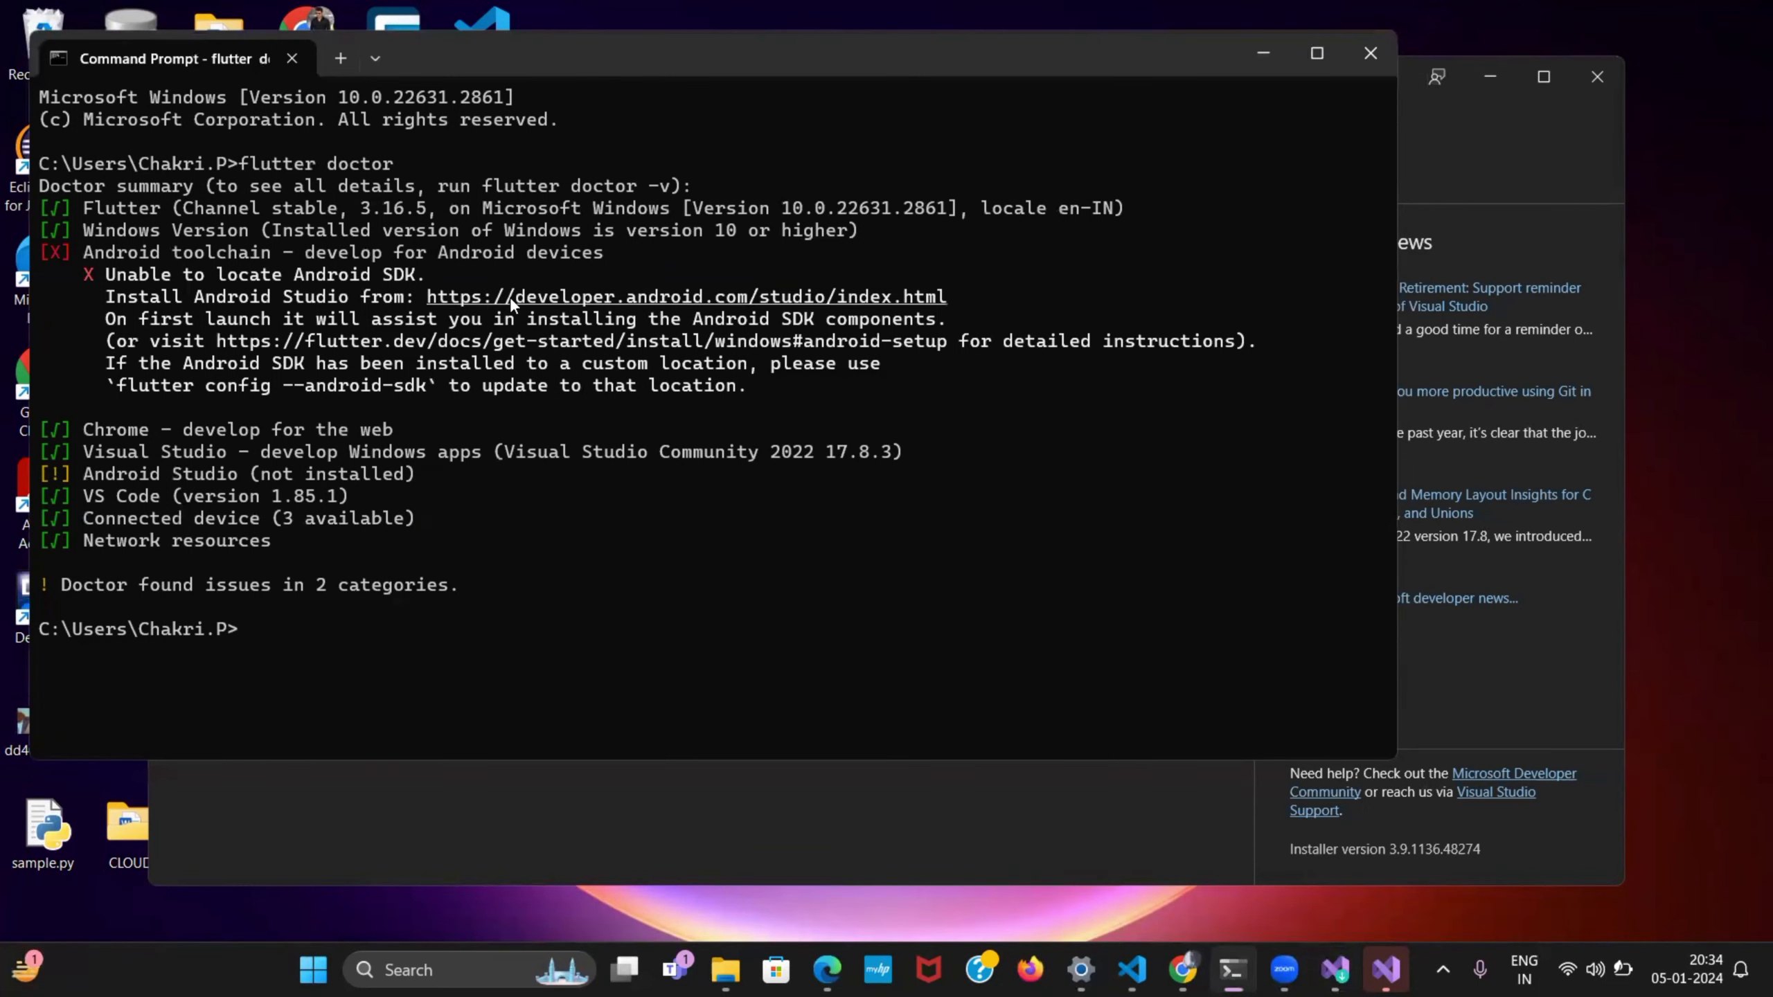
Follow the Android Studio link from the flutter doctor output, accept the terms and download Android Studio Hedgehog 2023.1.1 Patch 1 for Windows.
{"action": "left_click", "coordinate": [654, 298], "text": "ctrl"}
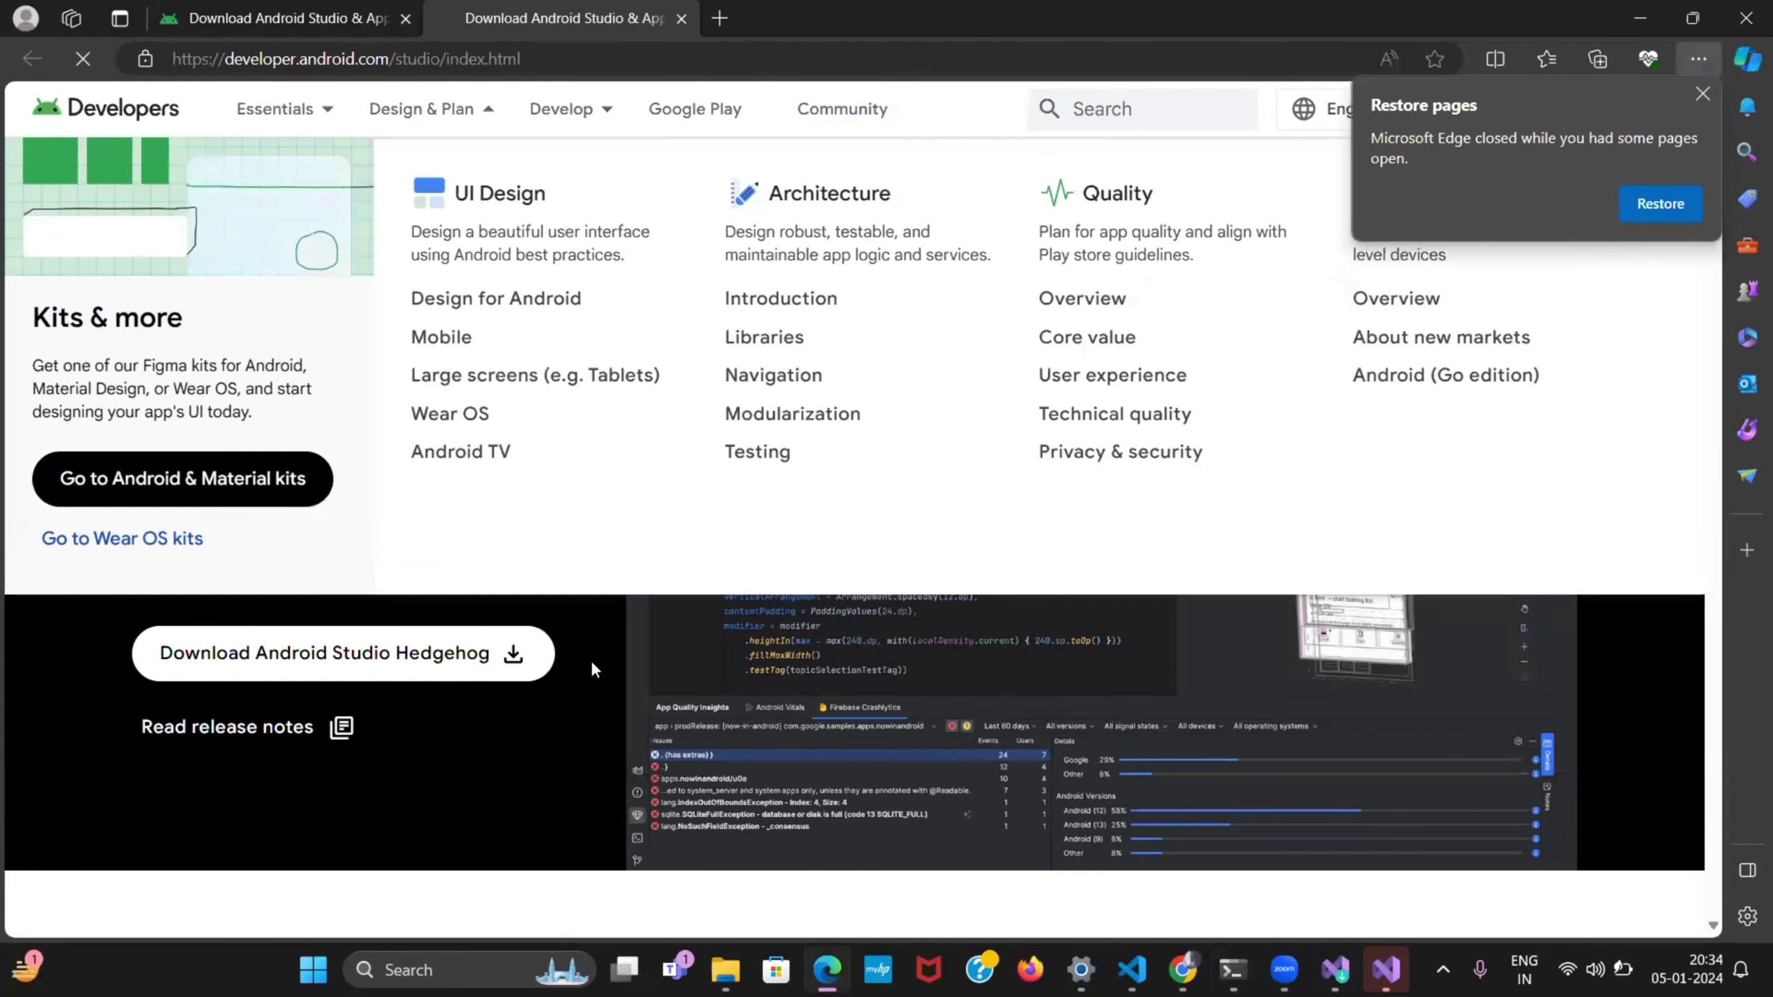
{"action": "left_click", "coordinate": [411, 674]}
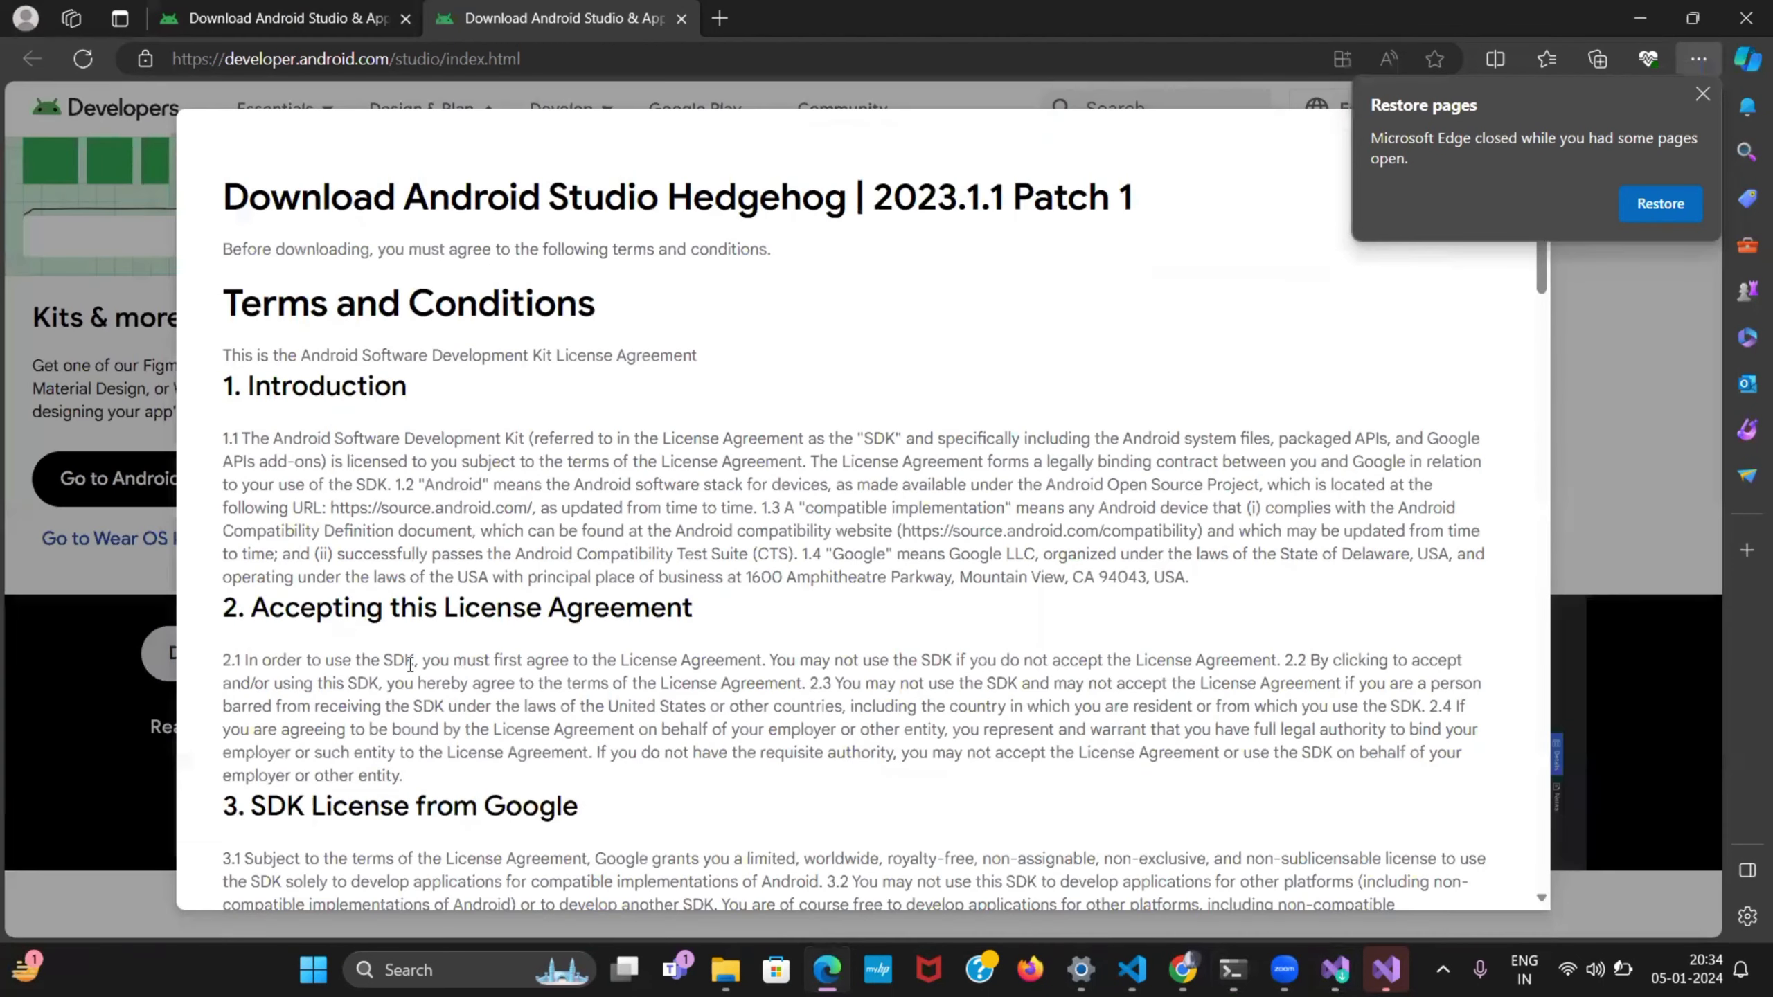
{"action": "scroll", "coordinate": [484, 669], "scroll_direction": "down", "scroll_amount": 15}
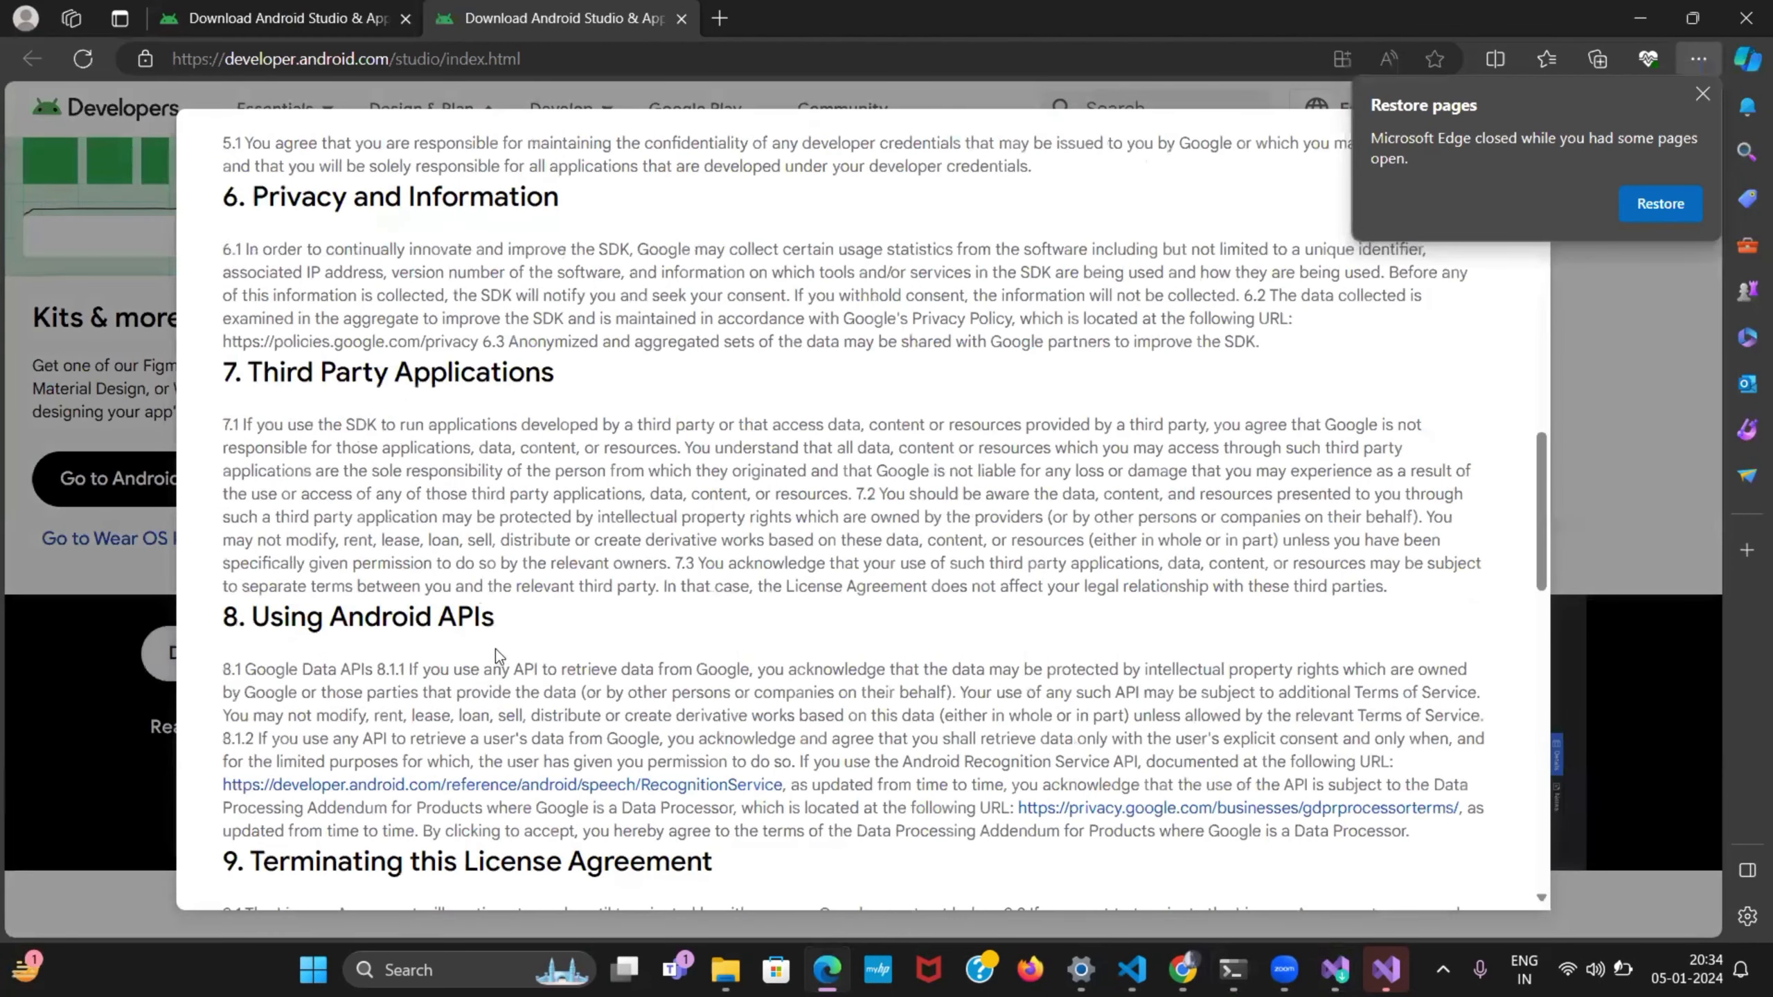
{"action": "scroll", "coordinate": [495, 648], "scroll_direction": "up", "scroll_amount": 6}
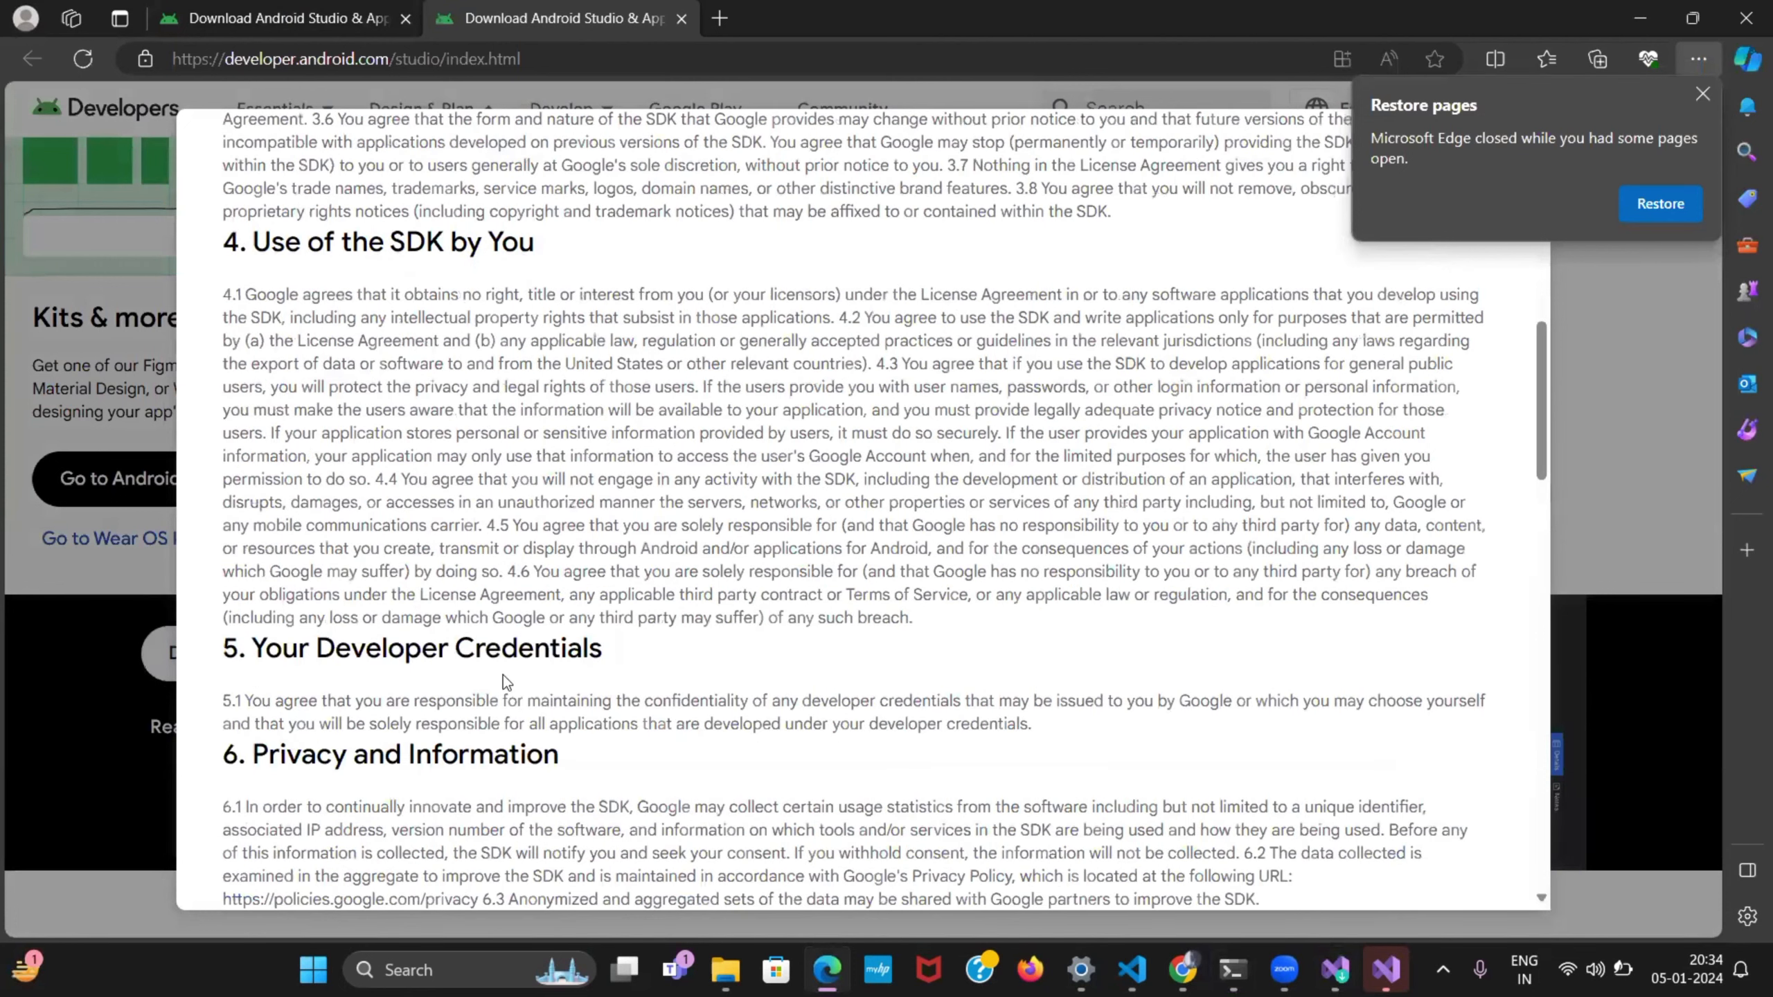
{"action": "scroll", "coordinate": [245, 713], "scroll_direction": "down", "scroll_amount": 20}
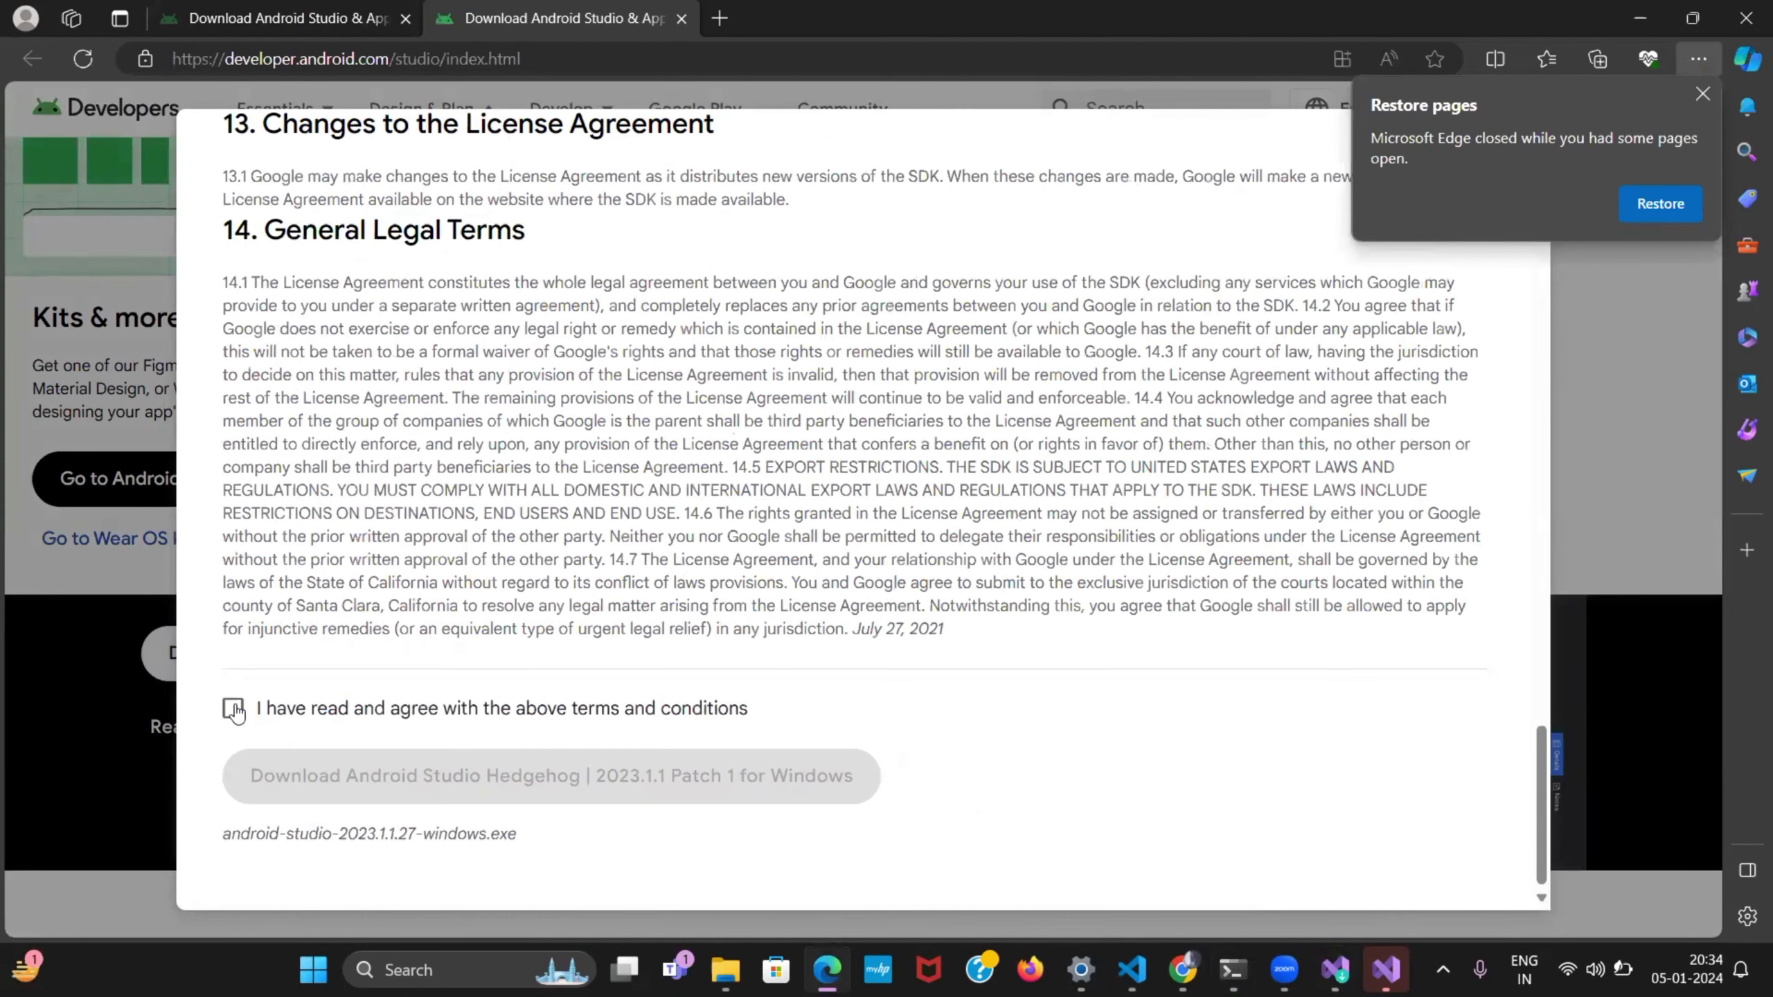
{"action": "left_click", "coordinate": [345, 725]}
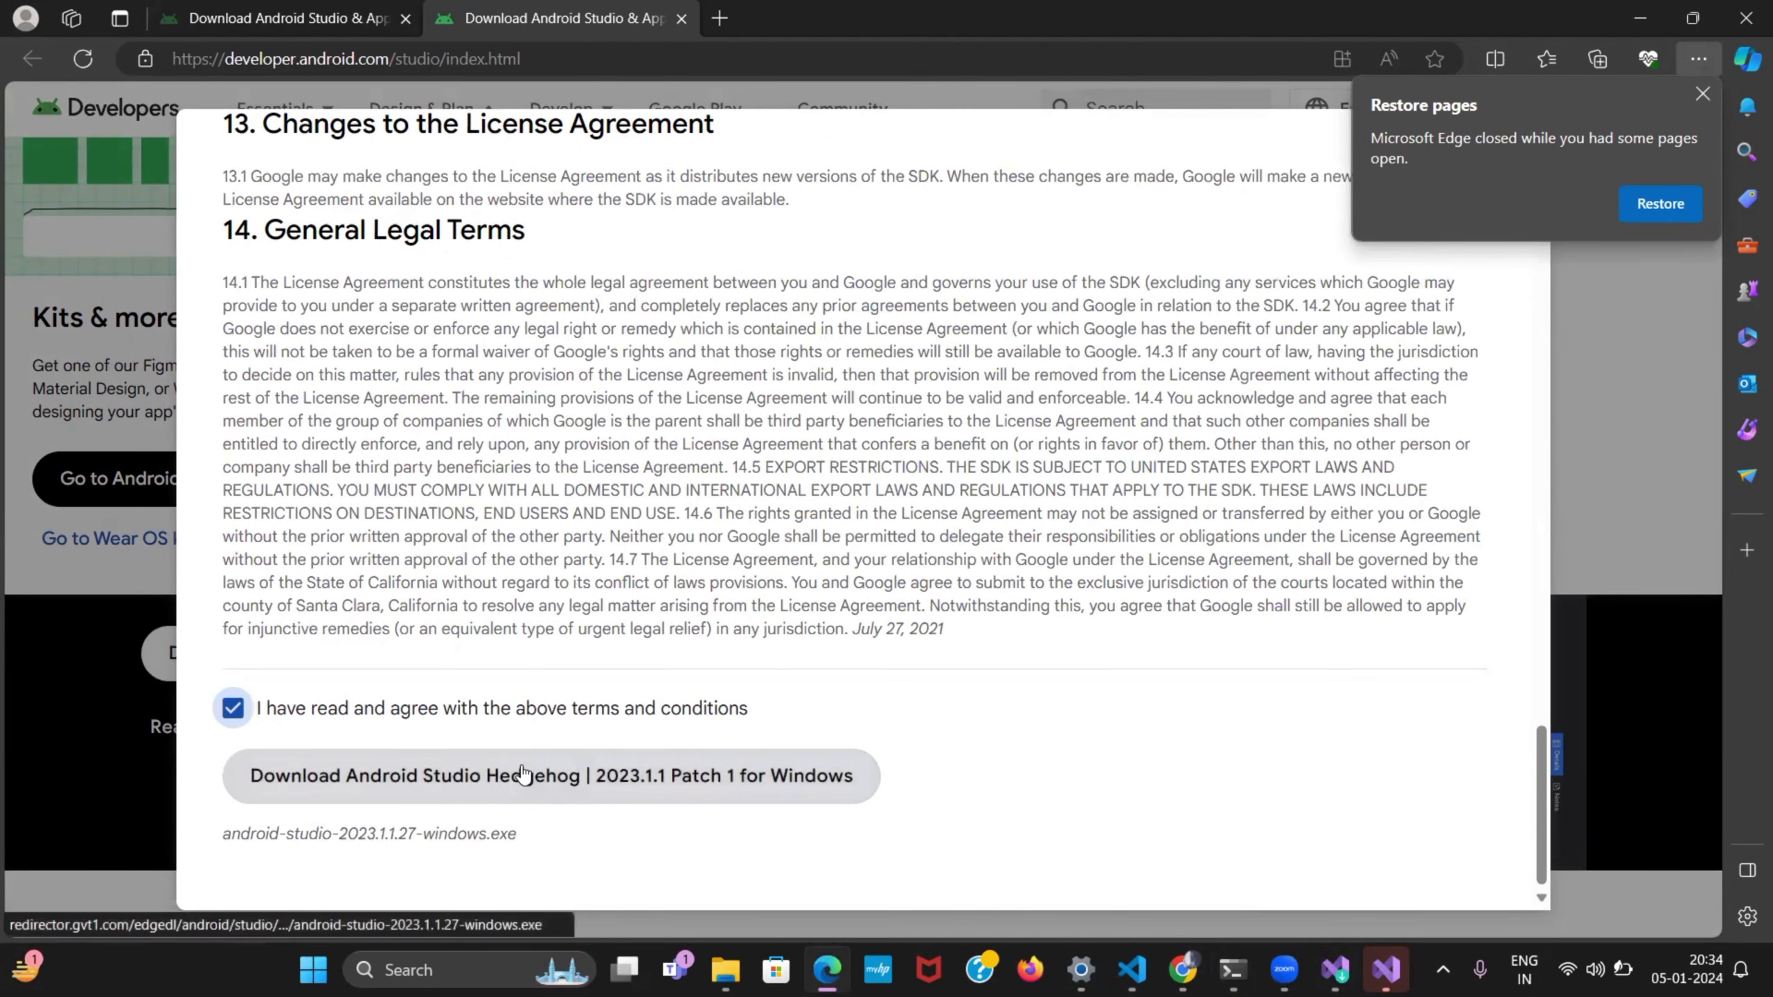
{"action": "left_click", "coordinate": [474, 780]}
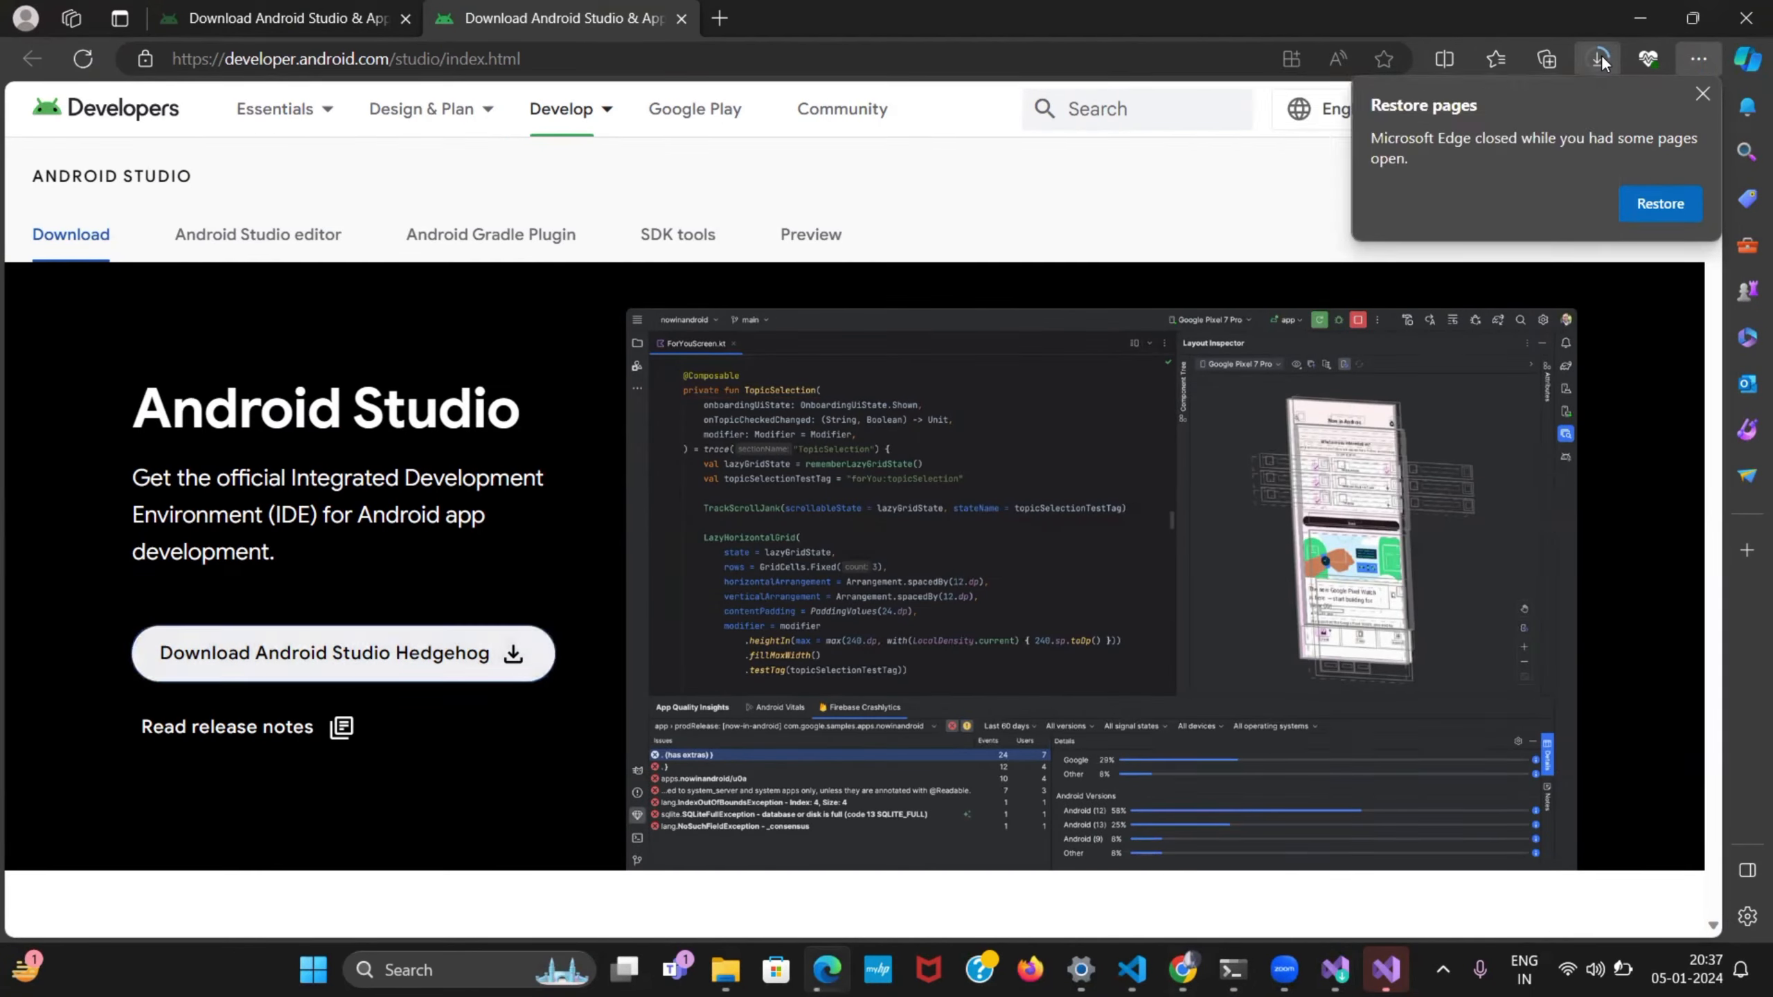
Launch the downloaded android-studio-2023.1.1.27-windows.exe and continue through Android Studio Setup with the default components.
{"action": "left_click", "coordinate": [1598, 60]}
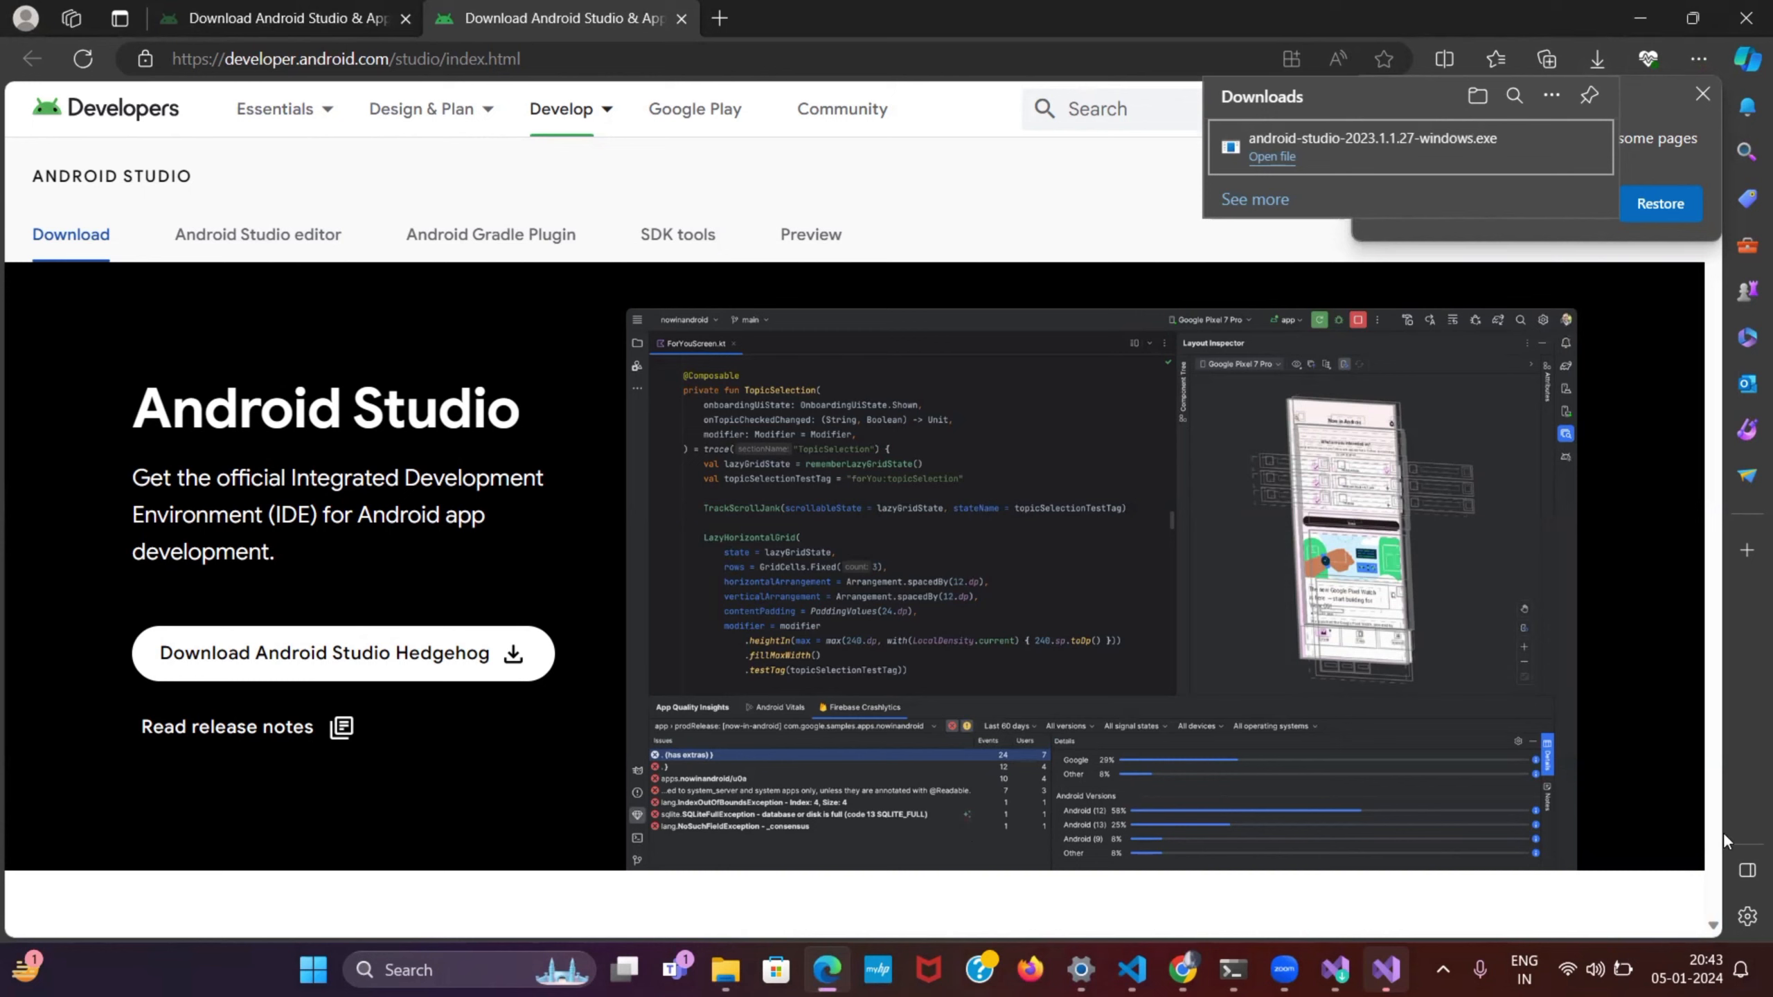
{"action": "left_click", "coordinate": [1301, 157]}
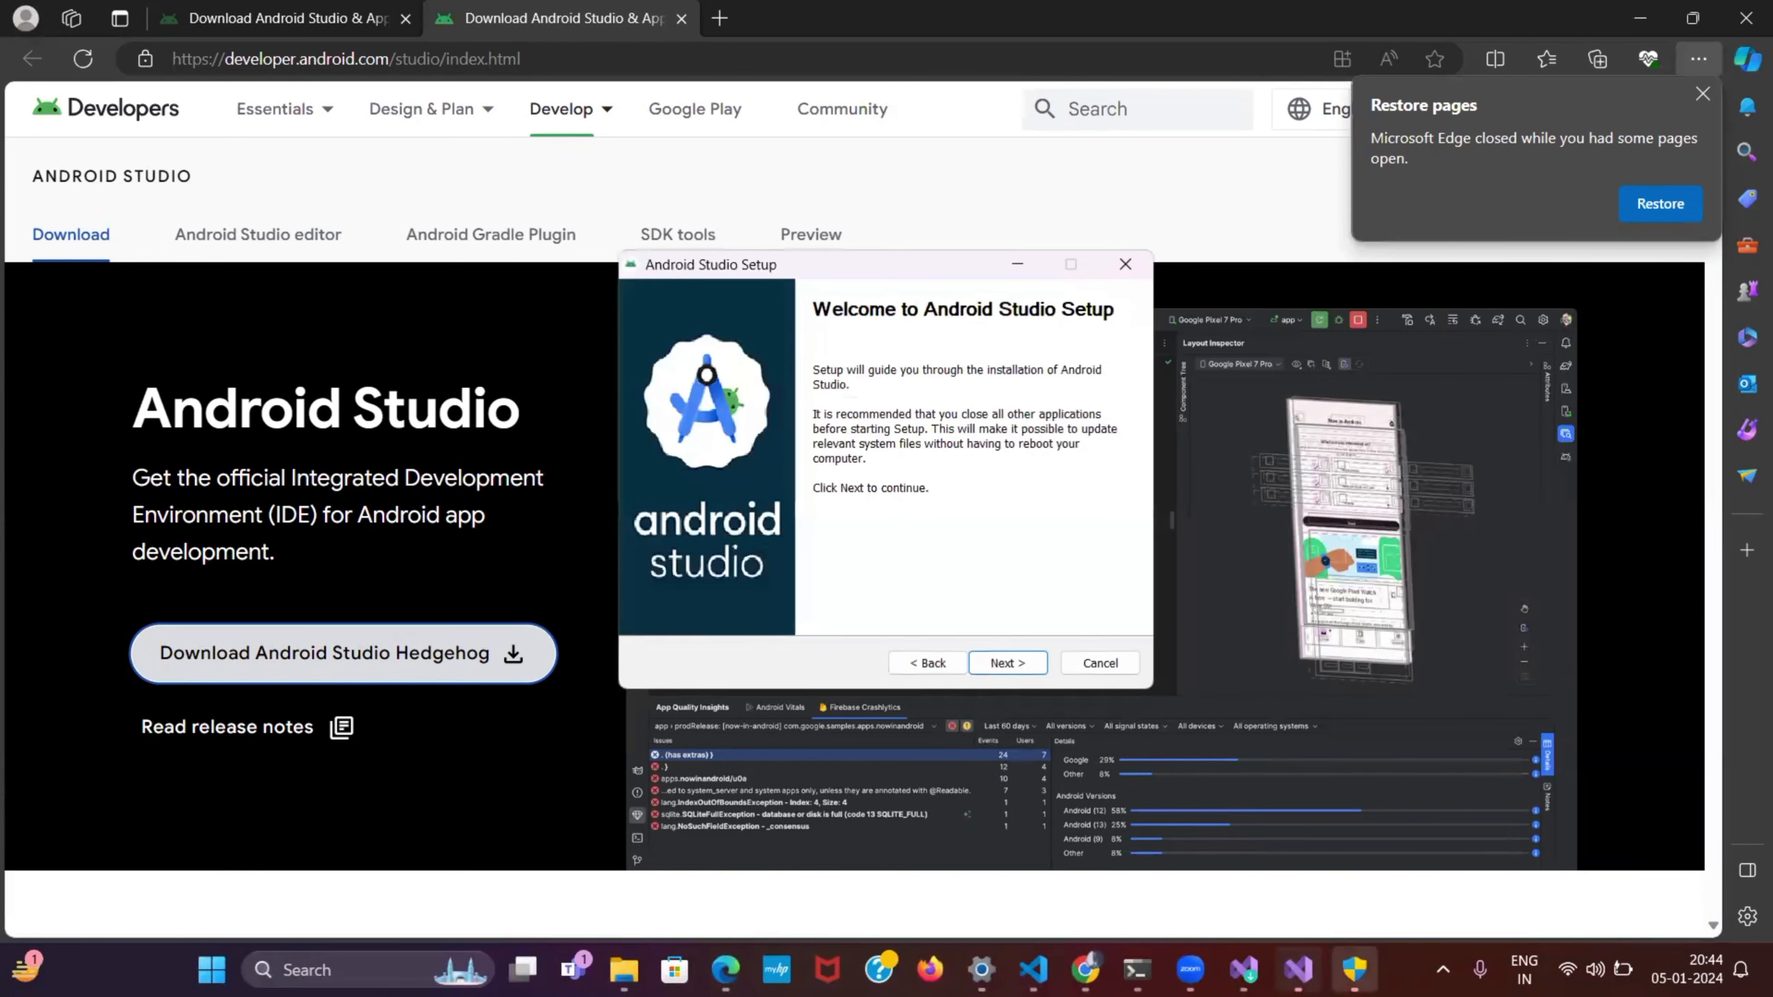
{"action": "left_click", "coordinate": [1009, 666]}
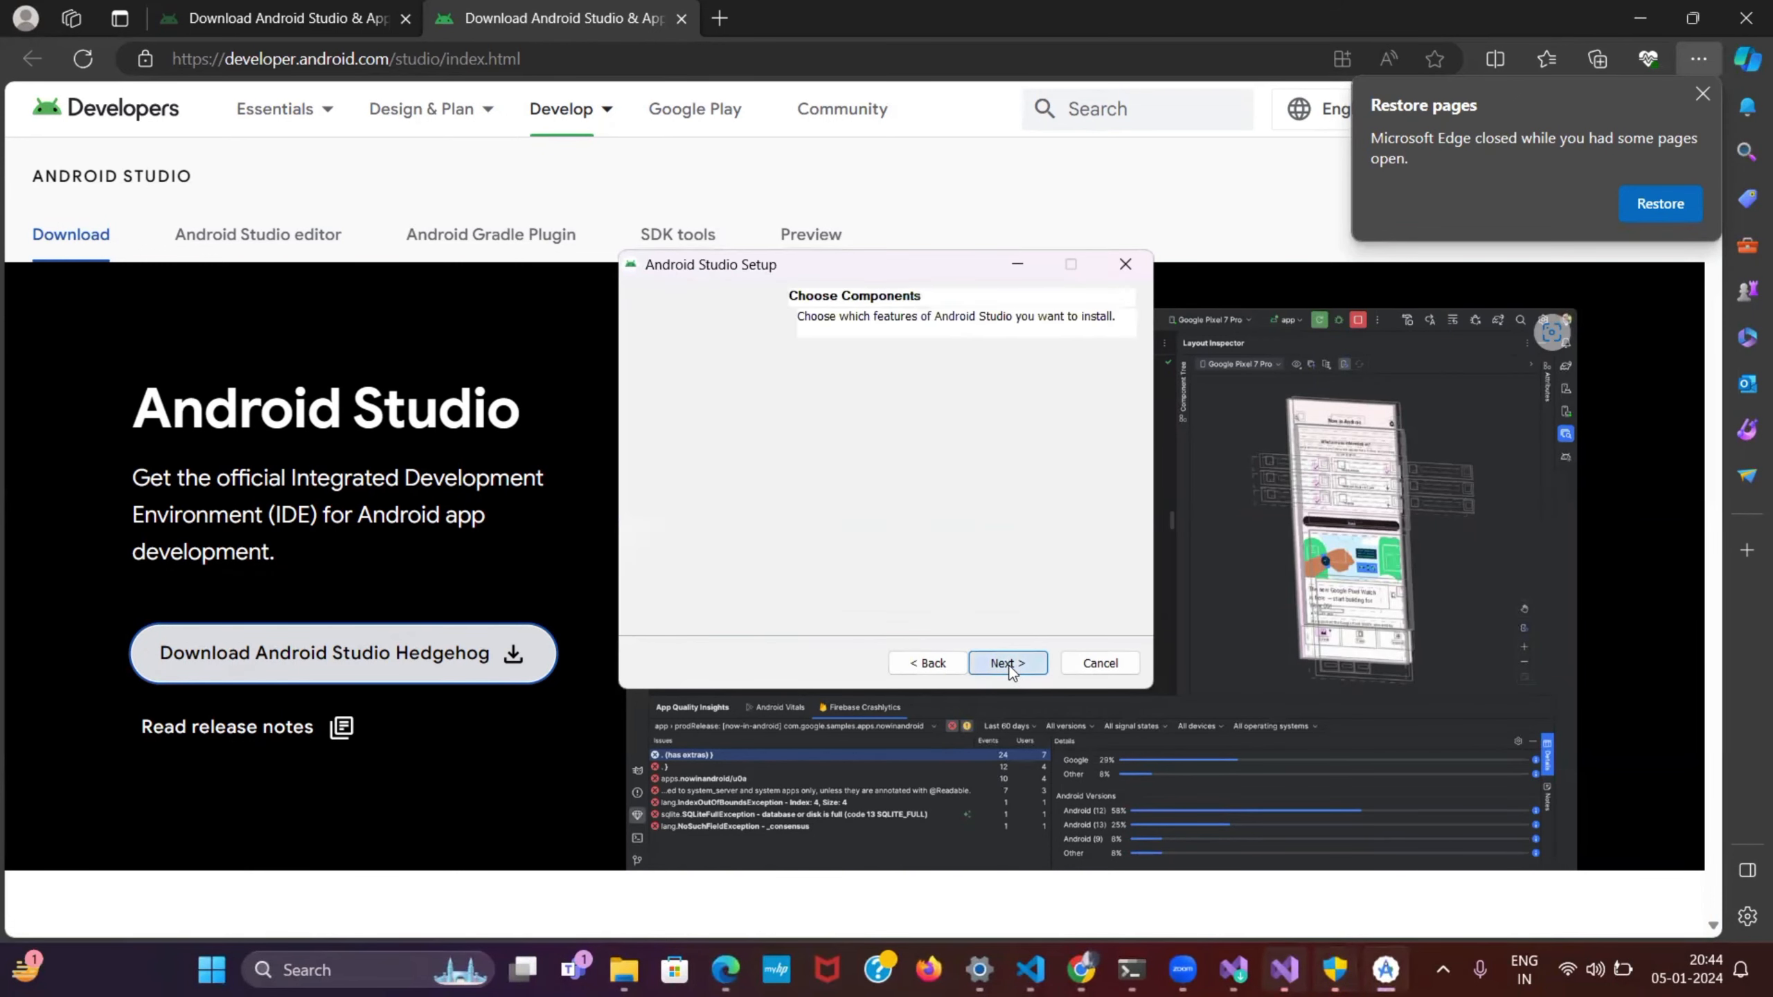
{"action": "left_click", "coordinate": [1008, 666]}
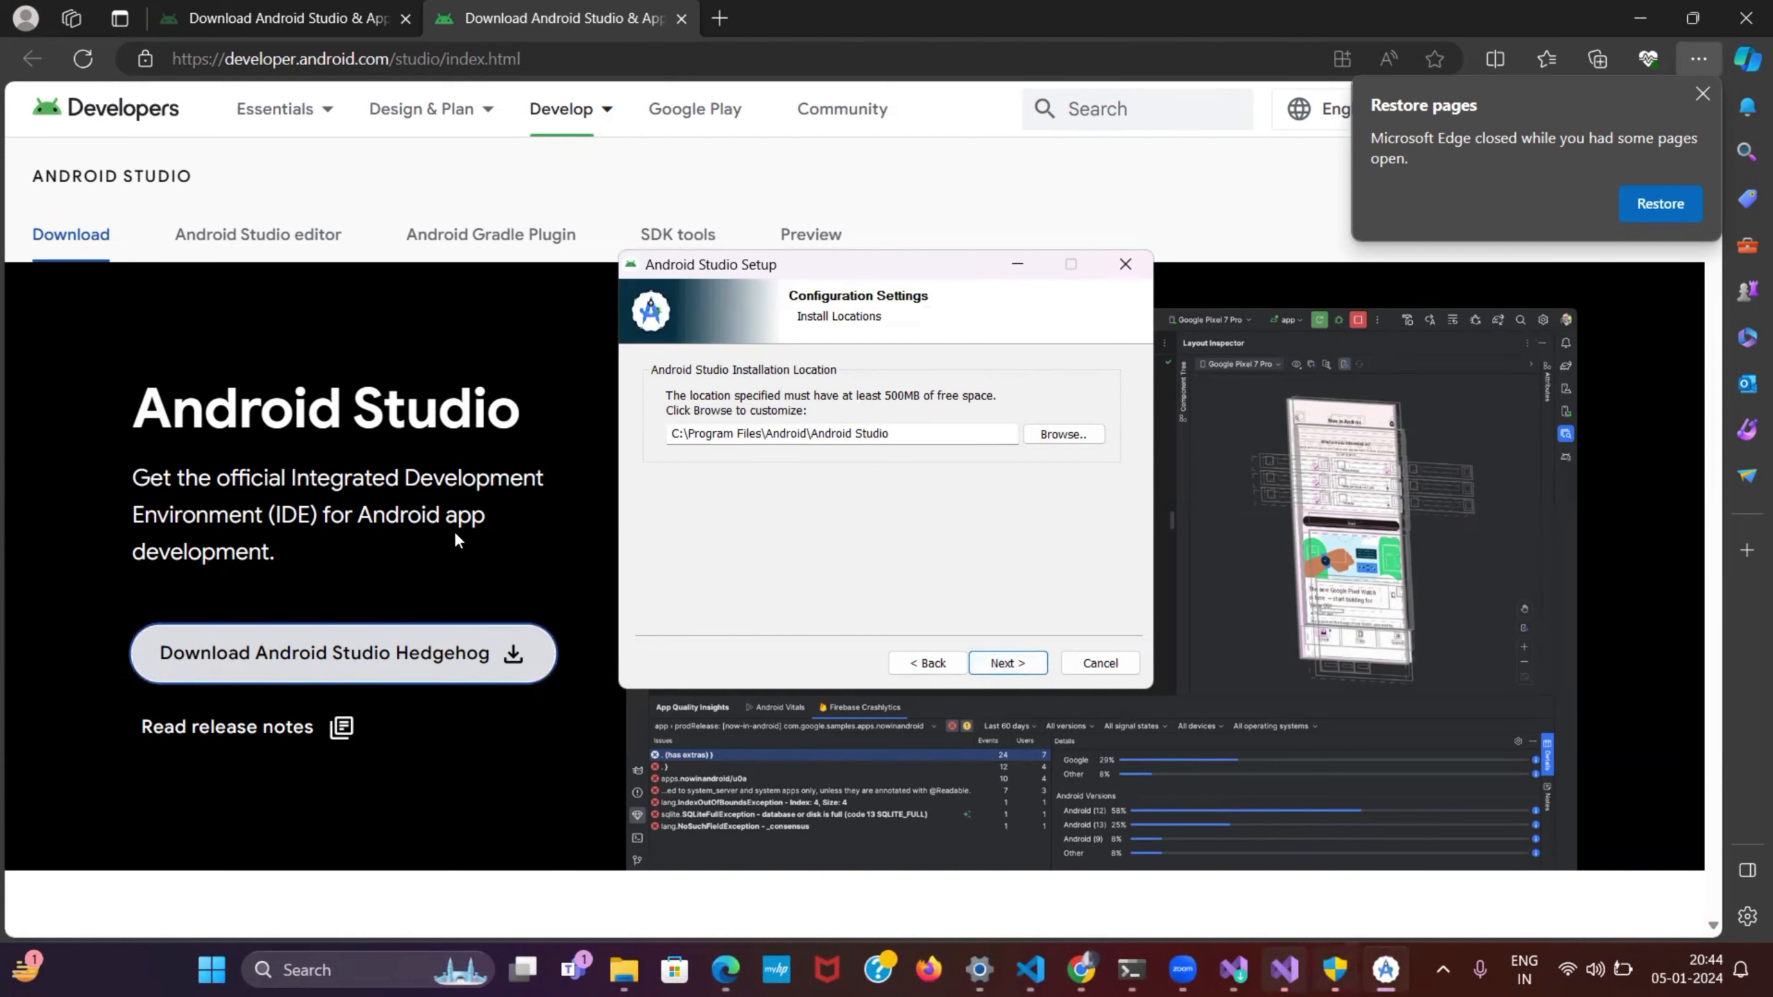
Install Android Studio in C:\Program Files\Android\Android Studio with the Android Studio Start Menu folder, and finish the setup.
{"action": "scroll", "coordinate": [456, 538], "scroll_direction": "down", "scroll_amount": 5}
{"action": "scroll", "coordinate": [463, 568], "scroll_direction": "up", "scroll_amount": 5}
{"action": "left_click", "coordinate": [1032, 665]}
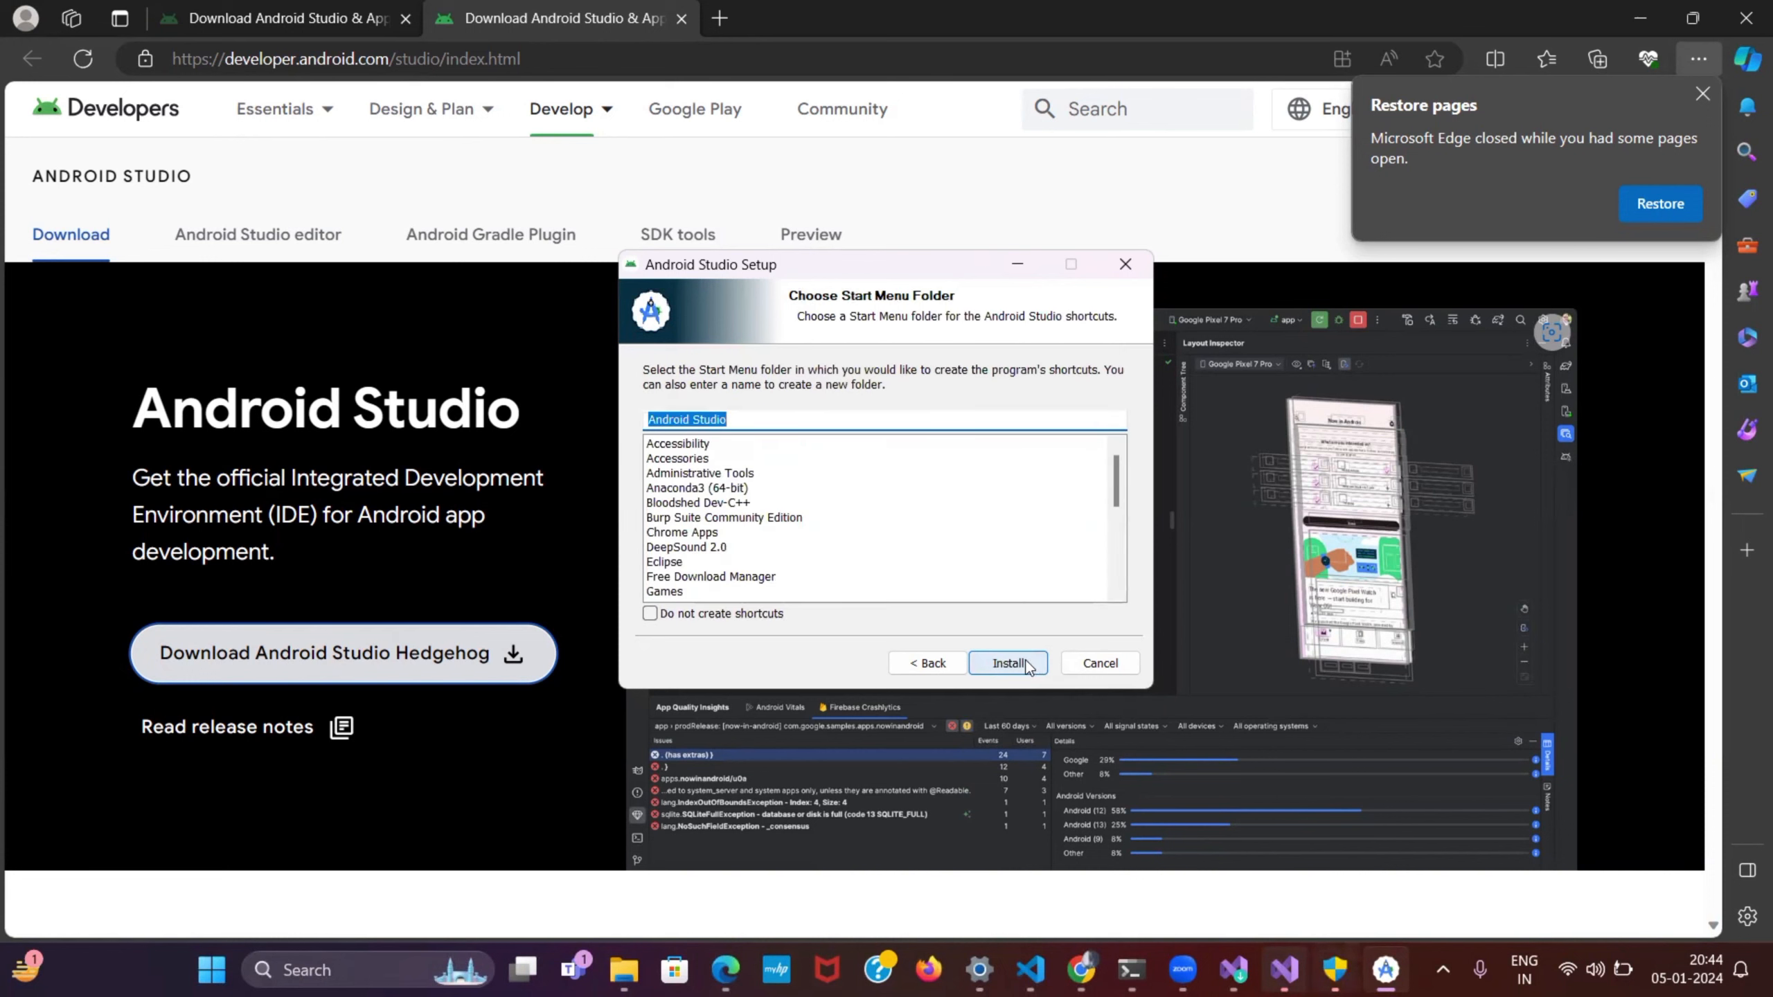
{"action": "left_click", "coordinate": [1028, 664]}
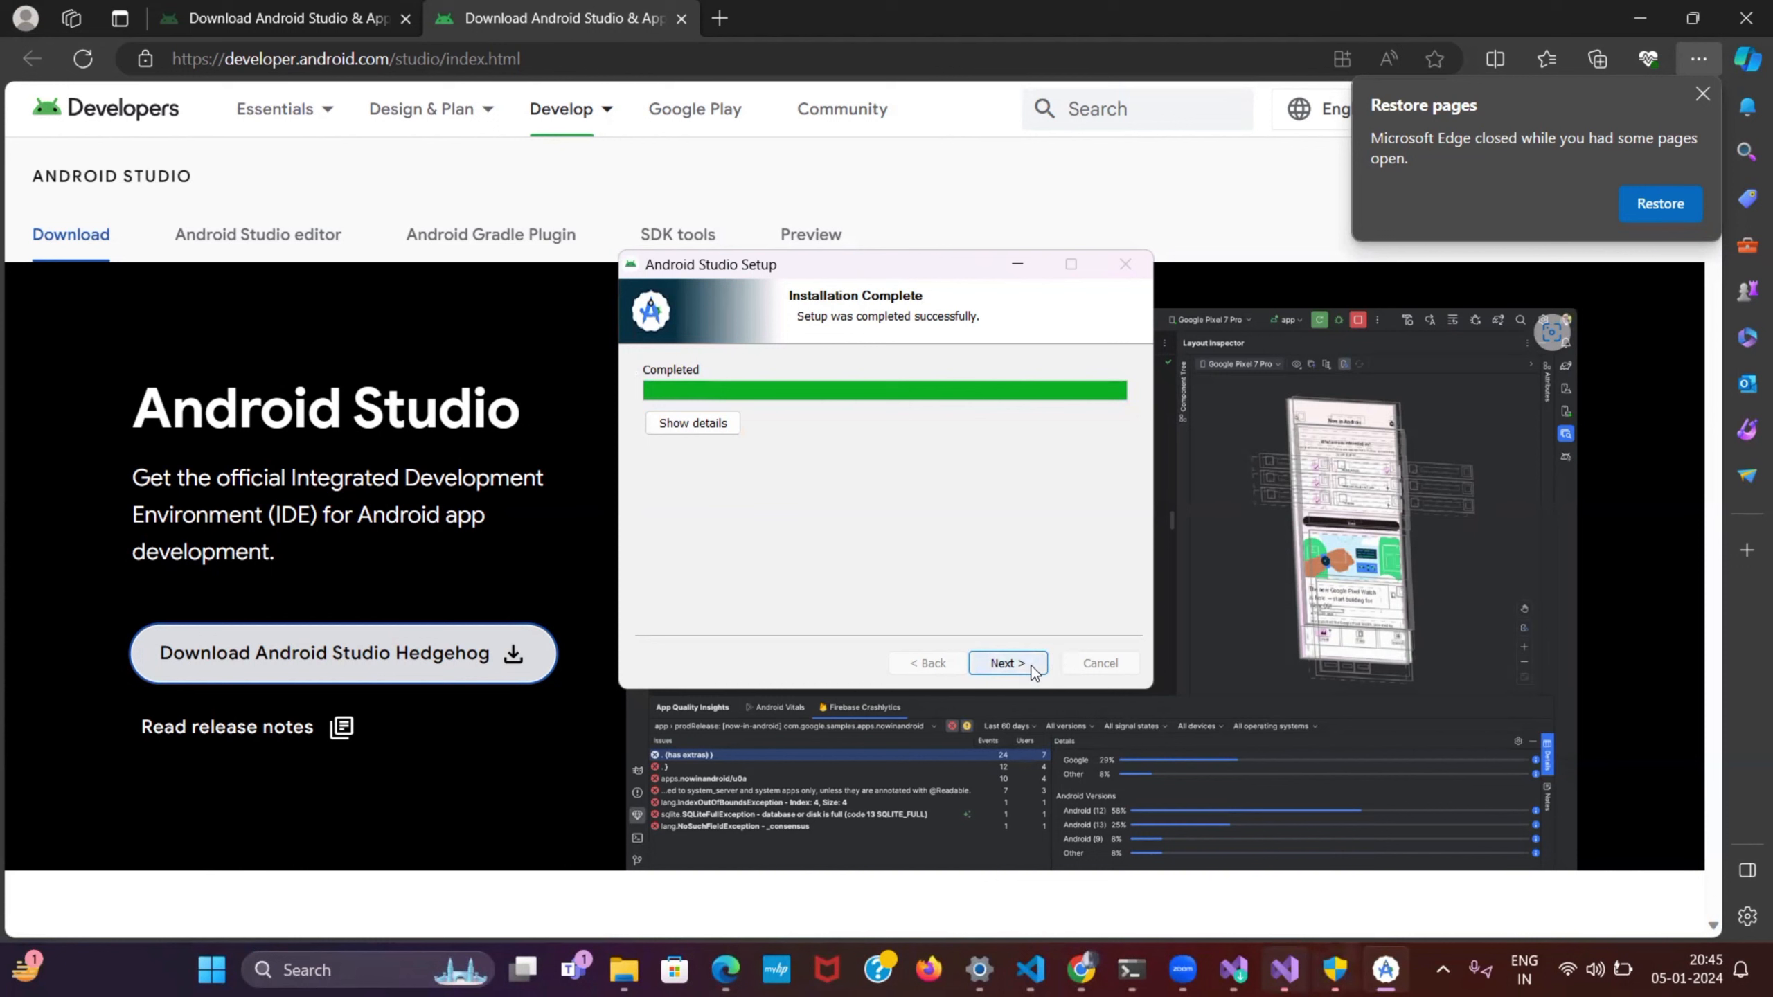
{"action": "left_click", "coordinate": [1031, 667]}
{"action": "left_click", "coordinate": [1032, 668]}
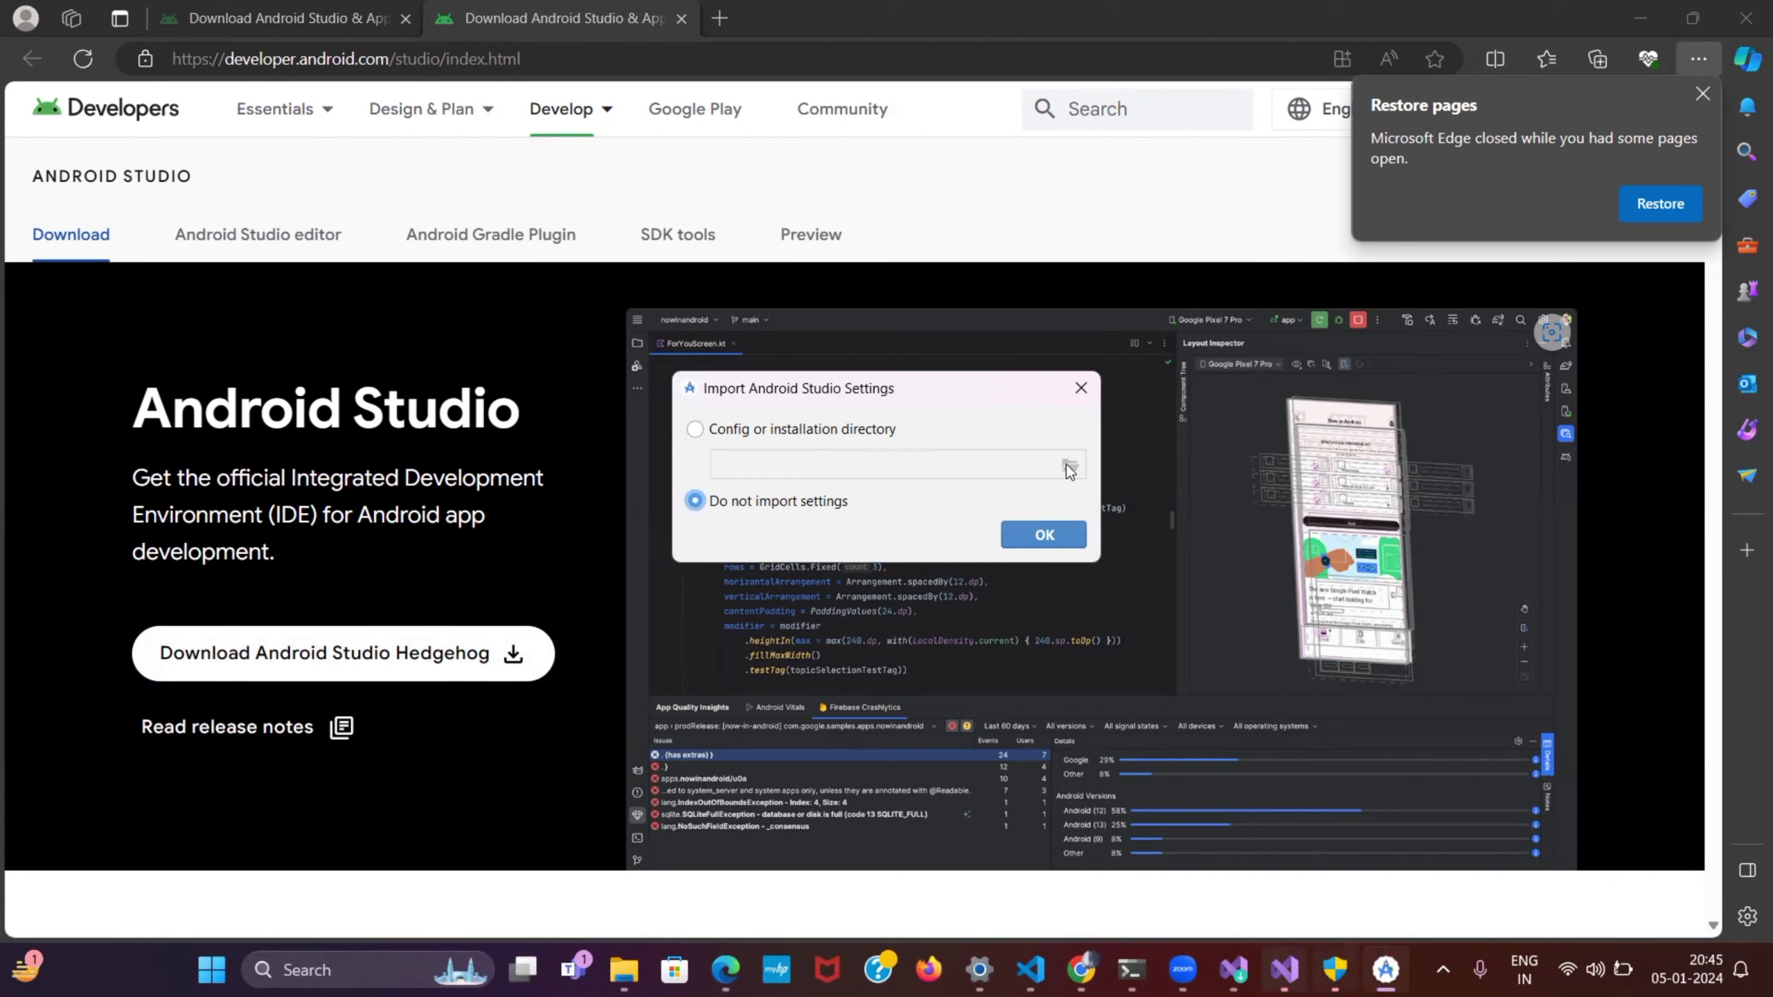
{"action": "left_click", "coordinate": [712, 431]}
{"action": "left_click", "coordinate": [805, 467]}
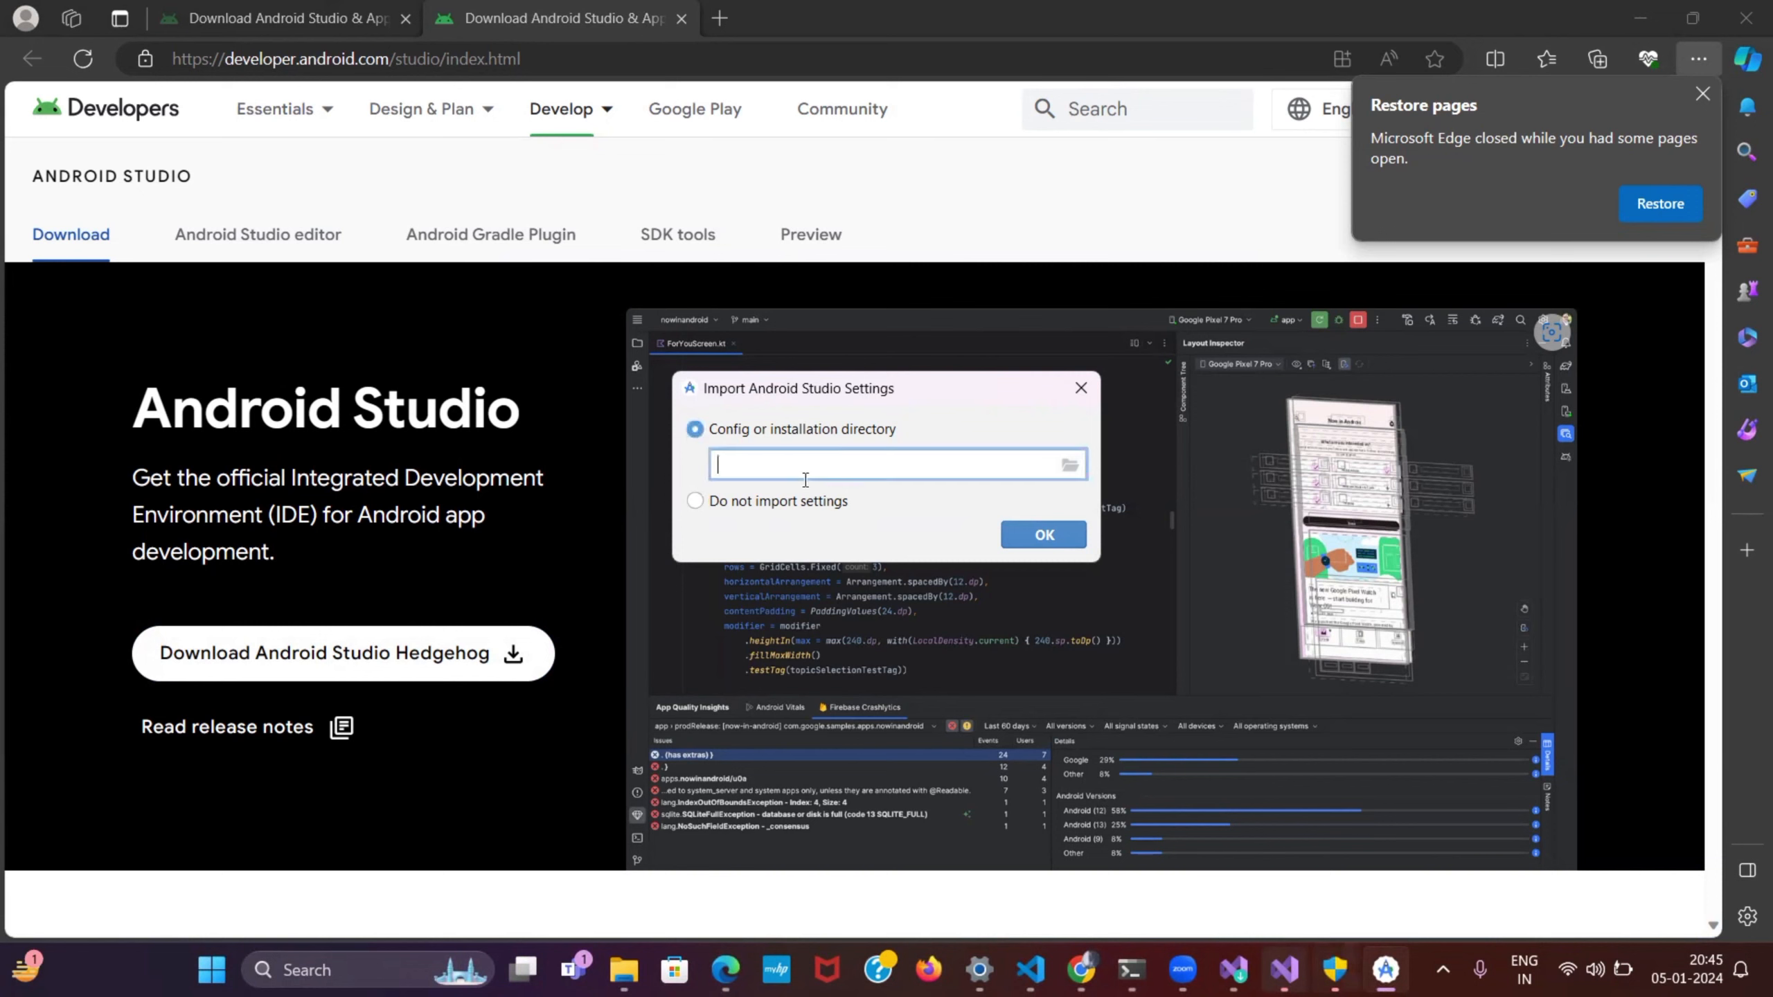
{"action": "left_click", "coordinate": [1068, 465]}
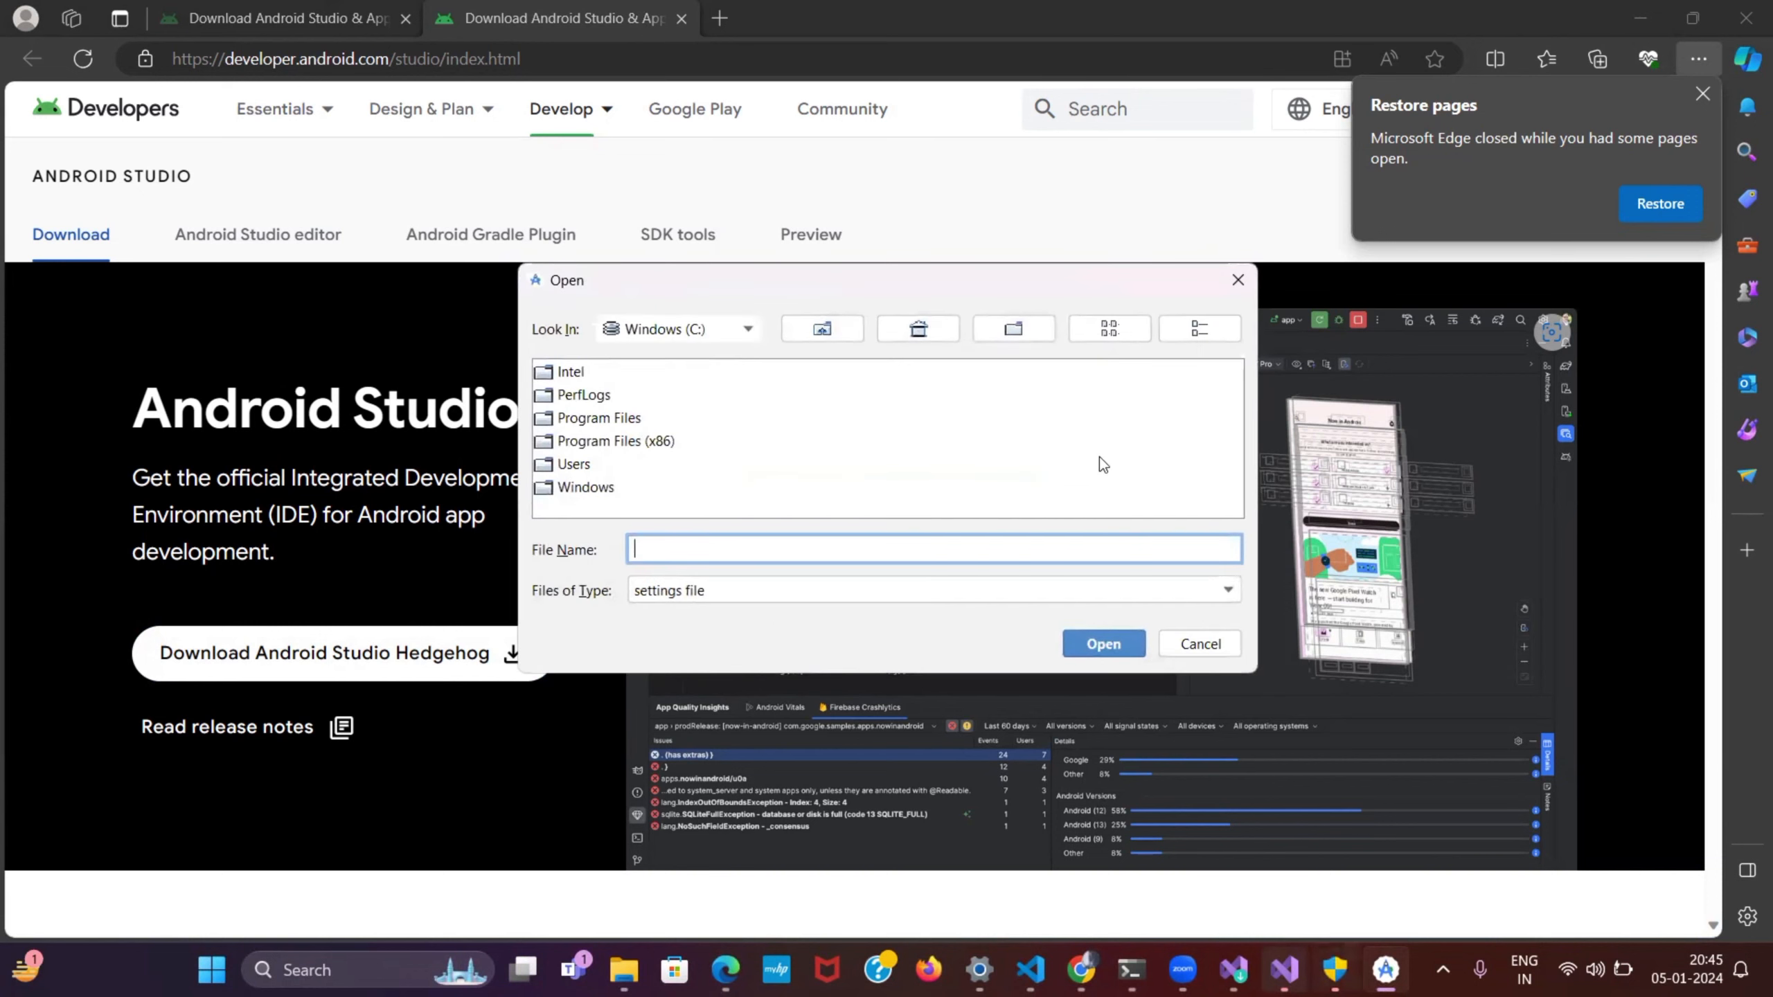
{"action": "left_click", "coordinate": [1238, 293]}
Choose not to import any settings and continue starting Android Studio.
{"action": "left_click", "coordinate": [778, 503]}
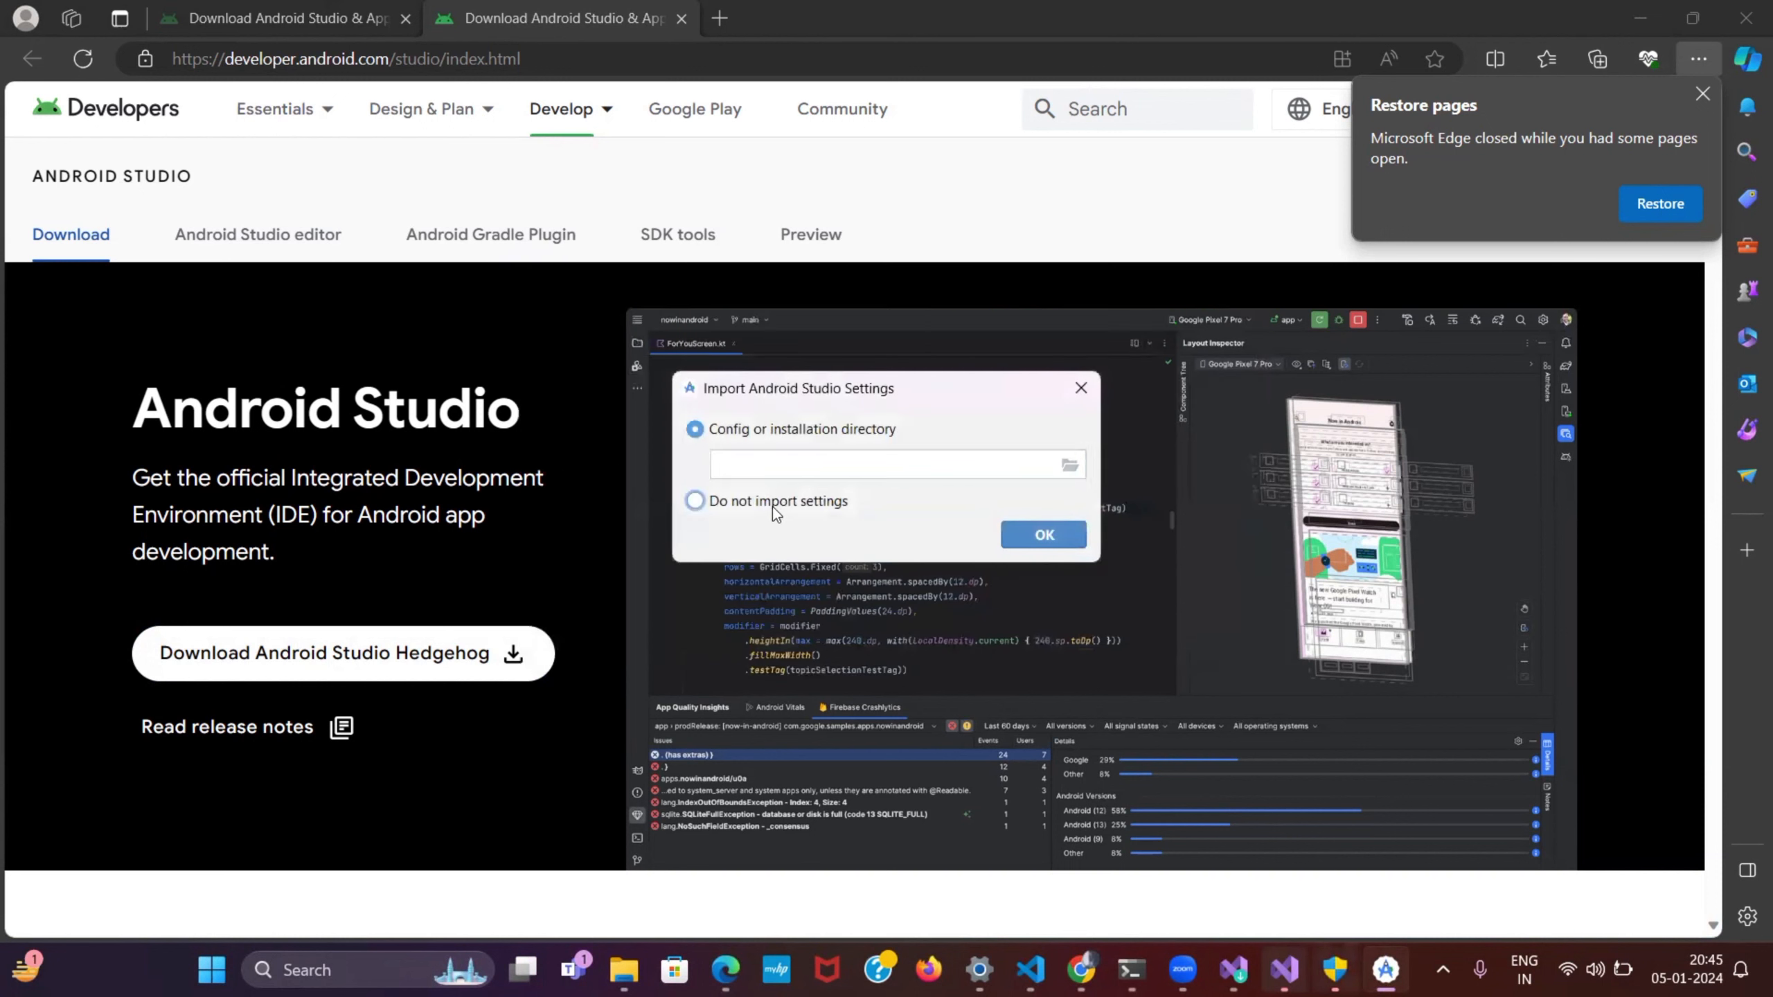
{"action": "left_click", "coordinate": [1047, 545]}
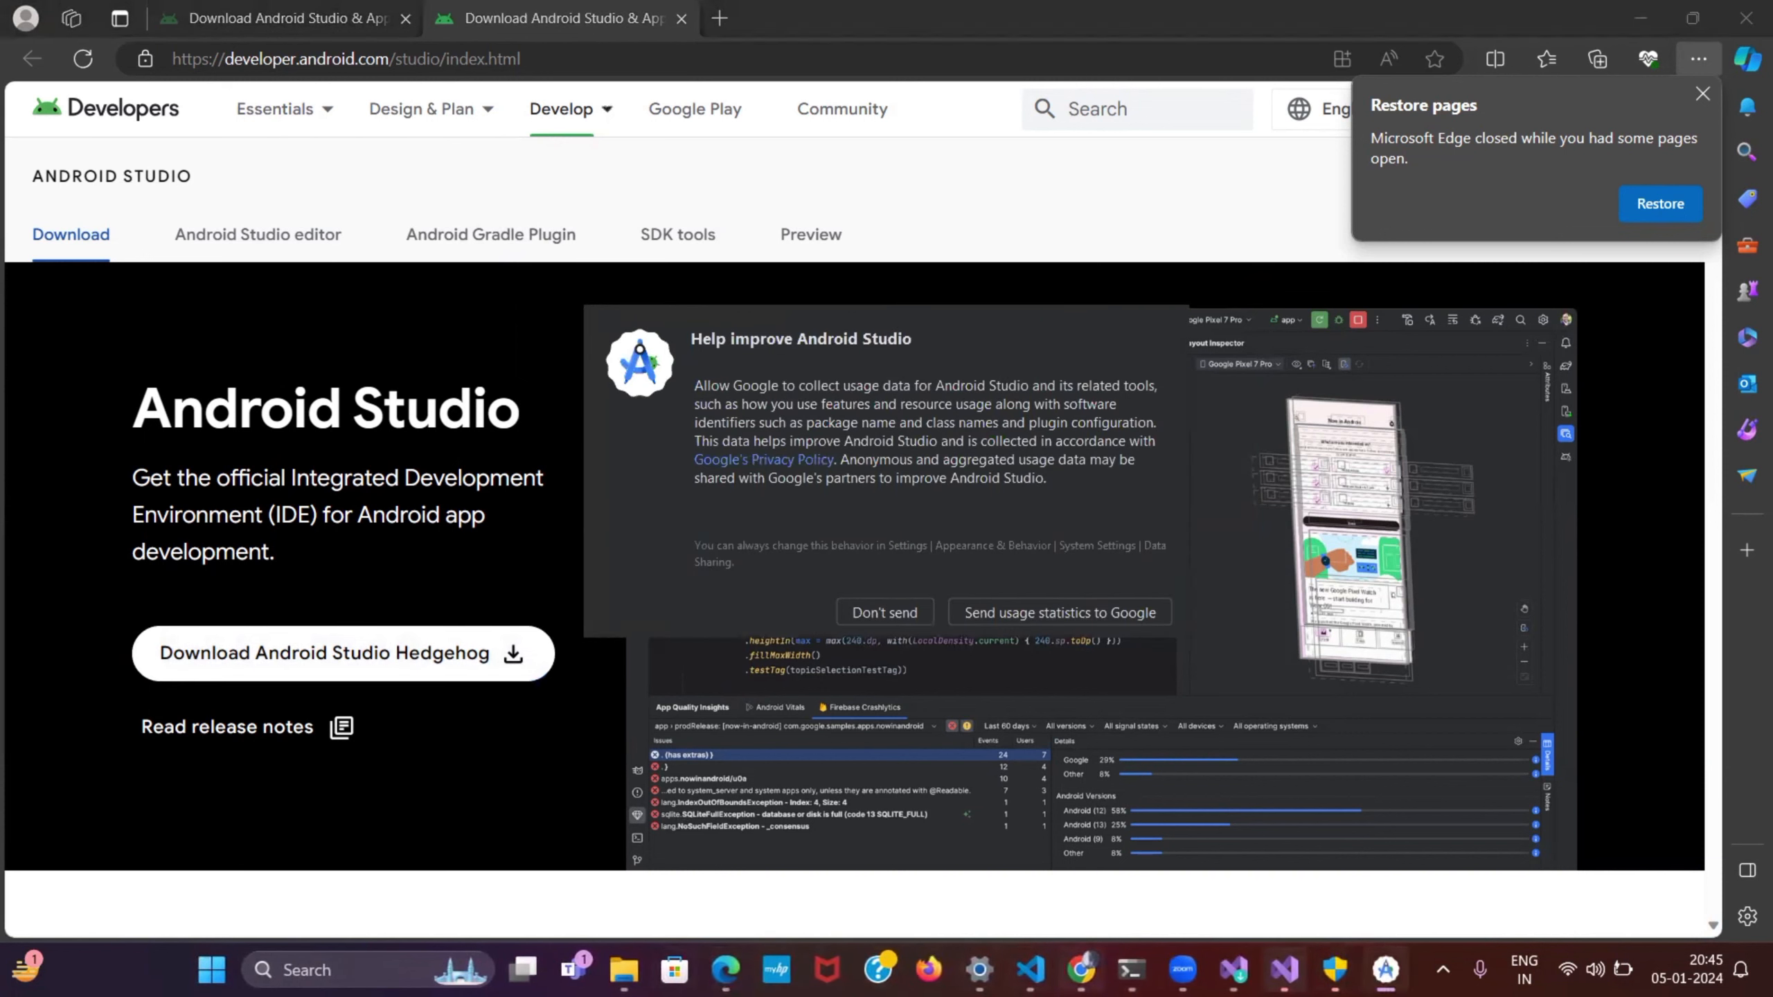
Switch to Chrome and consult the Flutter documentation on configuring the Android toolchain in Android Studio.
{"action": "mouse_move", "coordinate": [1080, 970]}
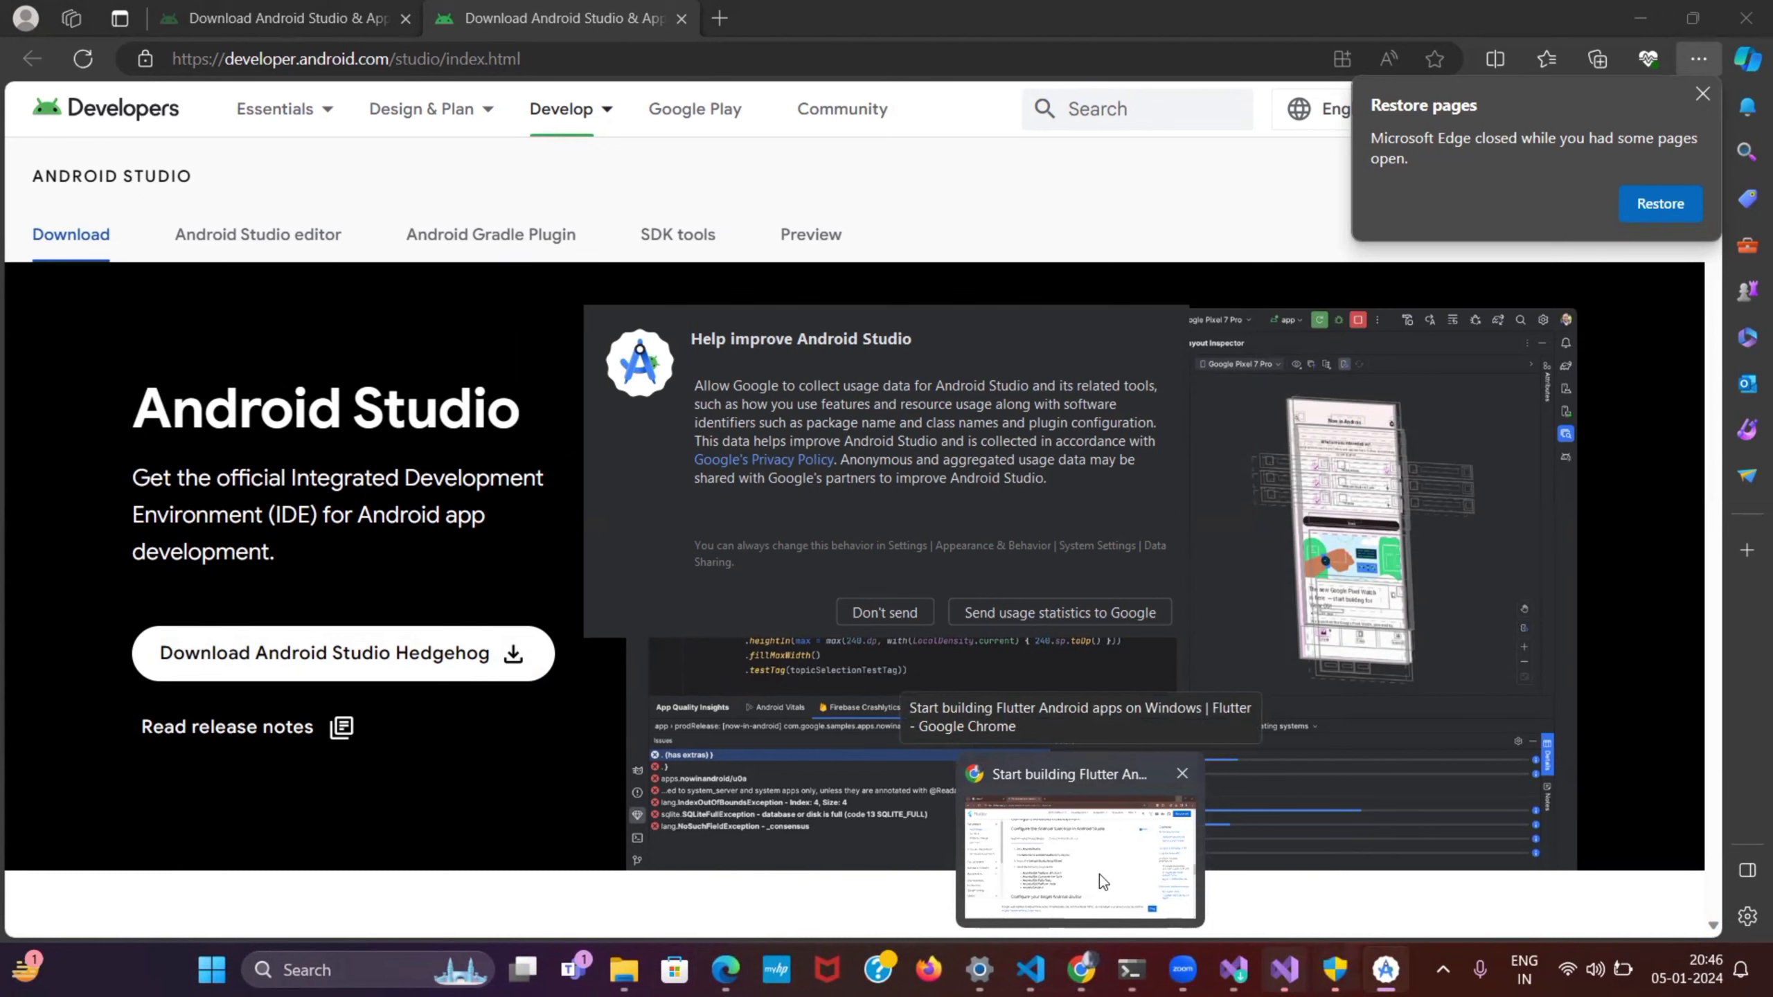
{"action": "left_click", "coordinate": [1099, 875]}
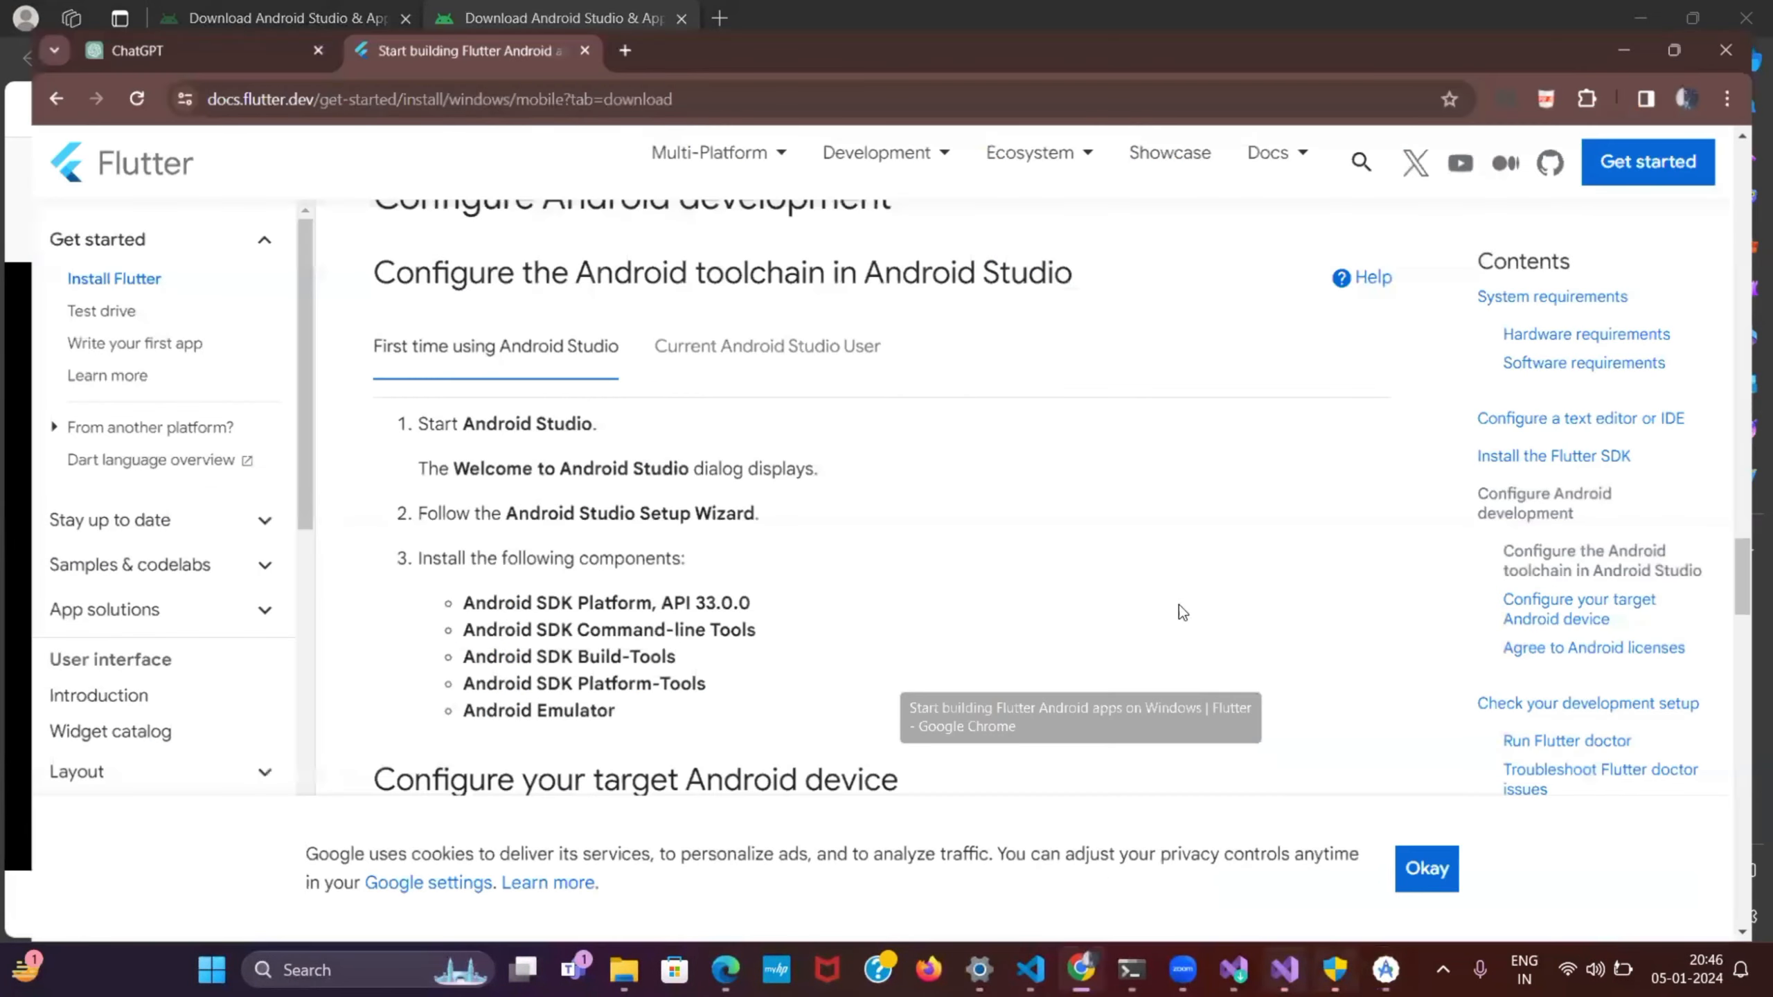
Return to the Android Studio first launch and decline sending usage statistics to Google.
{"action": "left_click", "coordinate": [1641, 23]}
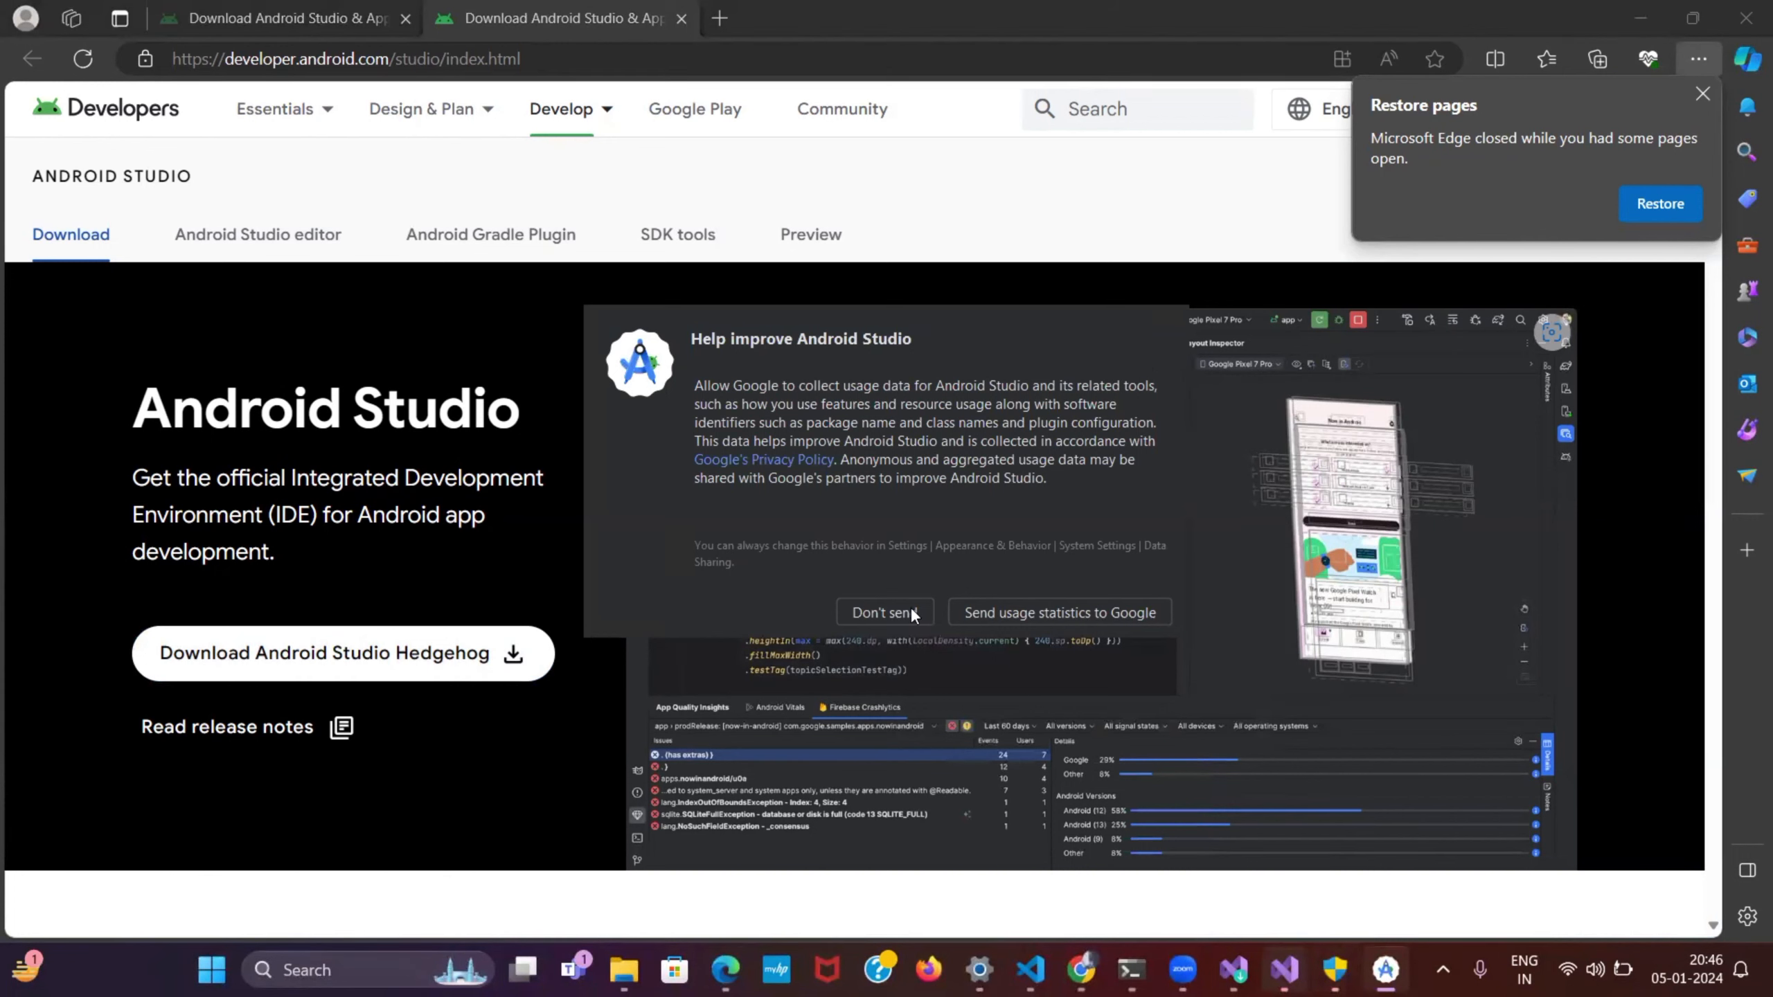
{"action": "left_click", "coordinate": [883, 612]}
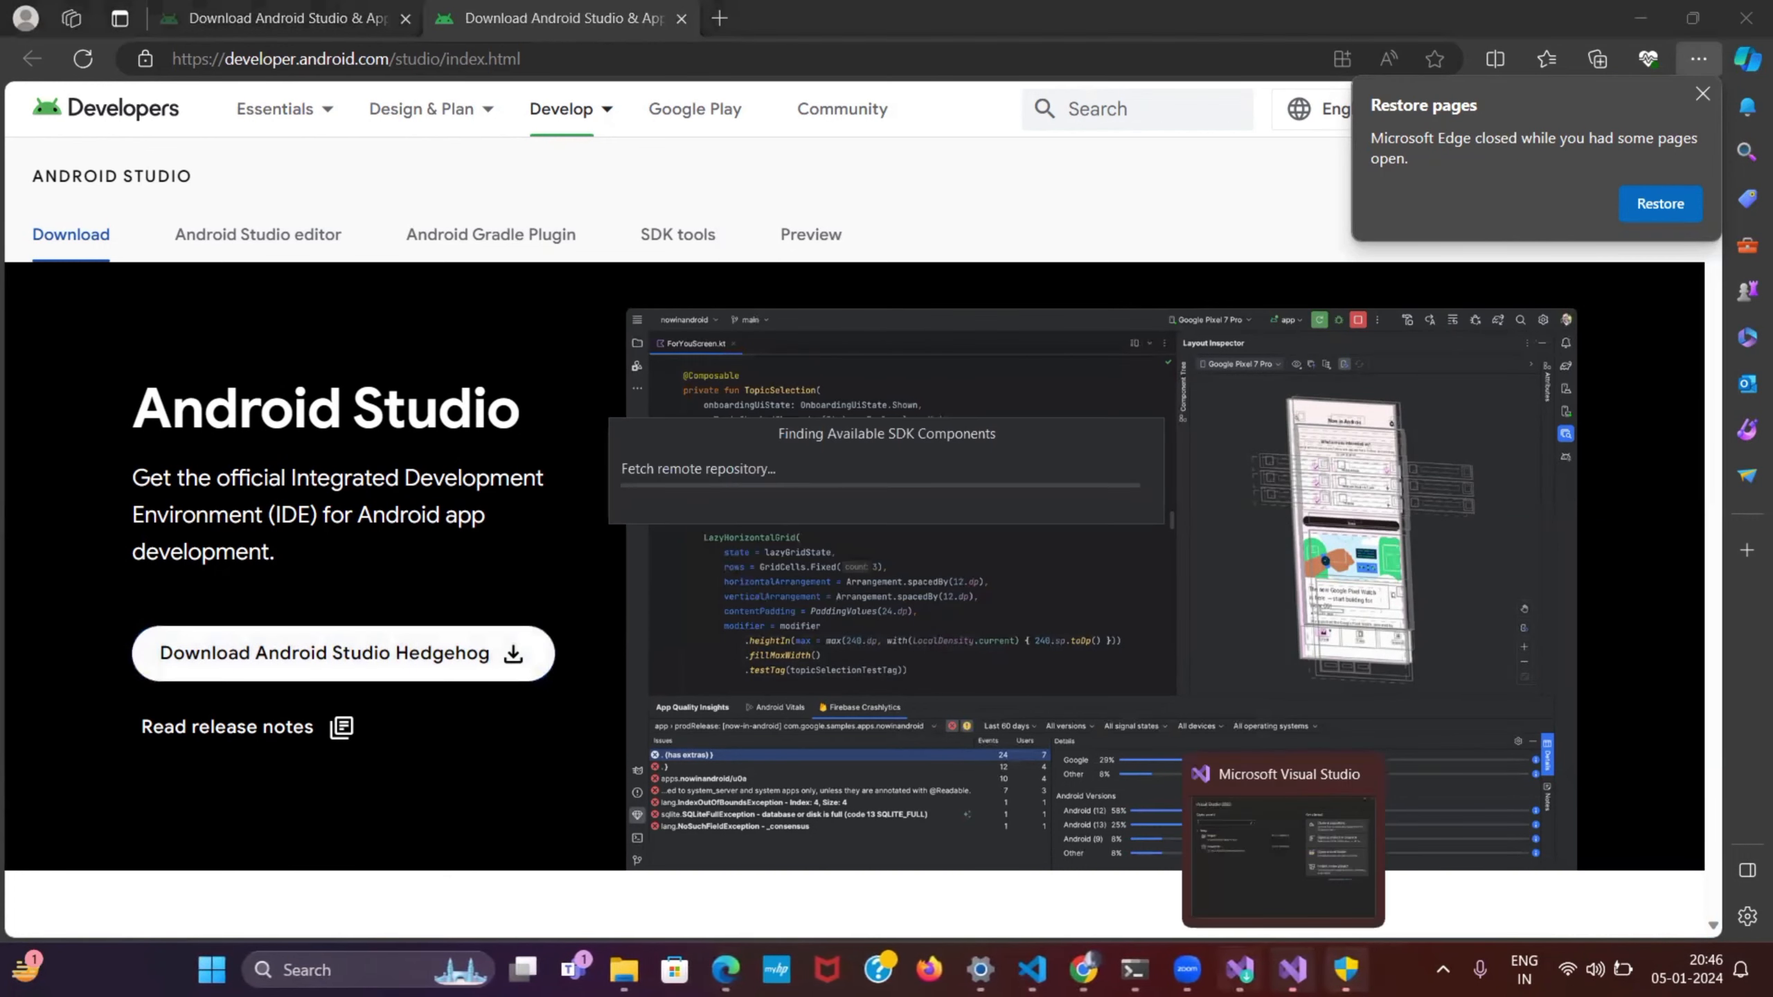
{"action": "mouse_move", "coordinate": [1031, 969]}
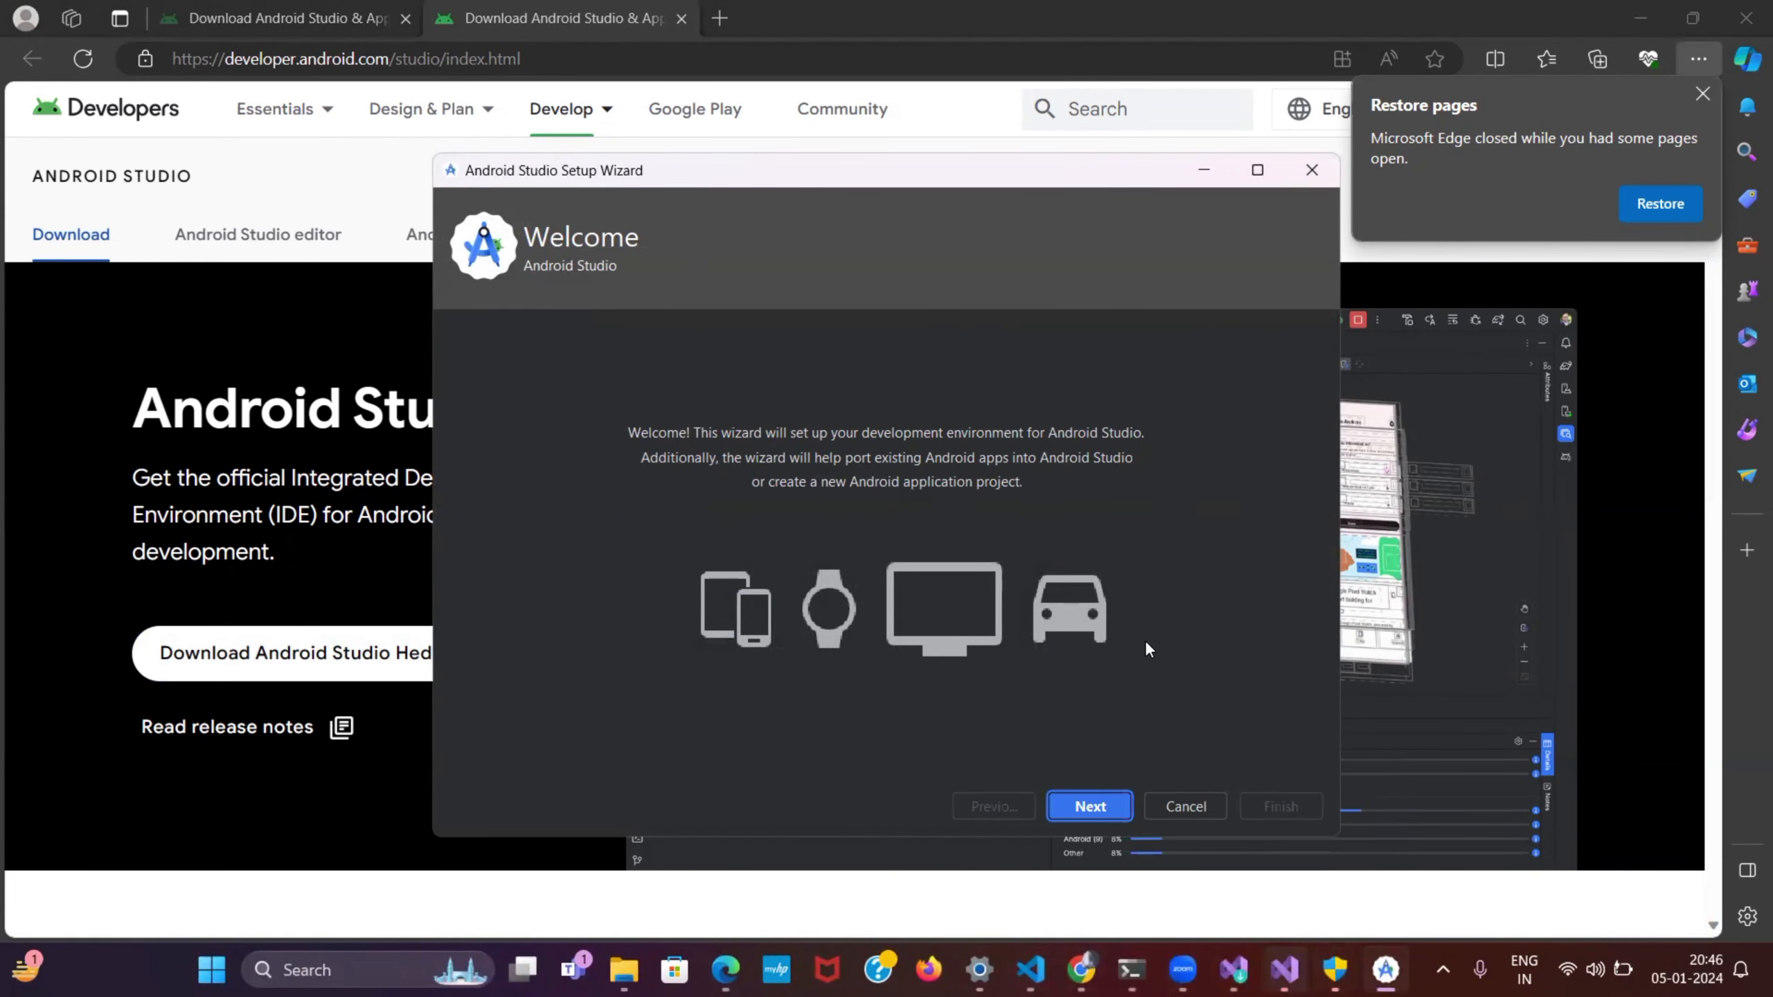
Review the Flutter documentation's first-time Android Studio instructions, including the setup wizard and the list of components to install.
{"action": "left_click", "coordinate": [1087, 850]}
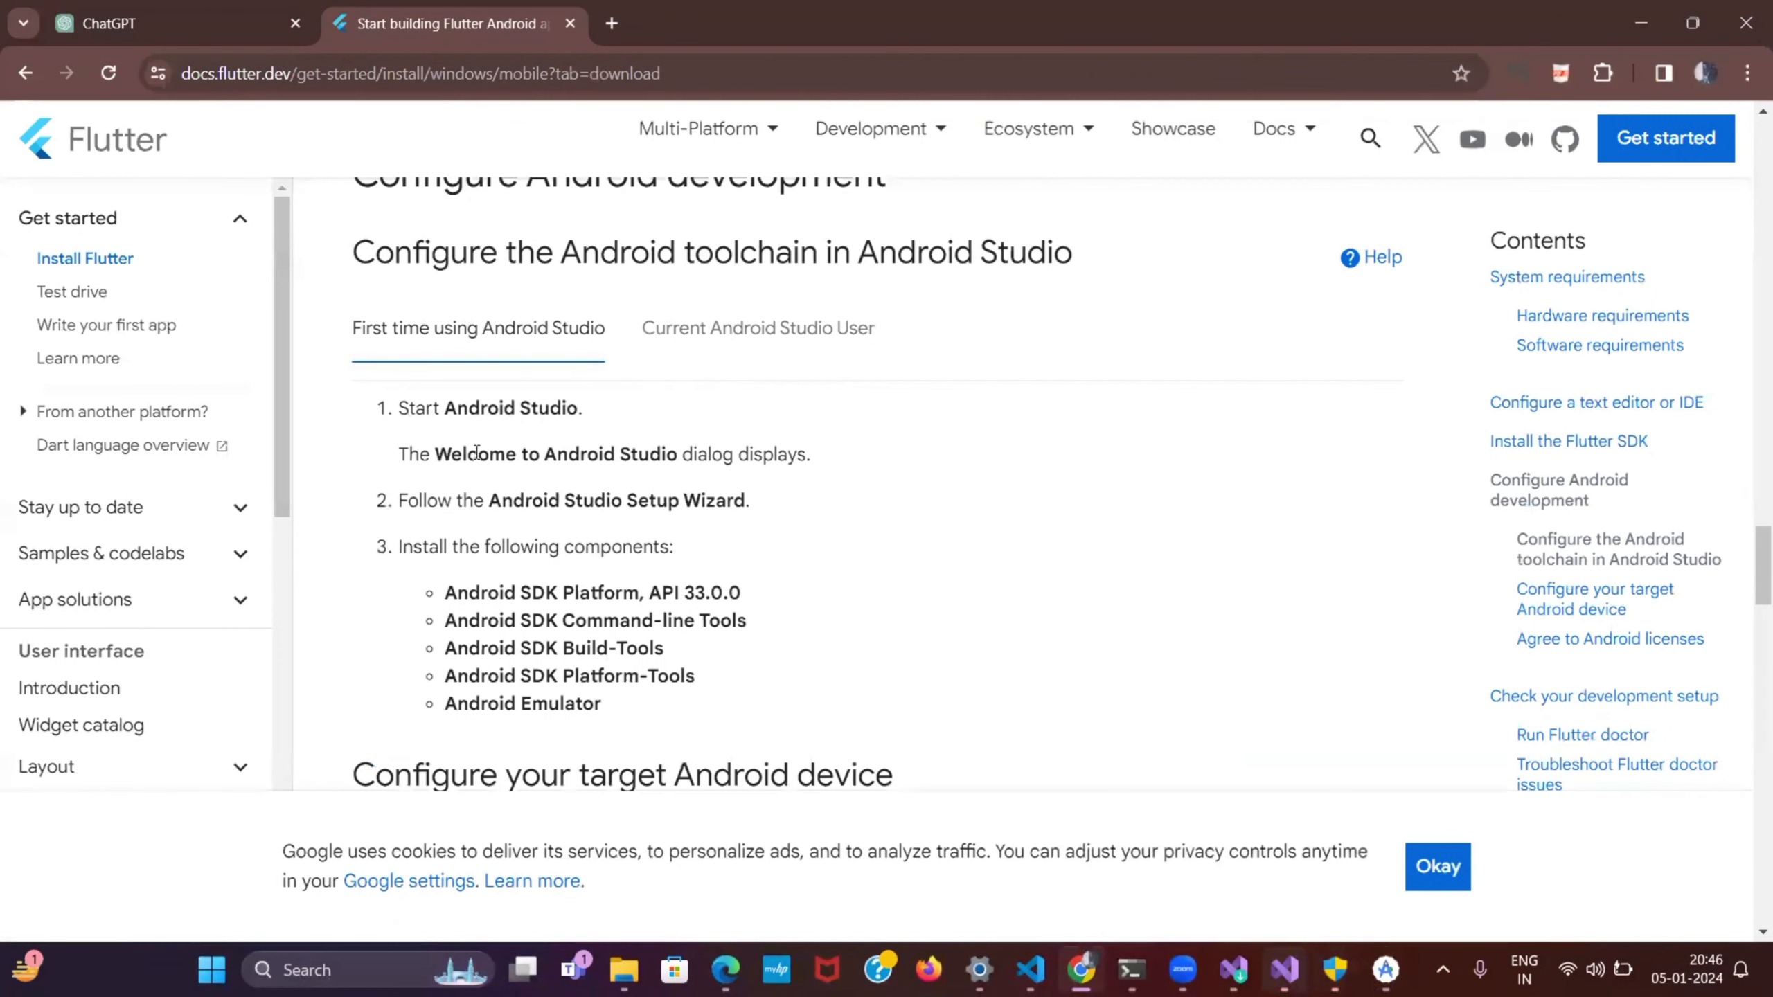
{"action": "left_click_drag", "start_coordinate": [416, 409], "coordinate": [686, 425]}
{"action": "left_click", "coordinate": [789, 453]}
{"action": "left_click_drag", "start_coordinate": [706, 455], "coordinate": [896, 466]}
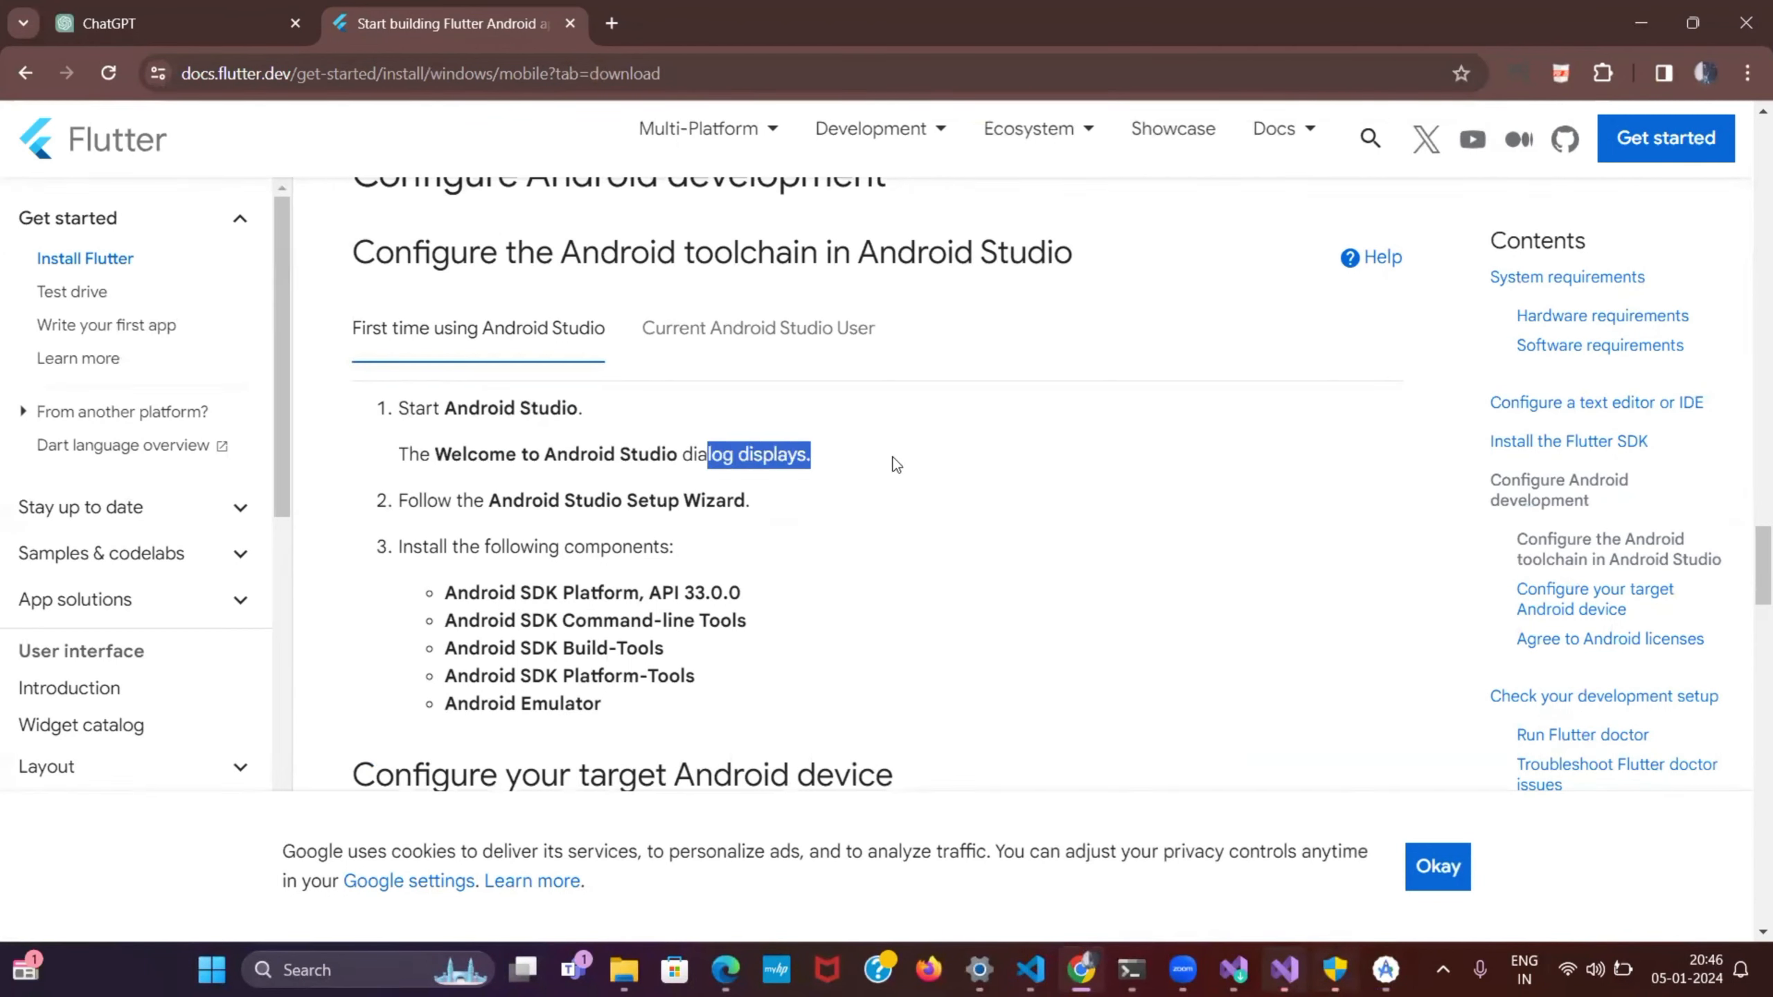
{"action": "left_click_drag", "start_coordinate": [774, 498], "coordinate": [486, 502]}
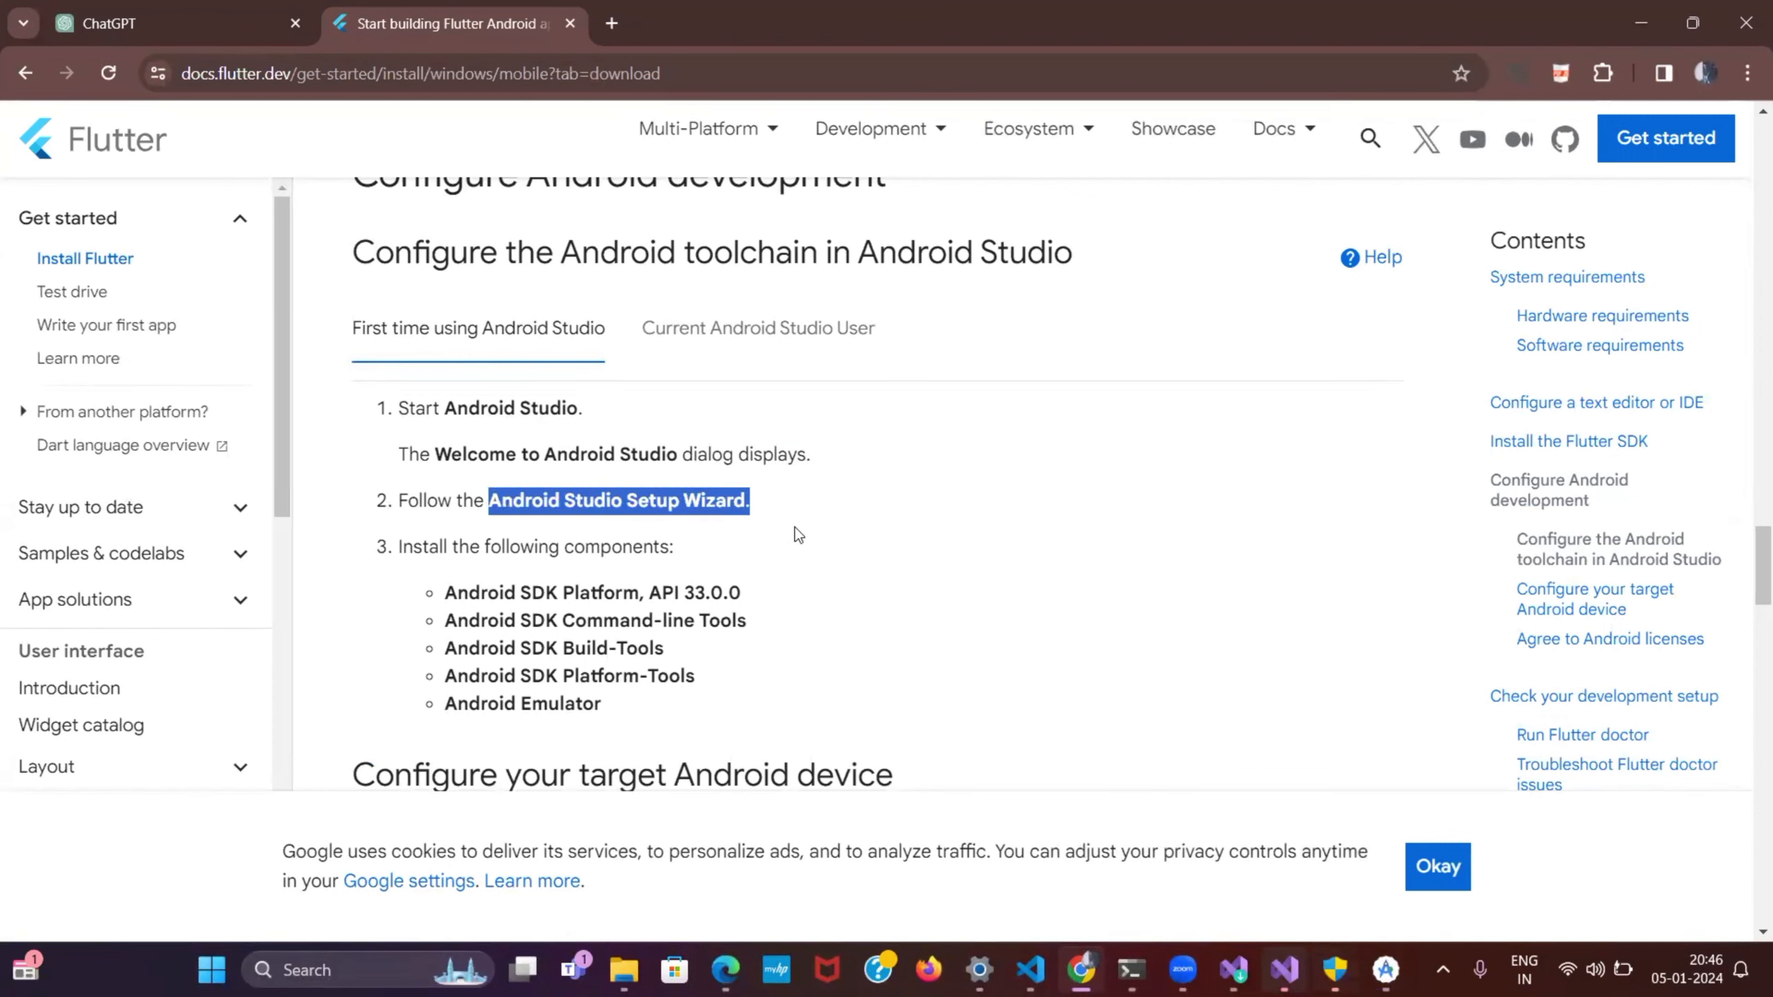
{"action": "left_click", "coordinate": [730, 522]}
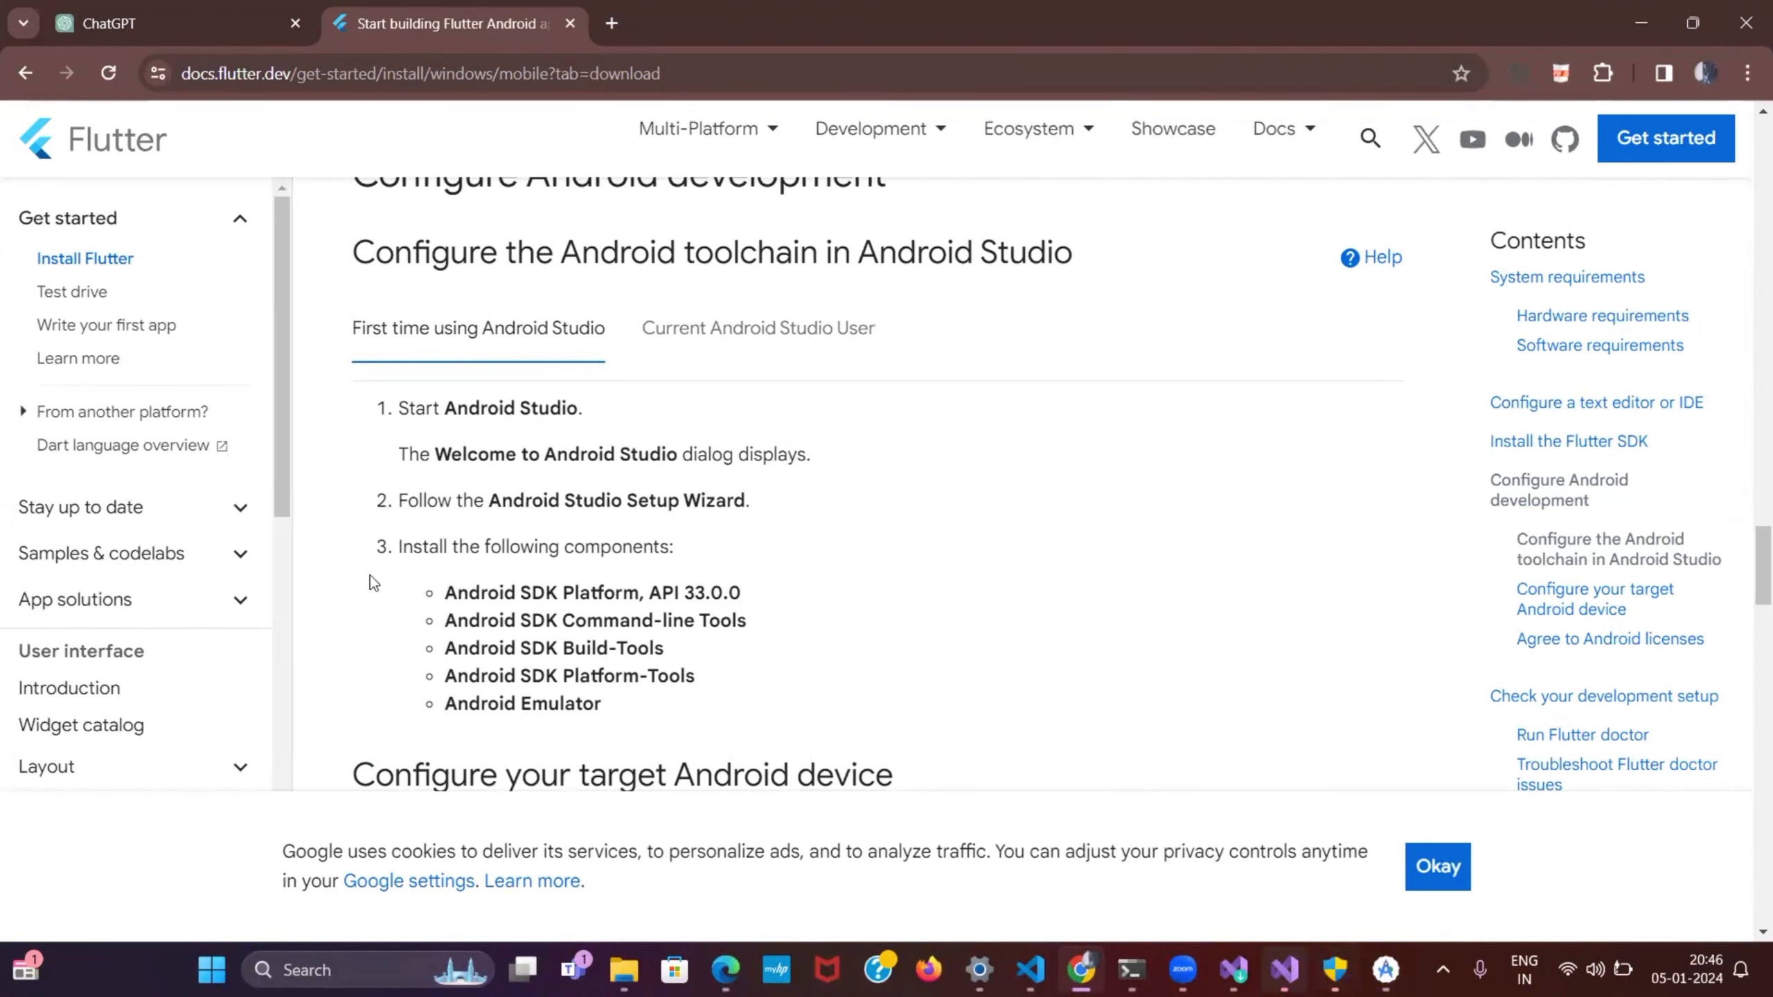
{"action": "left_click_drag", "start_coordinate": [447, 586], "coordinate": [691, 735]}
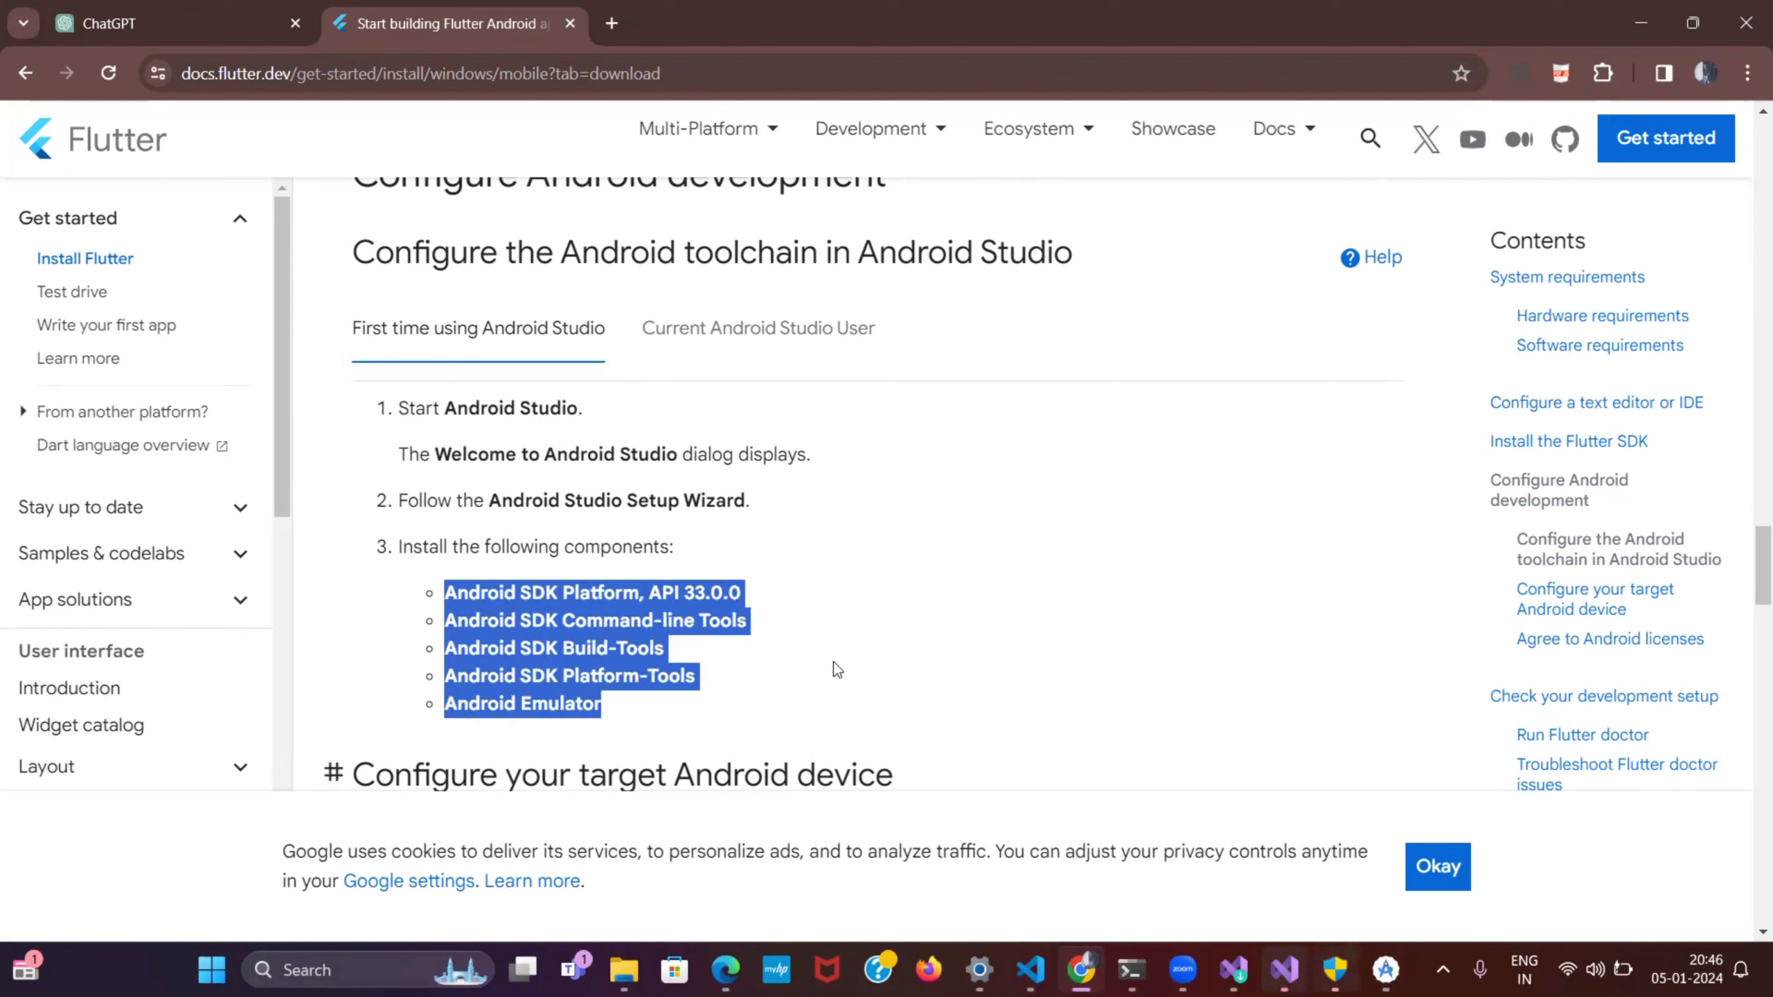
Switch to the Android Studio Setup Wizard and continue with the Standard install type to the settings verification.
{"action": "mouse_move", "coordinate": [1386, 968]}
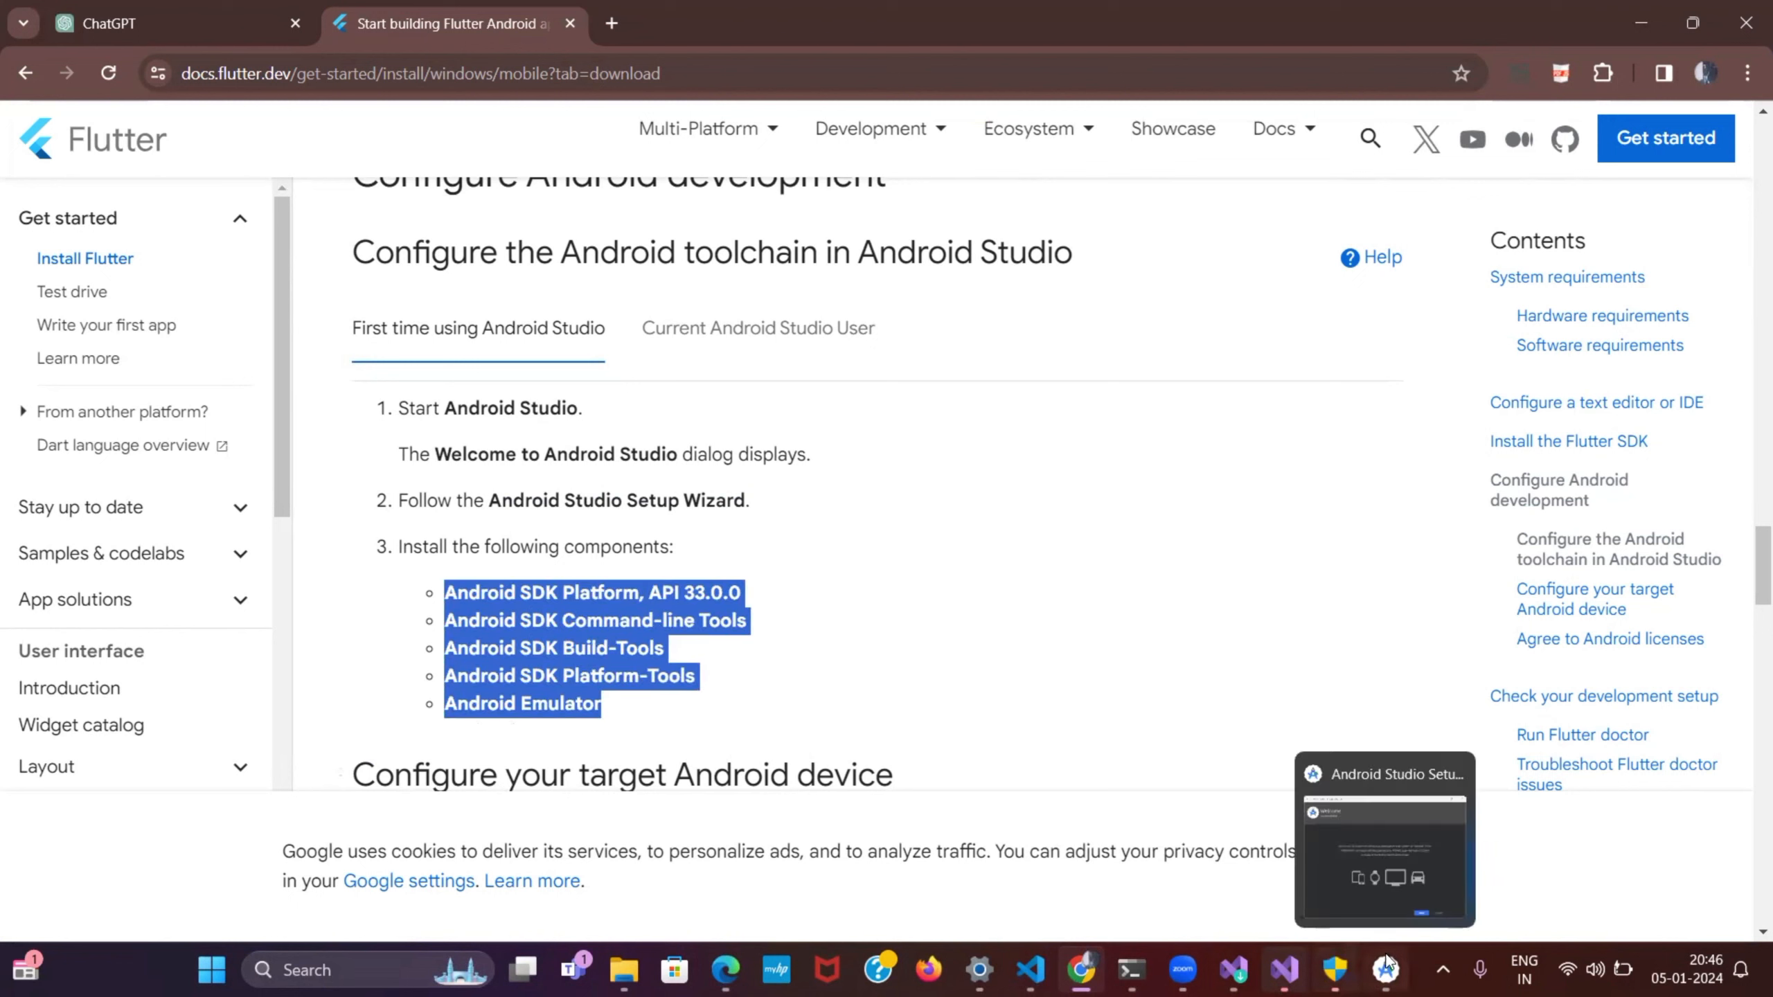
{"action": "left_click", "coordinate": [1390, 909]}
{"action": "left_click", "coordinate": [1108, 803]}
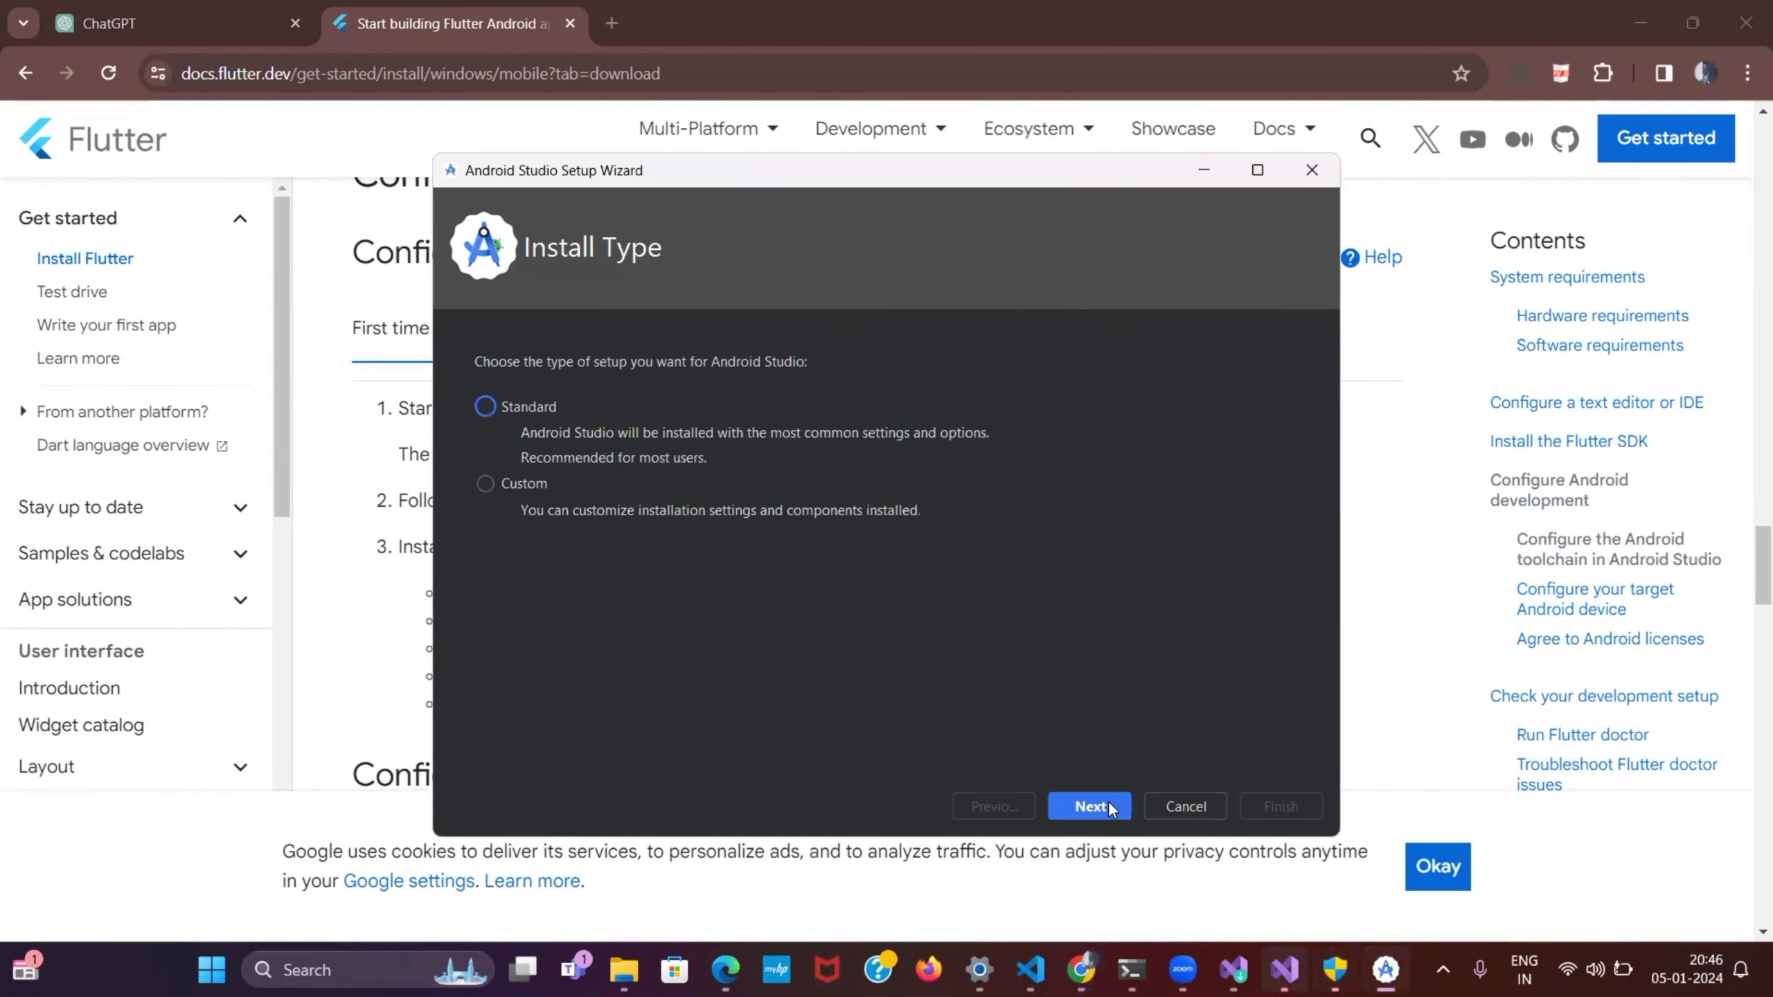
{"action": "left_click", "coordinate": [1109, 806]}
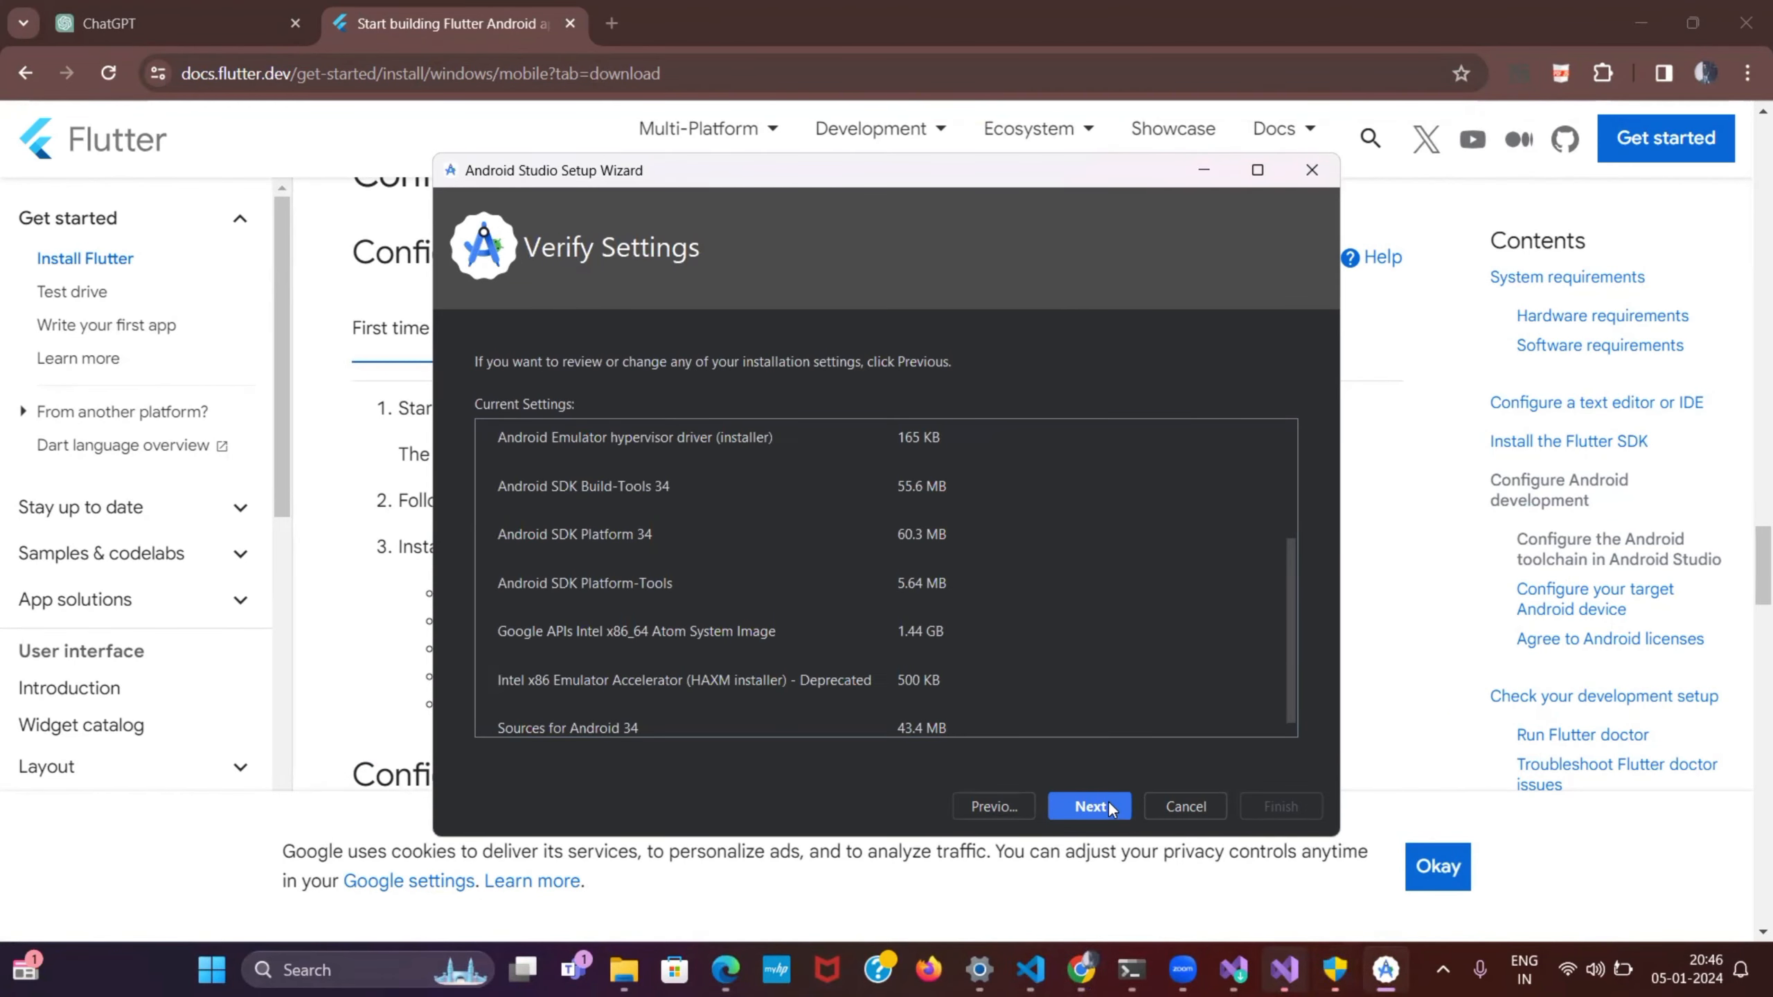
Compare the wizard's list of SDK components to download with the components required in the Flutter documentation.
{"action": "scroll", "coordinate": [823, 579], "scroll_direction": "up", "scroll_amount": 5}
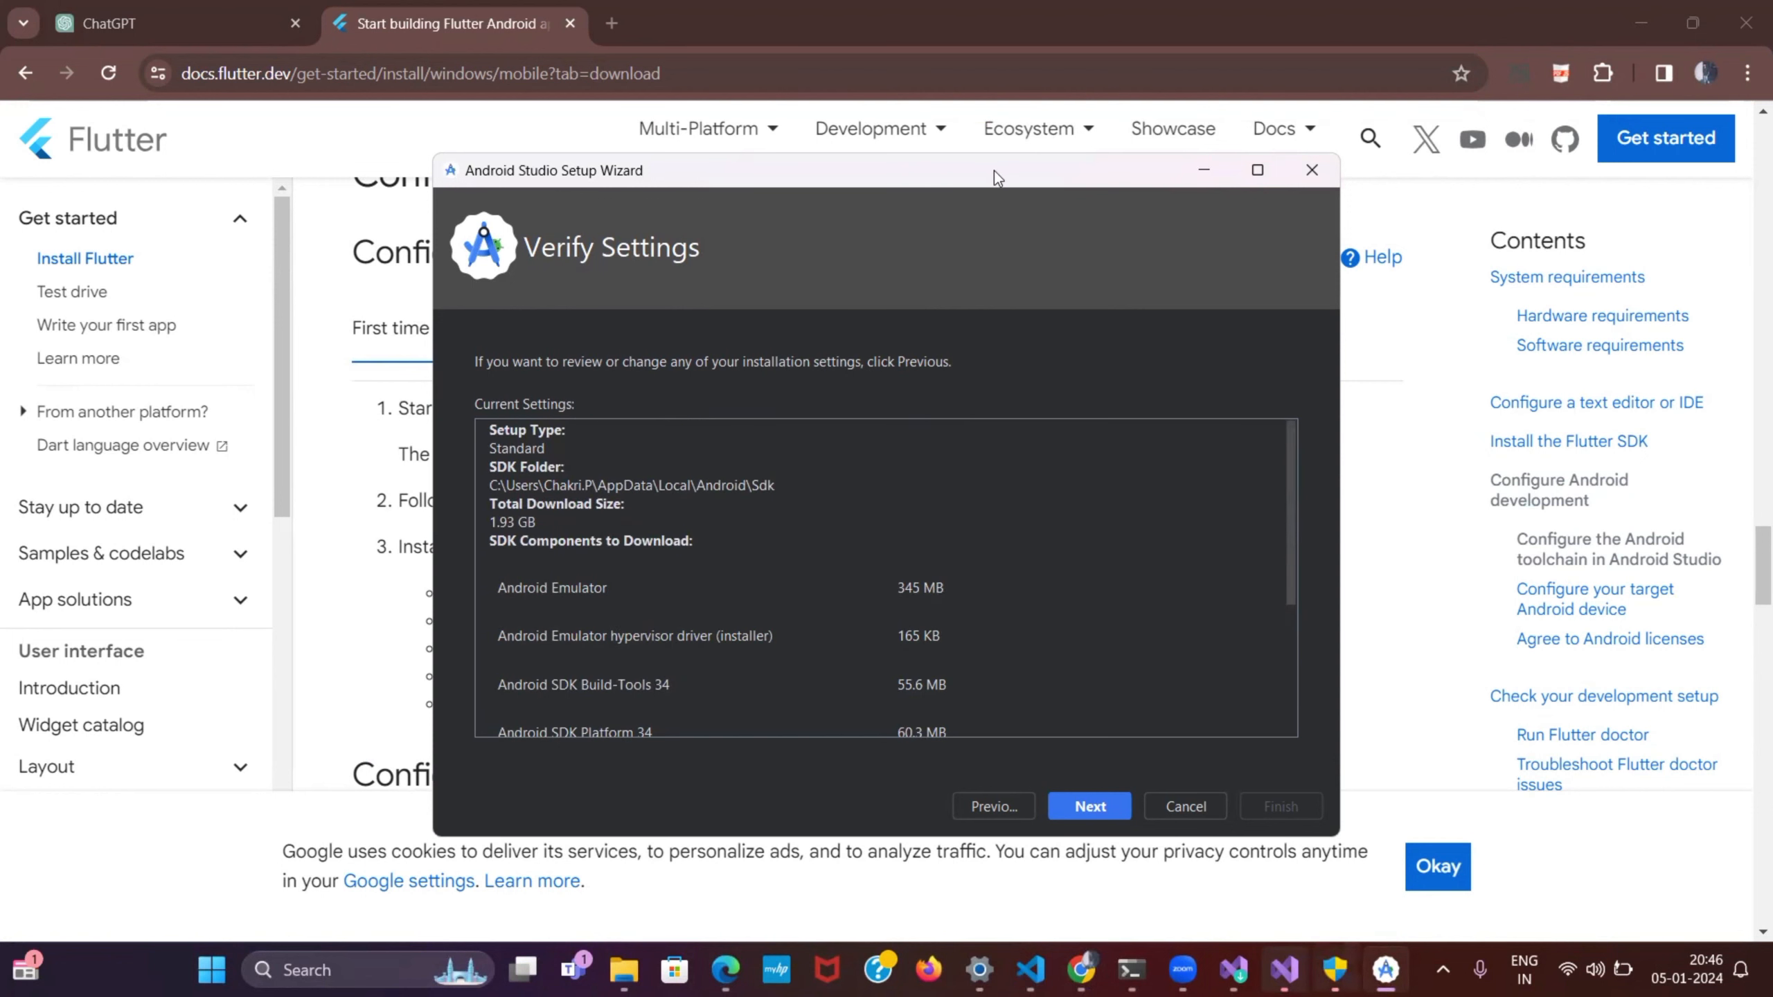
{"action": "left_click_drag", "start_coordinate": [994, 171], "coordinate": [1346, 203]}
{"action": "scroll", "coordinate": [1185, 553], "scroll_direction": "down", "scroll_amount": 4}
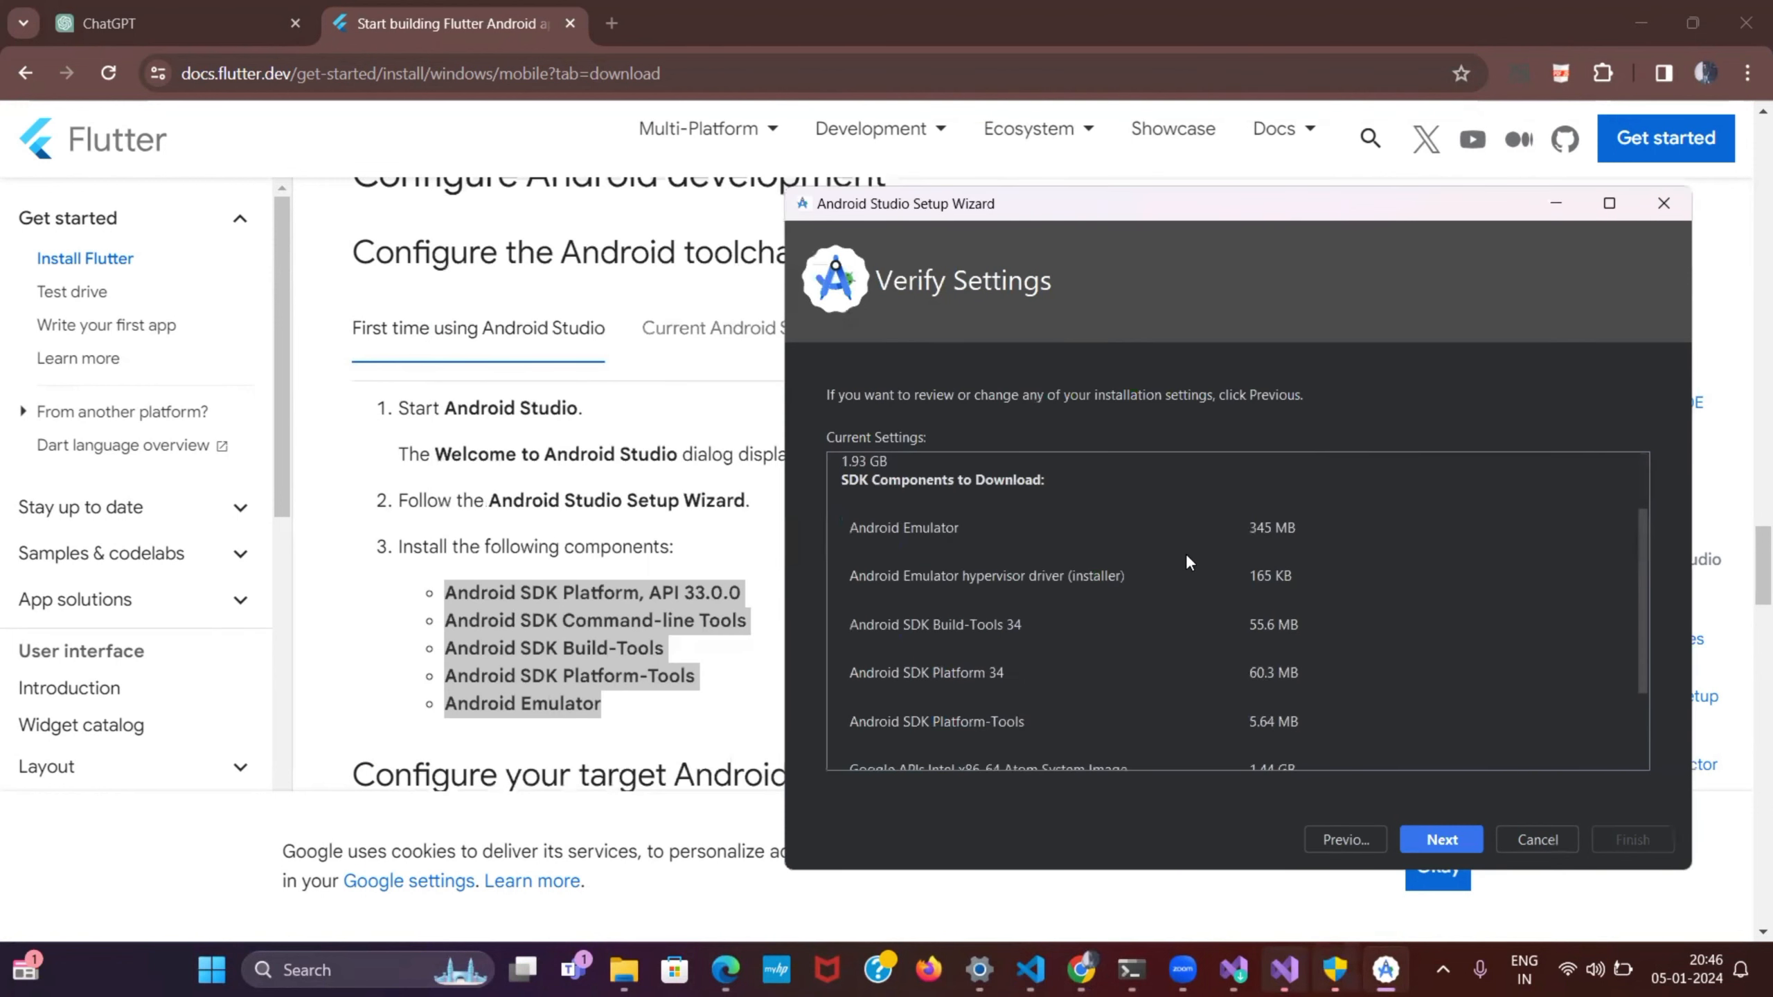
{"action": "scroll", "coordinate": [994, 604], "scroll_direction": "up", "scroll_amount": 4}
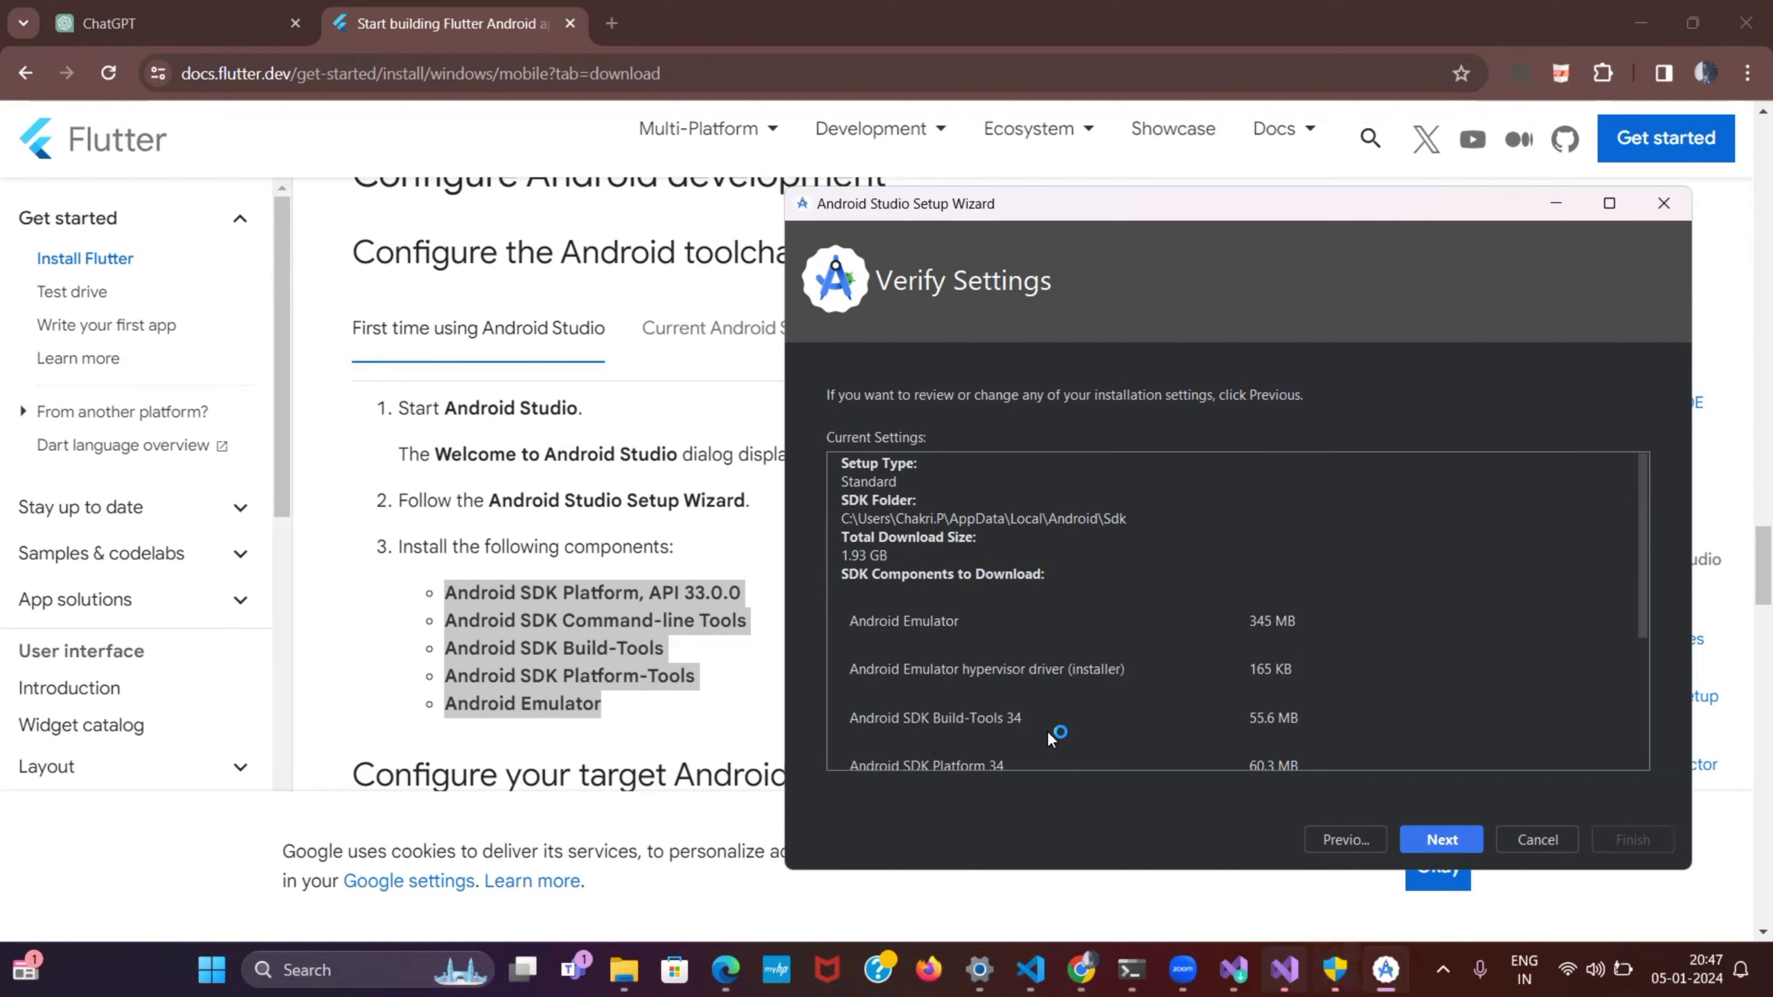
{"action": "scroll", "coordinate": [1047, 730], "scroll_direction": "down", "scroll_amount": 2}
{"action": "scroll", "coordinate": [1047, 730], "scroll_direction": "down", "scroll_amount": 2}
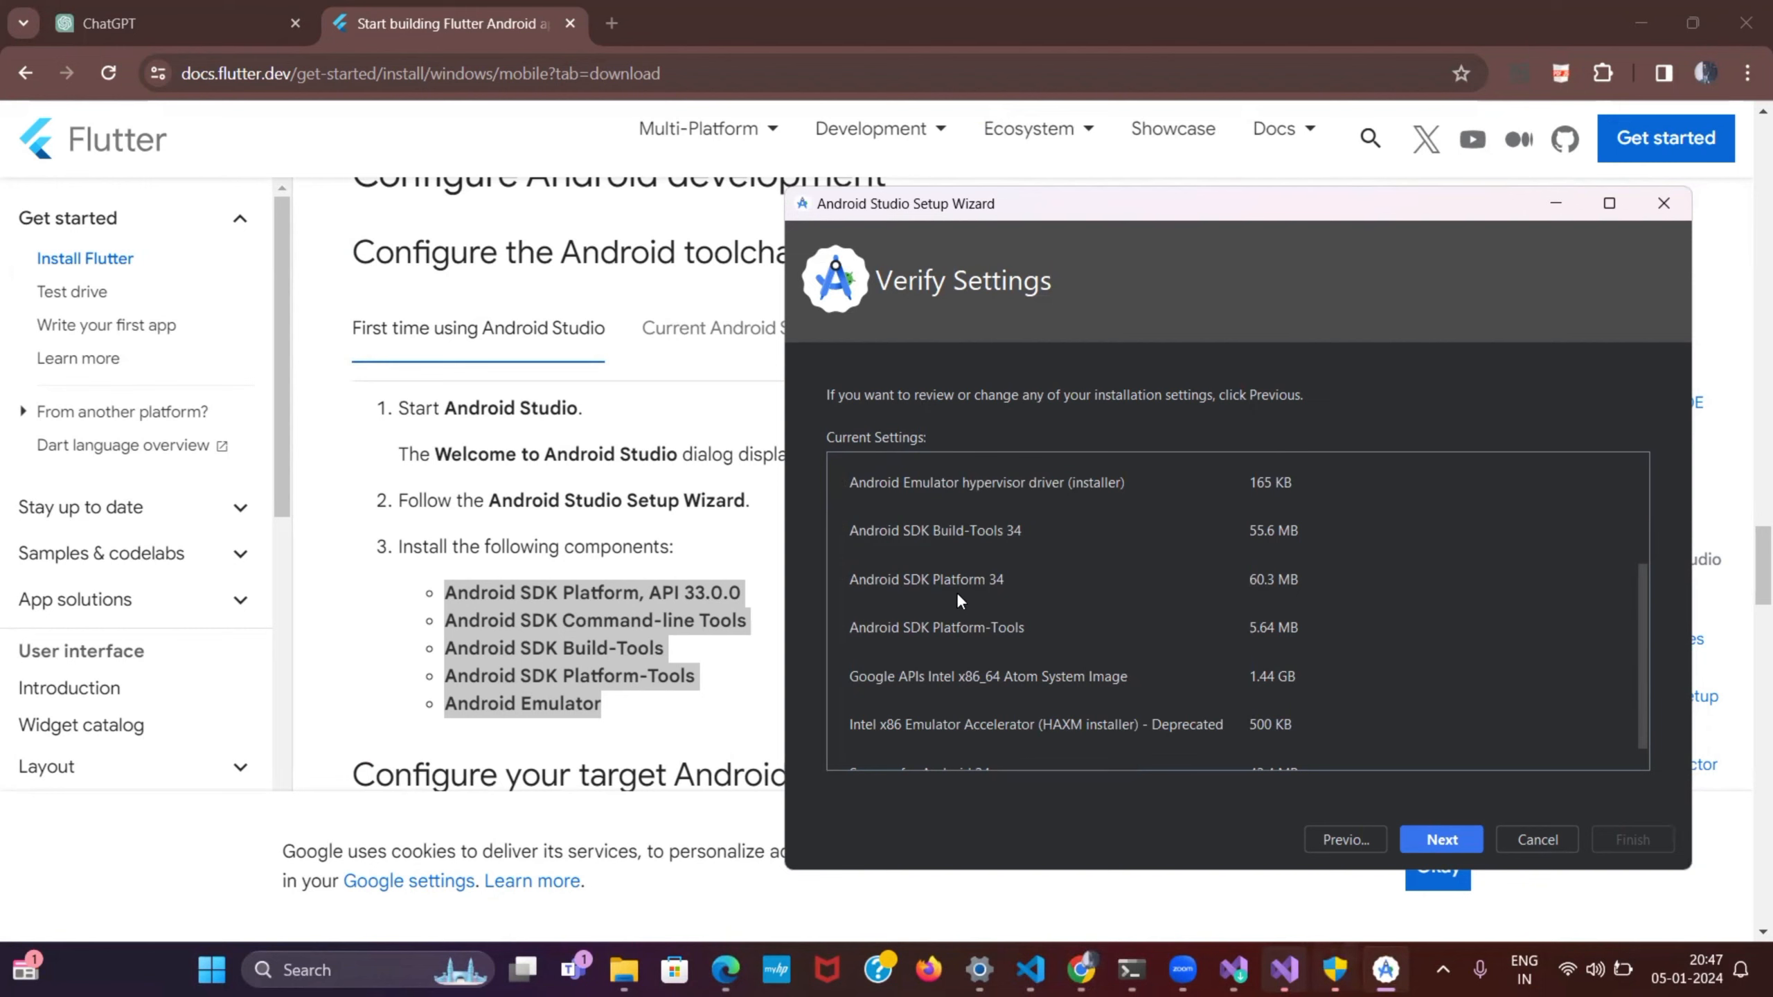
{"action": "scroll", "coordinate": [977, 660], "scroll_direction": "down", "scroll_amount": 1}
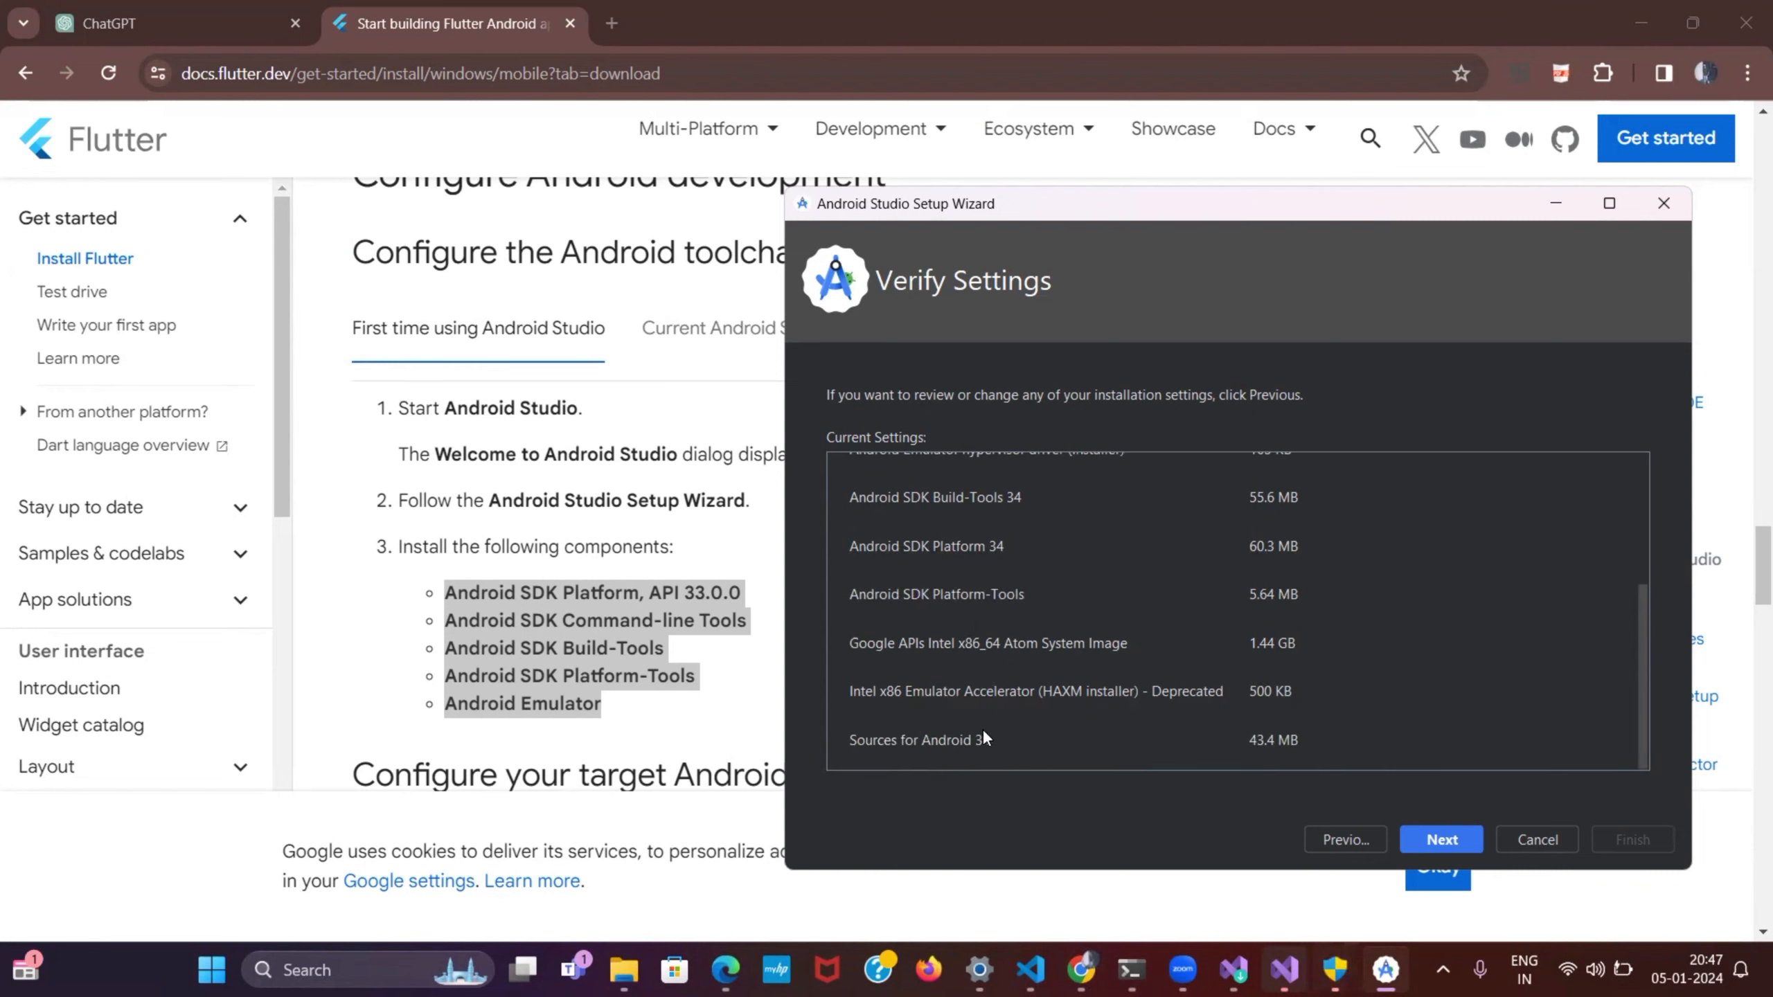
{"action": "scroll", "coordinate": [984, 736], "scroll_direction": "up", "scroll_amount": 3}
{"action": "scroll", "coordinate": [1006, 698], "scroll_direction": "down", "scroll_amount": 3}
Continue to the License Agreement and accept the android-sdk-license.
{"action": "left_click", "coordinate": [1442, 840]}
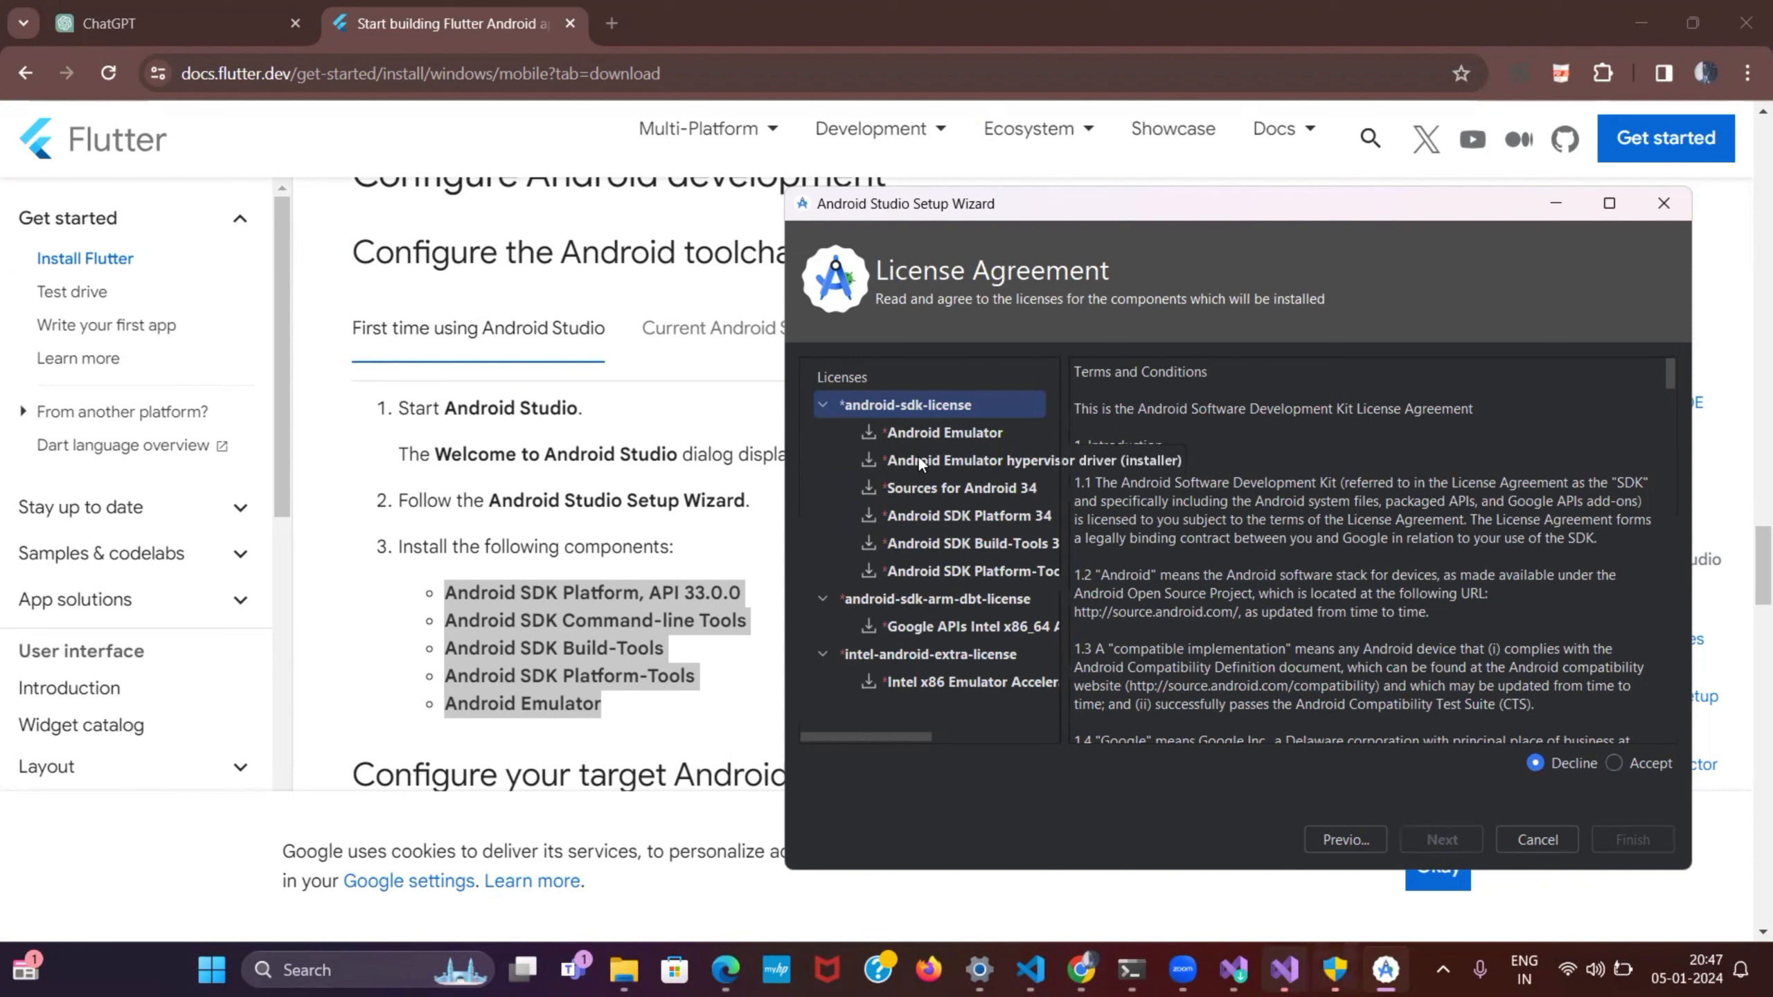
{"action": "left_click", "coordinate": [874, 435]}
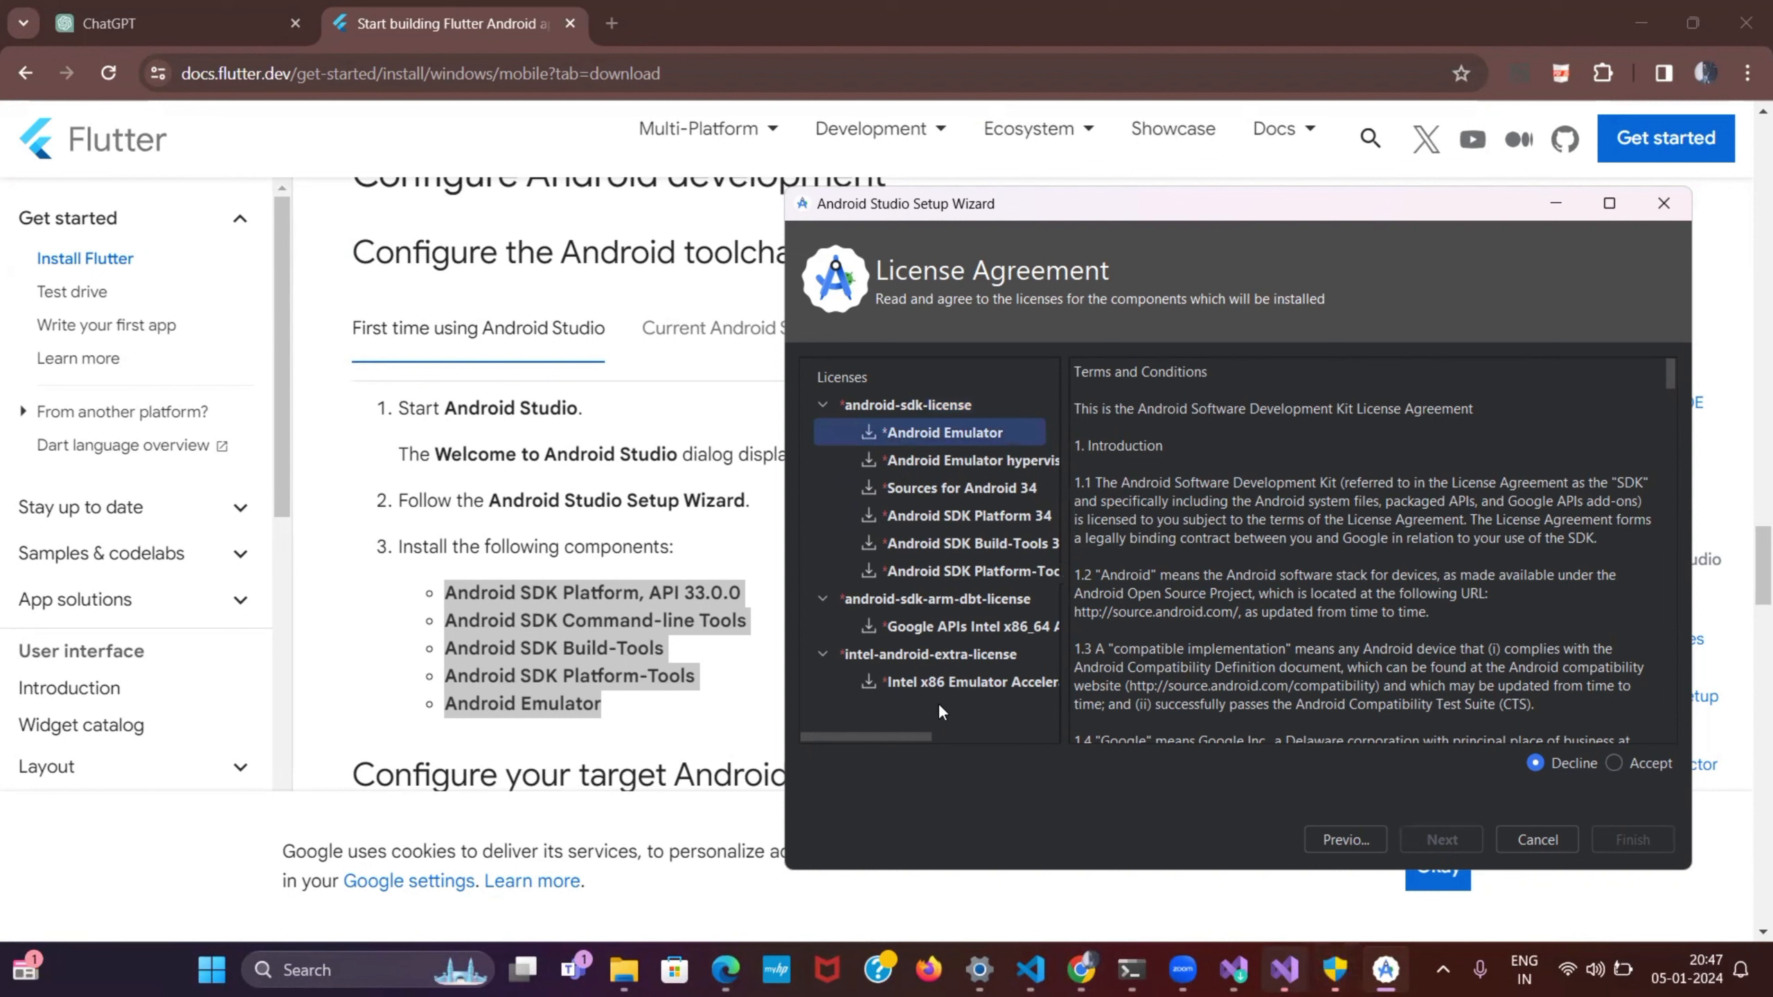
{"action": "left_click", "coordinate": [1613, 763]}
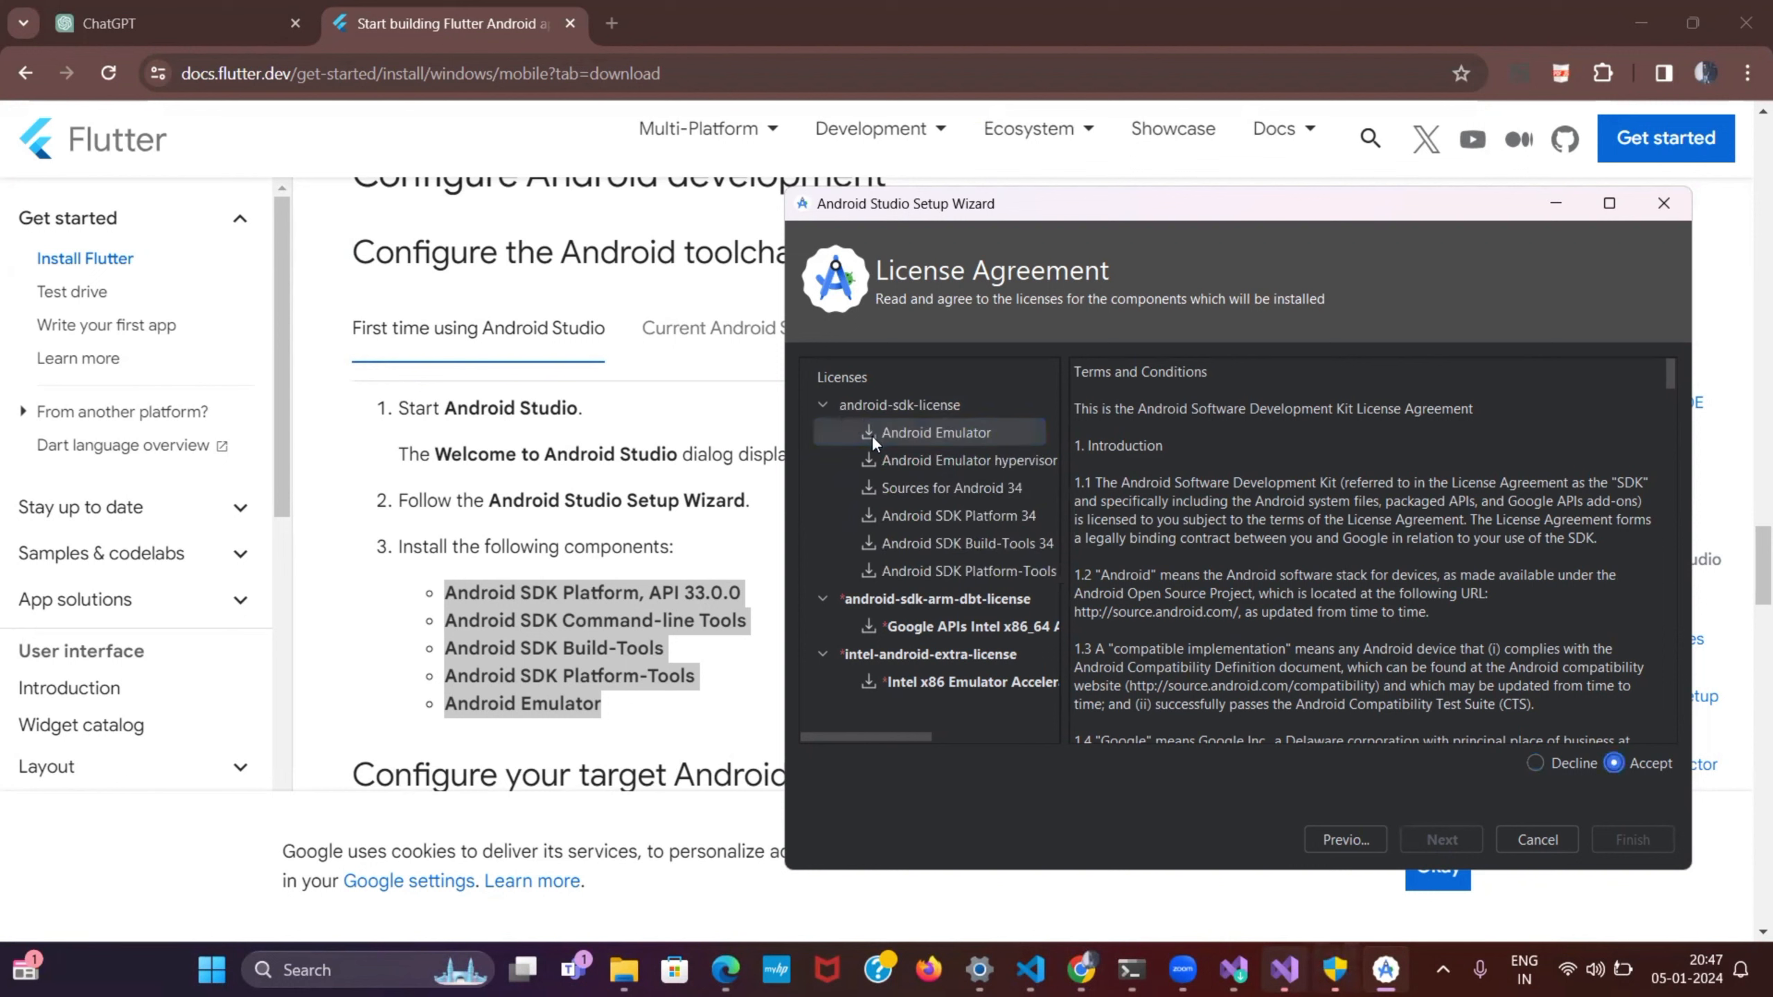
{"action": "left_click", "coordinate": [889, 487]}
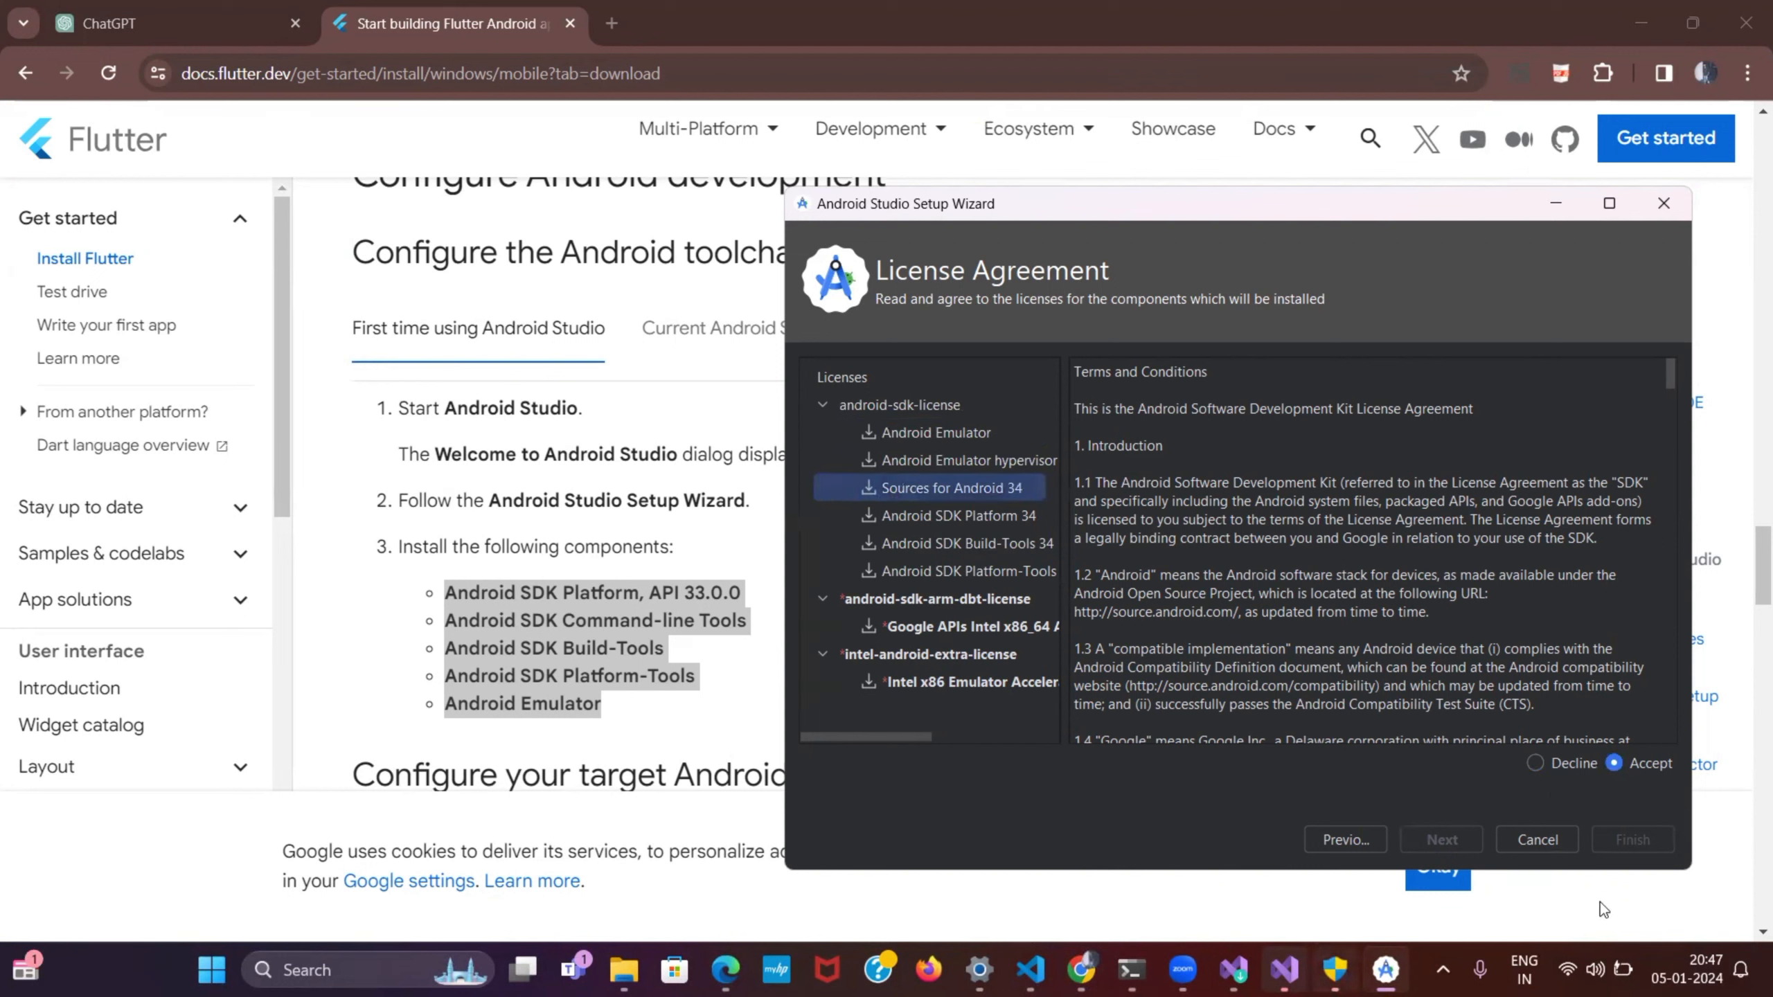
{"action": "left_click", "coordinate": [911, 407]}
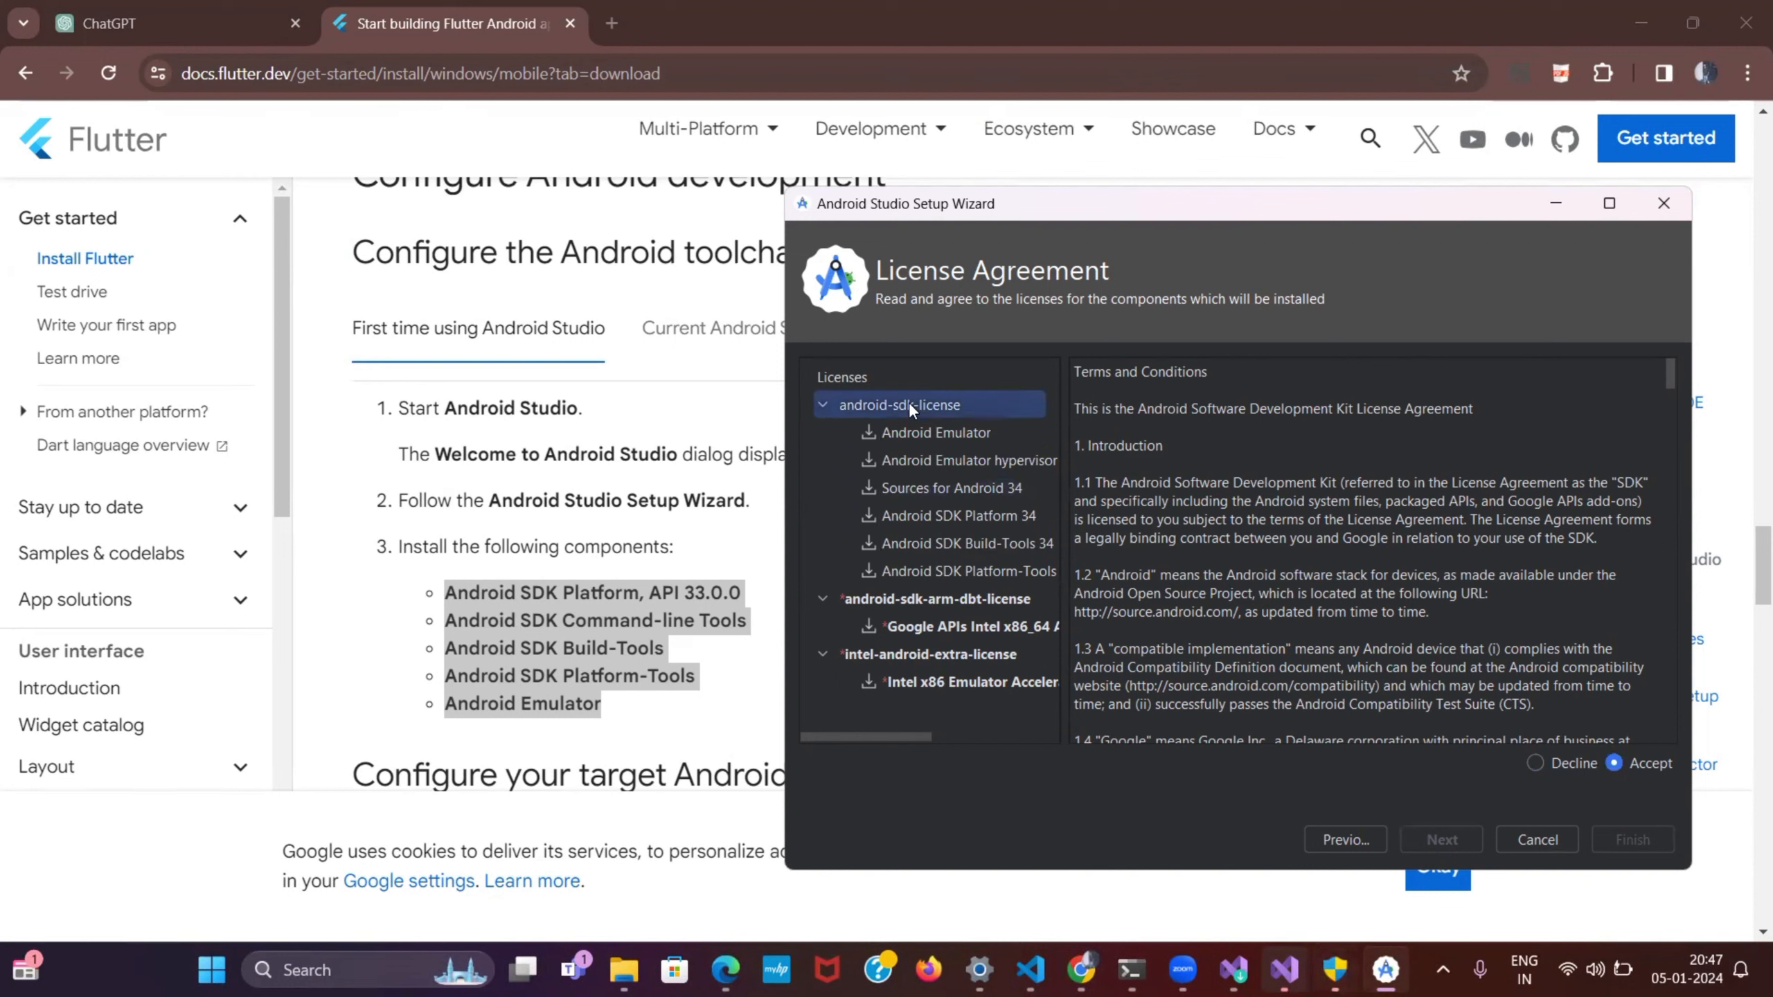
Accept the android-sdk-arm-dbt-license and intel-android-extra-license, and start downloading the components with details shown.
{"action": "left_click", "coordinate": [927, 598]}
{"action": "left_click", "coordinate": [871, 627]}
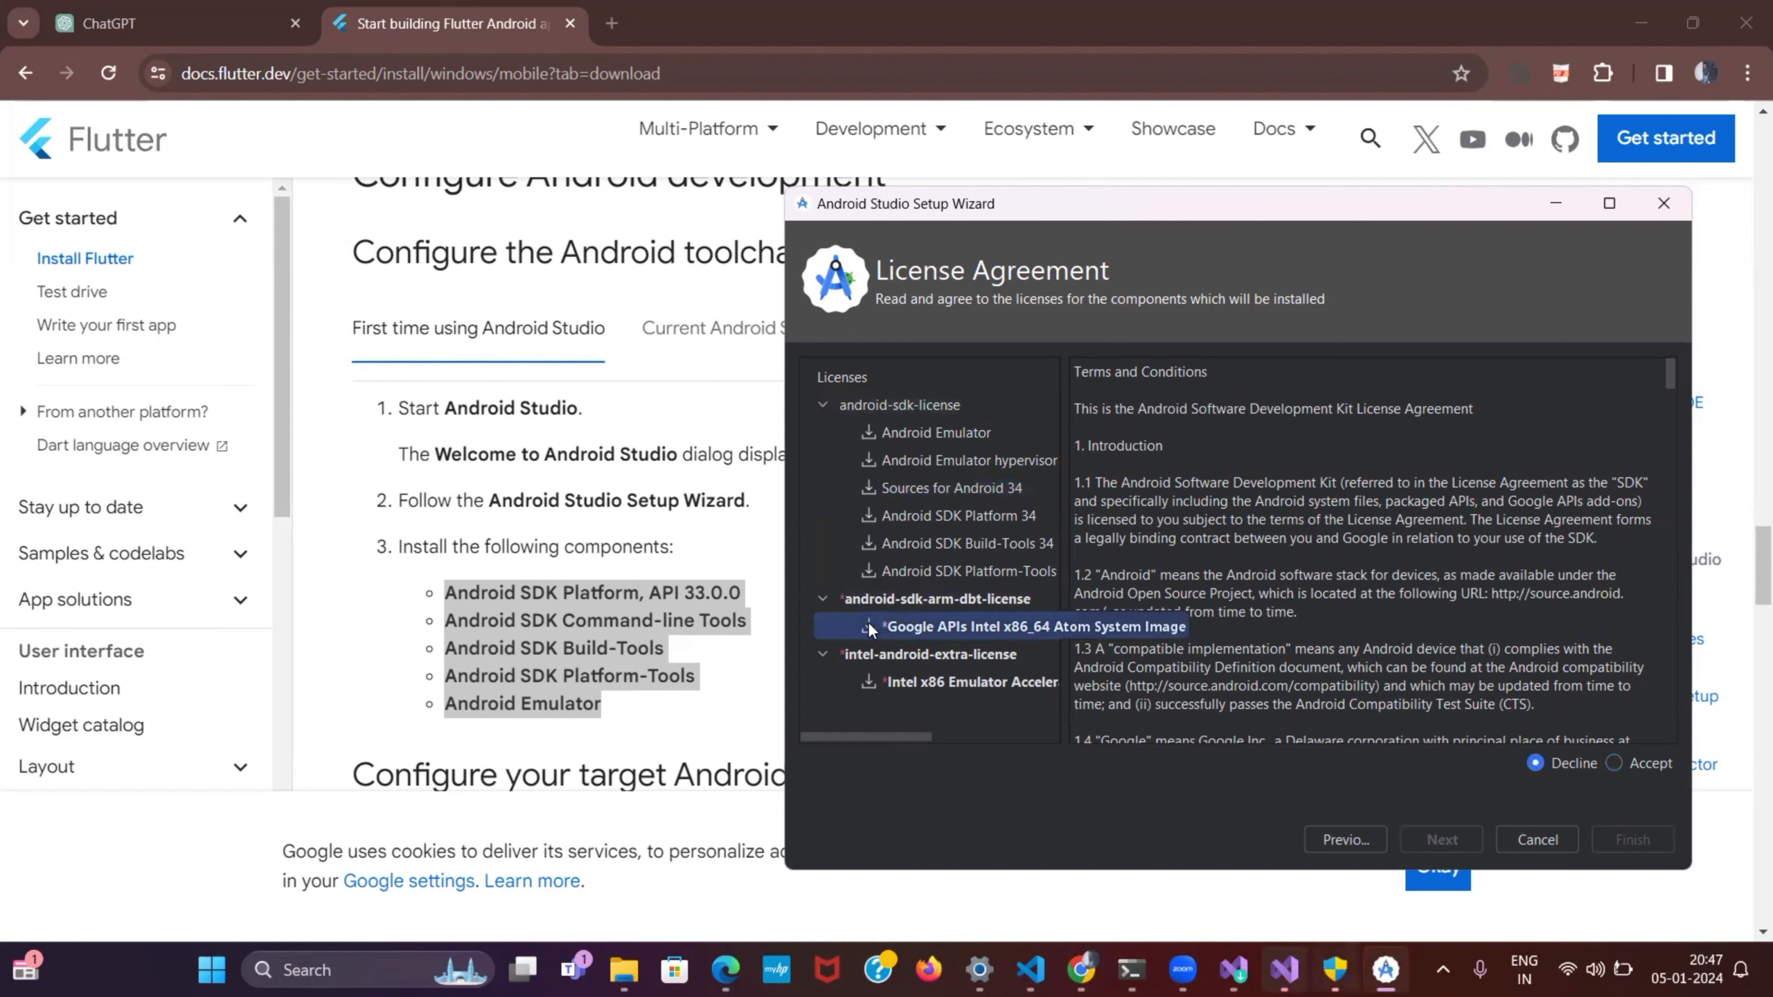
{"action": "left_click", "coordinate": [1615, 763]}
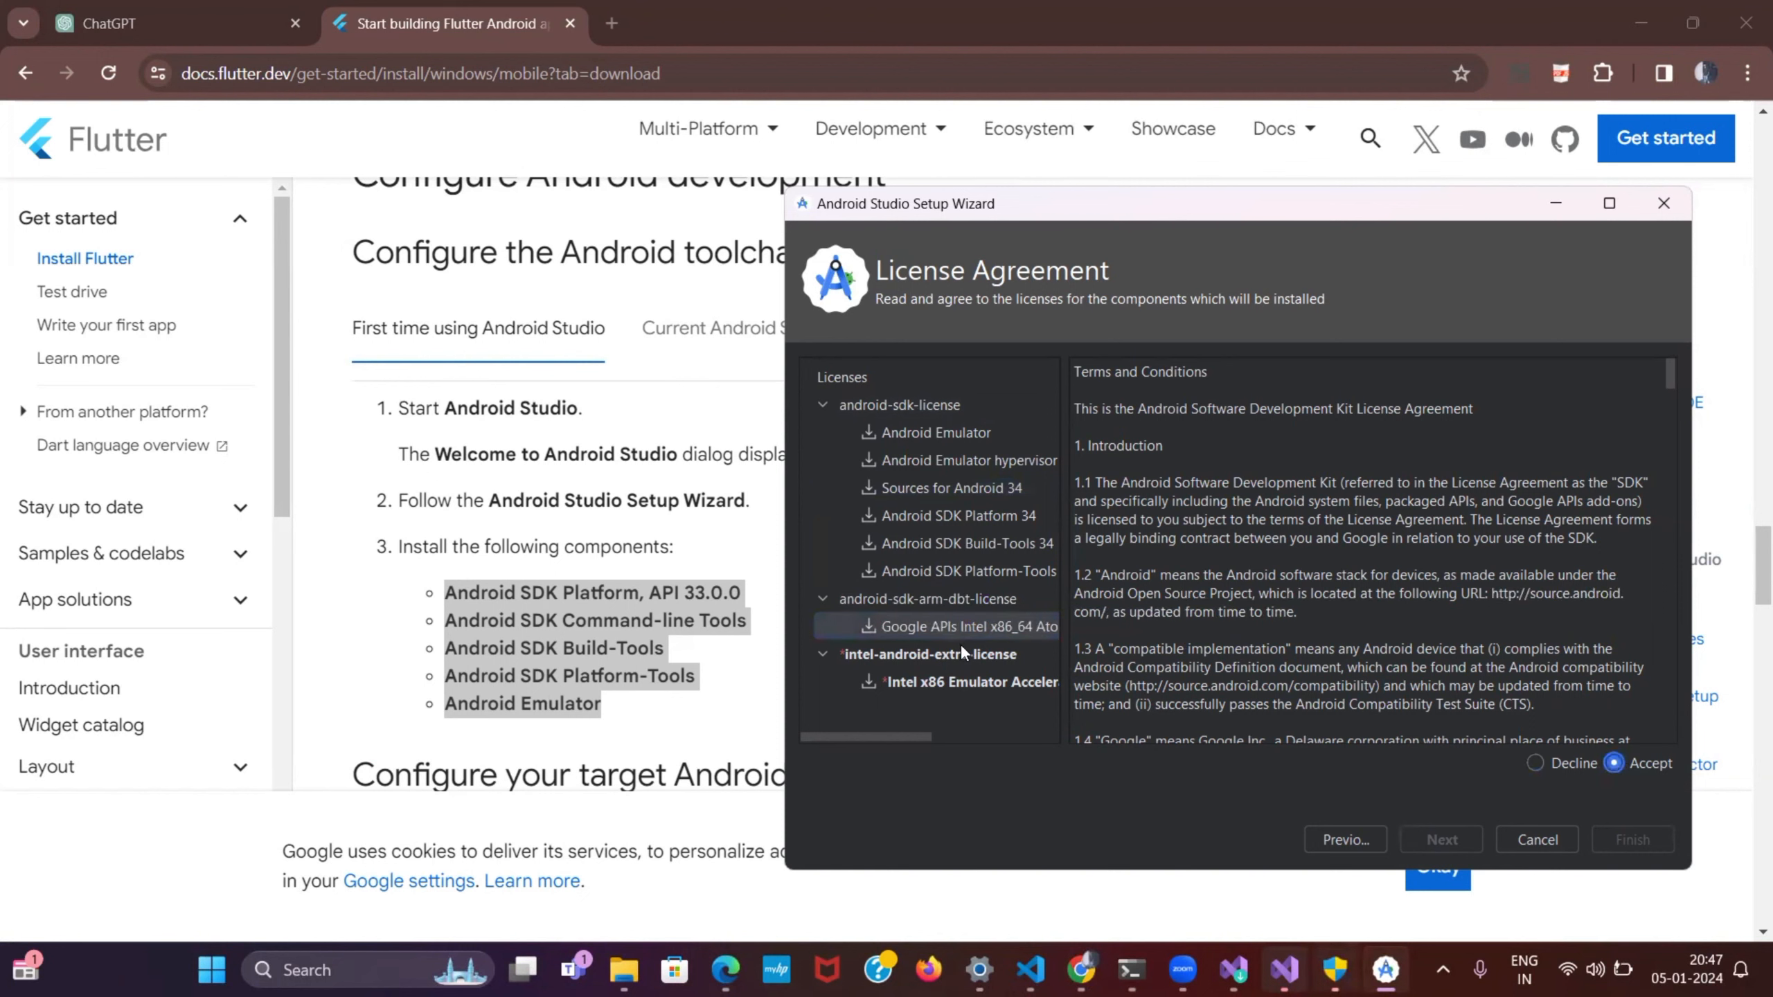
{"action": "left_click", "coordinate": [921, 654]}
{"action": "left_click", "coordinate": [1615, 762]}
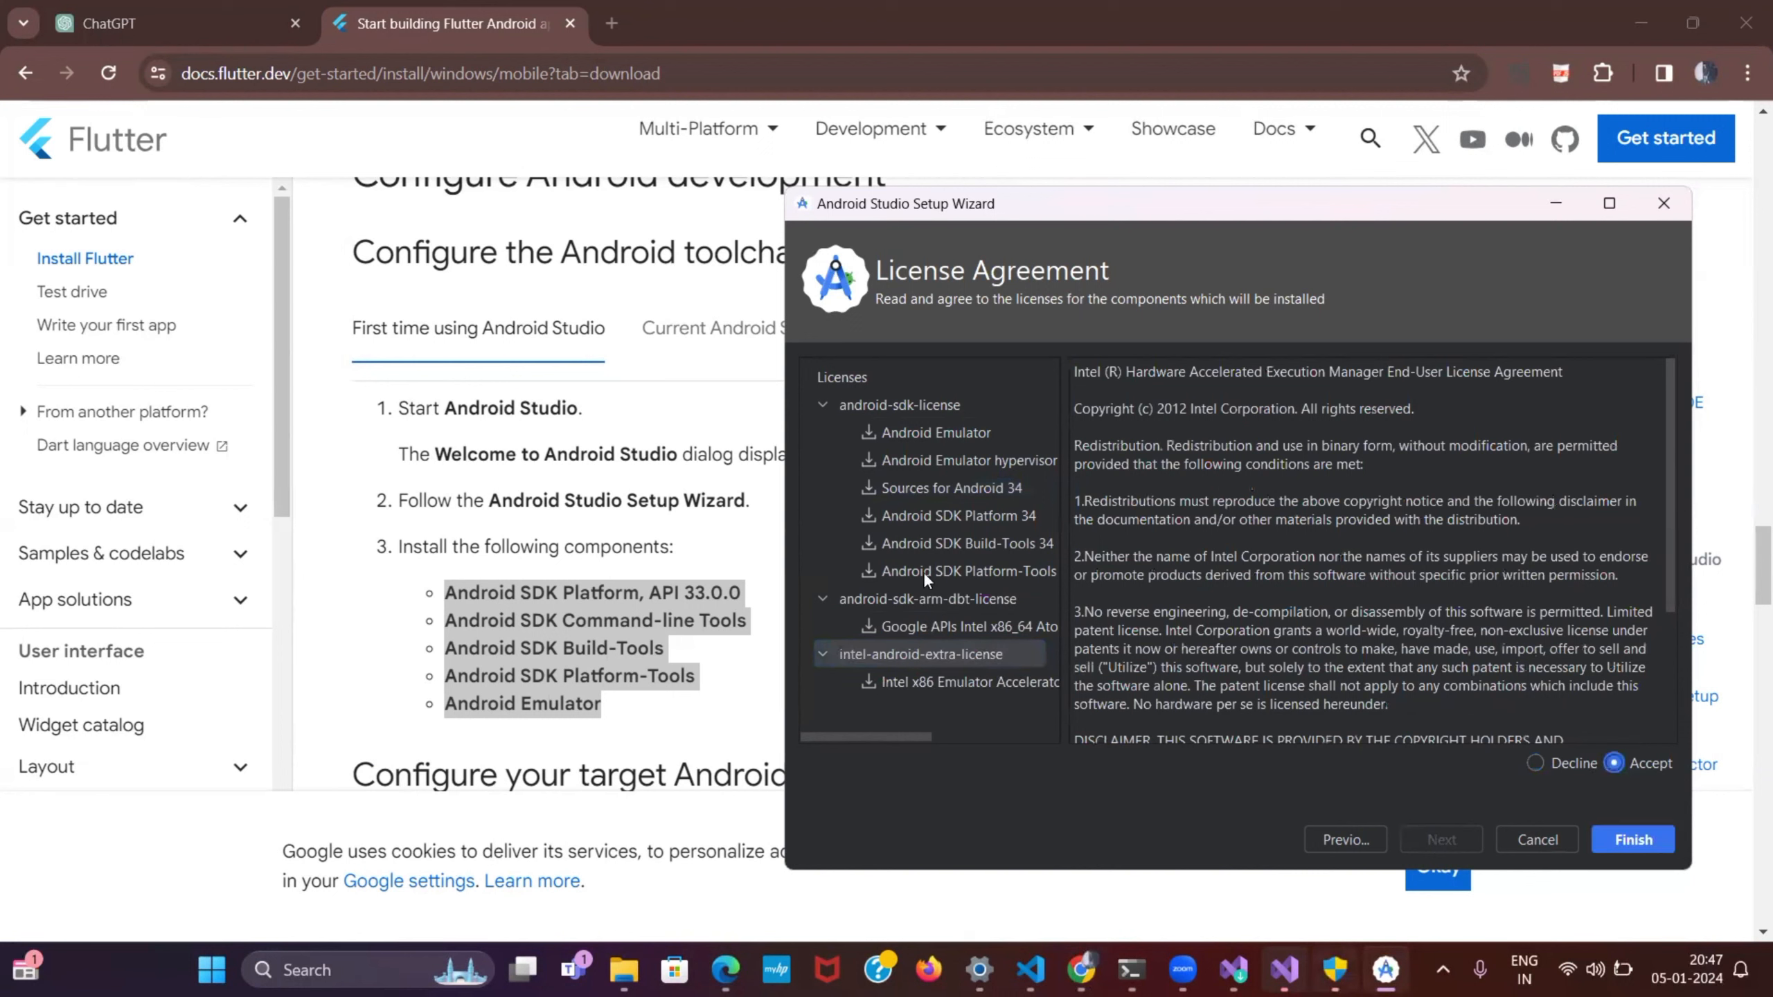
{"action": "left_click", "coordinate": [1606, 846]}
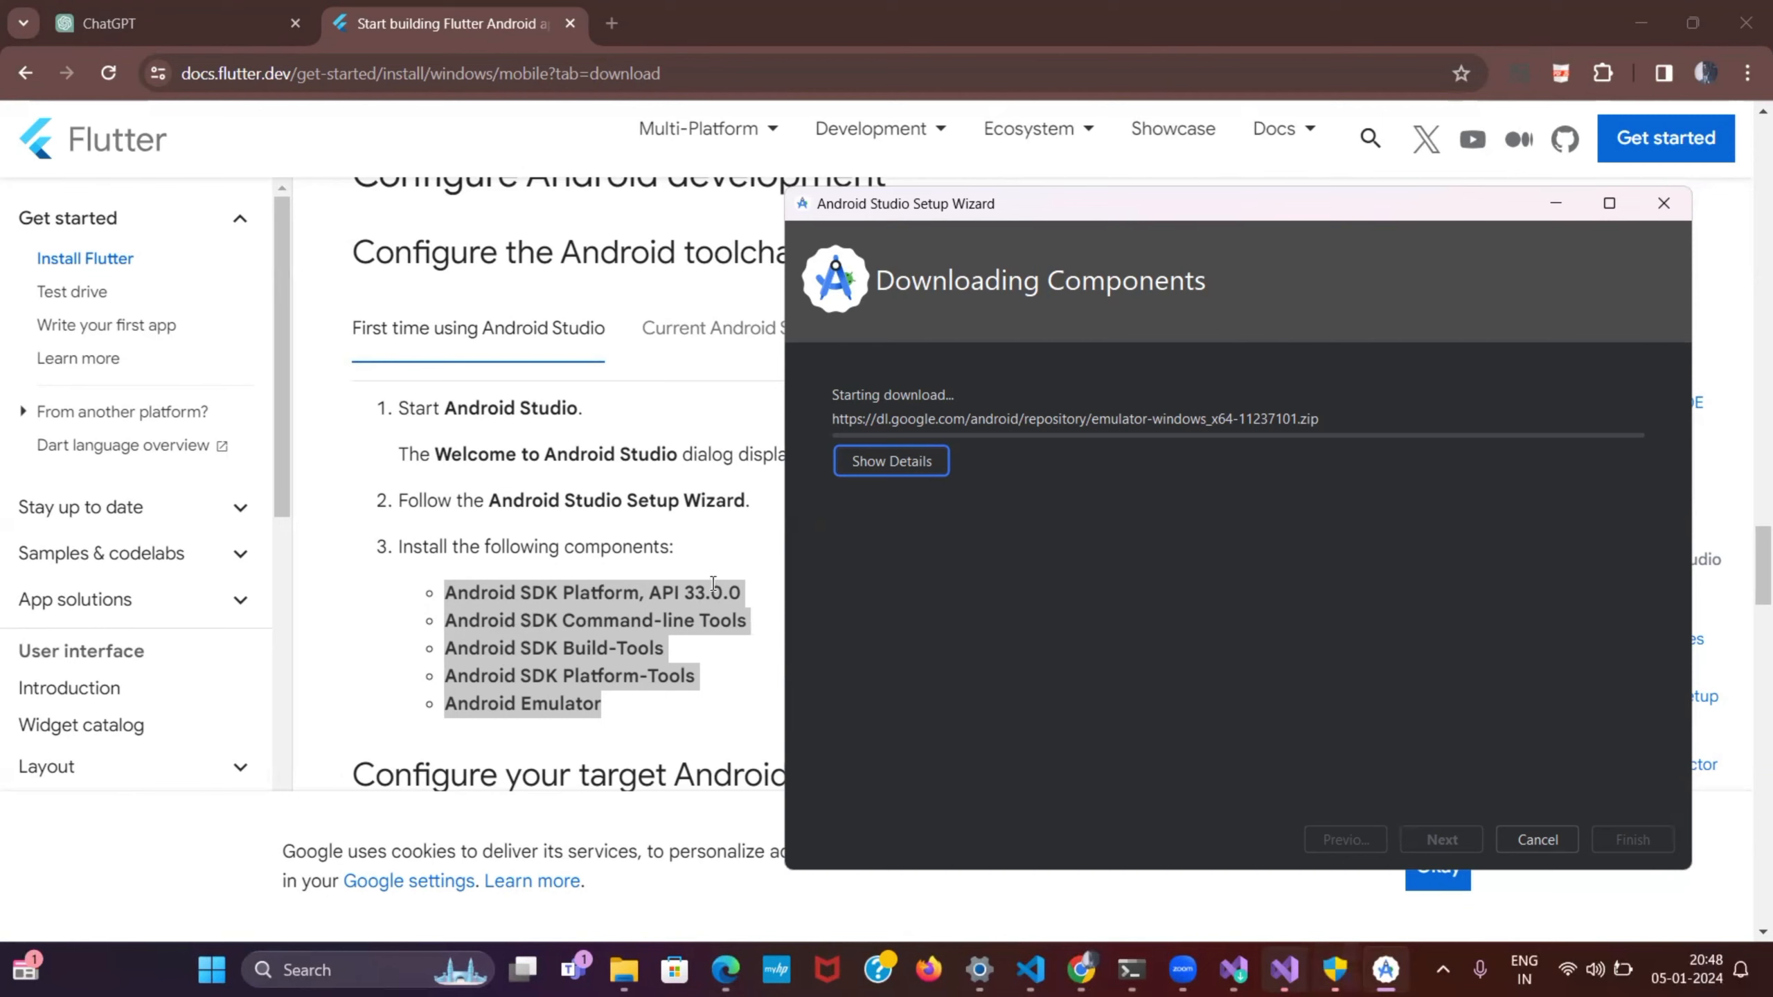
{"action": "left_click", "coordinate": [891, 461]}
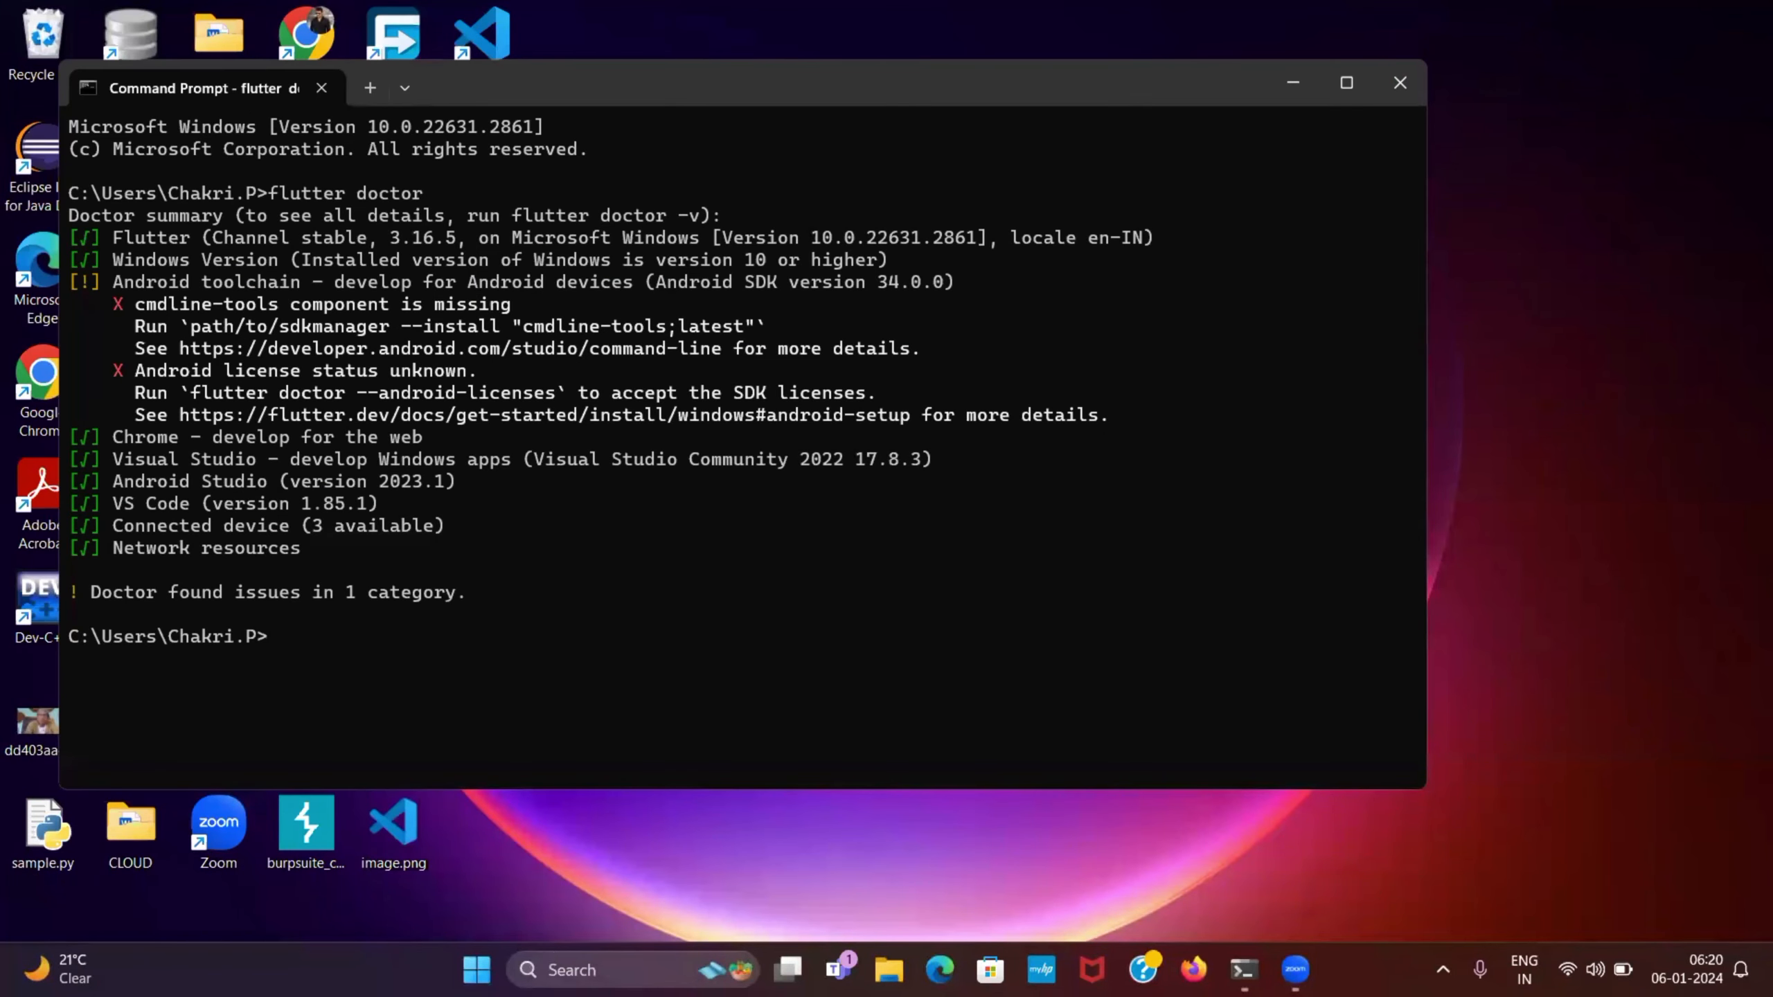
Find Android Studio through the Windows search and launch it.
{"action": "left_click", "coordinate": [551, 969]}
{"action": "type", "text": "and"}
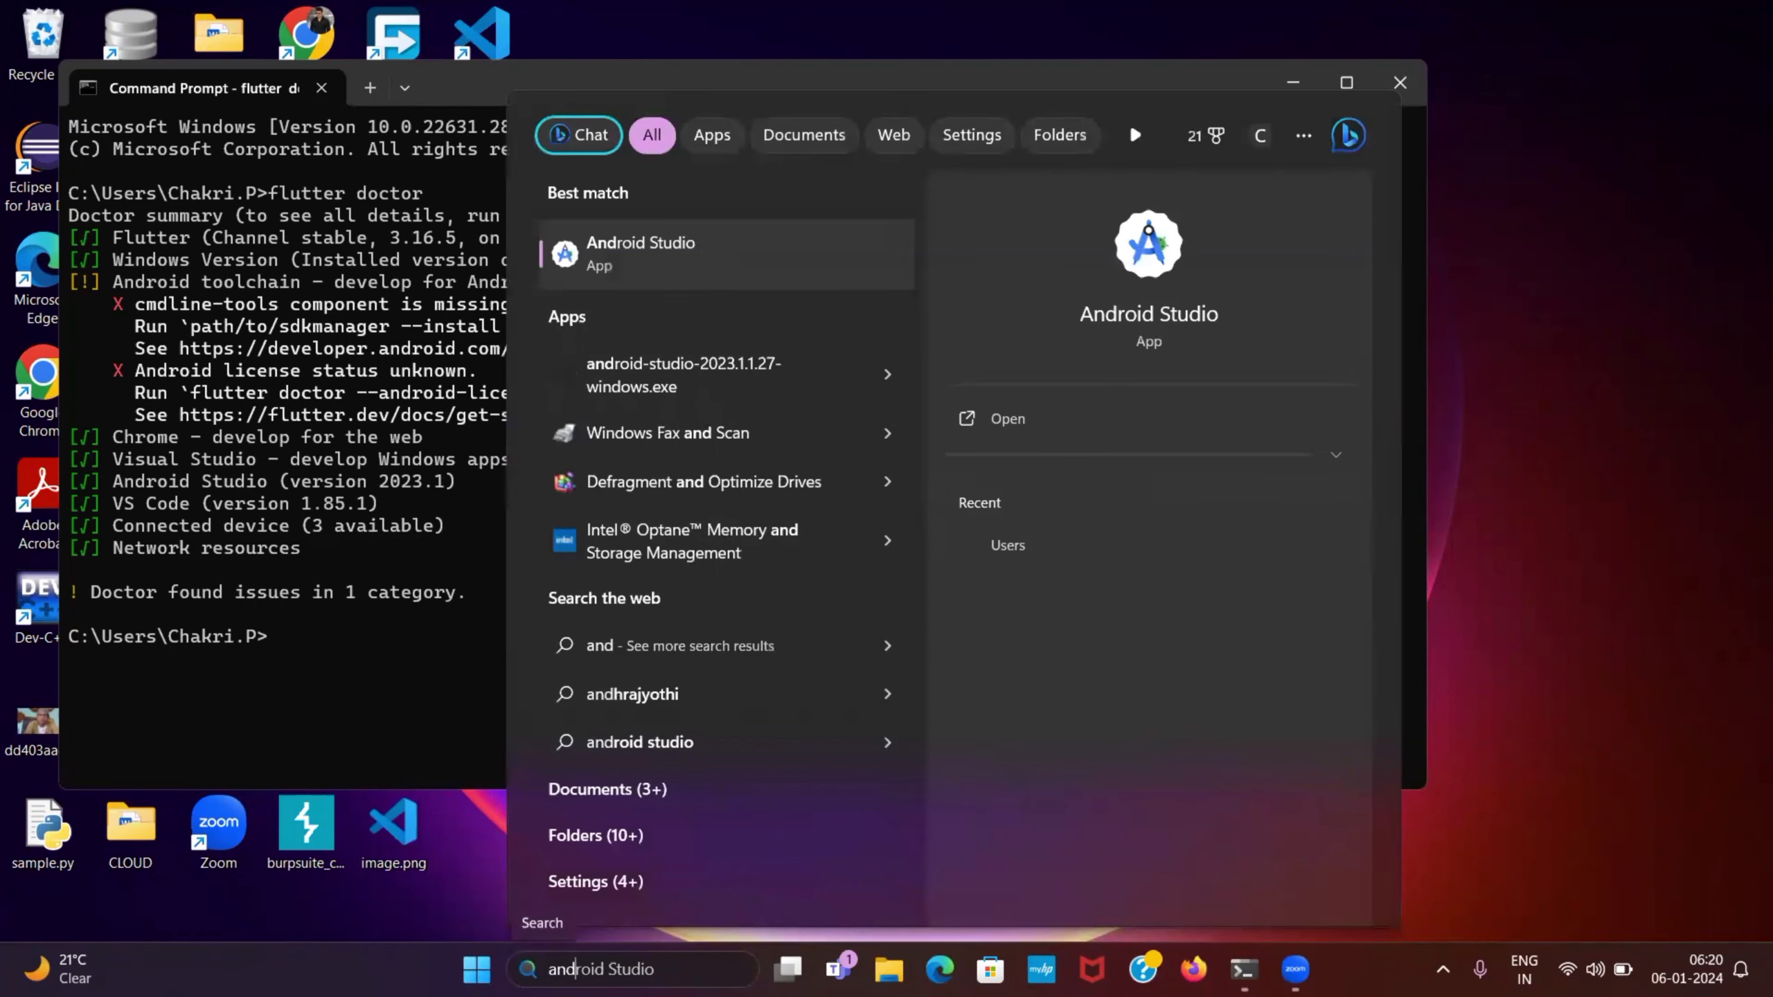
{"action": "key", "text": "Return"}
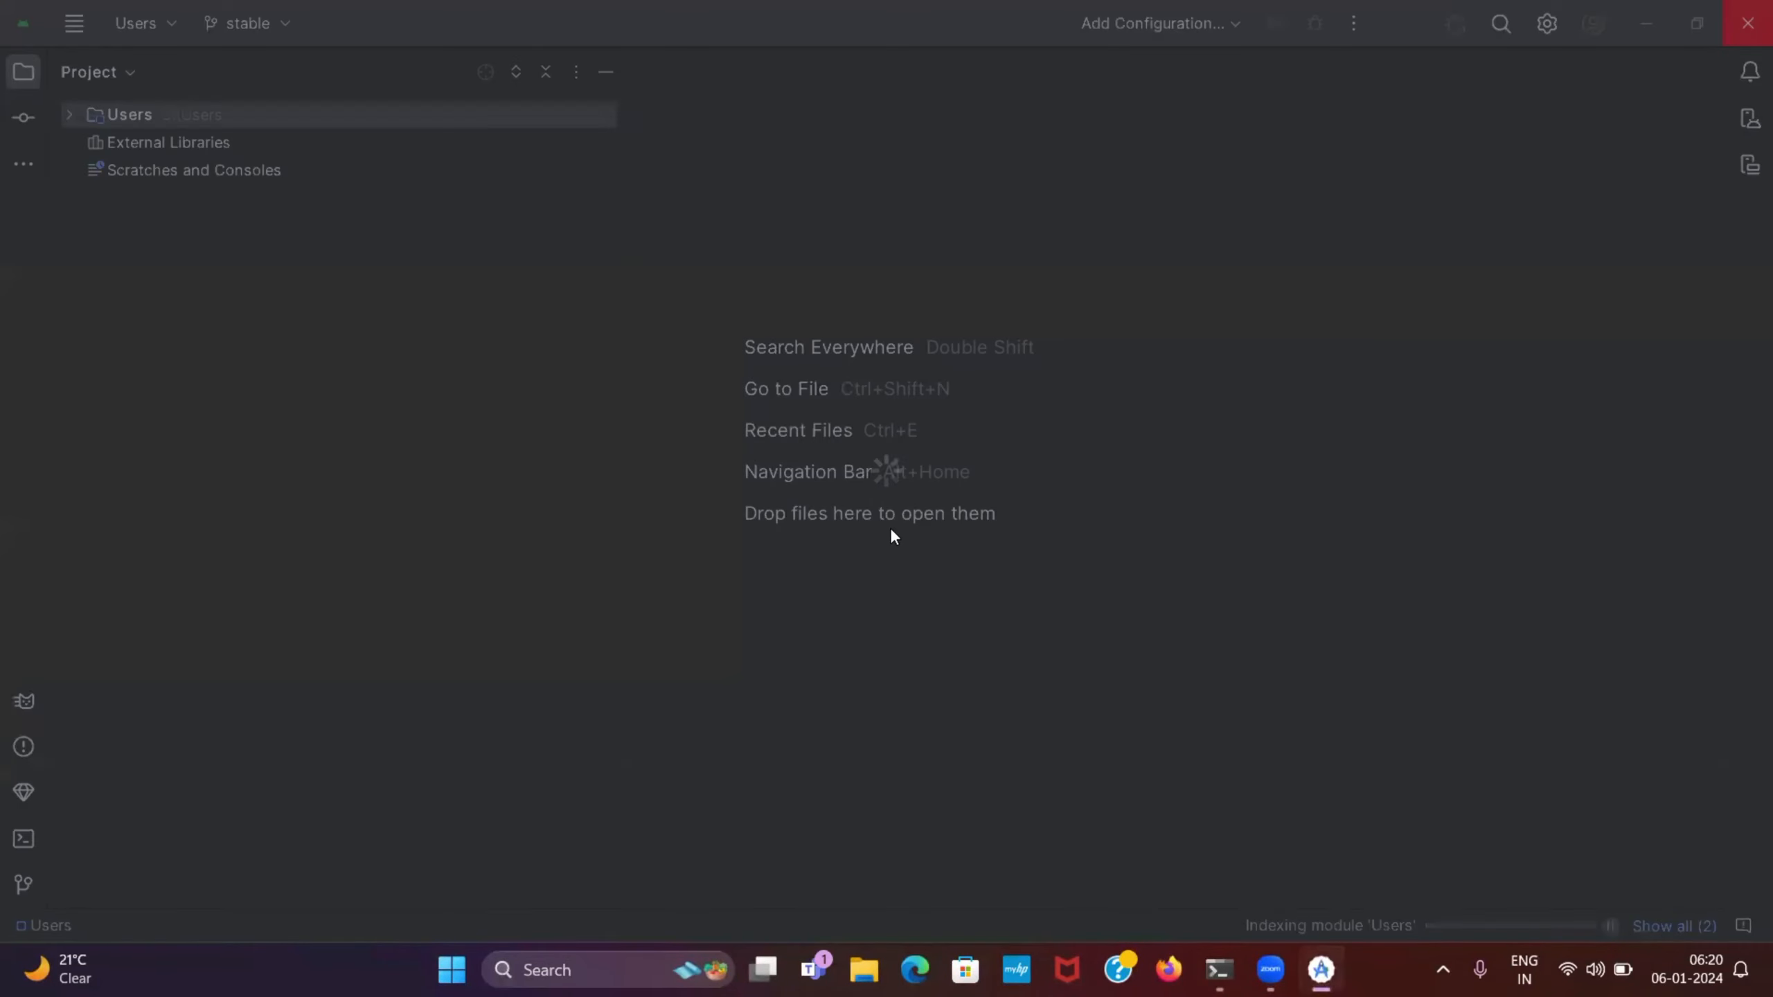
Open the SDK Manager and show the list of available SDK developer tools.
{"action": "left_click", "coordinate": [76, 23]}
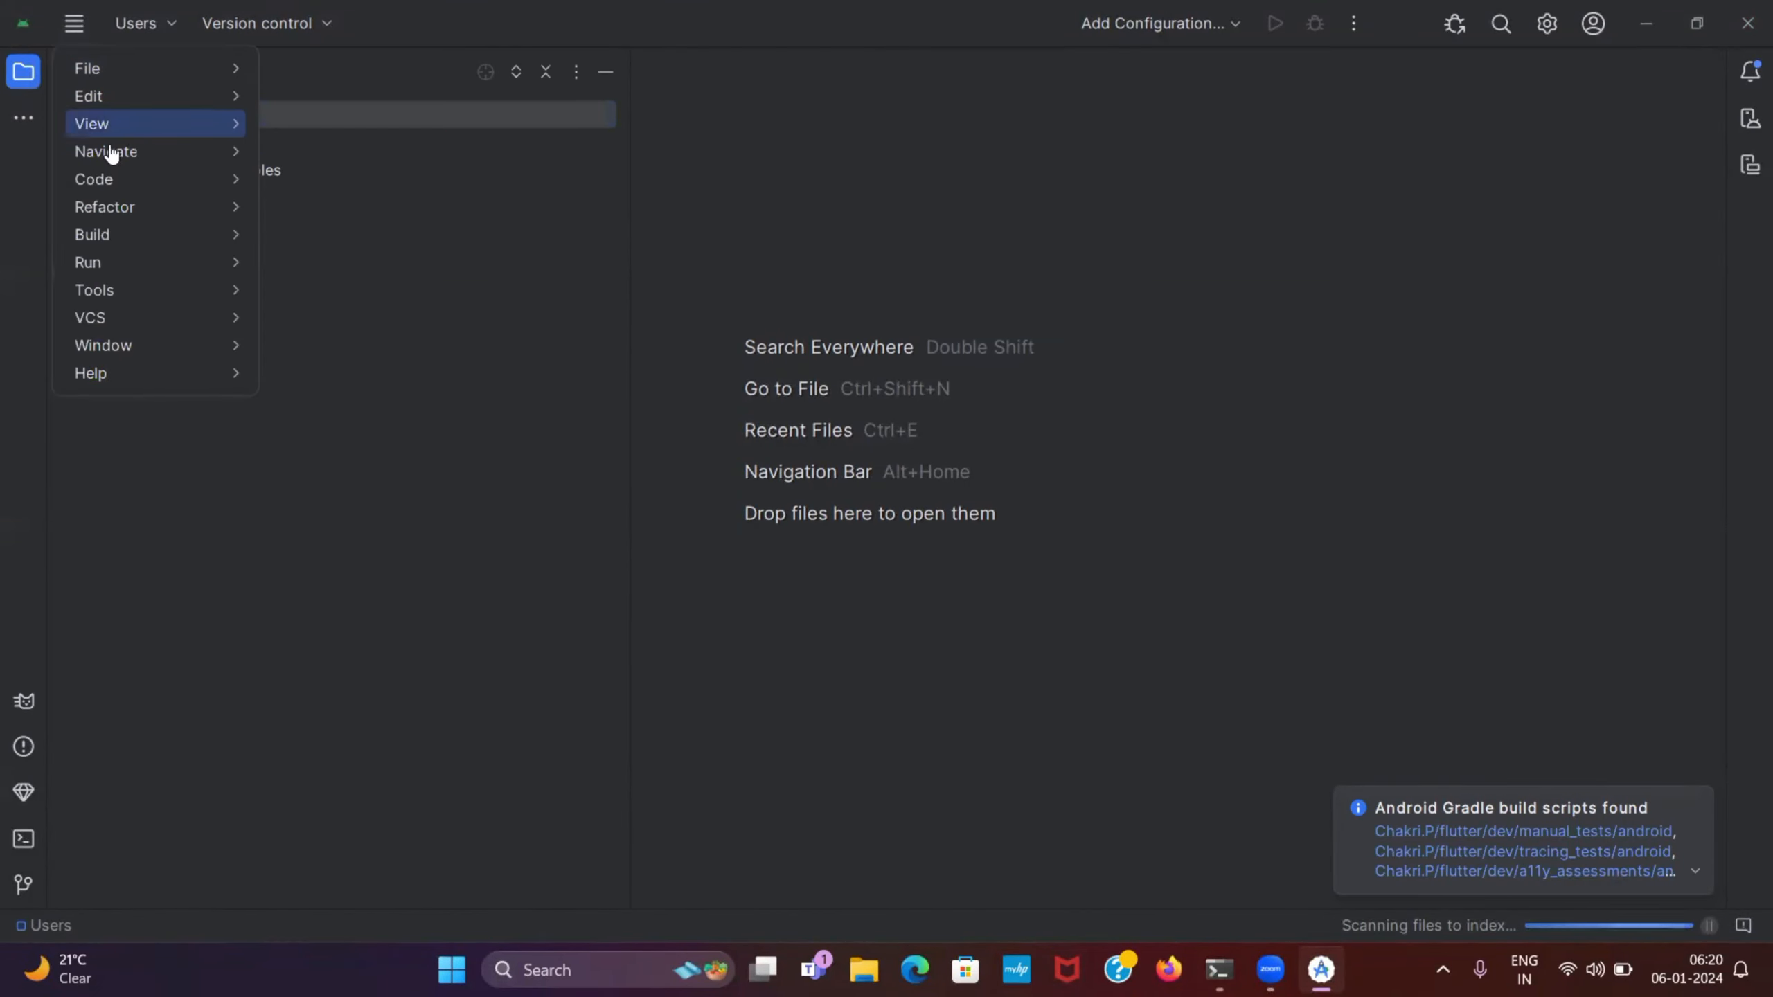
{"action": "mouse_move", "coordinate": [175, 298]}
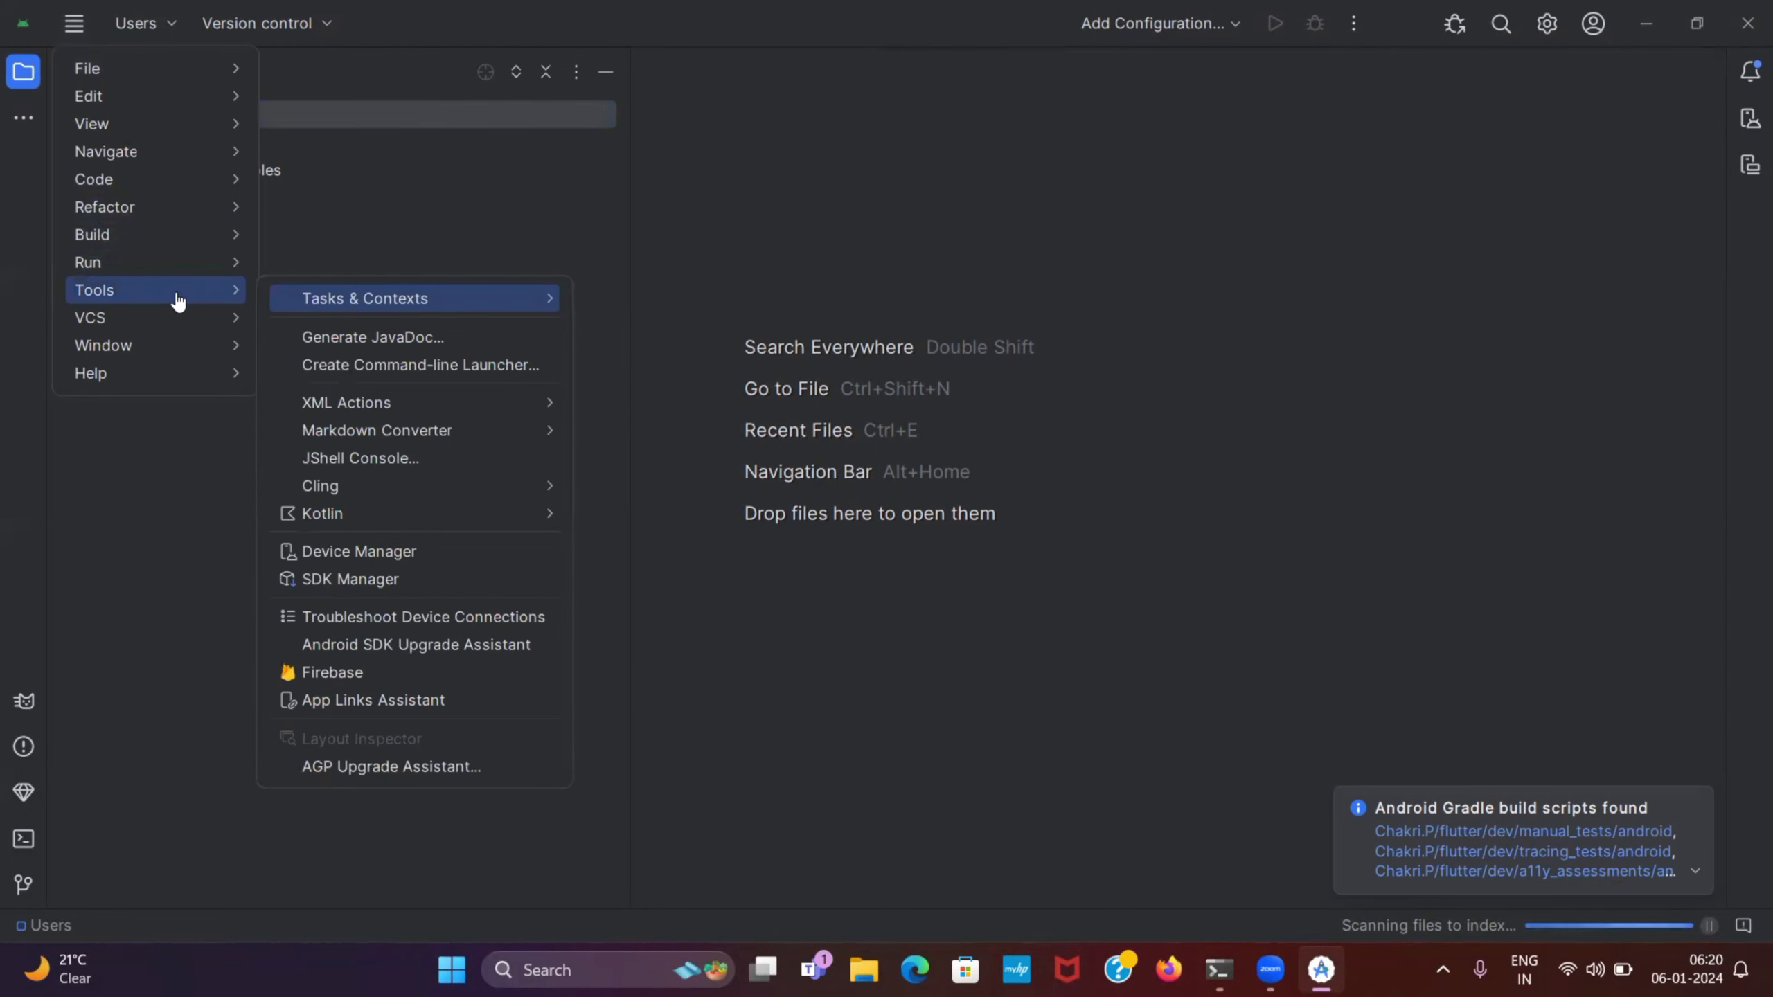
{"action": "mouse_move", "coordinate": [322, 309]}
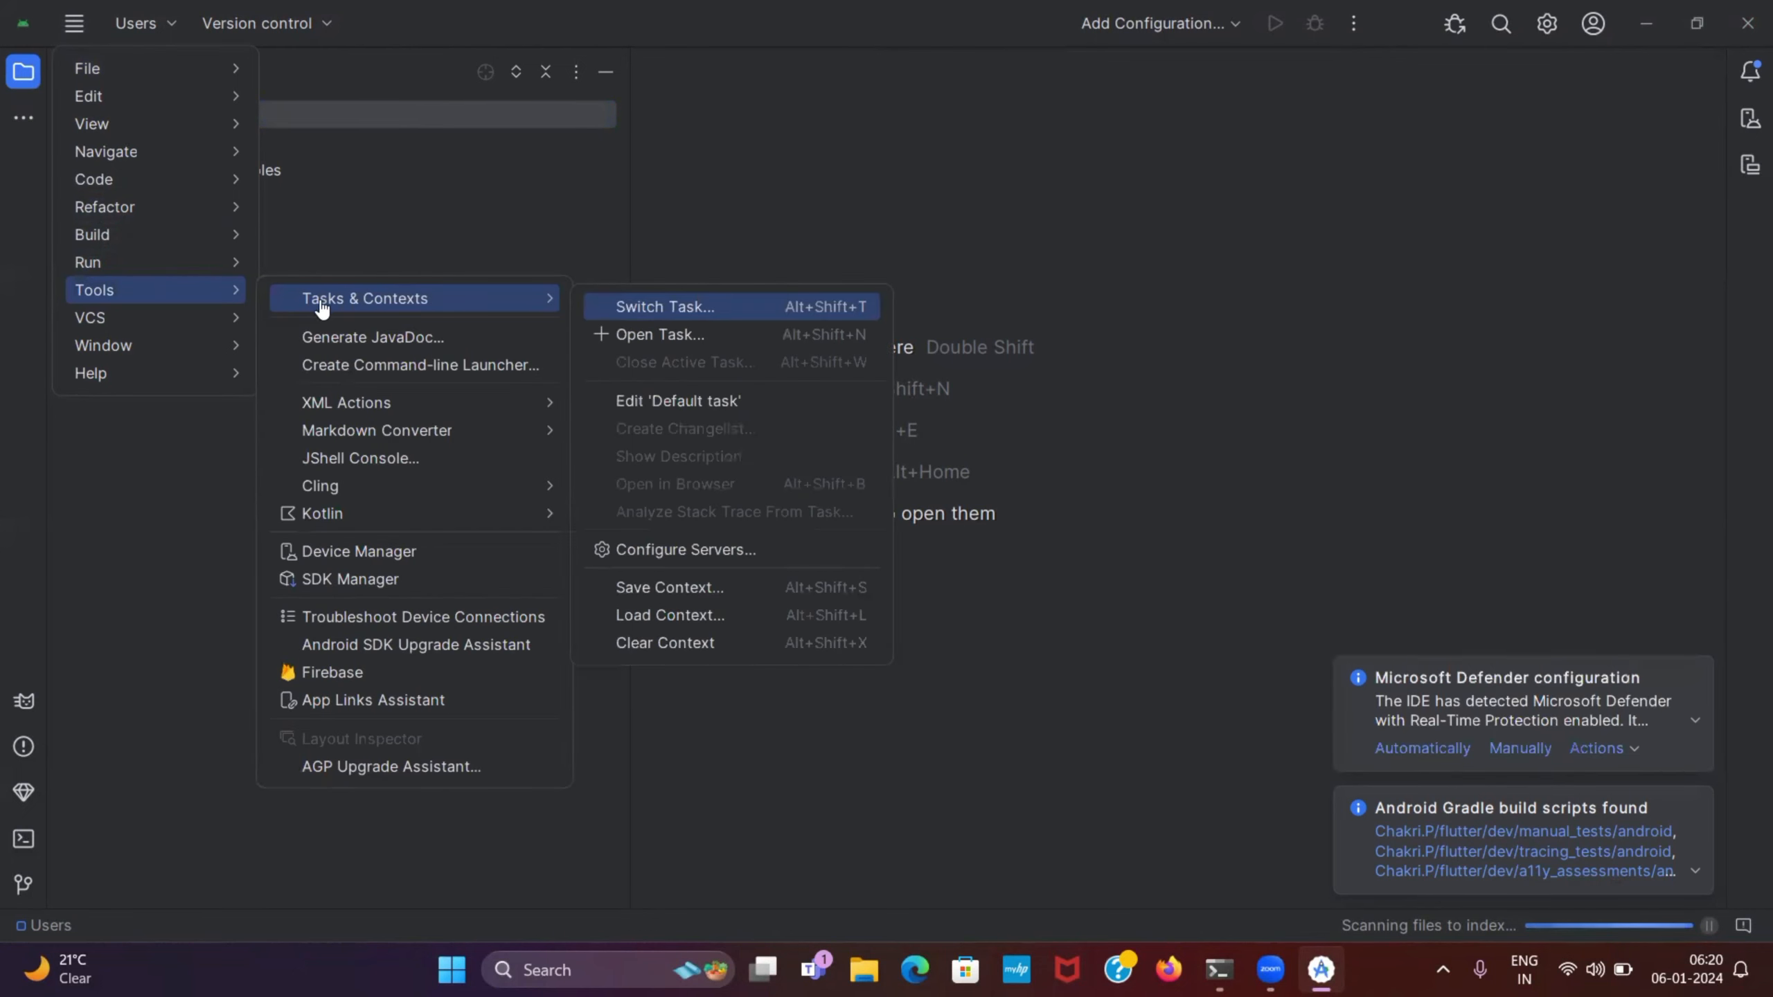
{"action": "left_click", "coordinate": [411, 585]}
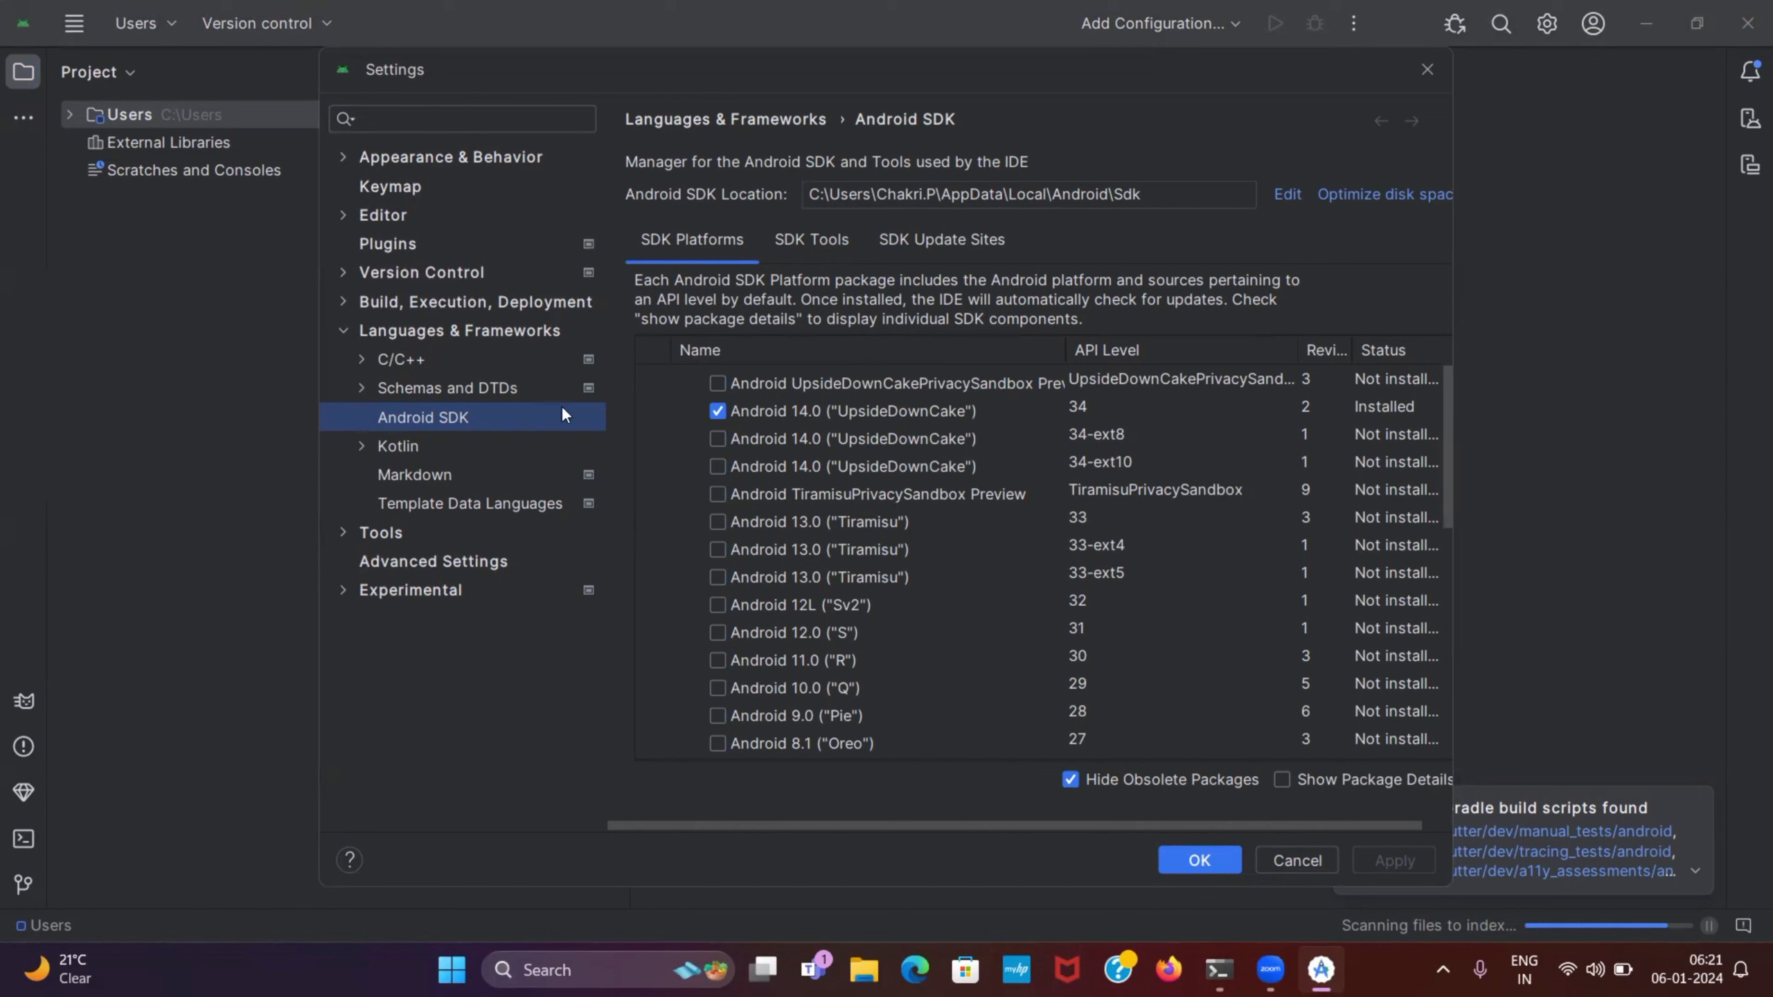
{"action": "left_click", "coordinate": [850, 240]}
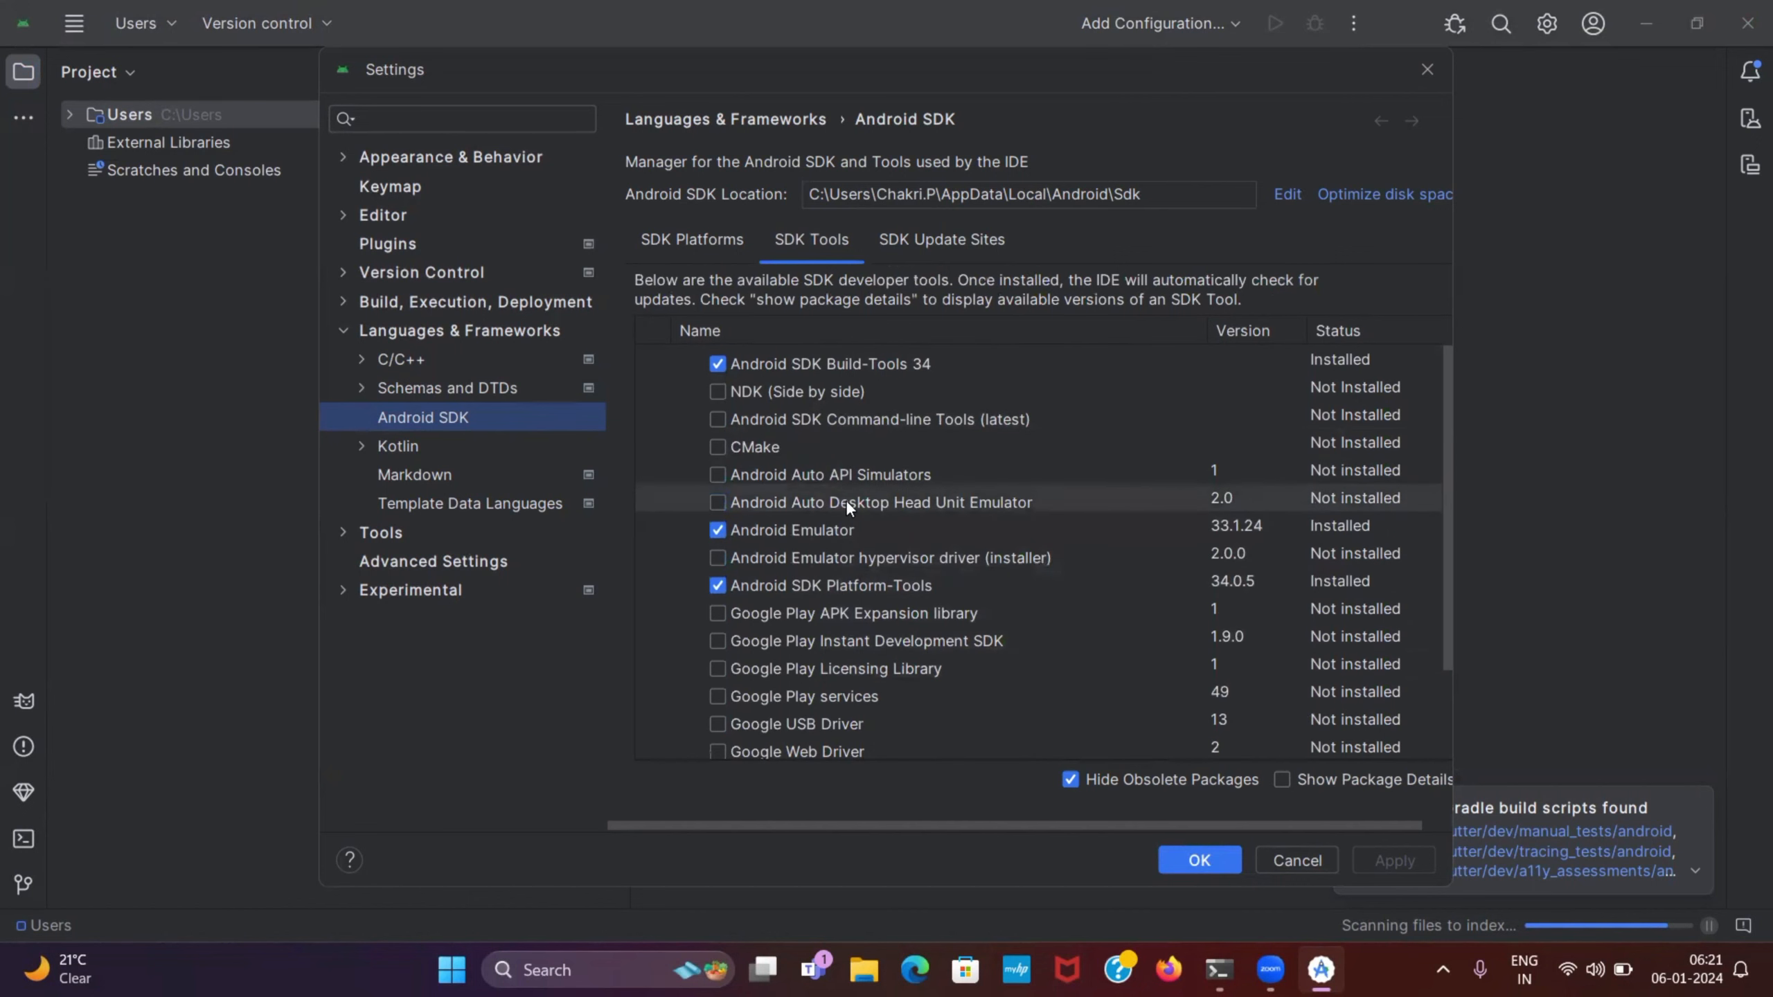
Select Android SDK Command-line Tools (latest), confirm its installation and finish the component installer.
{"action": "left_click", "coordinate": [718, 419]}
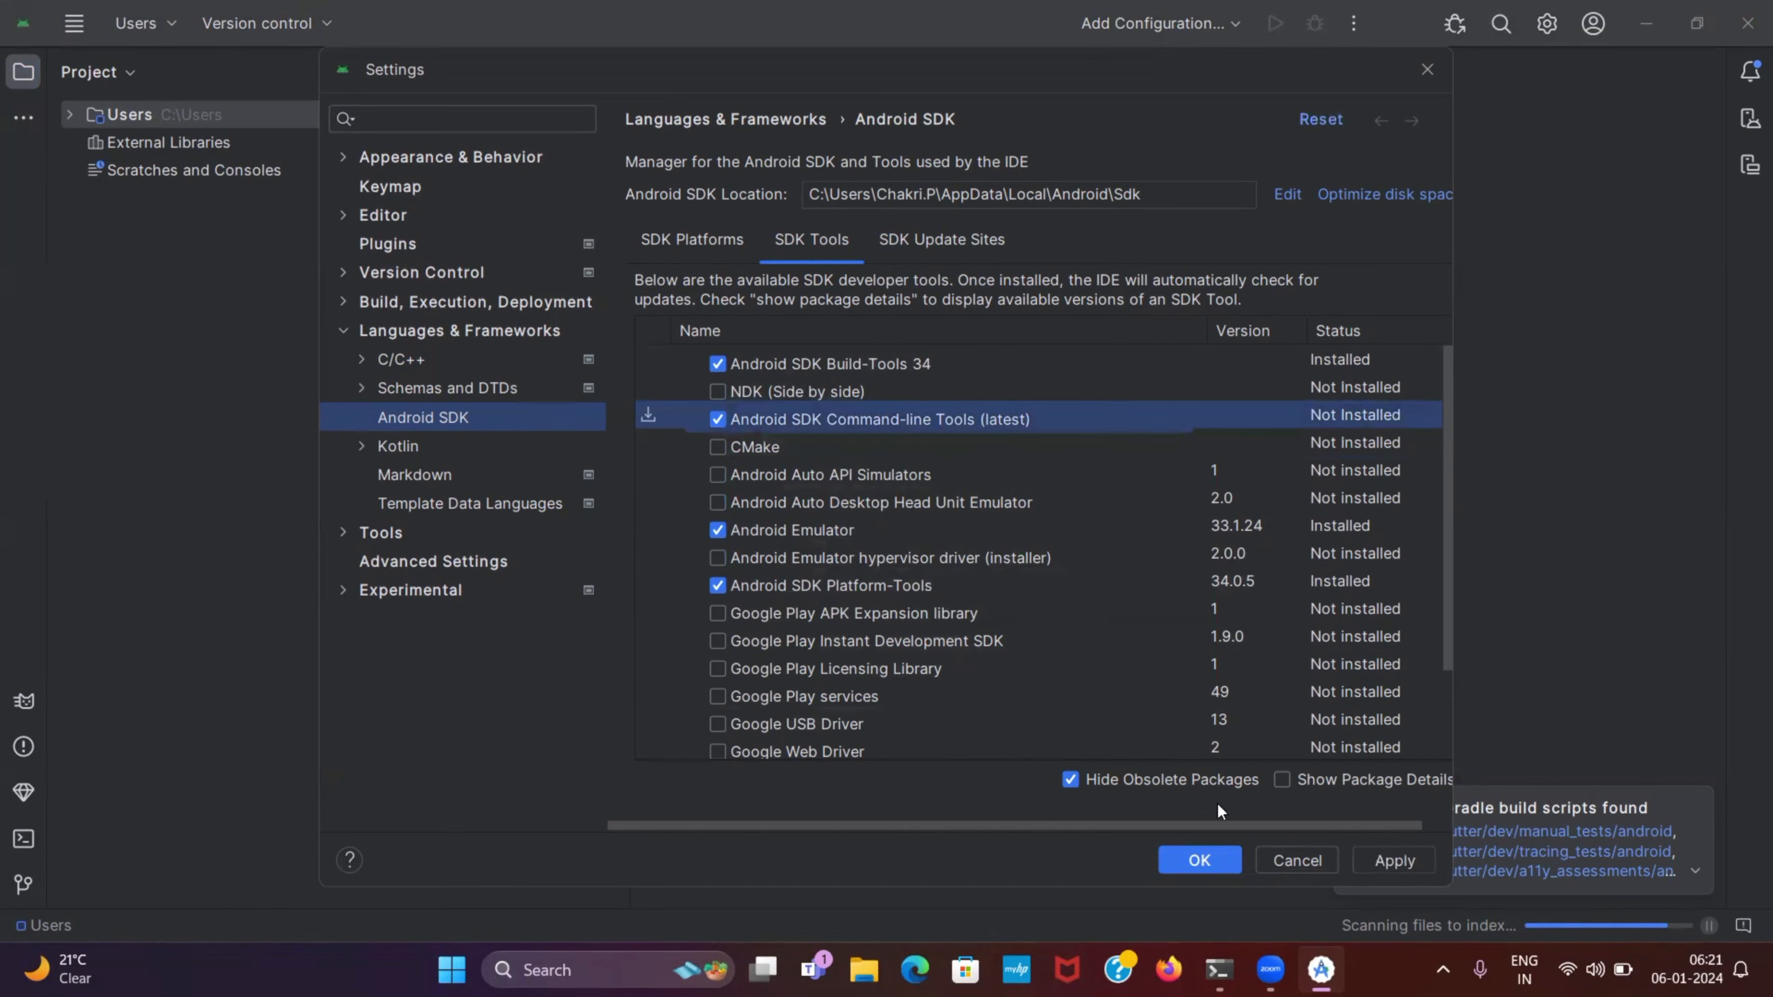
{"action": "left_click", "coordinate": [1214, 862]}
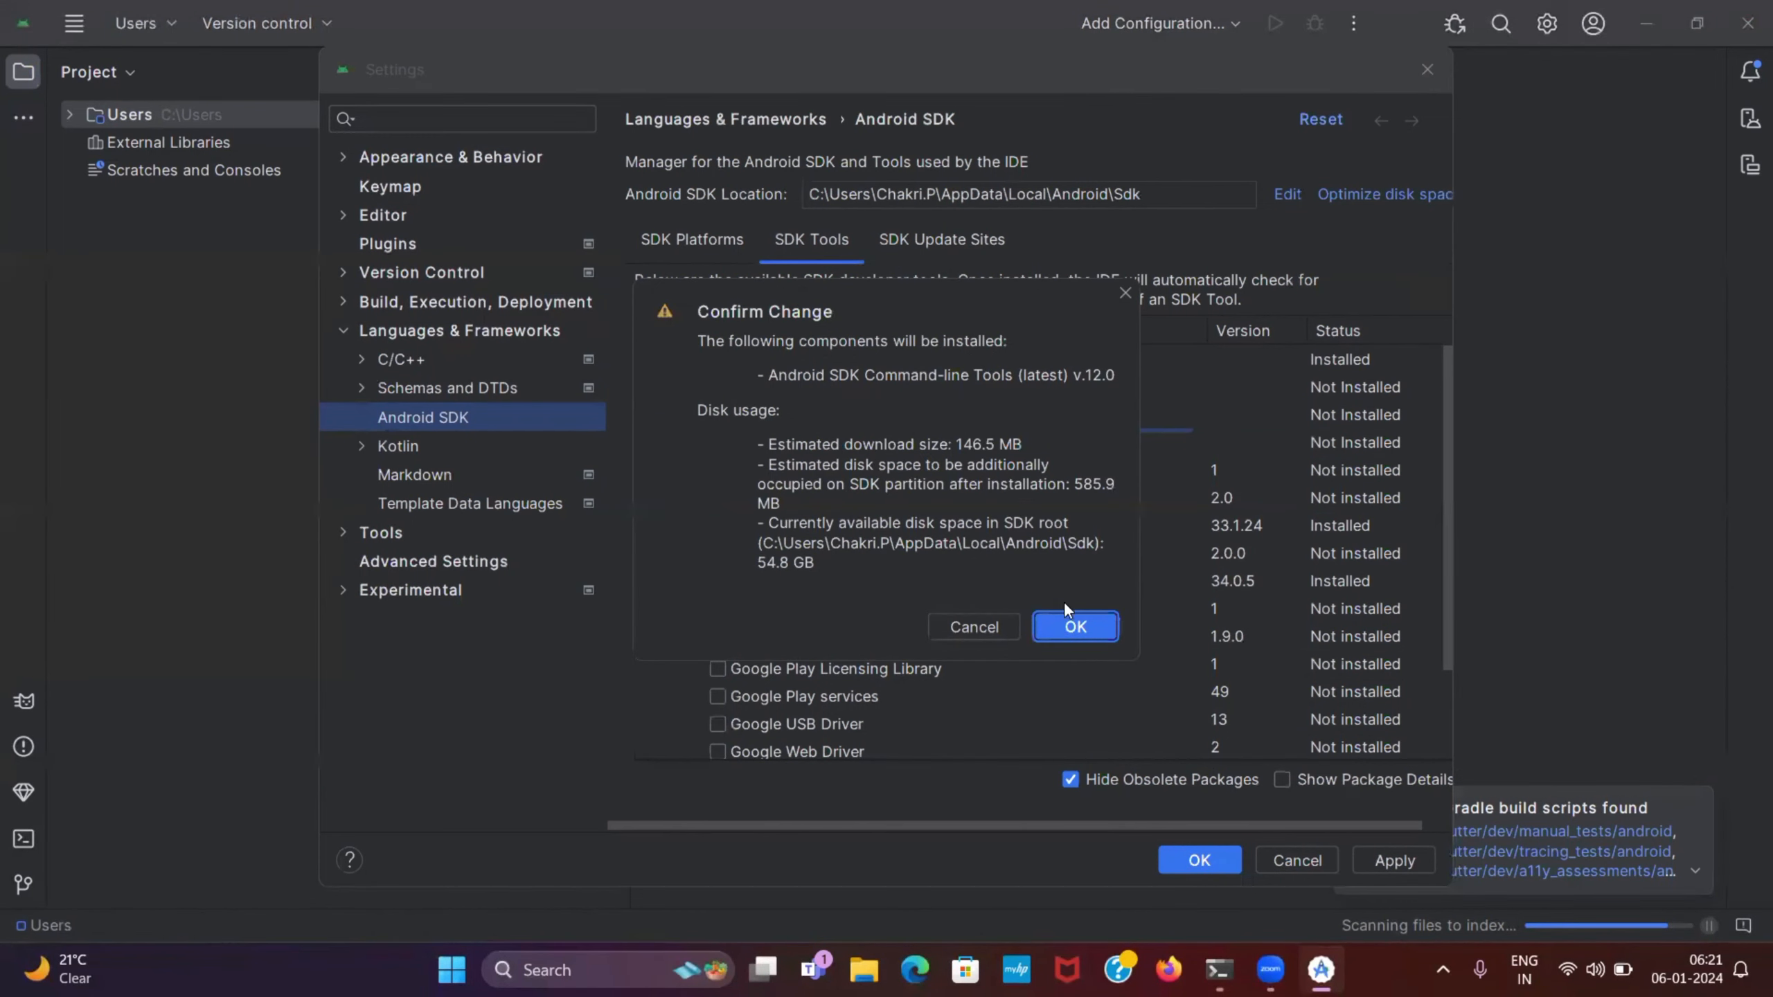
{"action": "left_click", "coordinate": [1078, 625]}
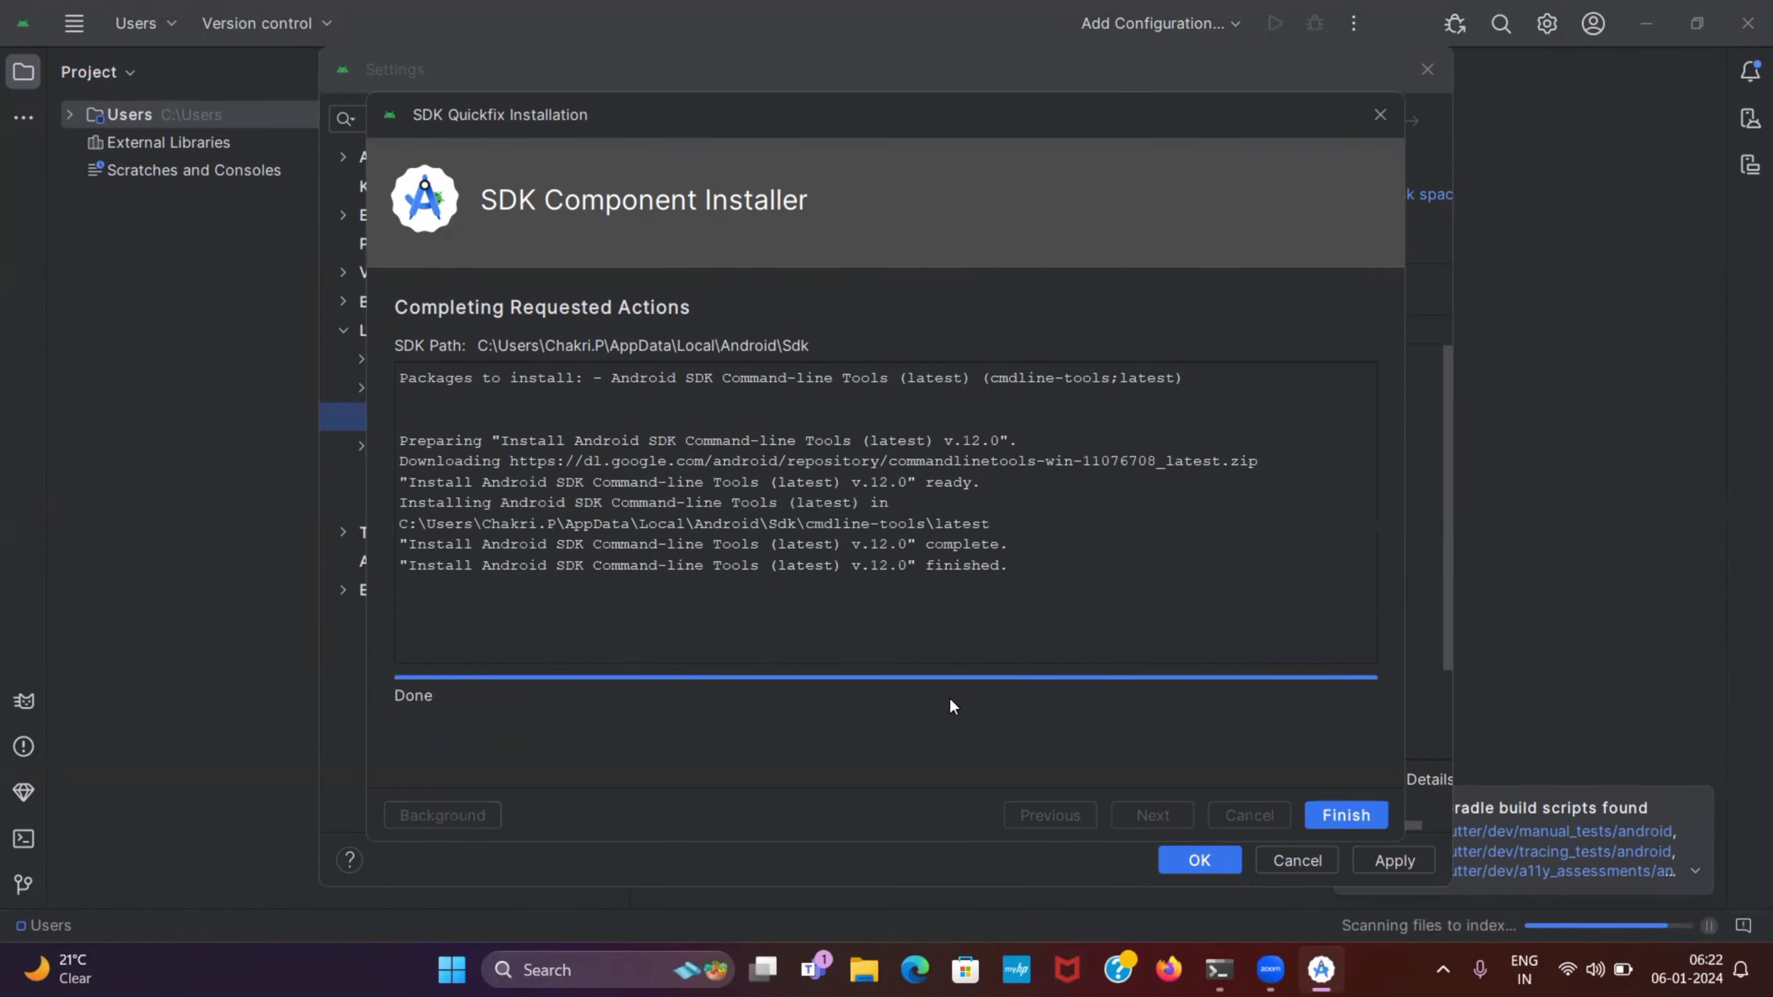
{"action": "left_click", "coordinate": [1354, 810]}
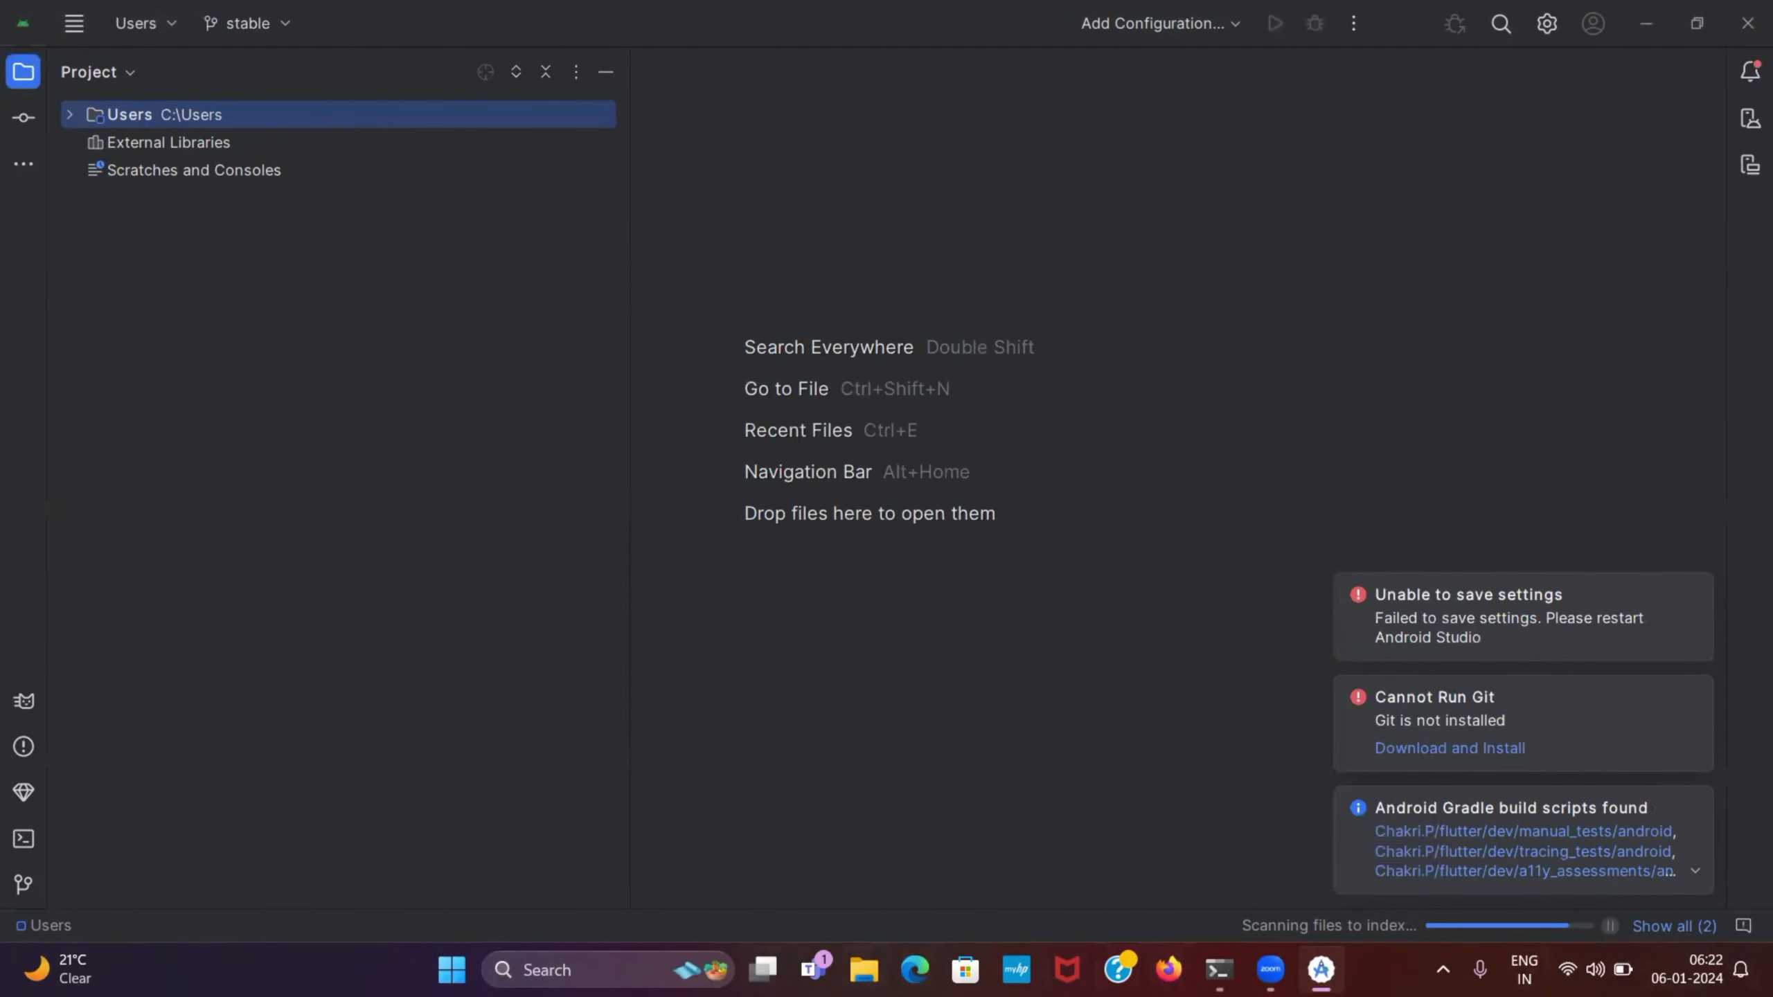
Switch to a new Command Prompt and run flutter doctor.
{"action": "left_click", "coordinate": [527, 970]}
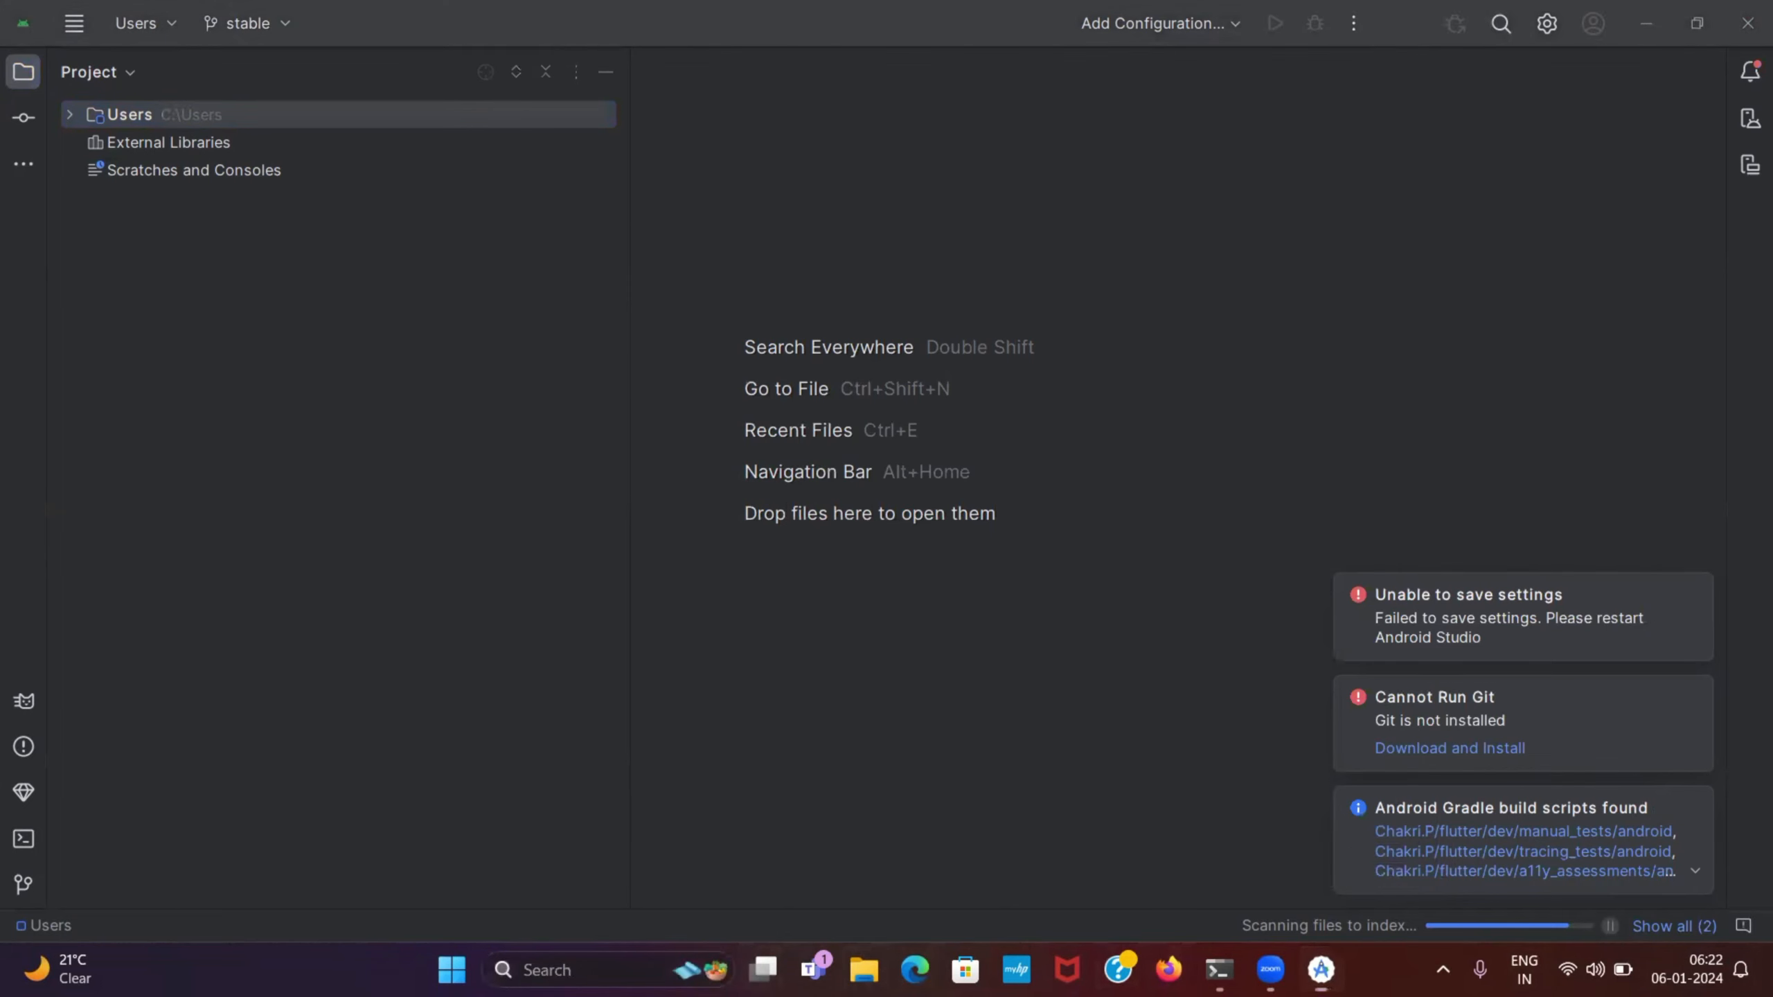
{"action": "type", "text": "cnmd"}
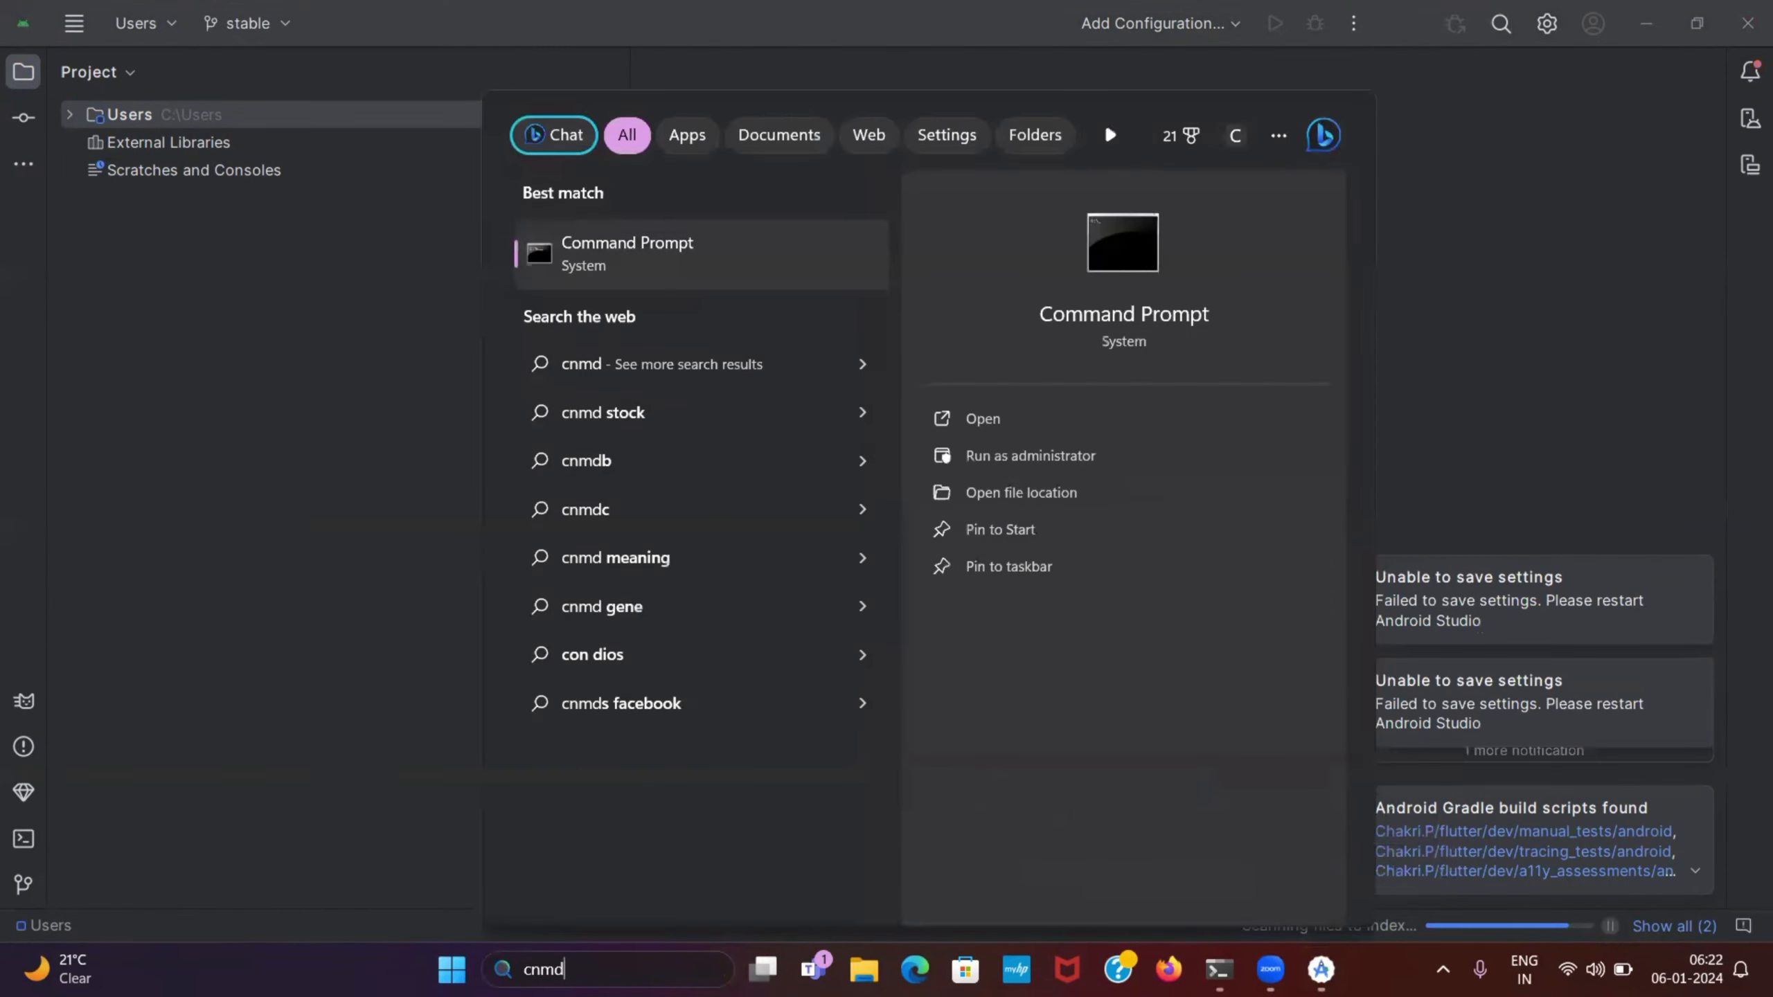
{"action": "key", "text": "Return"}
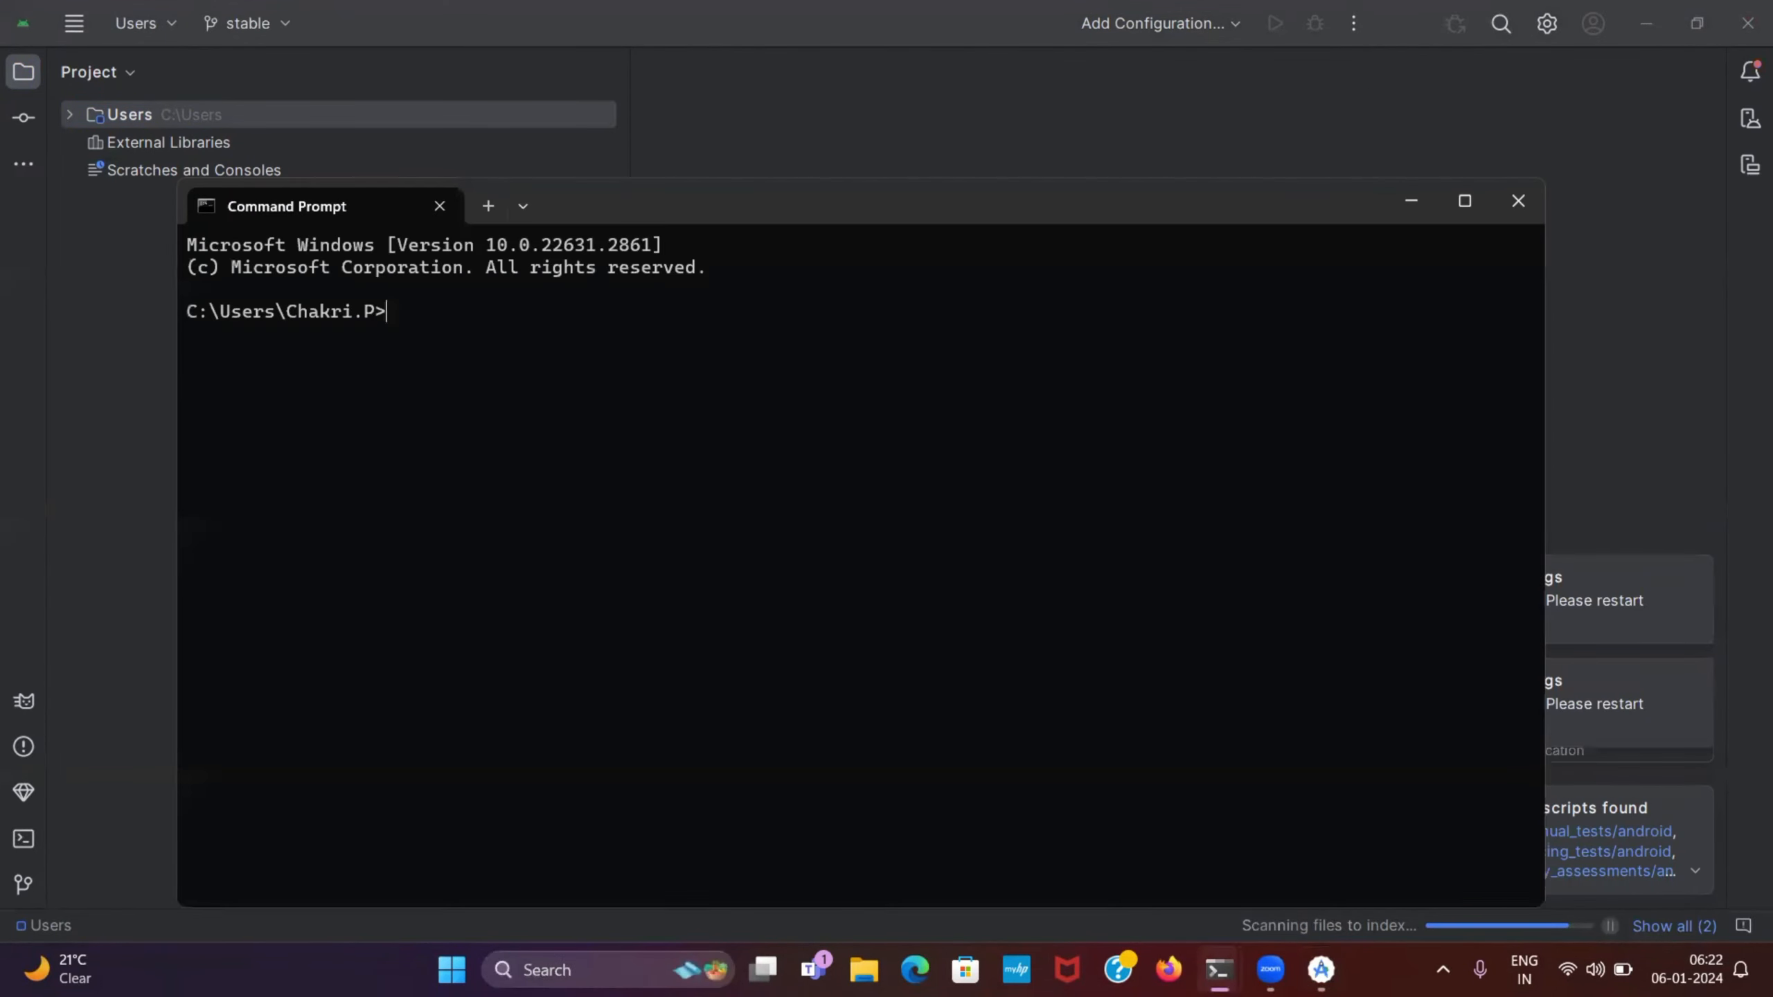
{"action": "type", "text": "flutter doctor"}
{"action": "key", "text": "Return"}
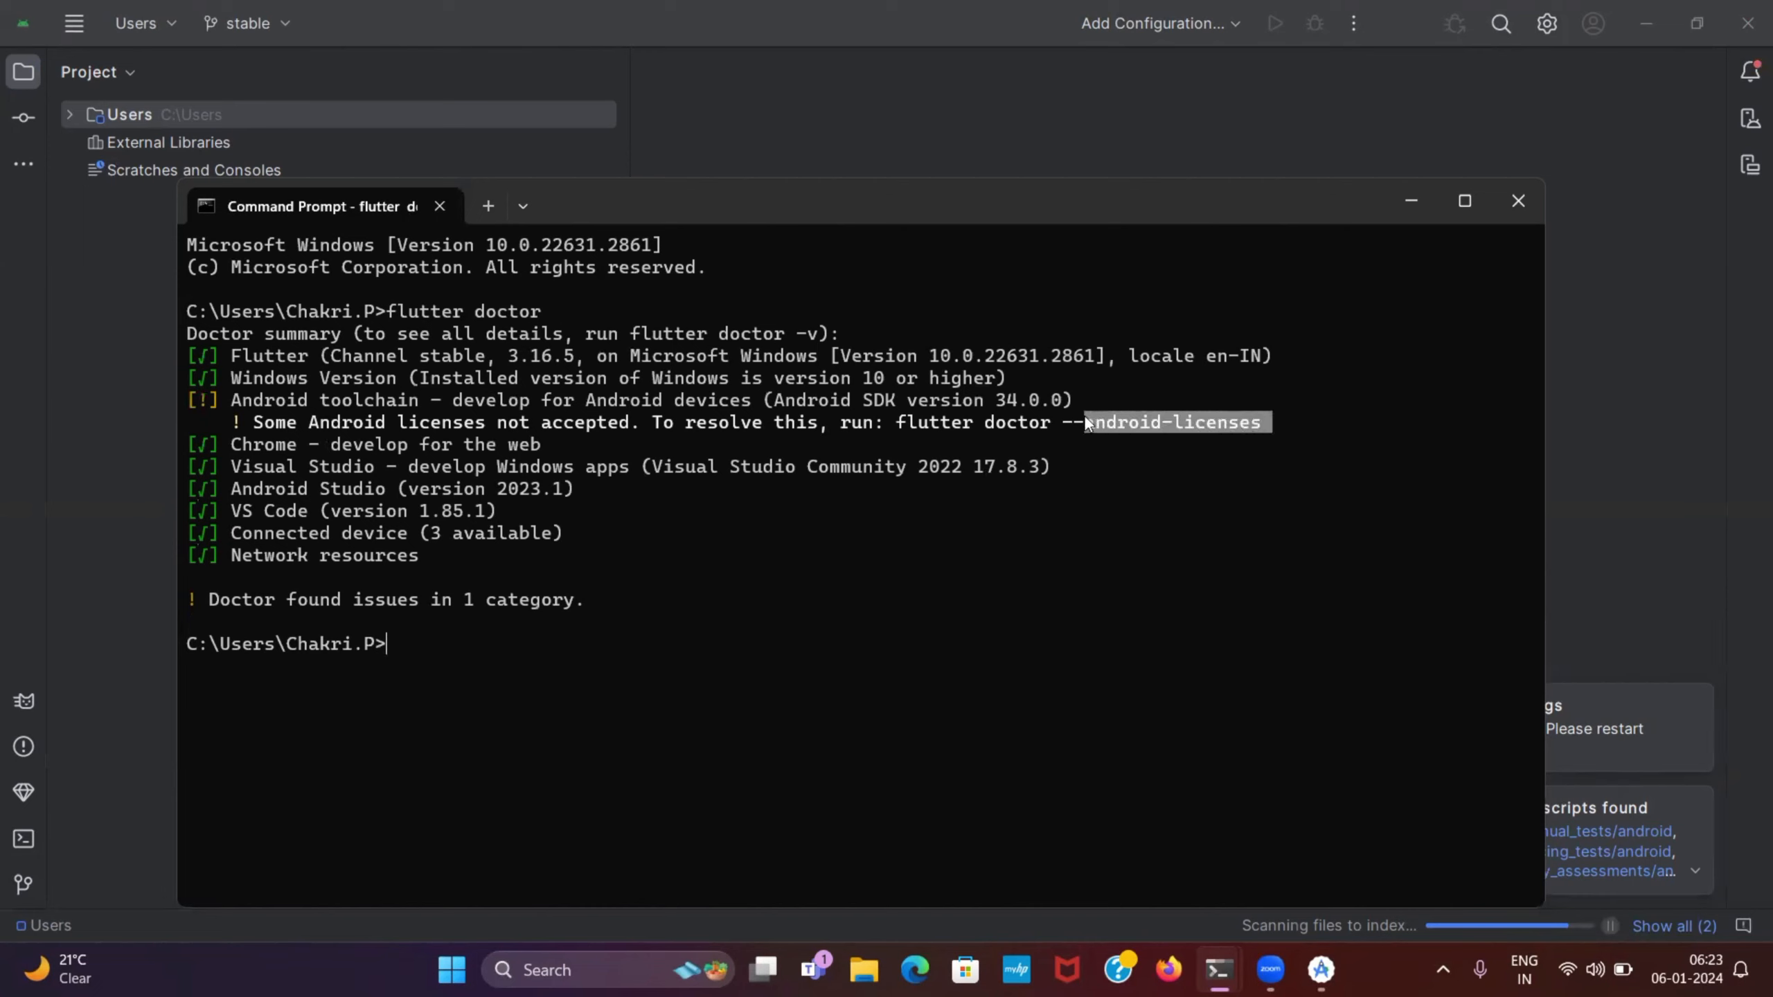
Copy the suggested command flutter doctor --android-licenses from the doctor summary and run it without the leading space.
{"action": "left_click_drag", "start_coordinate": [1084, 417], "coordinate": [1076, 419]}
{"action": "left_click", "coordinate": [1268, 423]}
{"action": "left_click_drag", "start_coordinate": [1263, 422], "coordinate": [1051, 417]}
{"action": "left_click_drag", "start_coordinate": [899, 418], "coordinate": [1266, 428]}
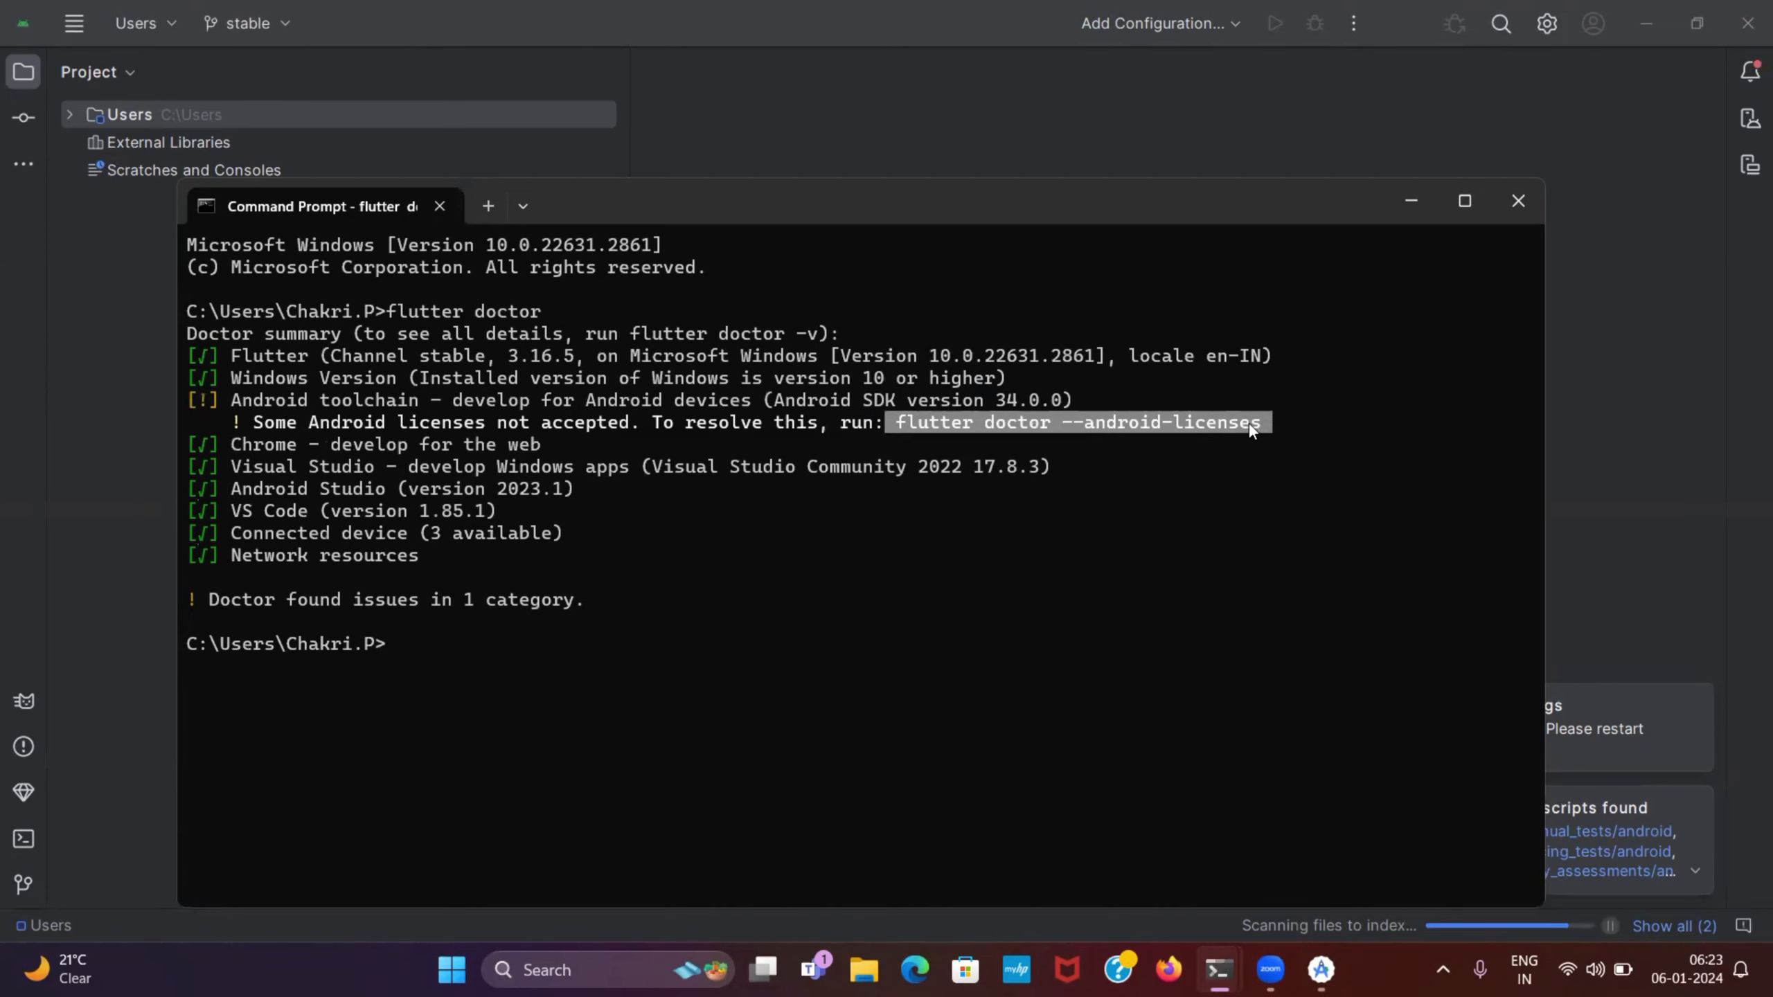
{"action": "key", "text": "ctrl+c"}
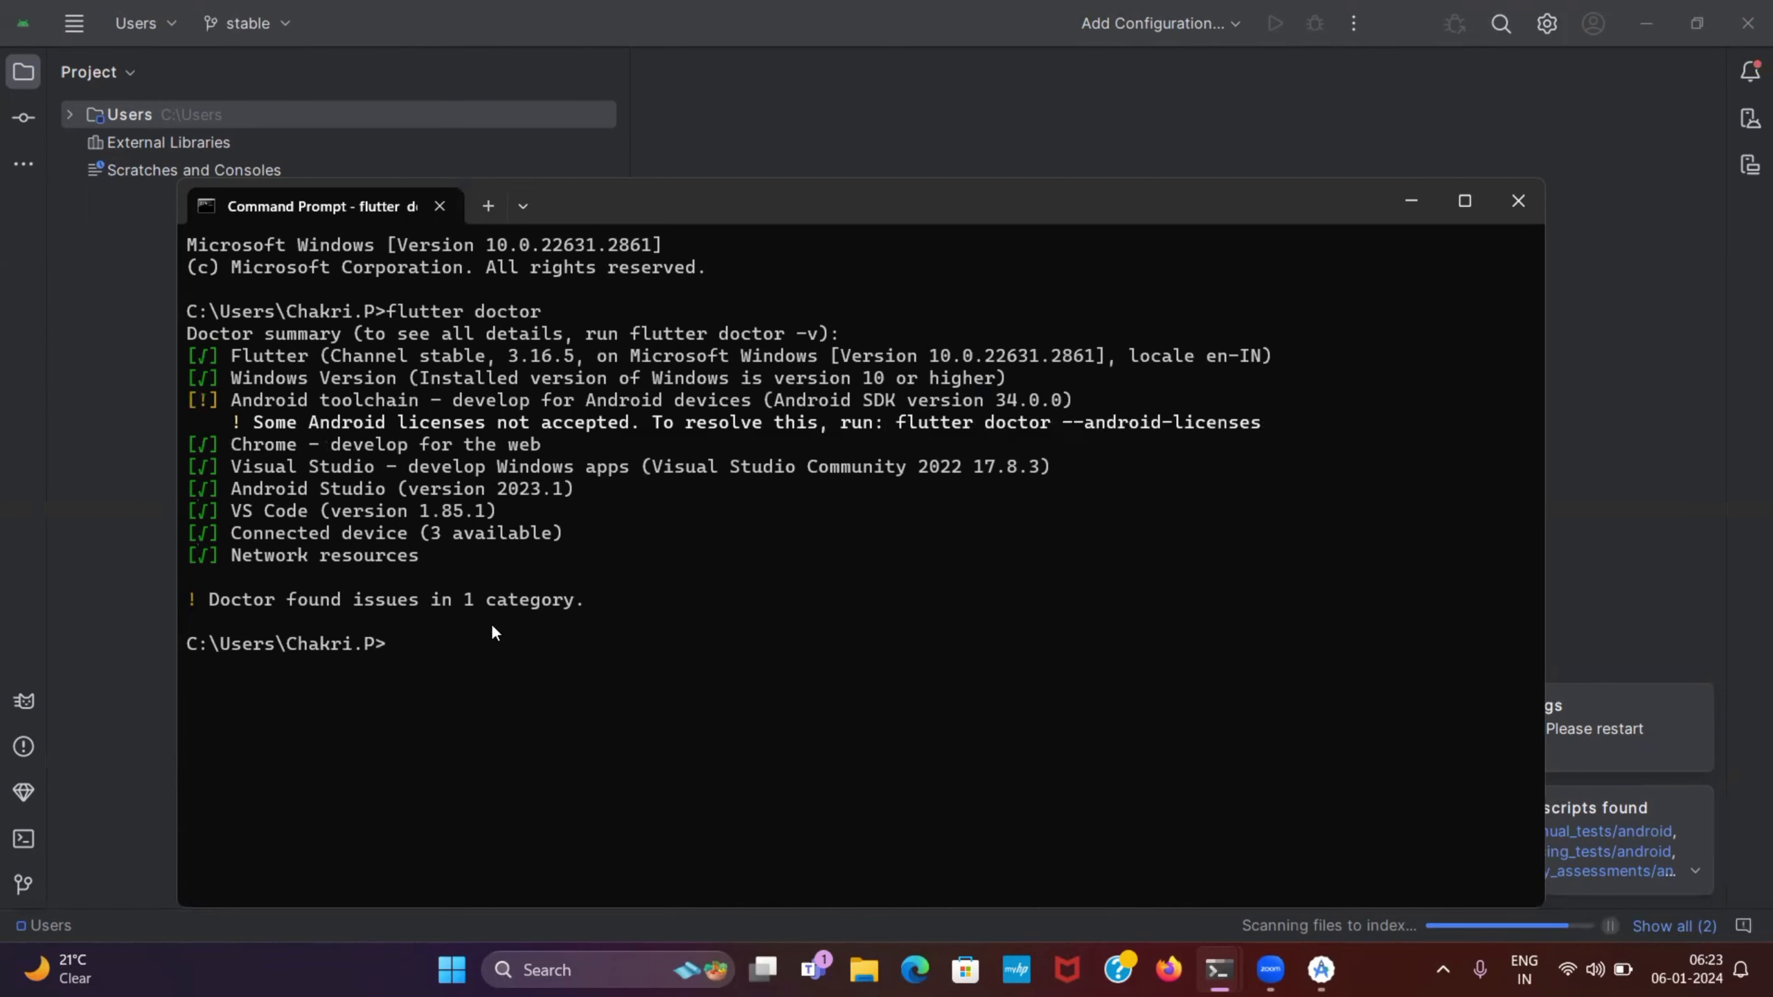
{"action": "key", "text": "ctrl+v"}
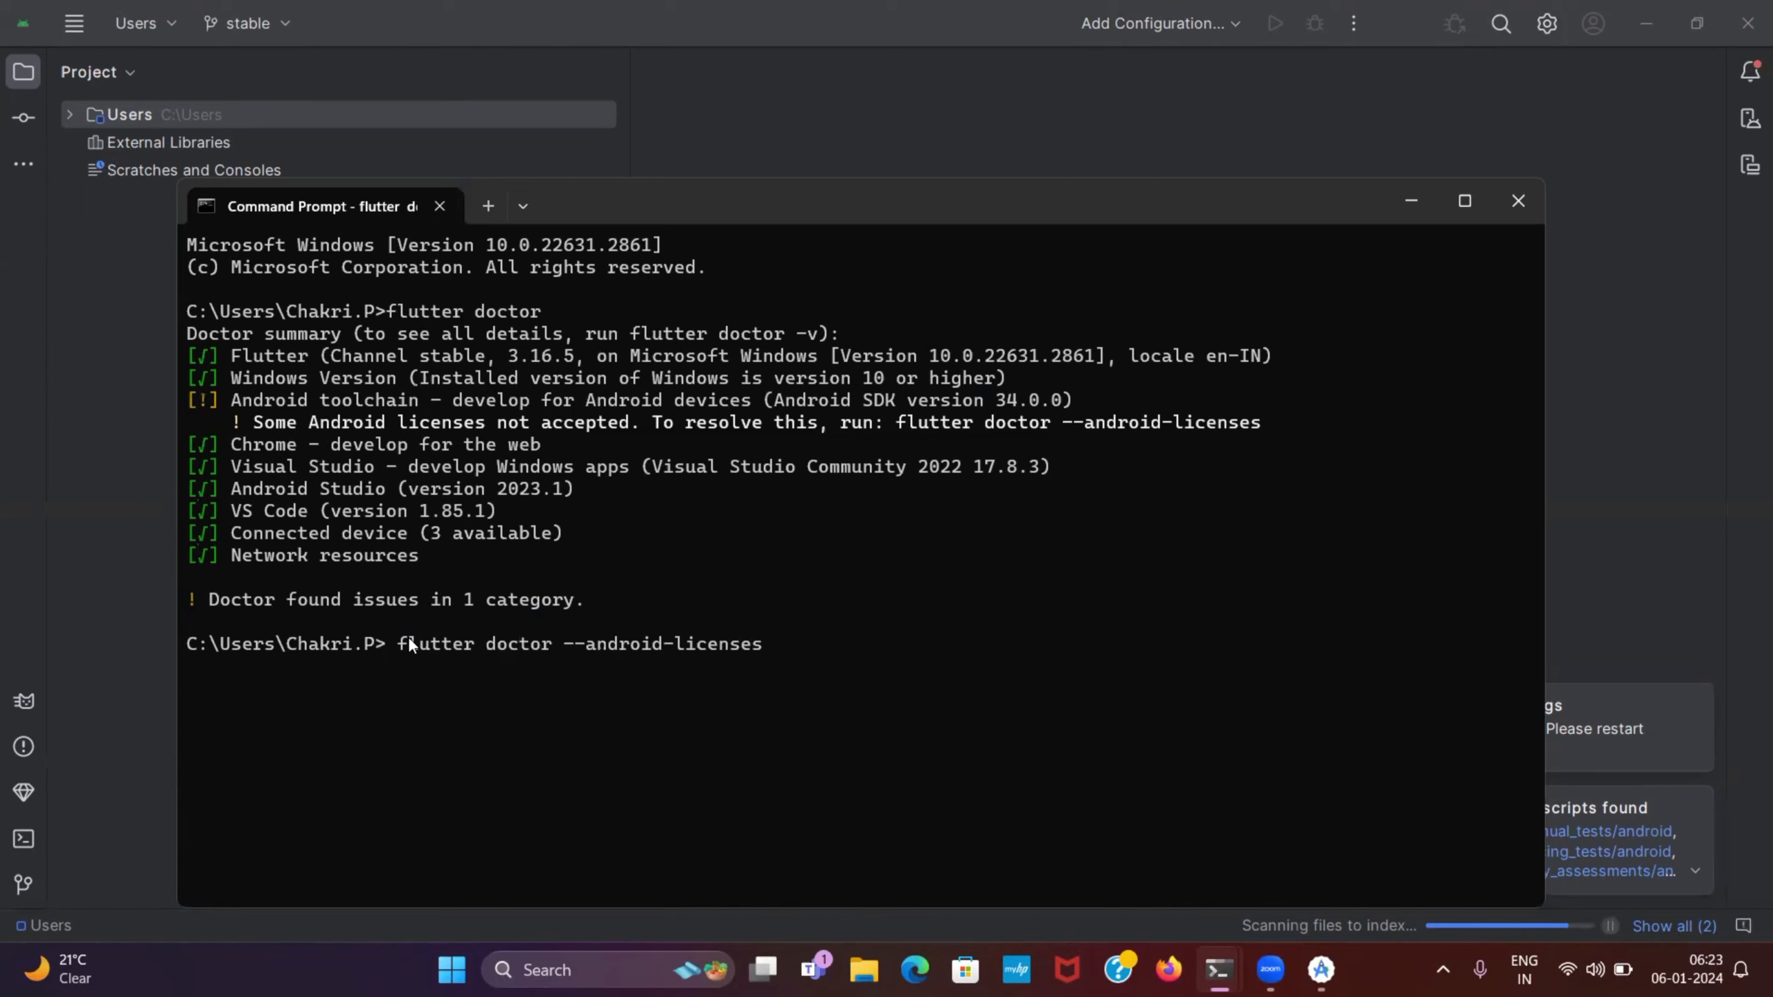
{"action": "key", "text": "Delete"}
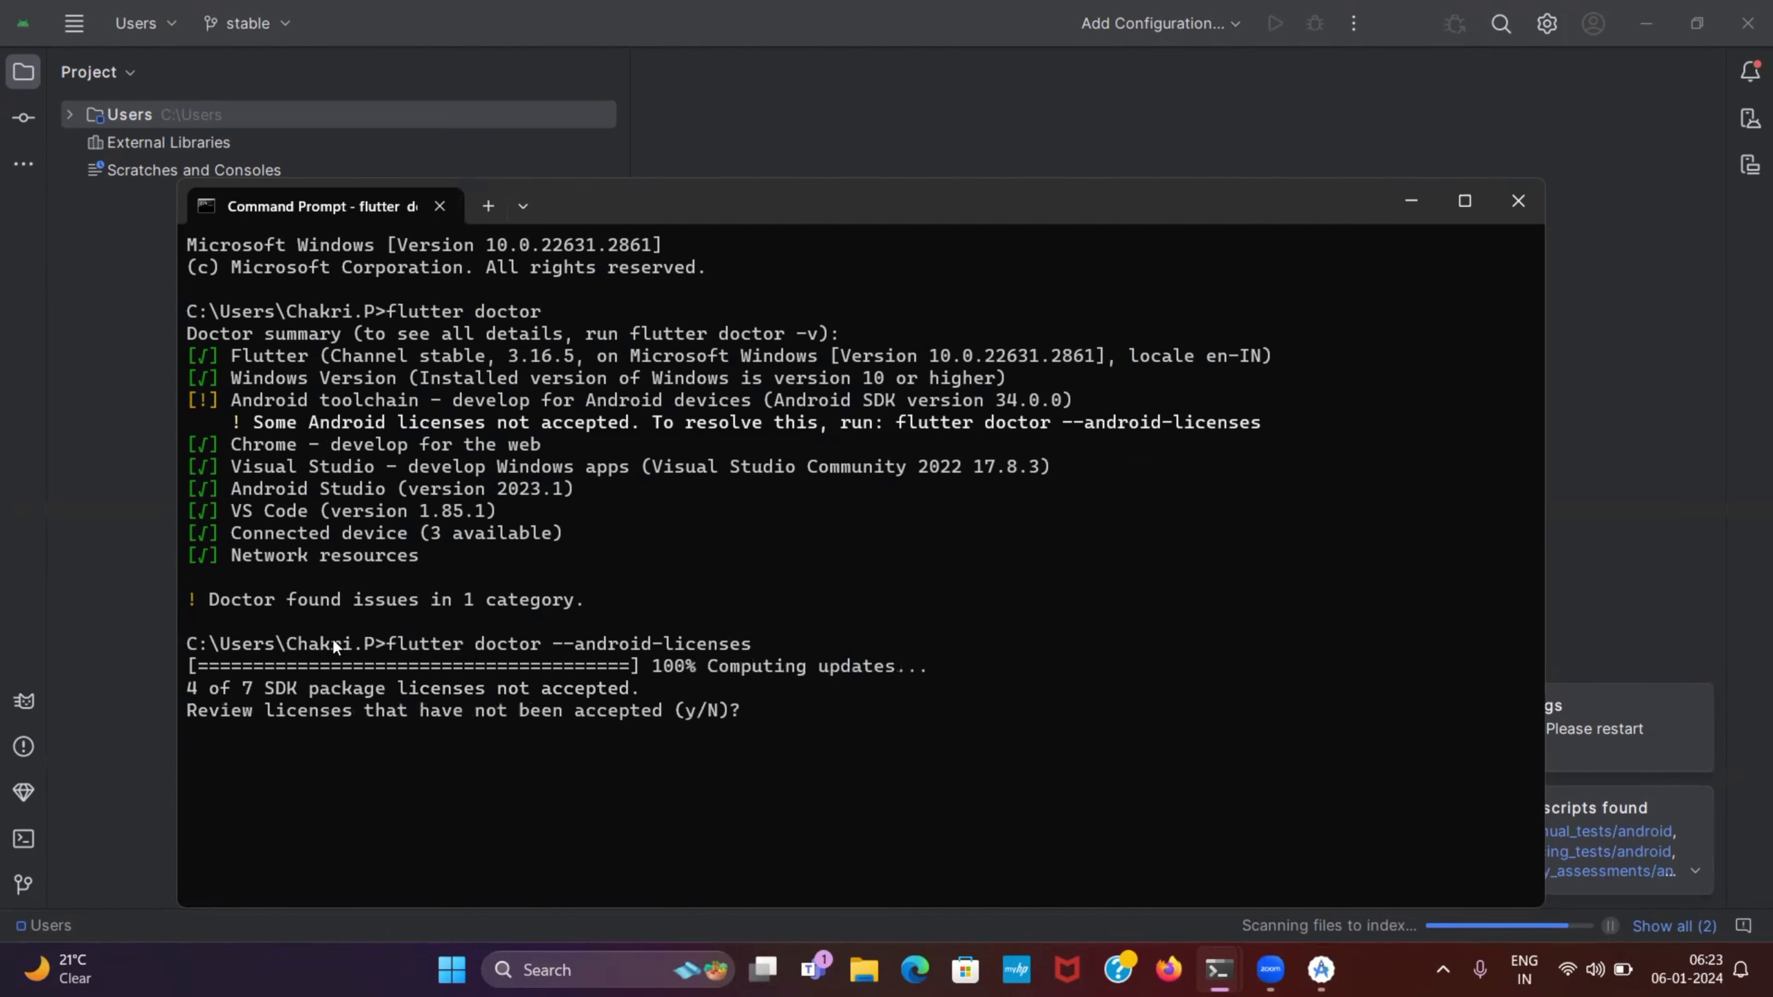
Agree to review the unaccepted SDK package licenses and accept each one with y.
{"action": "type", "text": "y"}
{"action": "key", "text": "Return"}
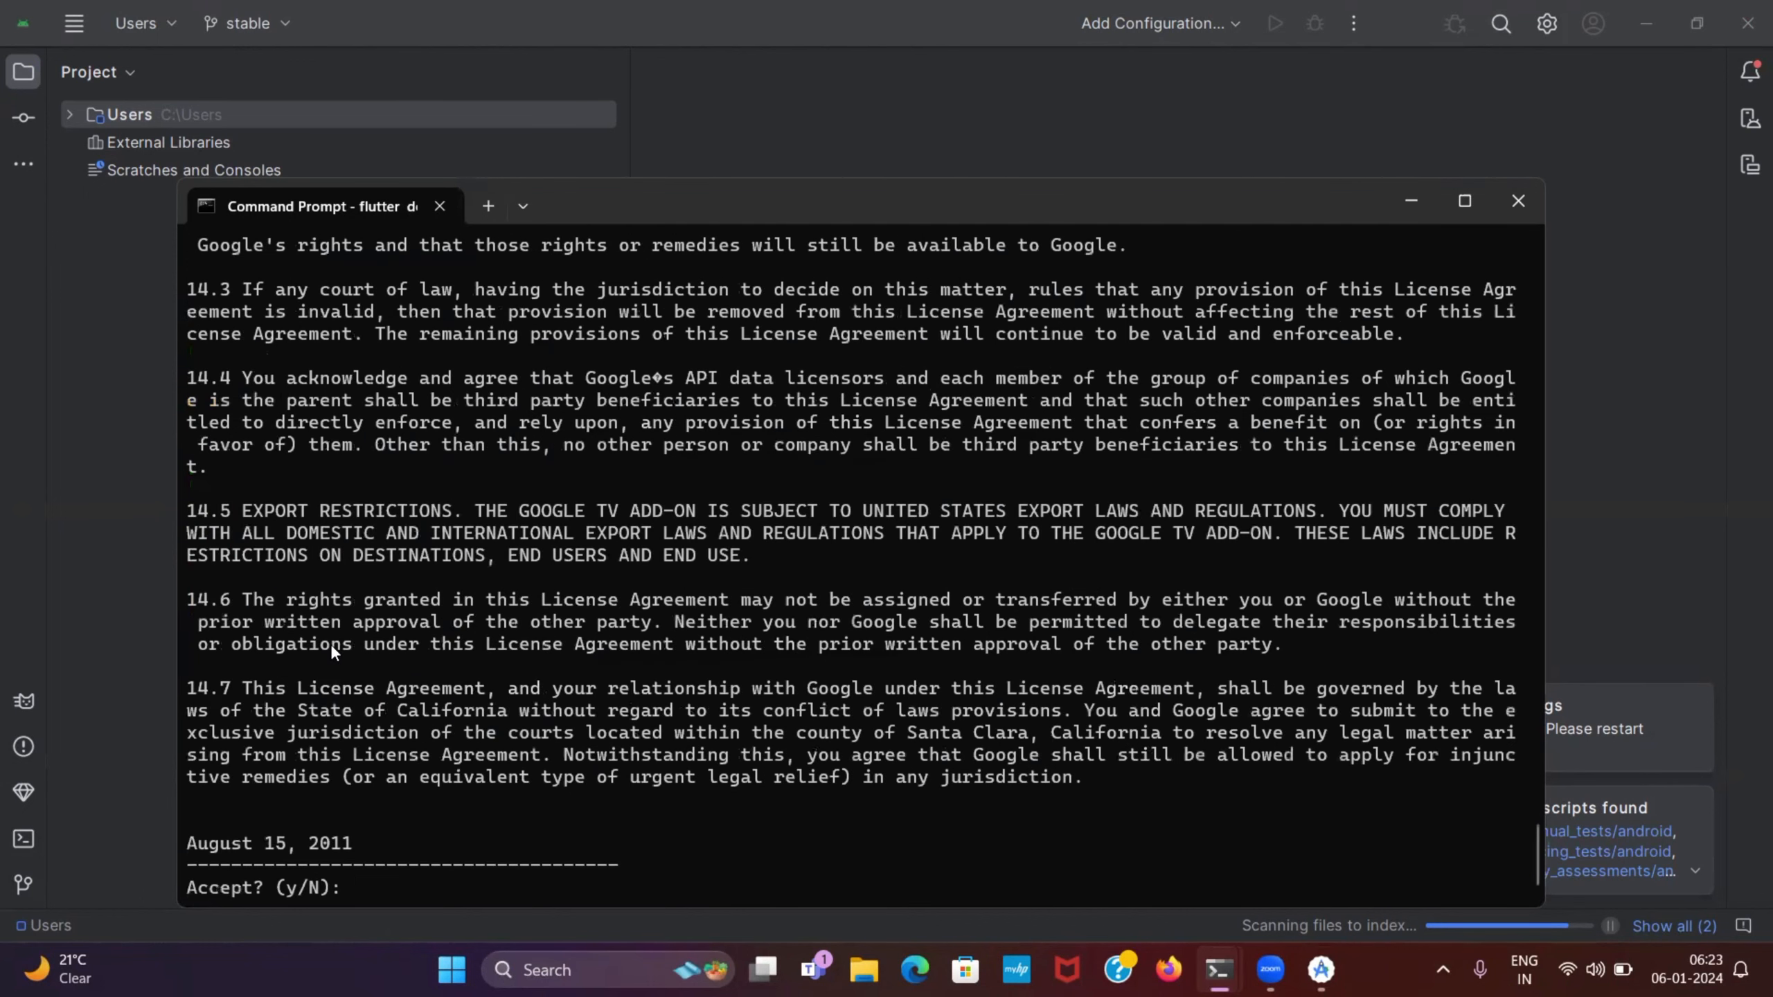
{"action": "type", "text": "y"}
{"action": "key", "text": "Return"}
{"action": "type", "text": "y"}
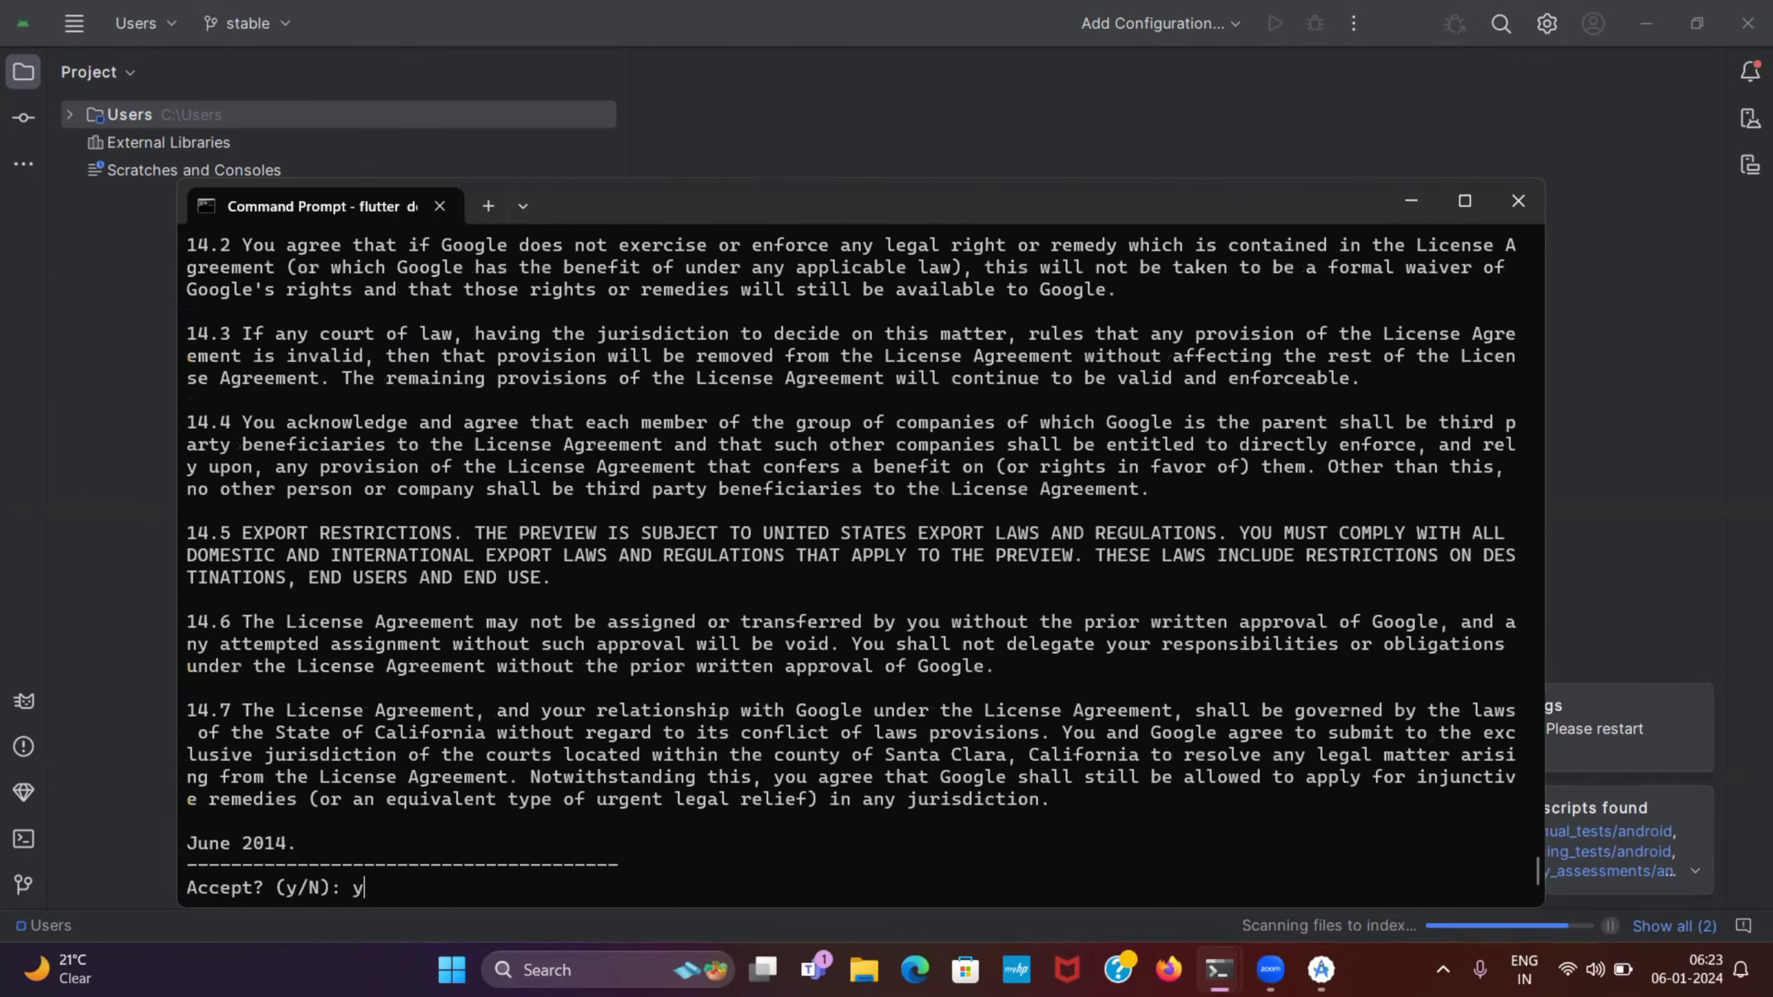
{"action": "key", "text": "Return"}
{"action": "type", "text": "y"}
{"action": "key", "text": "Return"}
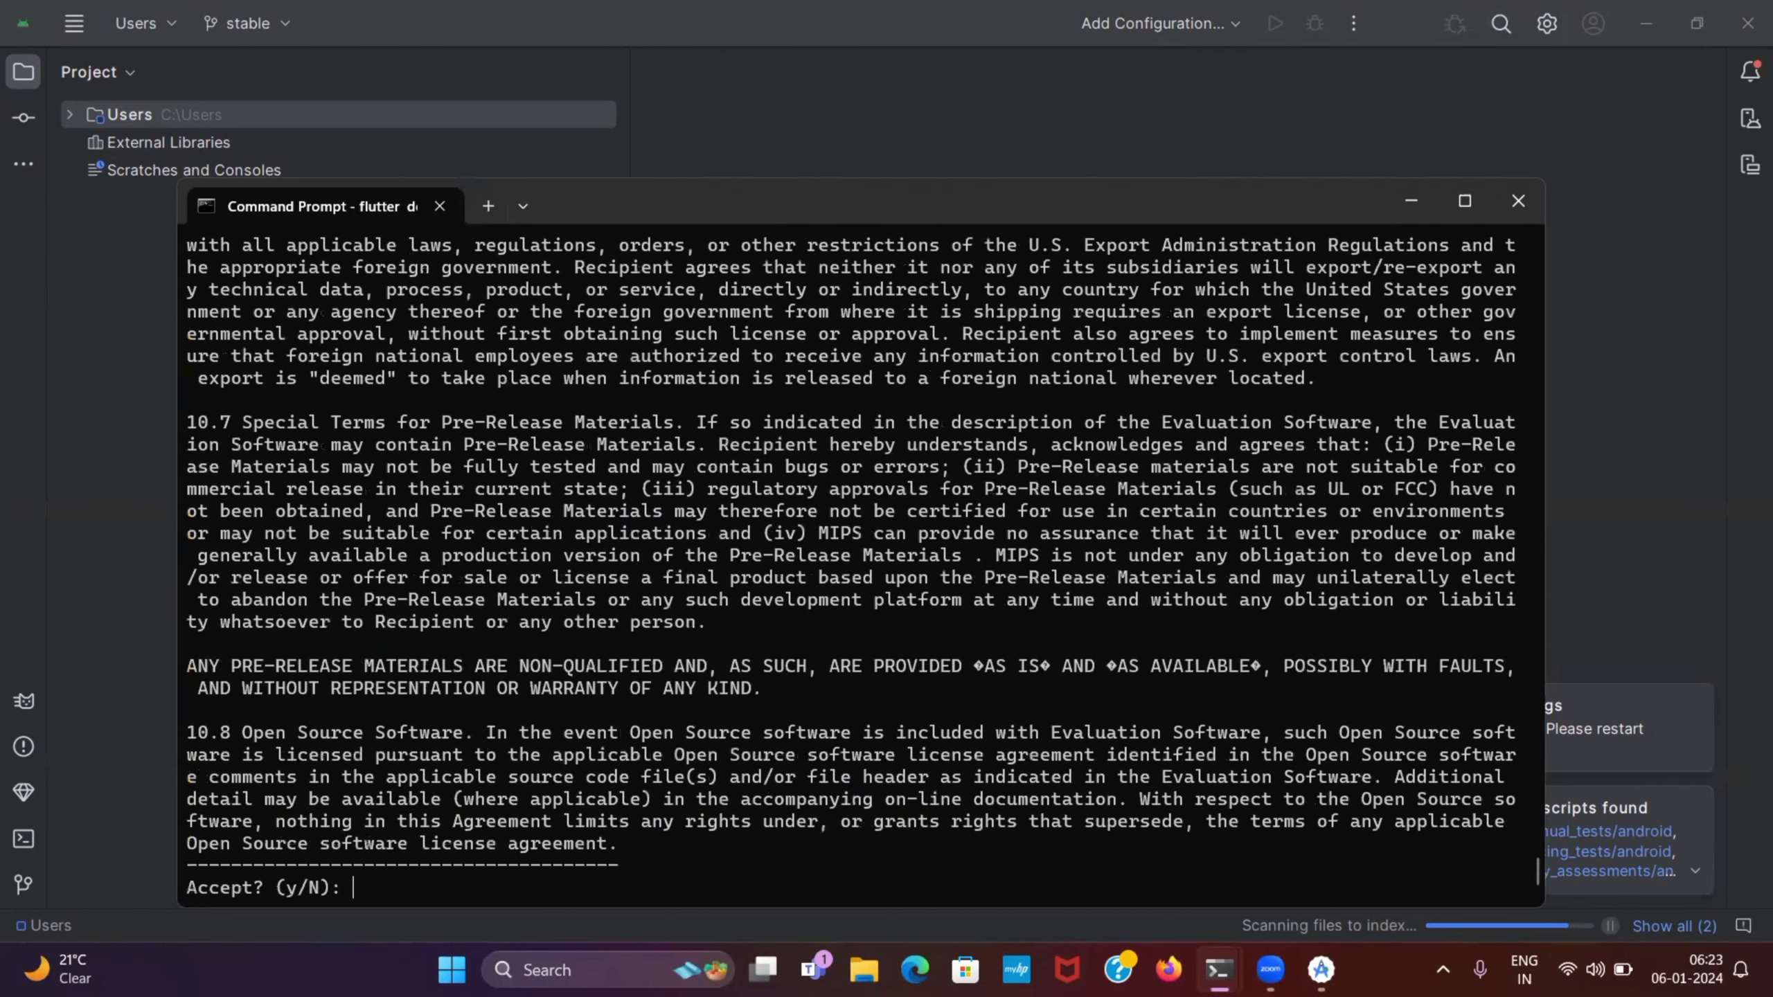
{"action": "type", "text": "y"}
{"action": "key", "text": "Return"}
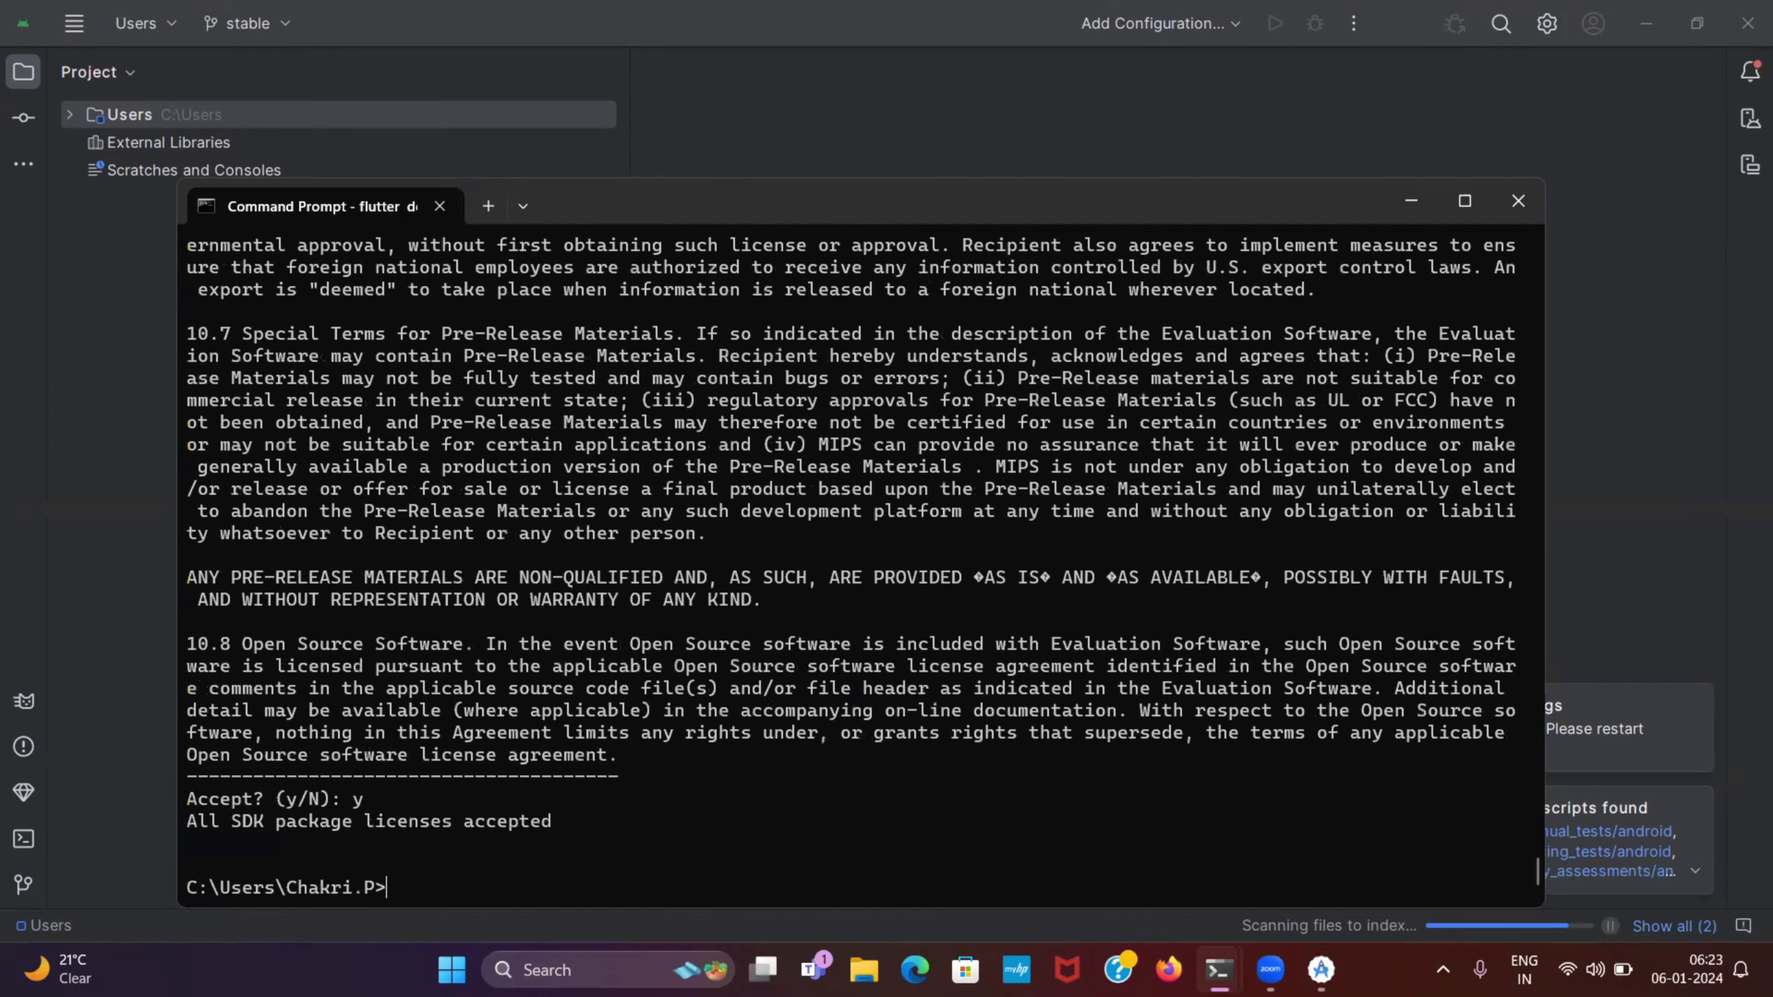
Run flutter doctor again to recheck the Flutter setup.
{"action": "key", "text": "Up"}
{"action": "key", "text": "Up"}
{"action": "key", "text": "Return"}
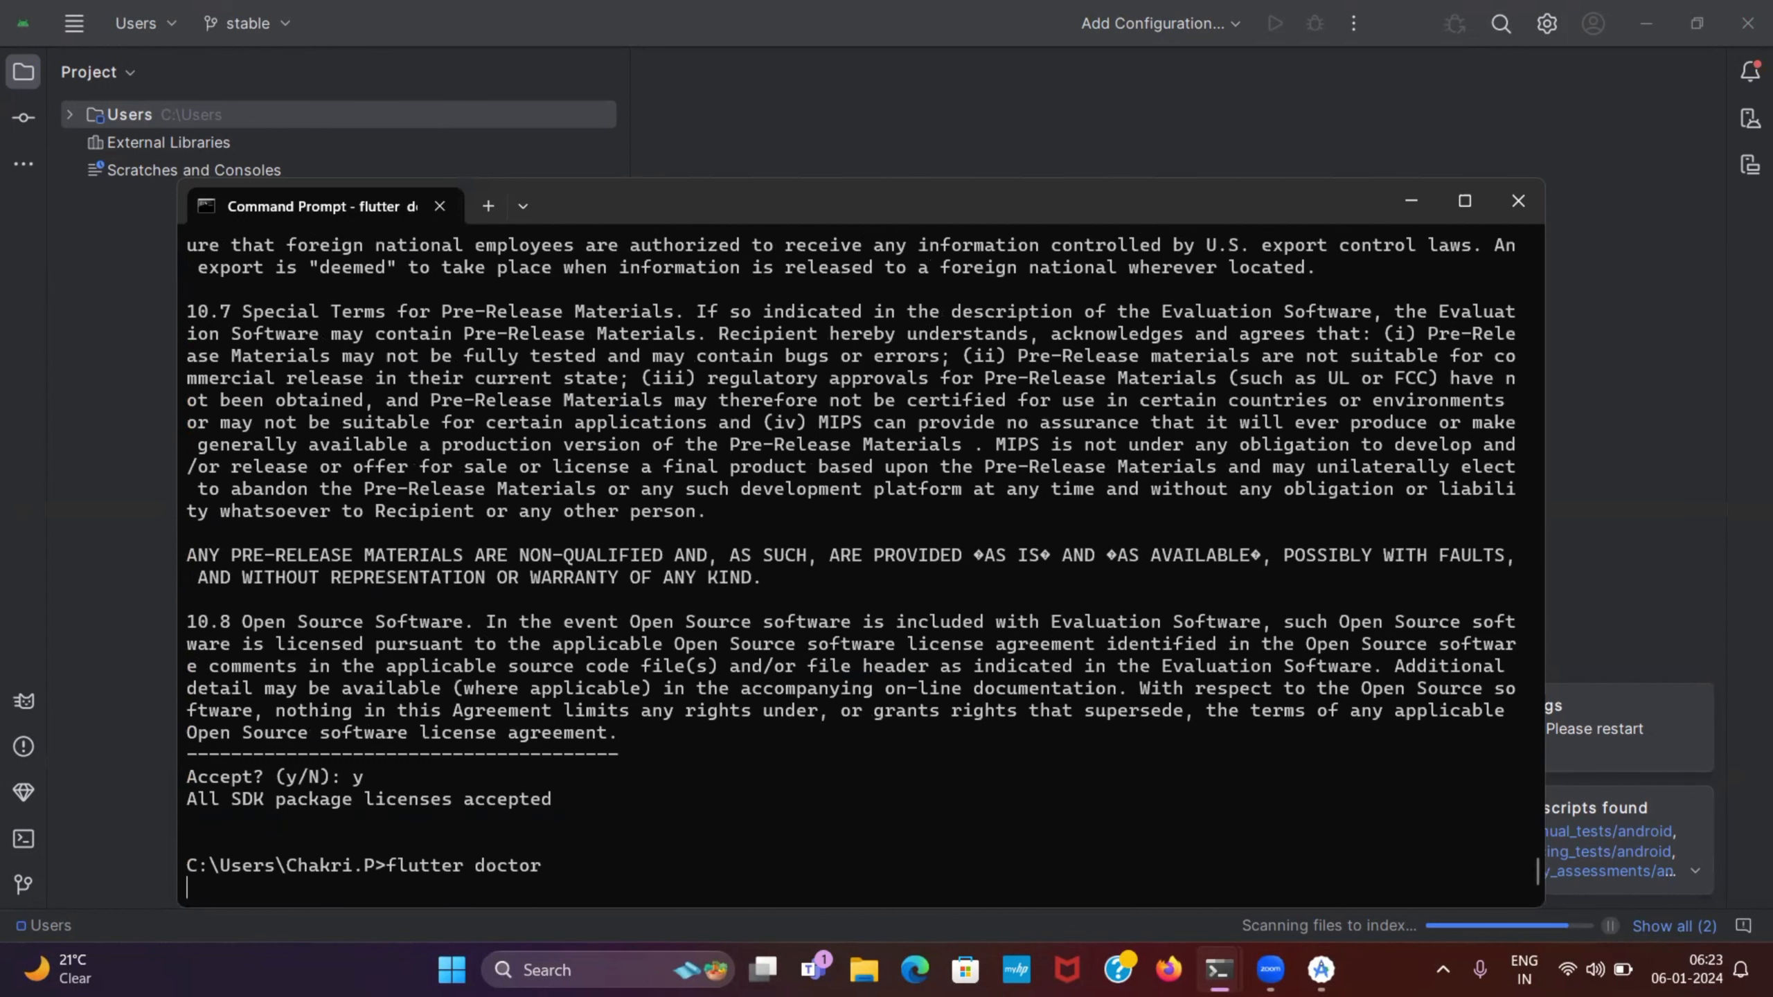